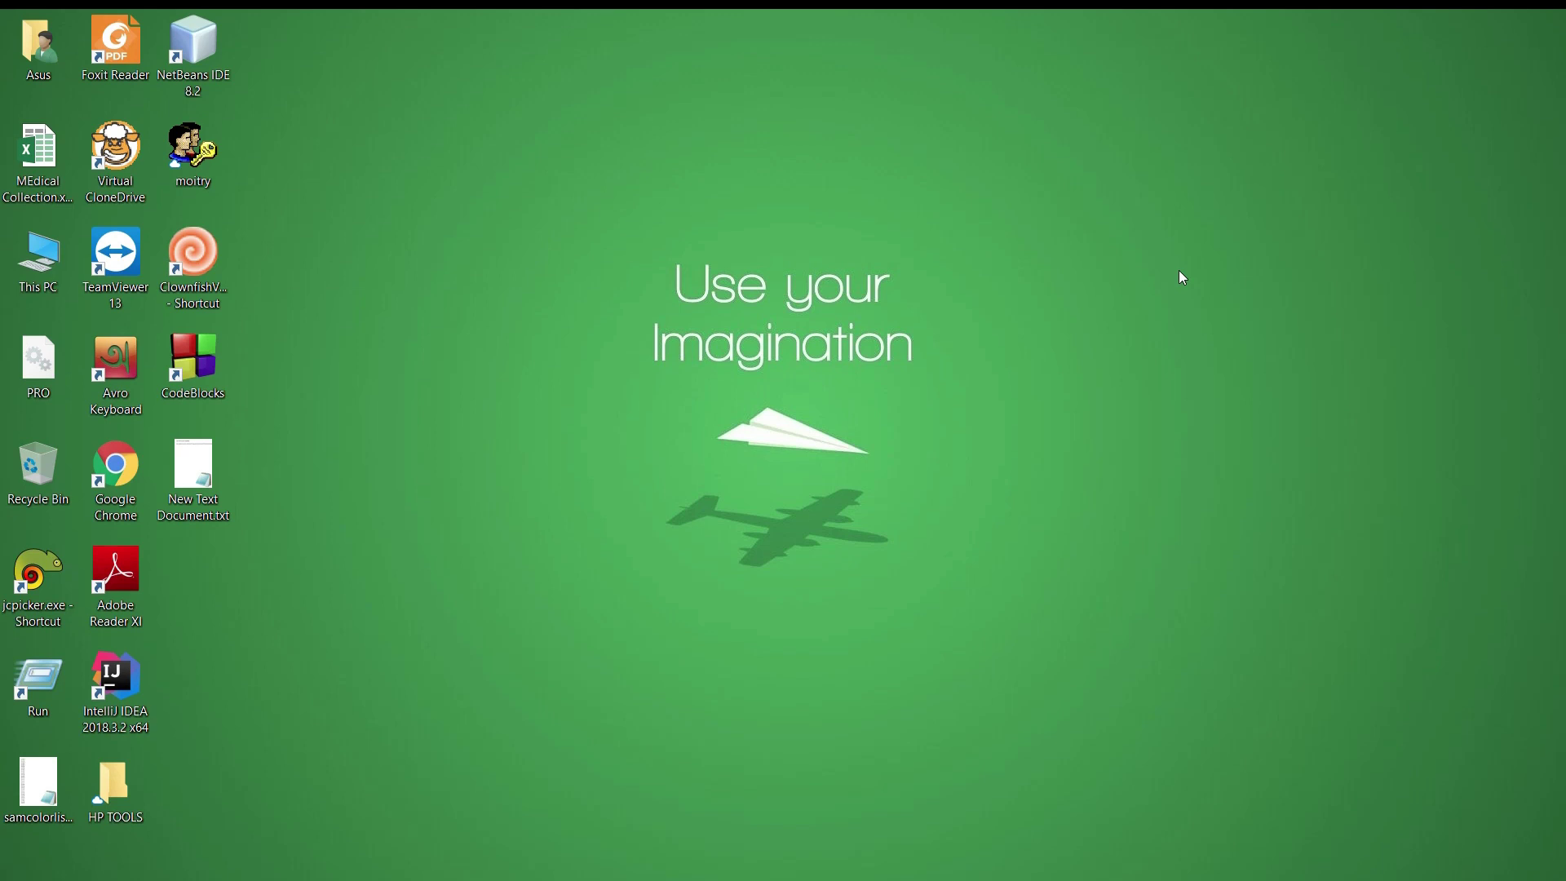
pyautogui.rightClick(1085, 198)
pyautogui.click(1114, 252)
pyautogui.rightClick(1102, 218)
pyautogui.click(1117, 279)
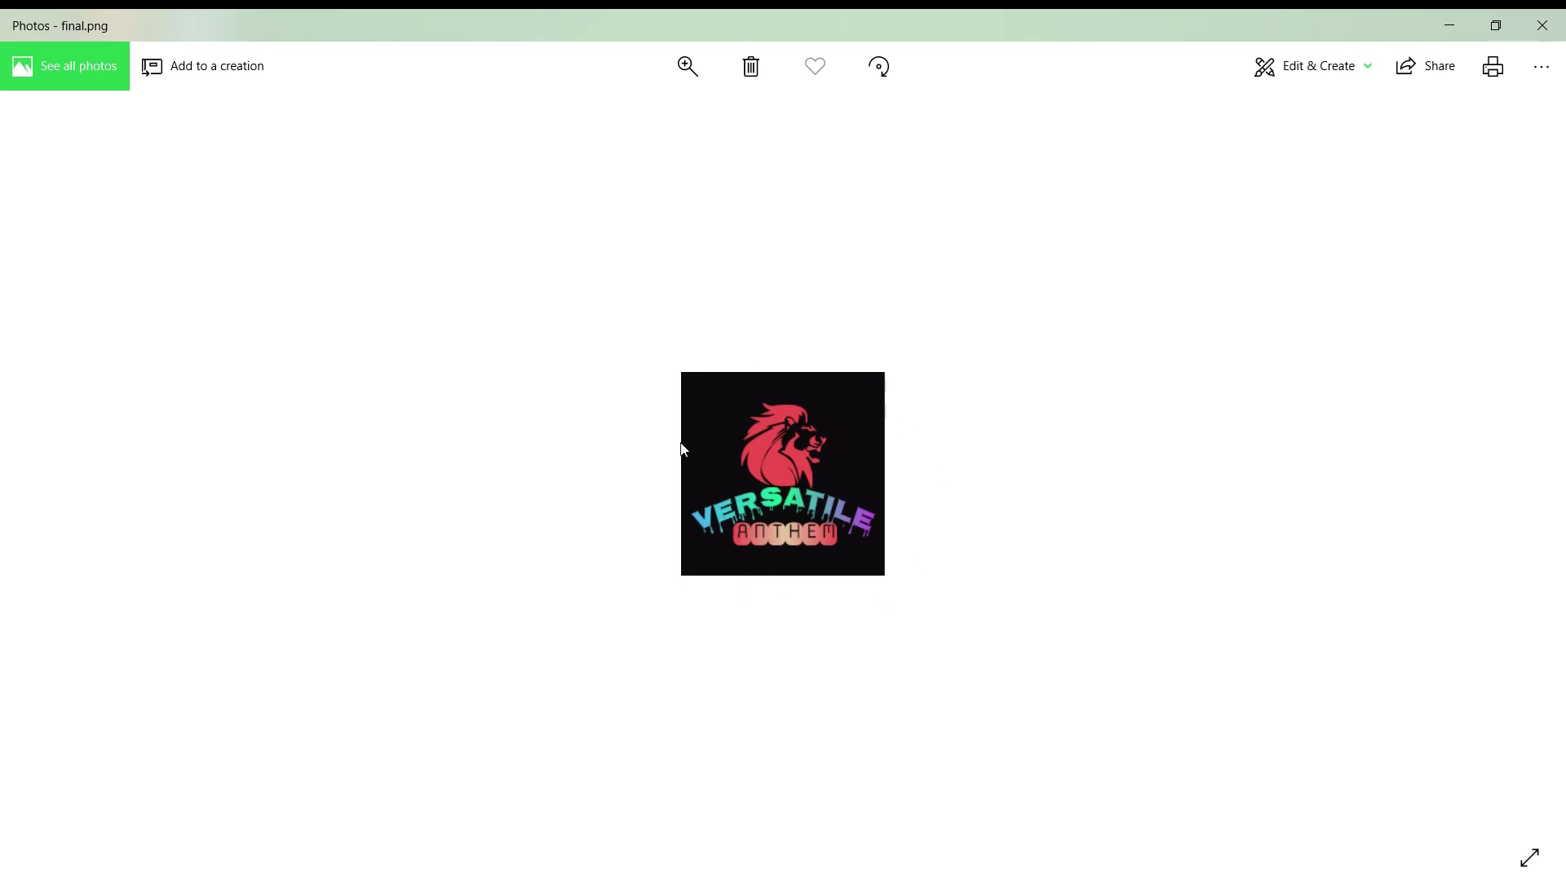
pyautogui.click(1455, 25)
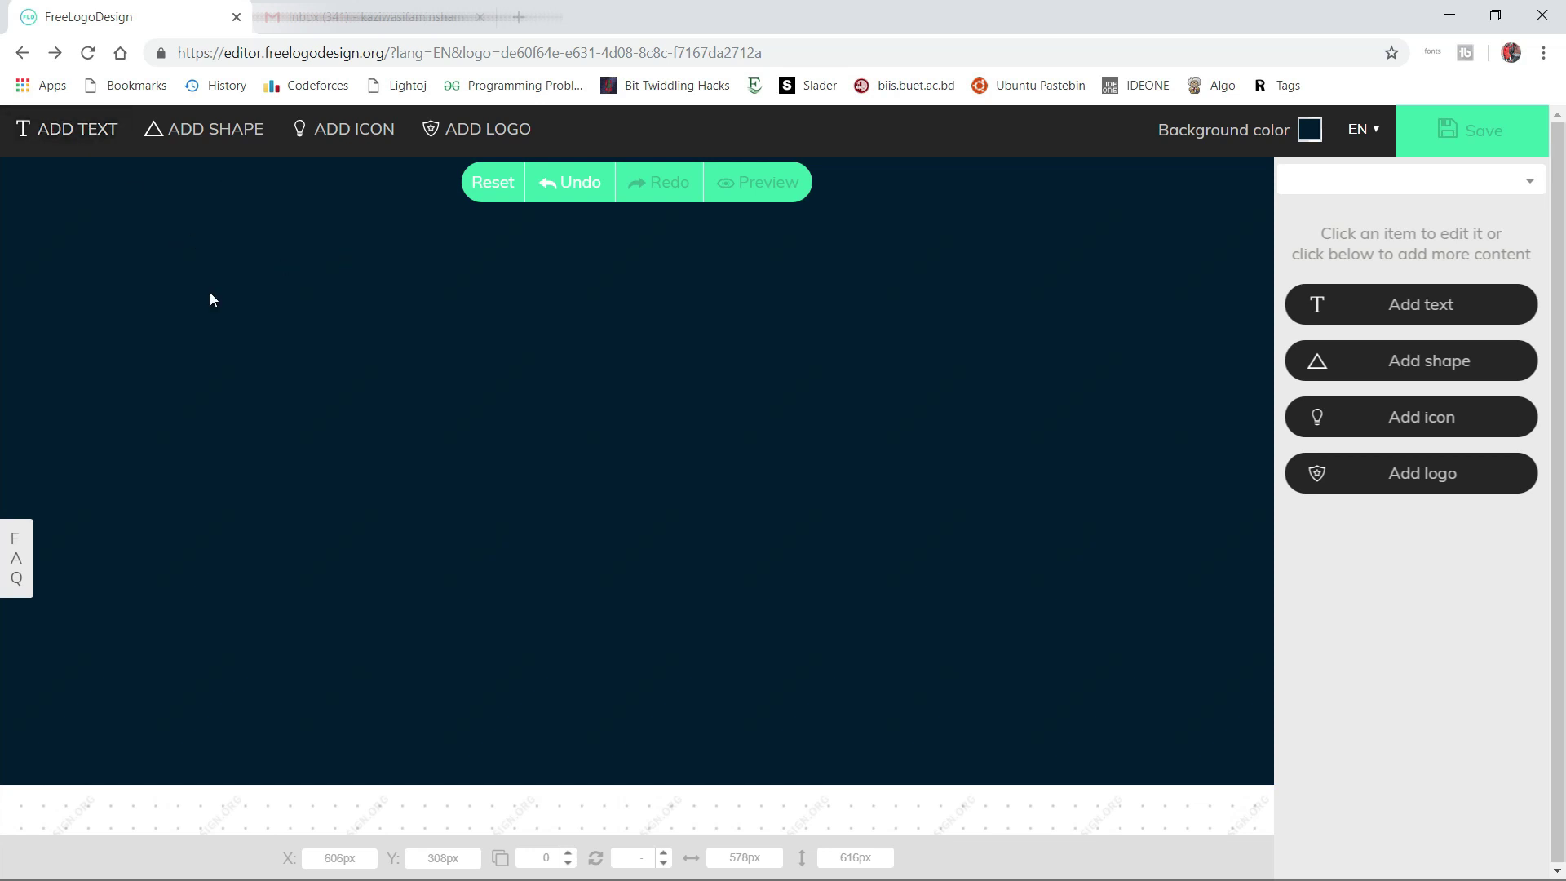
# Open the FAQ help list, look through its questions including "What can I edit?", and close it again
pyautogui.click(20, 571)
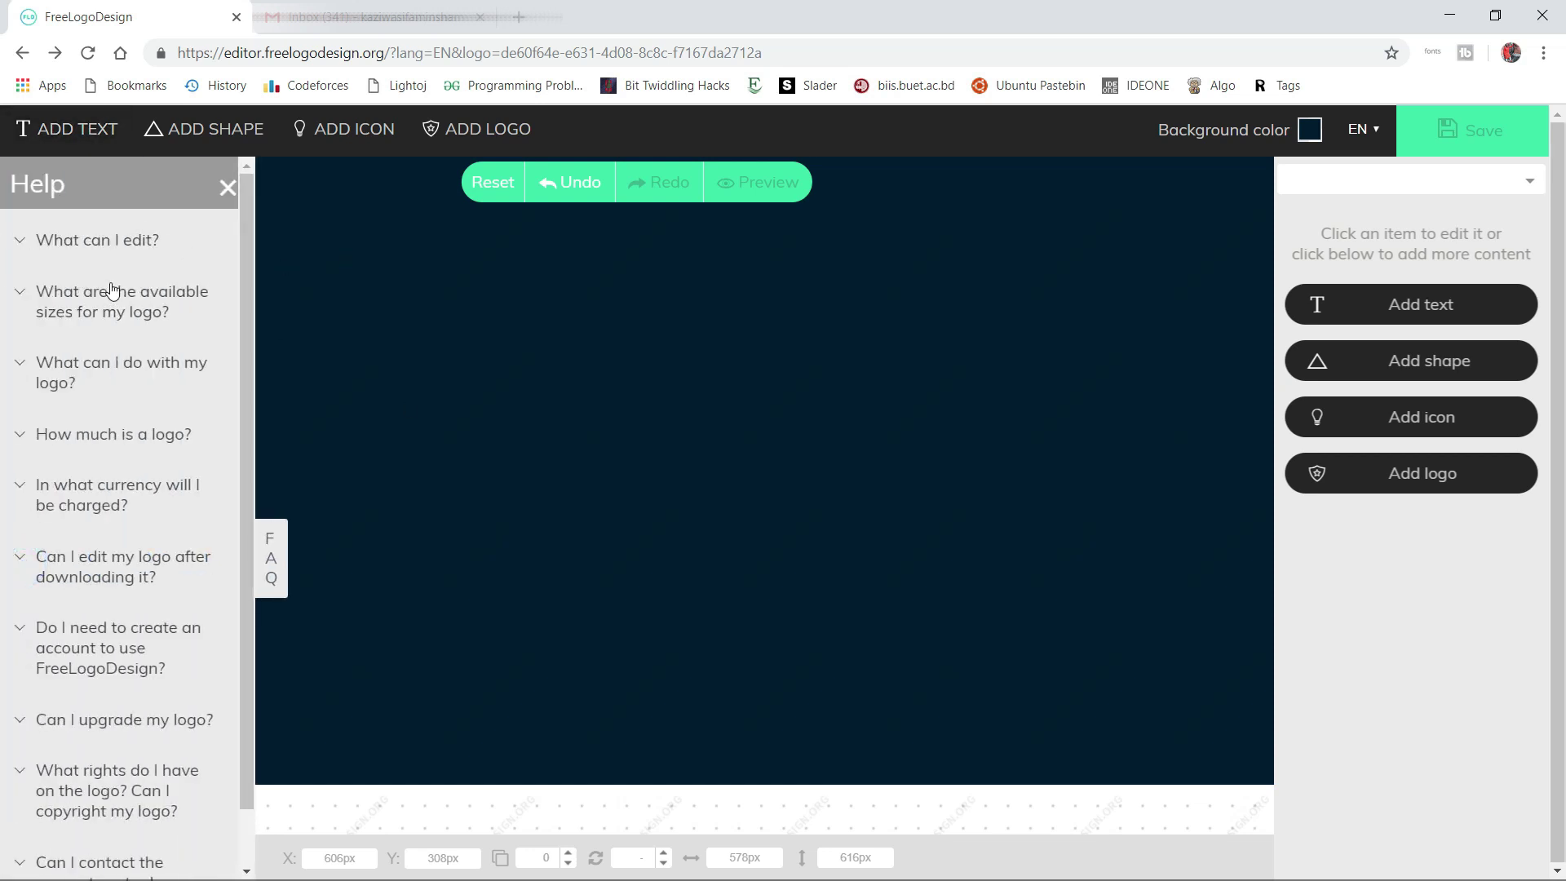
pyautogui.scroll(-1, 112, 291)
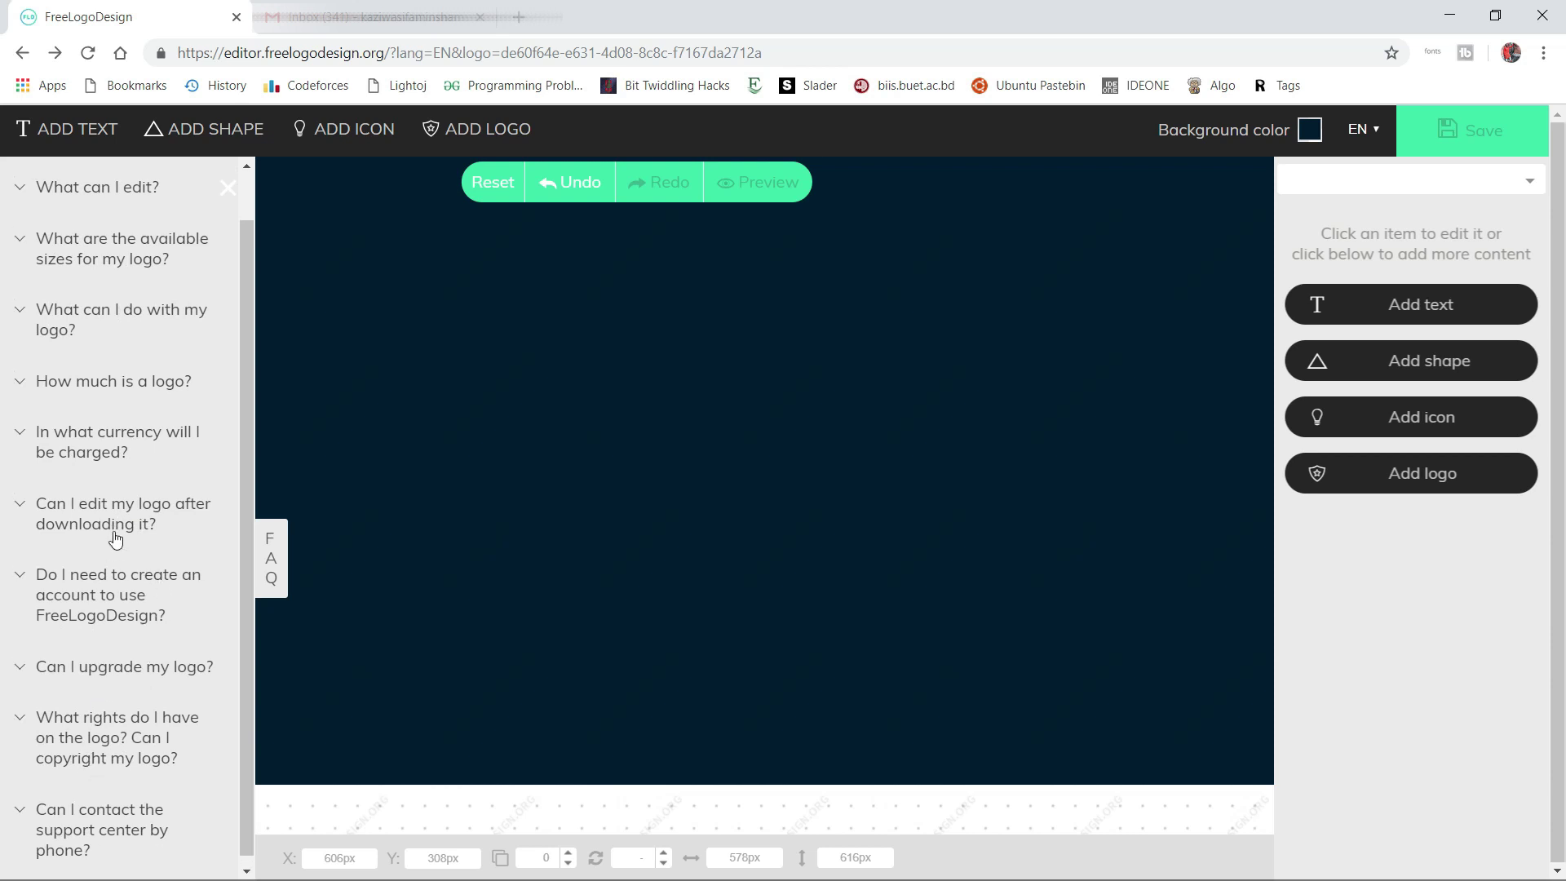
pyautogui.scroll(1, 93, 429)
pyautogui.scroll(-1, 126, 765)
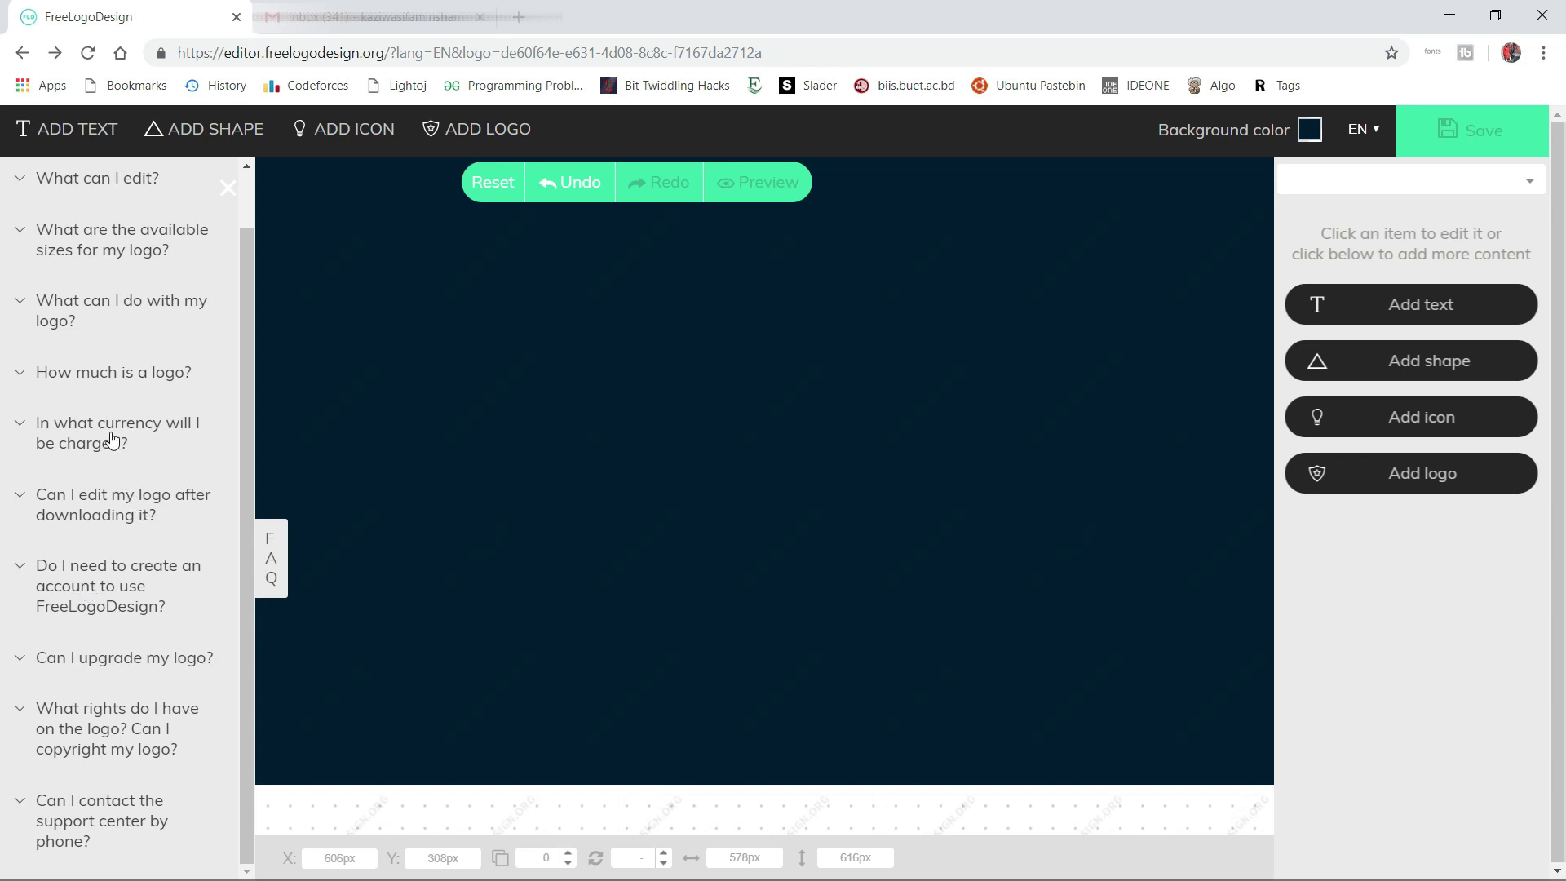
pyautogui.click(213, 192)
pyautogui.click(227, 189)
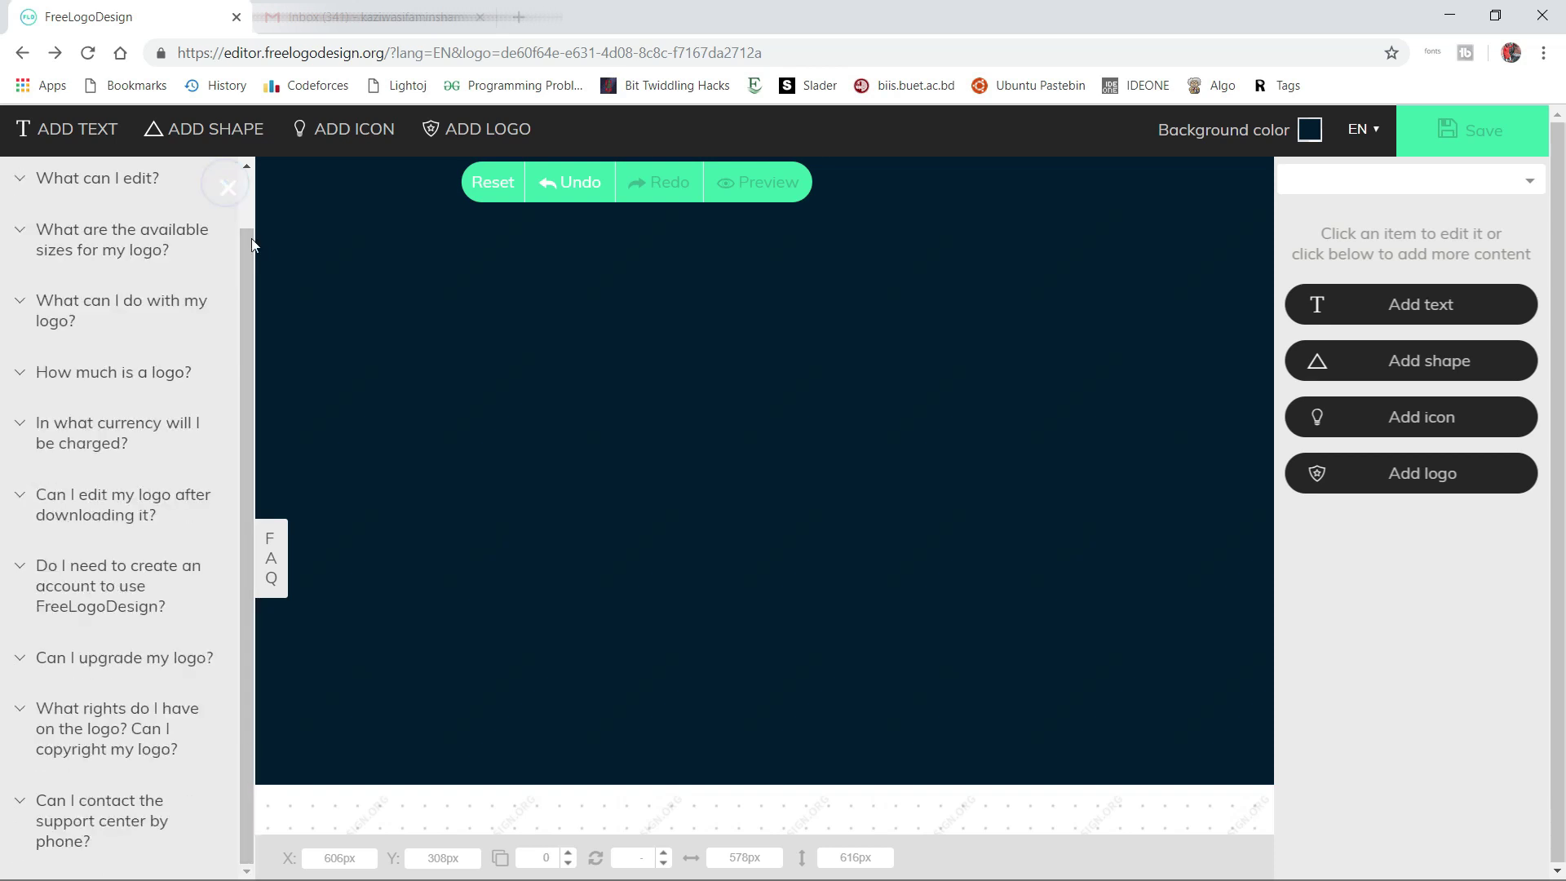
pyautogui.click(221, 198)
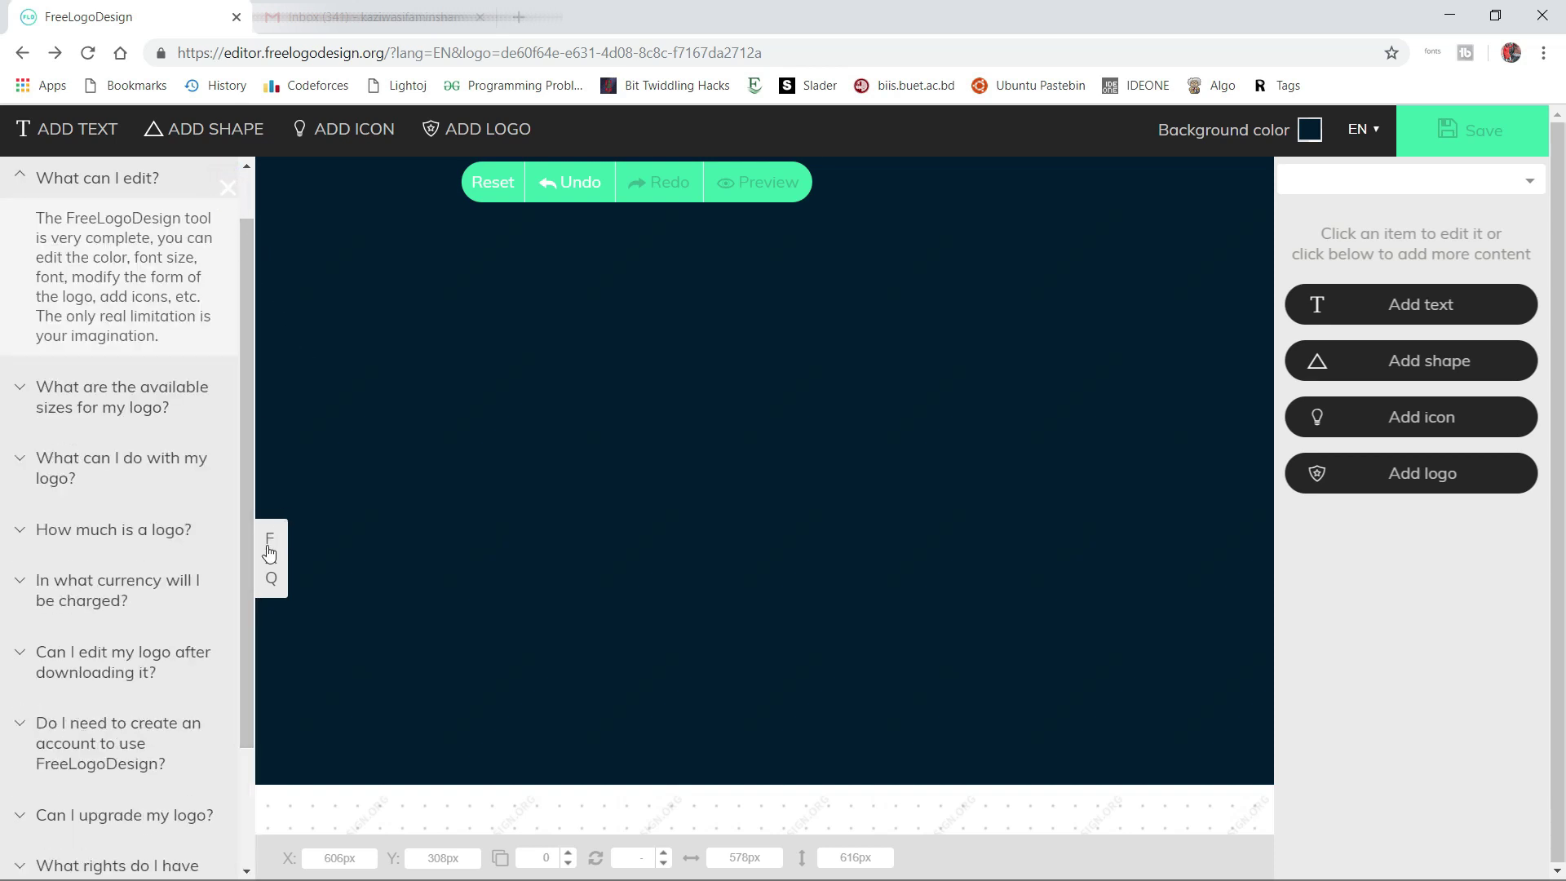
pyautogui.click(269, 554)
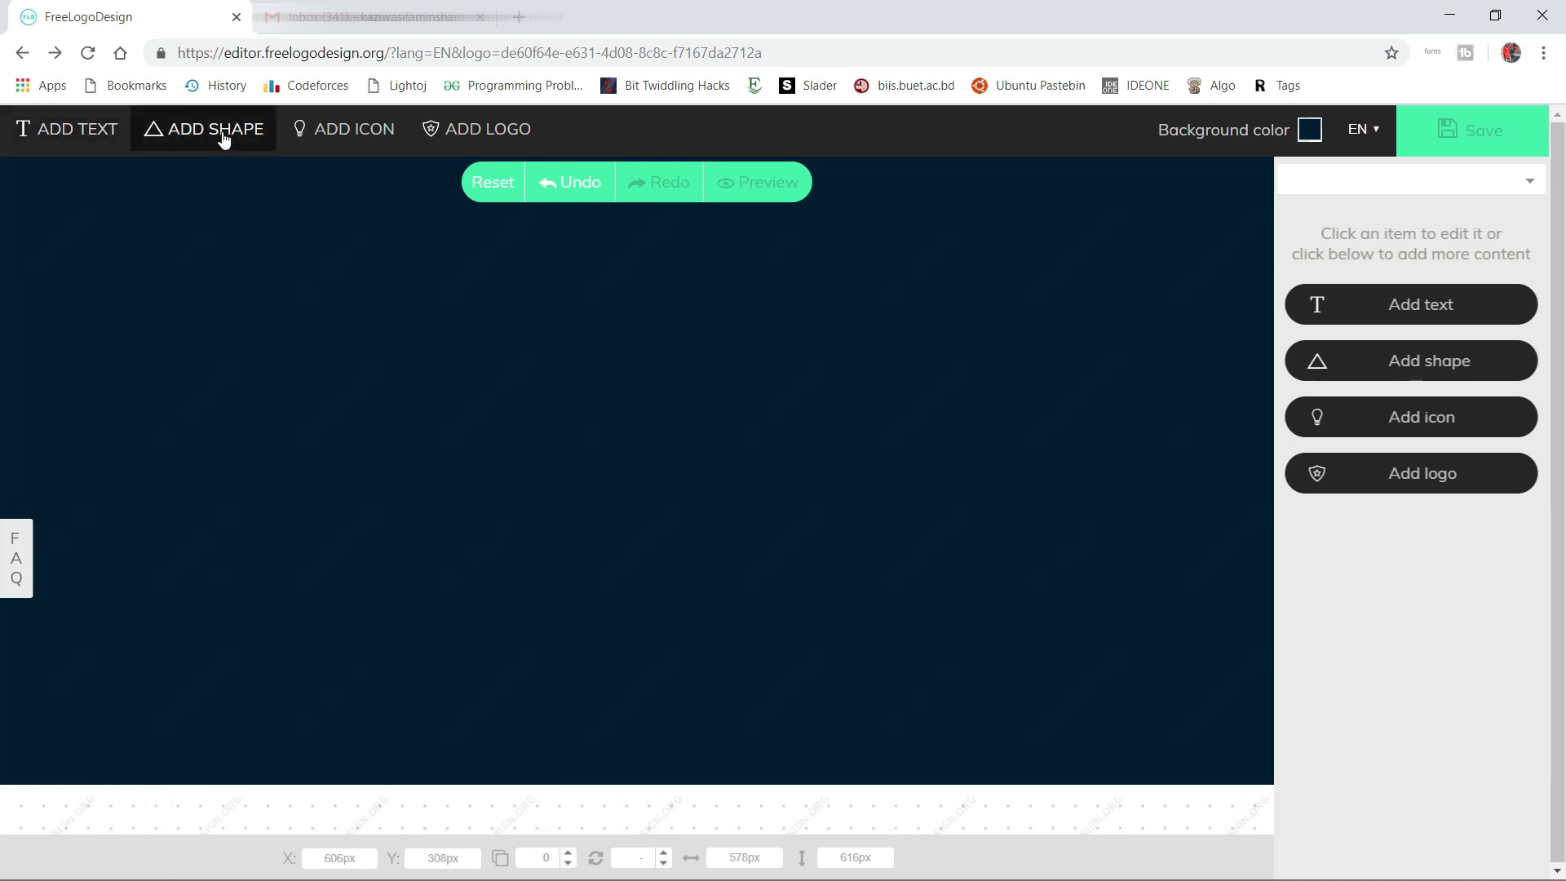
# Browse the ready-made logo templates for all categories, including pages 102 and 100, and look through the category list
pyautogui.click(432, 132)
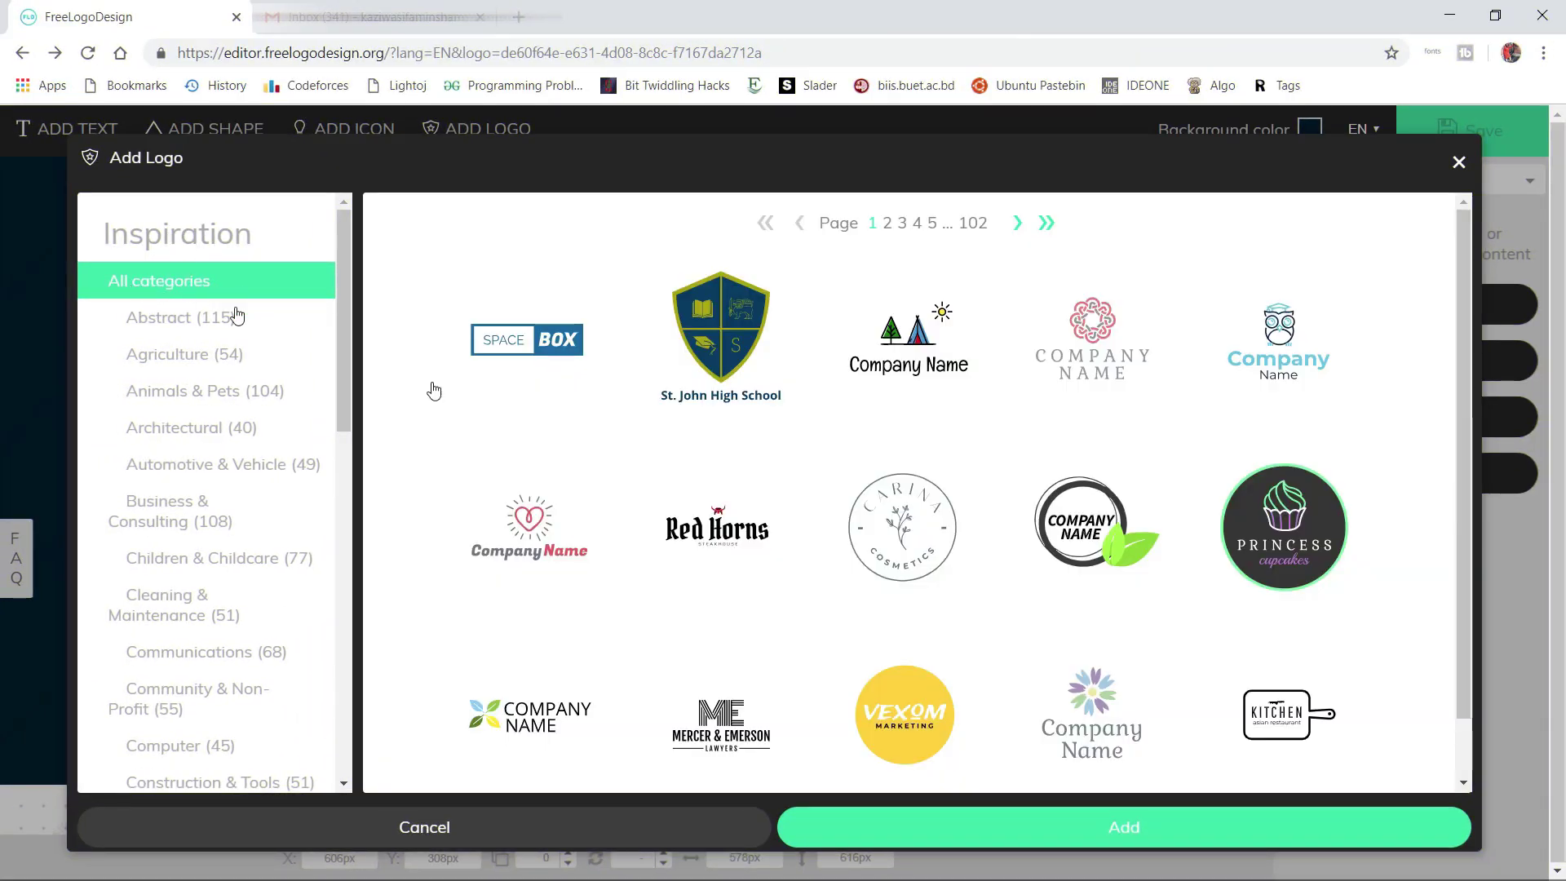
pyautogui.scroll(-1, 816, 351)
pyautogui.scroll(1, 888, 350)
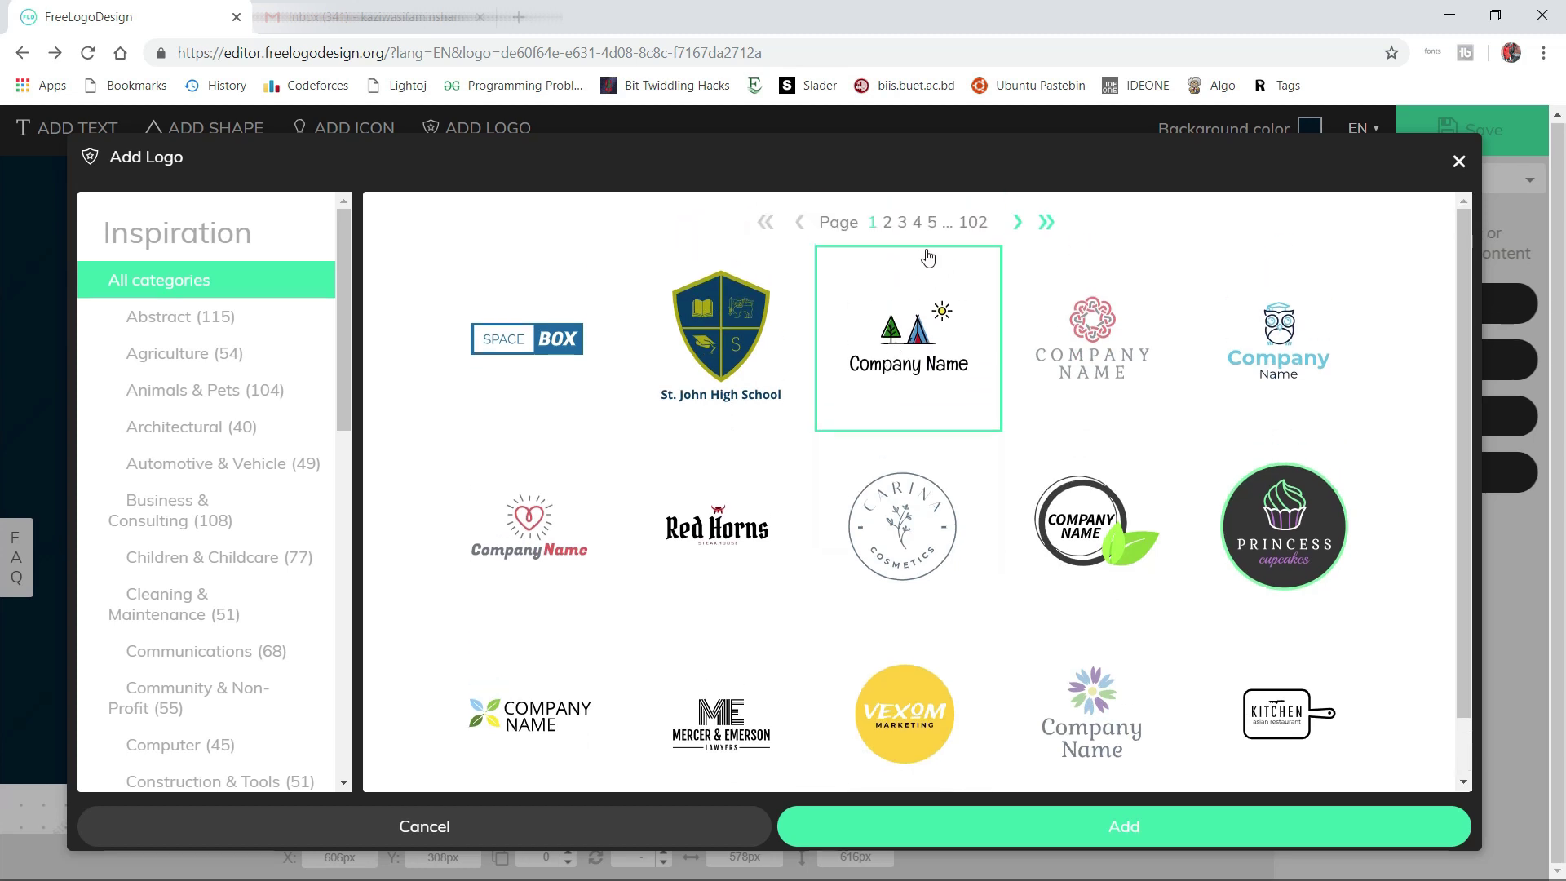
pyautogui.click(1044, 218)
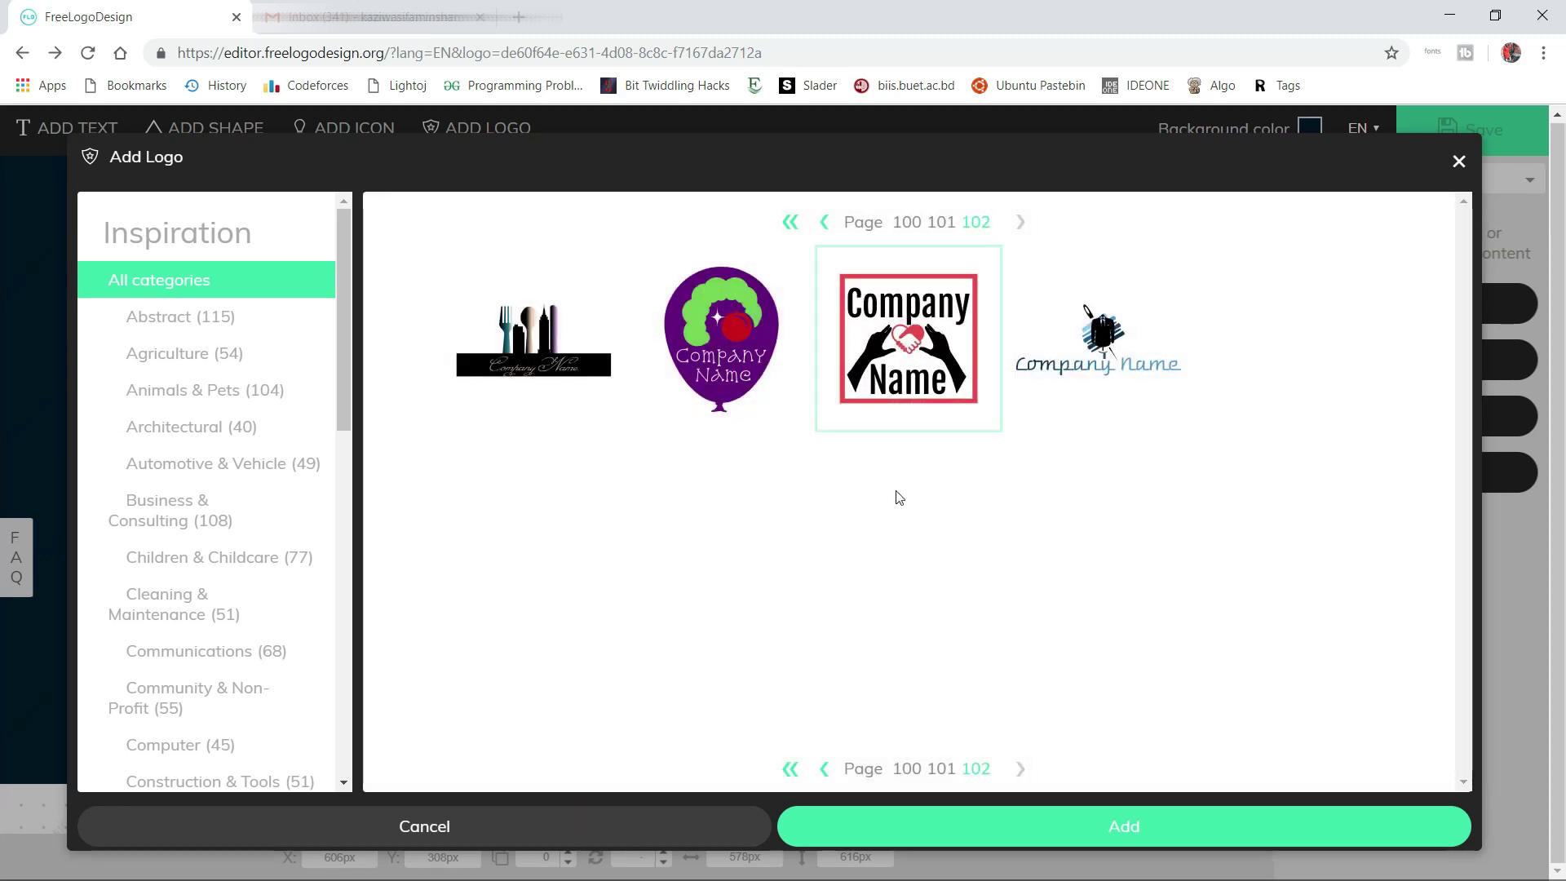
pyautogui.click(905, 774)
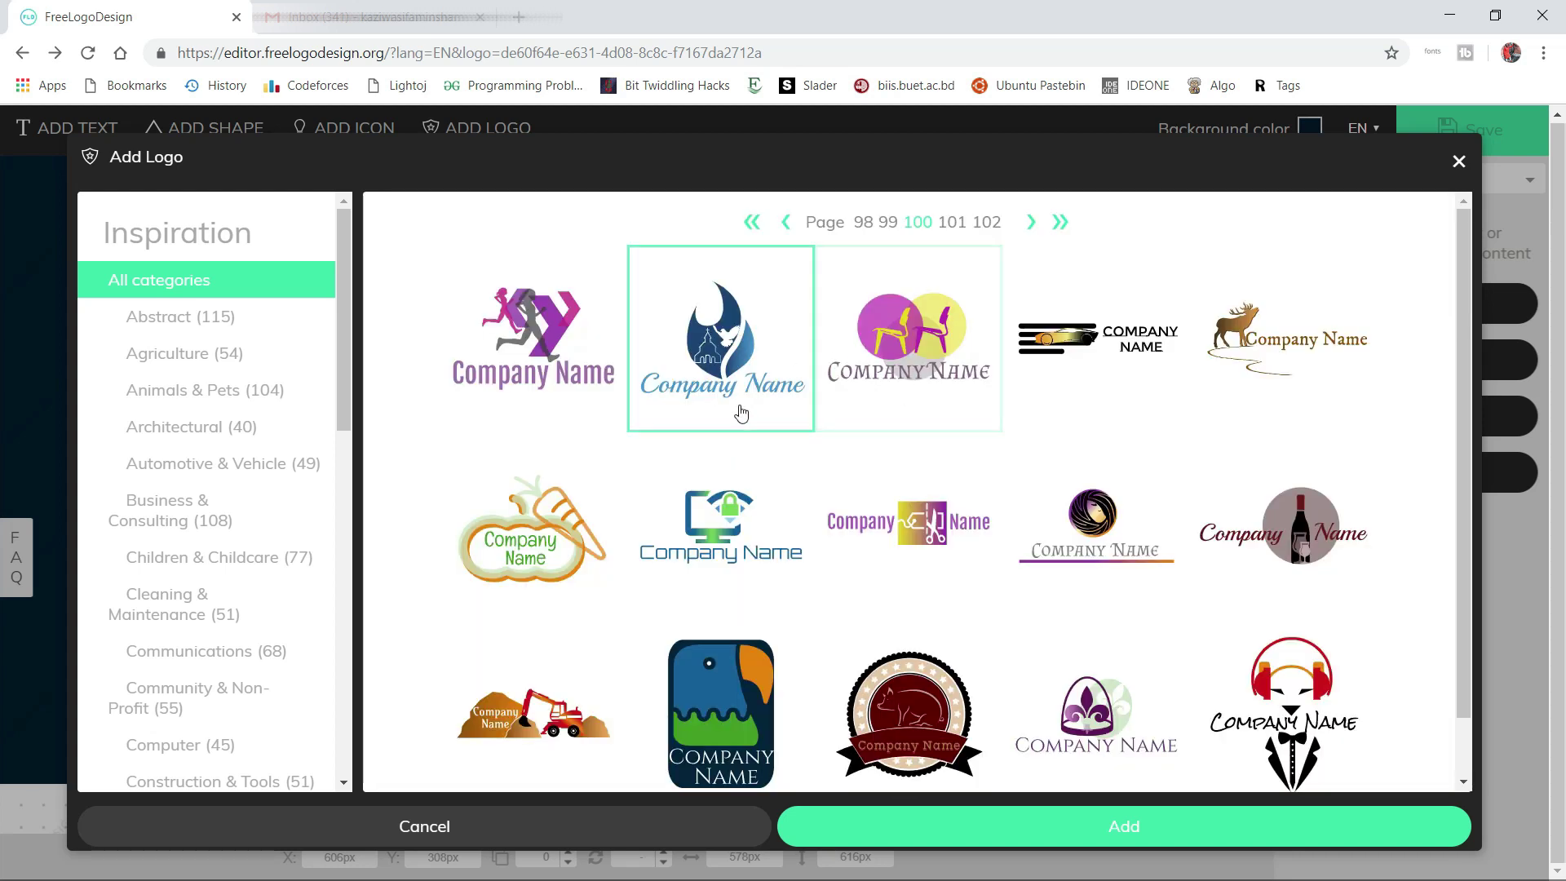
pyautogui.scroll(-1, 653, 380)
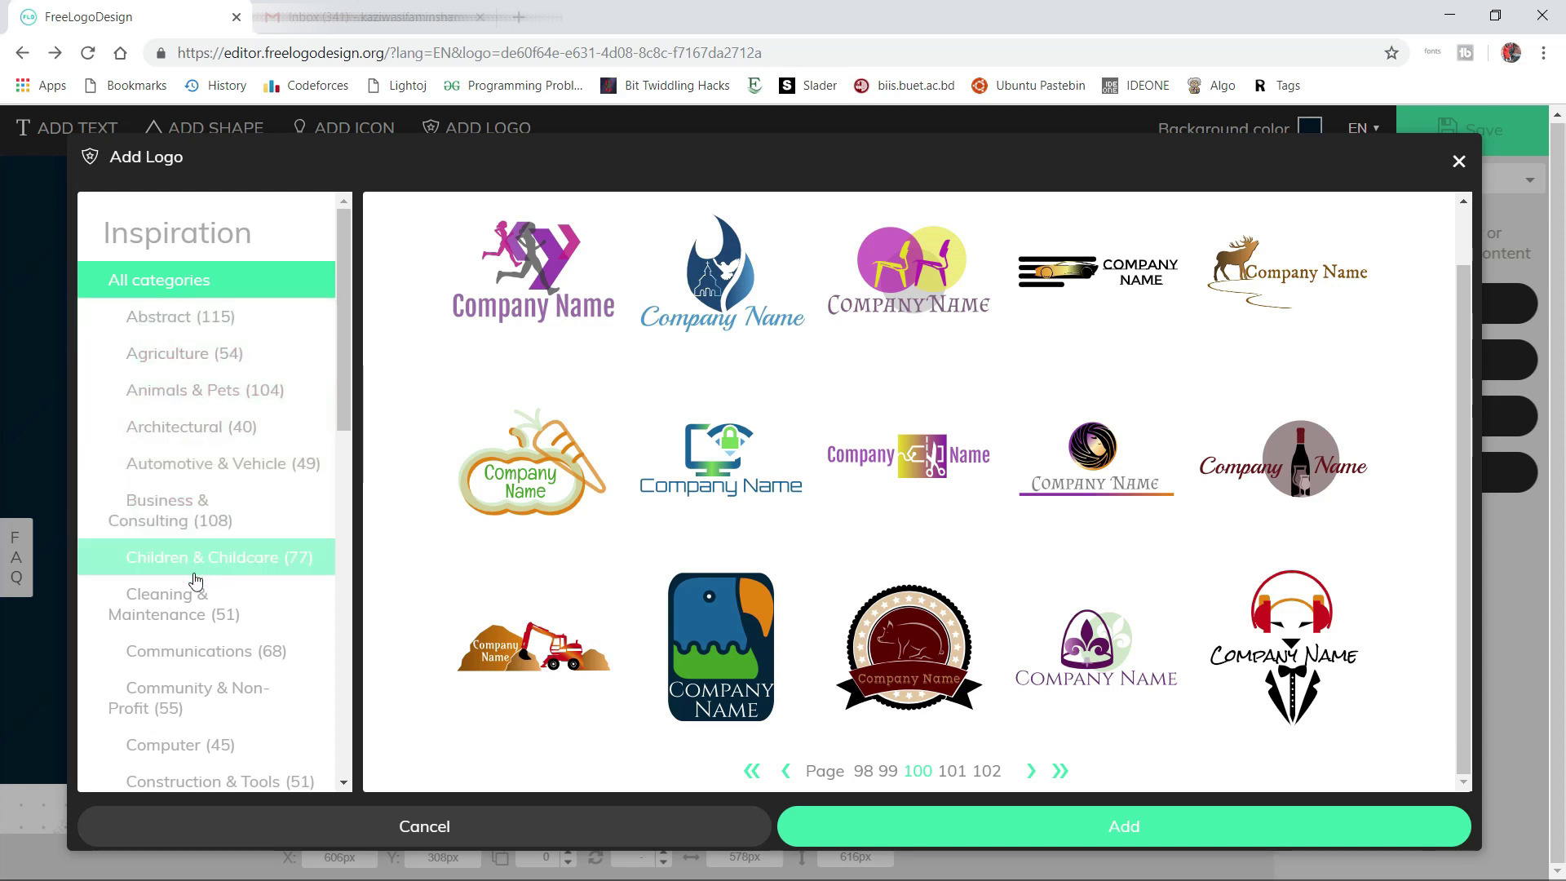
pyautogui.scroll(-4, 212, 457)
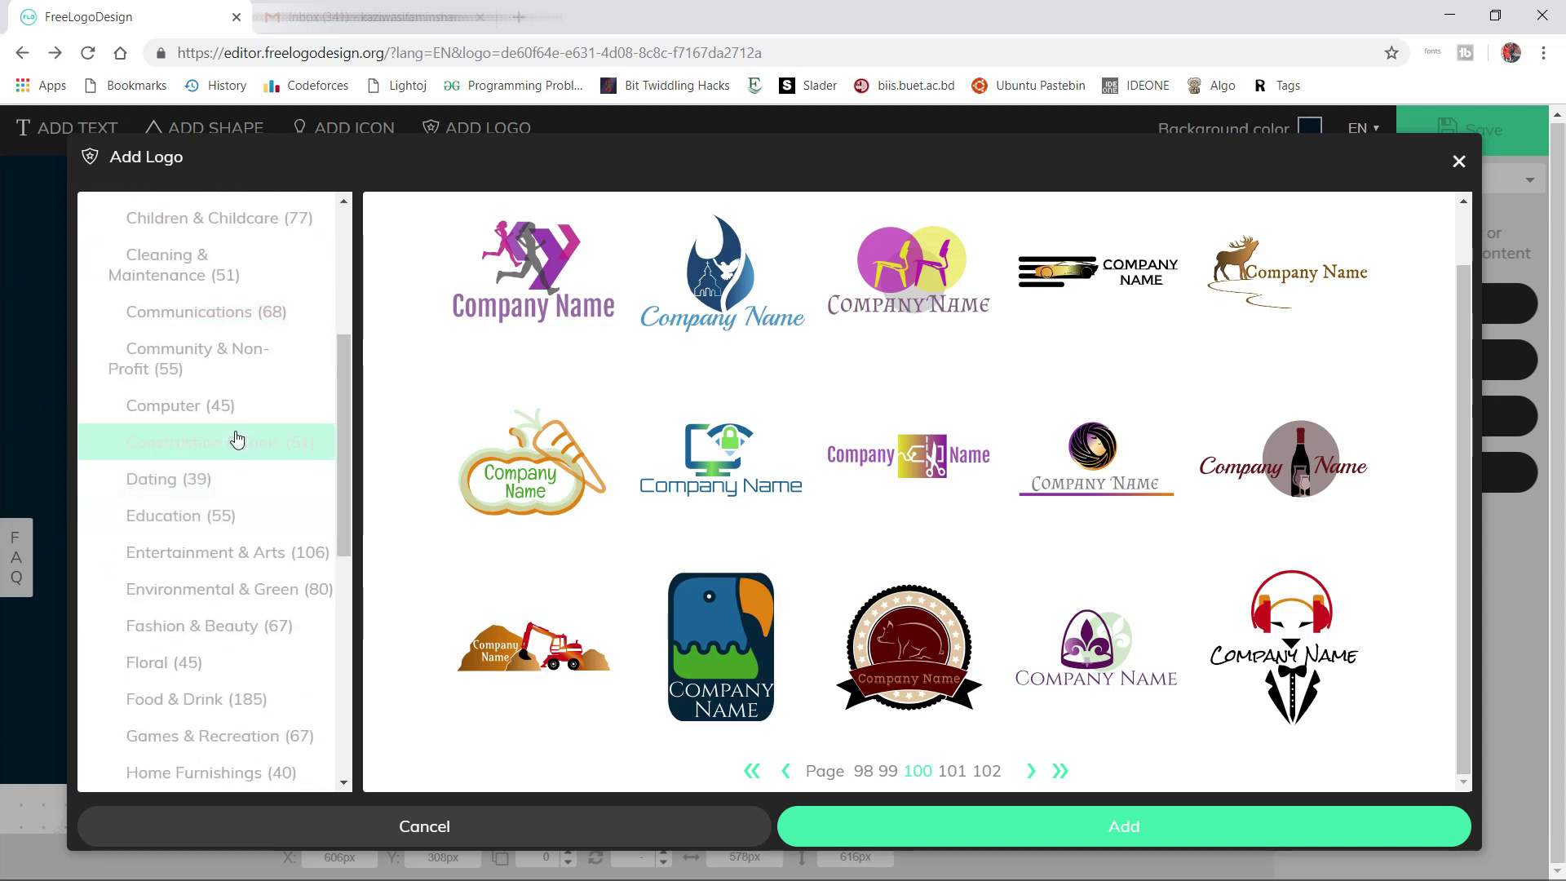
pyautogui.scroll(-4, 221, 522)
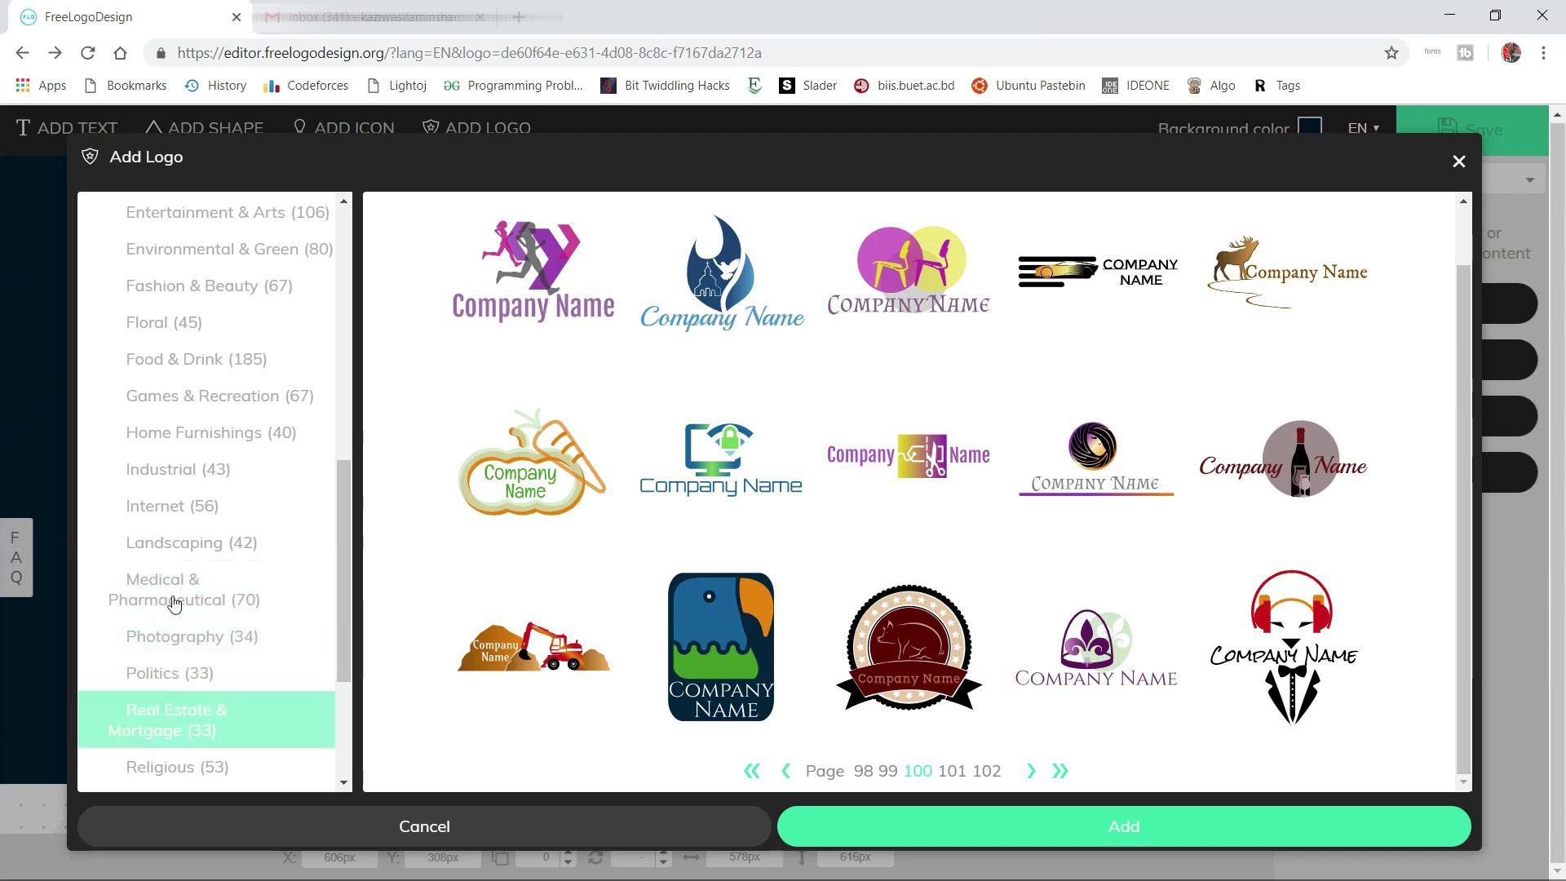
pyautogui.scroll(-3, 188, 628)
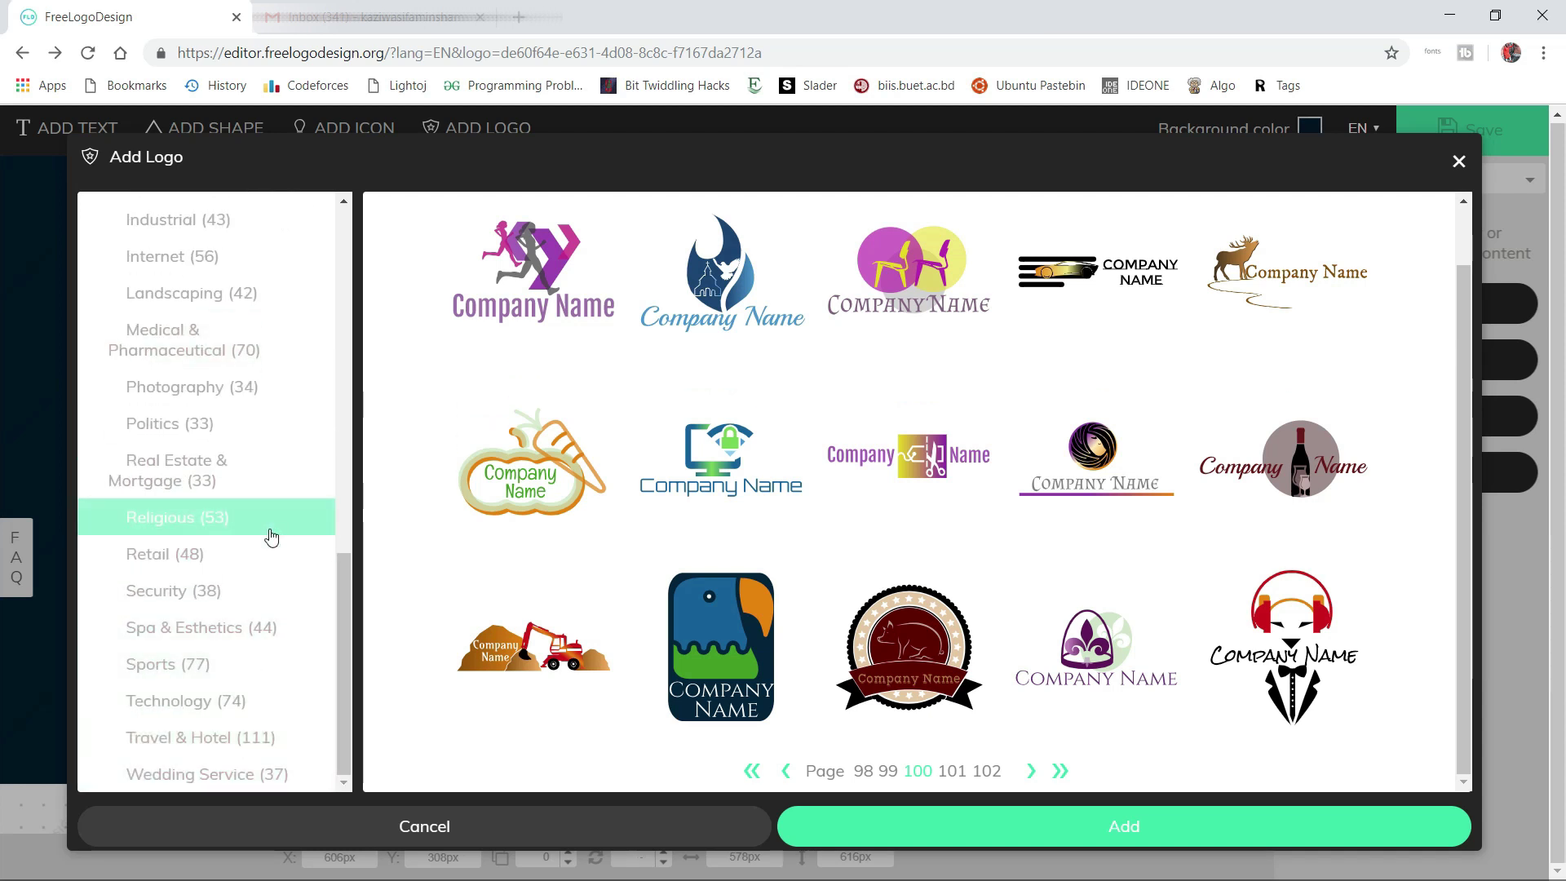
pyautogui.scroll(10, 272, 522)
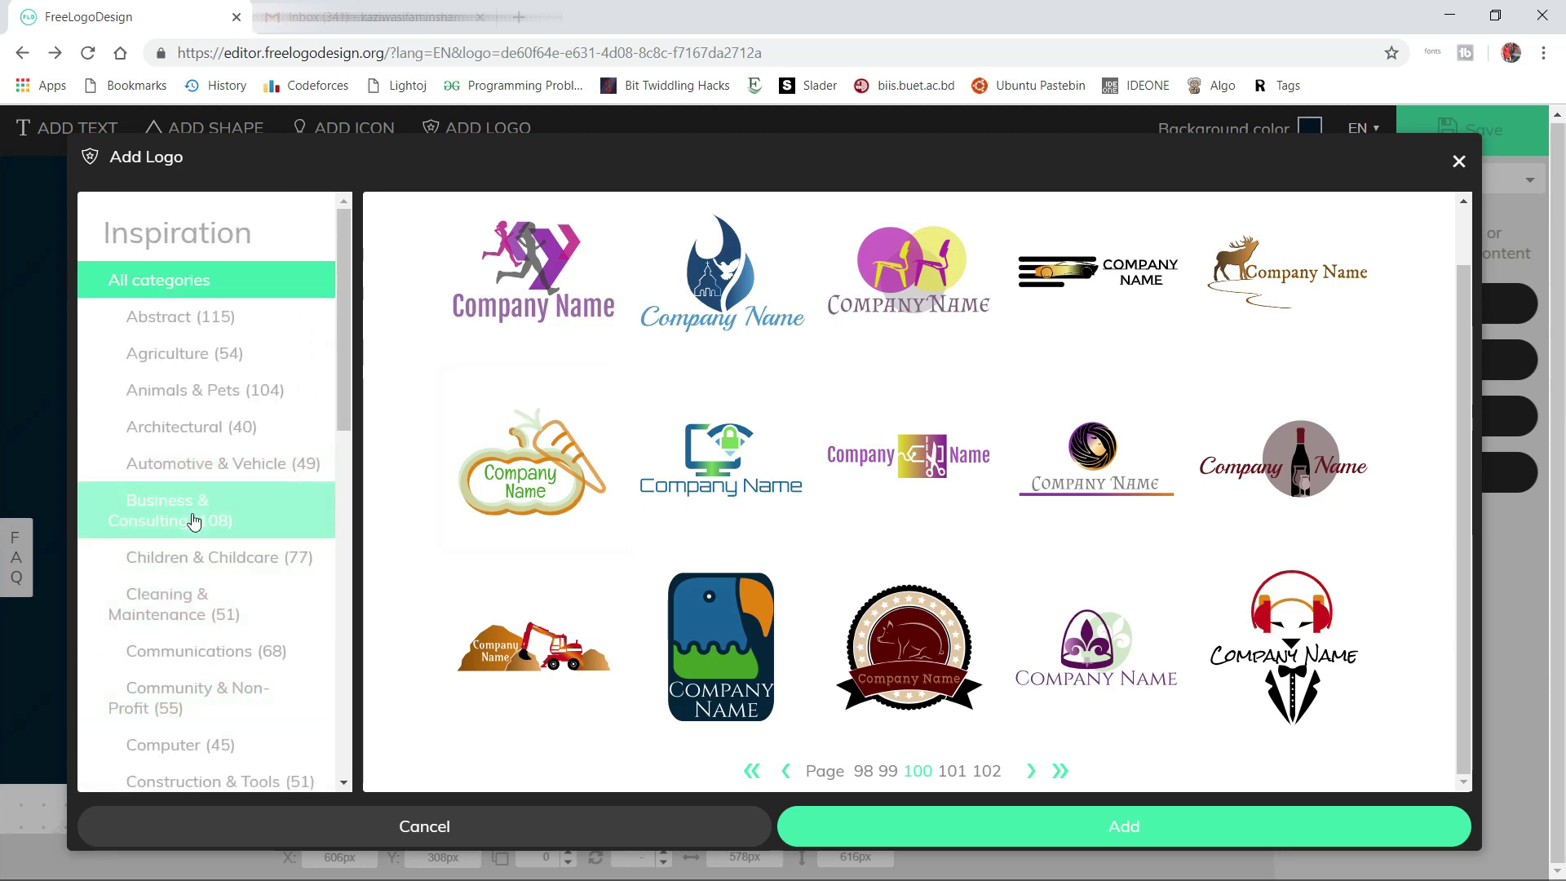
# Look through the Business & Consulting logo templates on pages 1 and 3
pyautogui.click(191, 520)
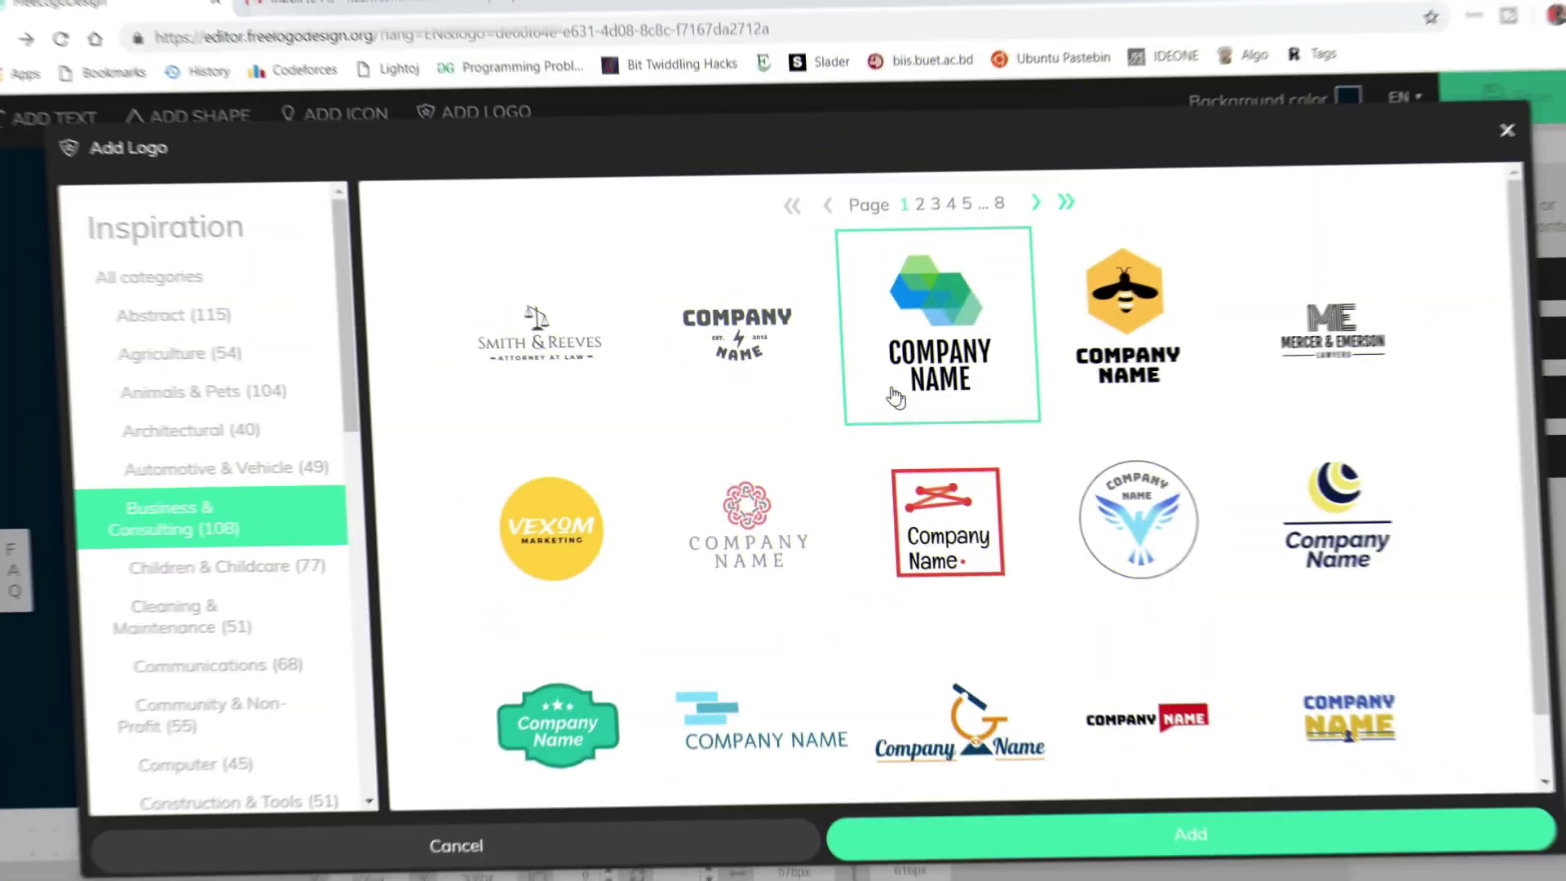
pyautogui.scroll(-2, 571, 367)
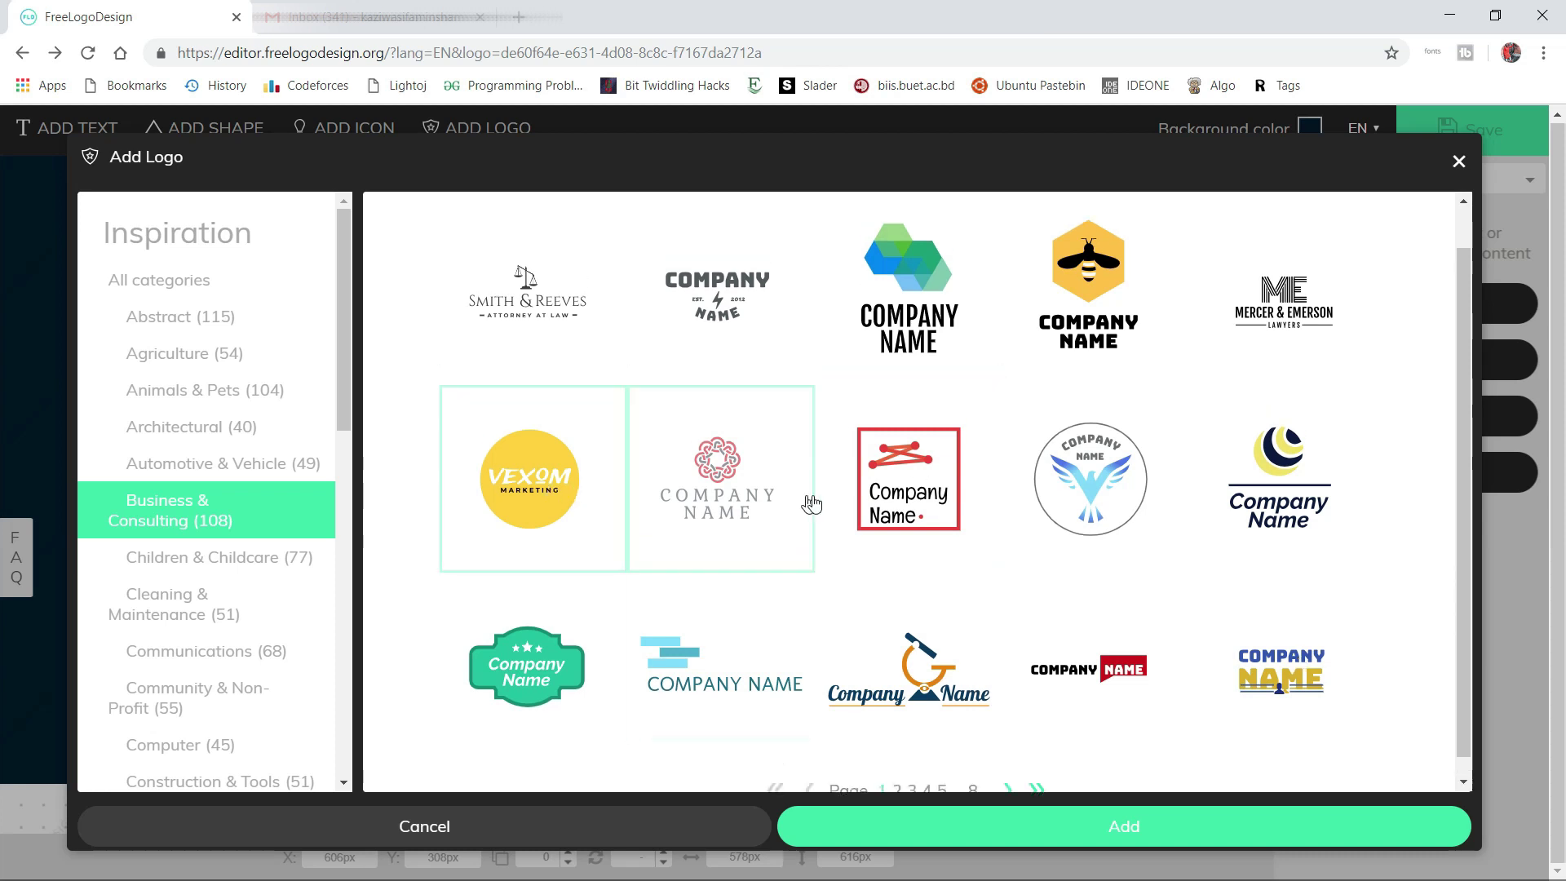
pyautogui.scroll(2, 898, 554)
pyautogui.scroll(-2, 934, 580)
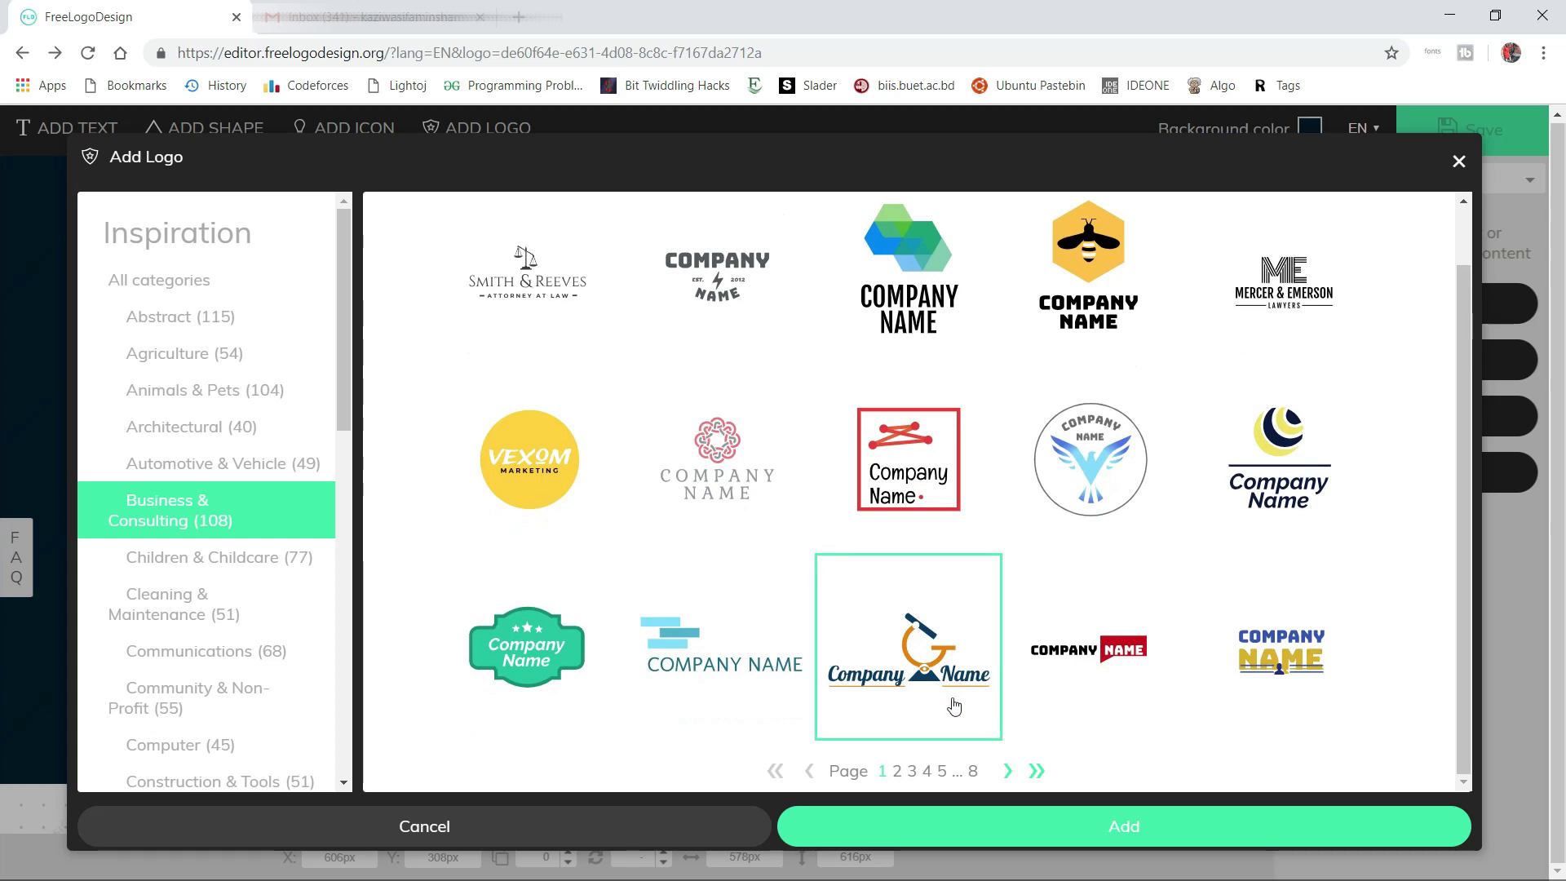
pyautogui.click(911, 772)
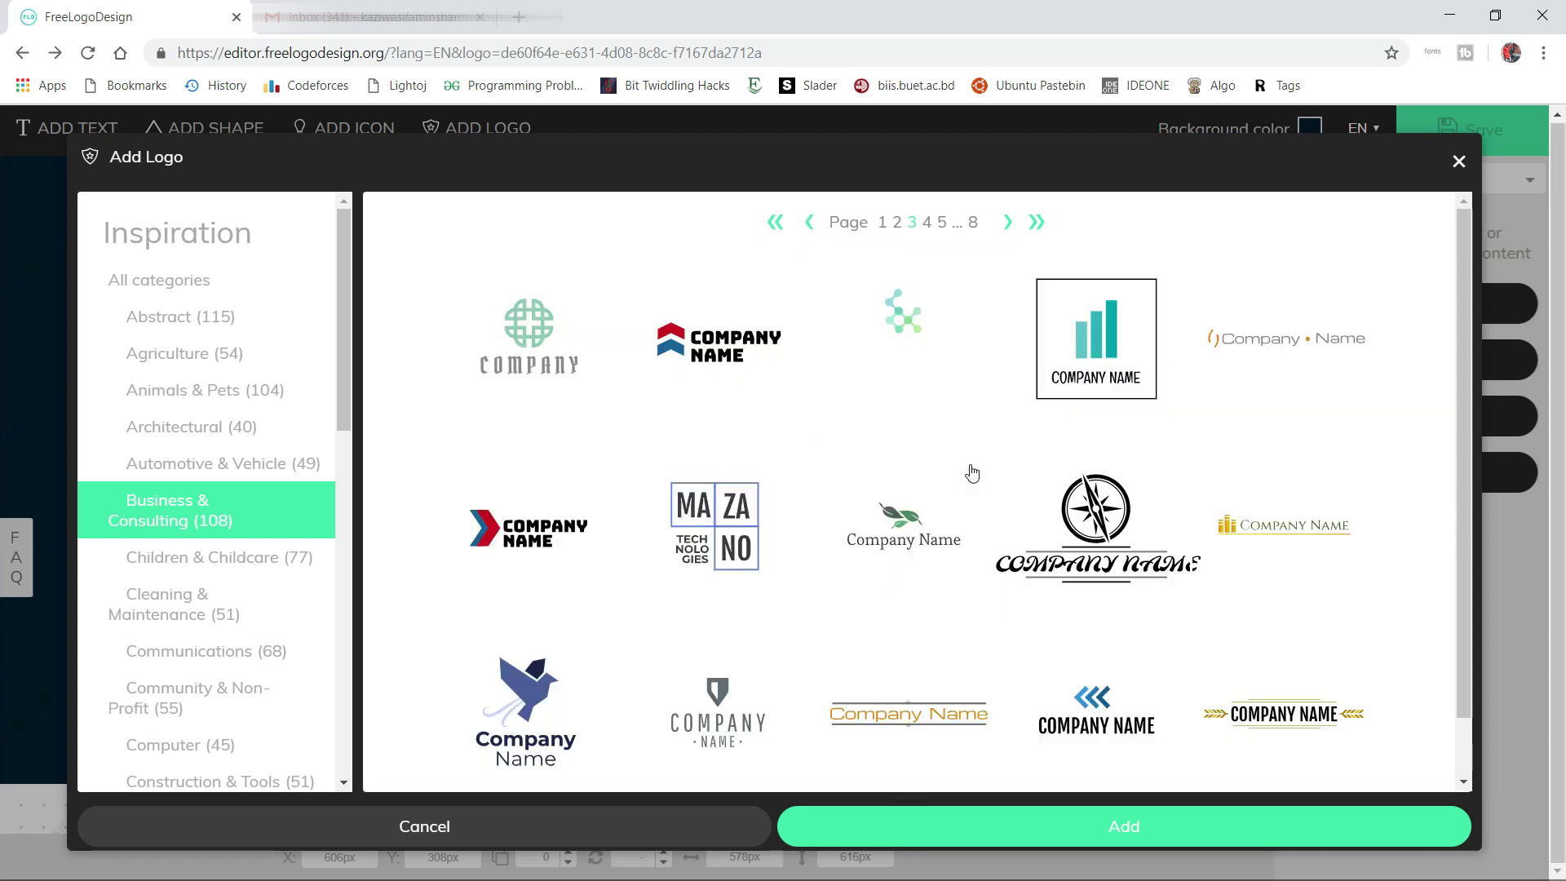
pyautogui.scroll(-2, 993, 406)
pyautogui.scroll(2, 1035, 321)
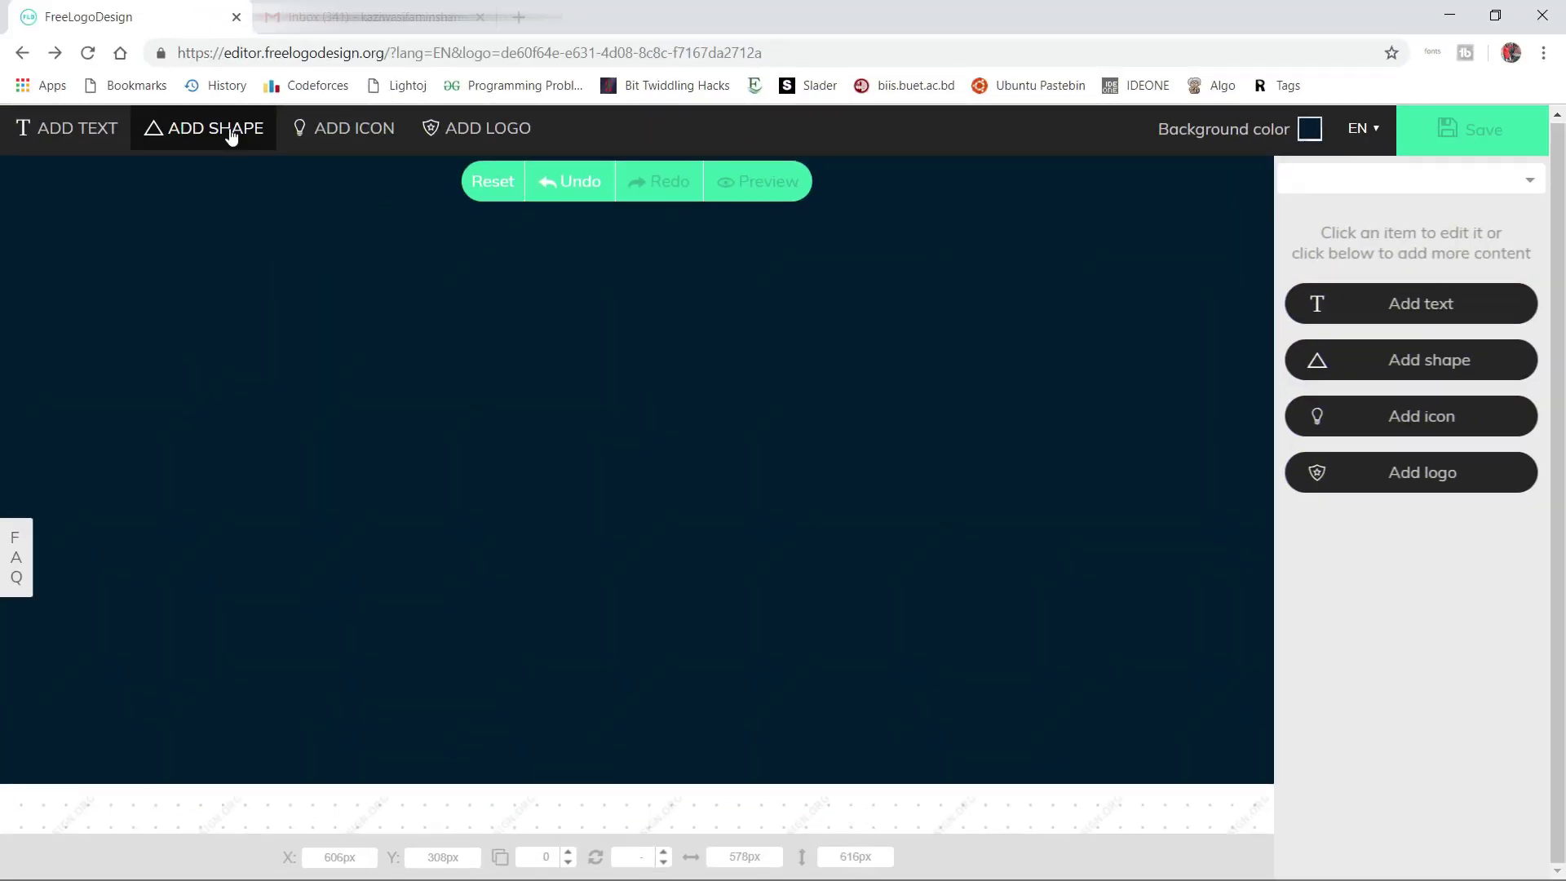
# Look through the first three pages of the shape library and close it without adding a shape
pyautogui.click(231, 136)
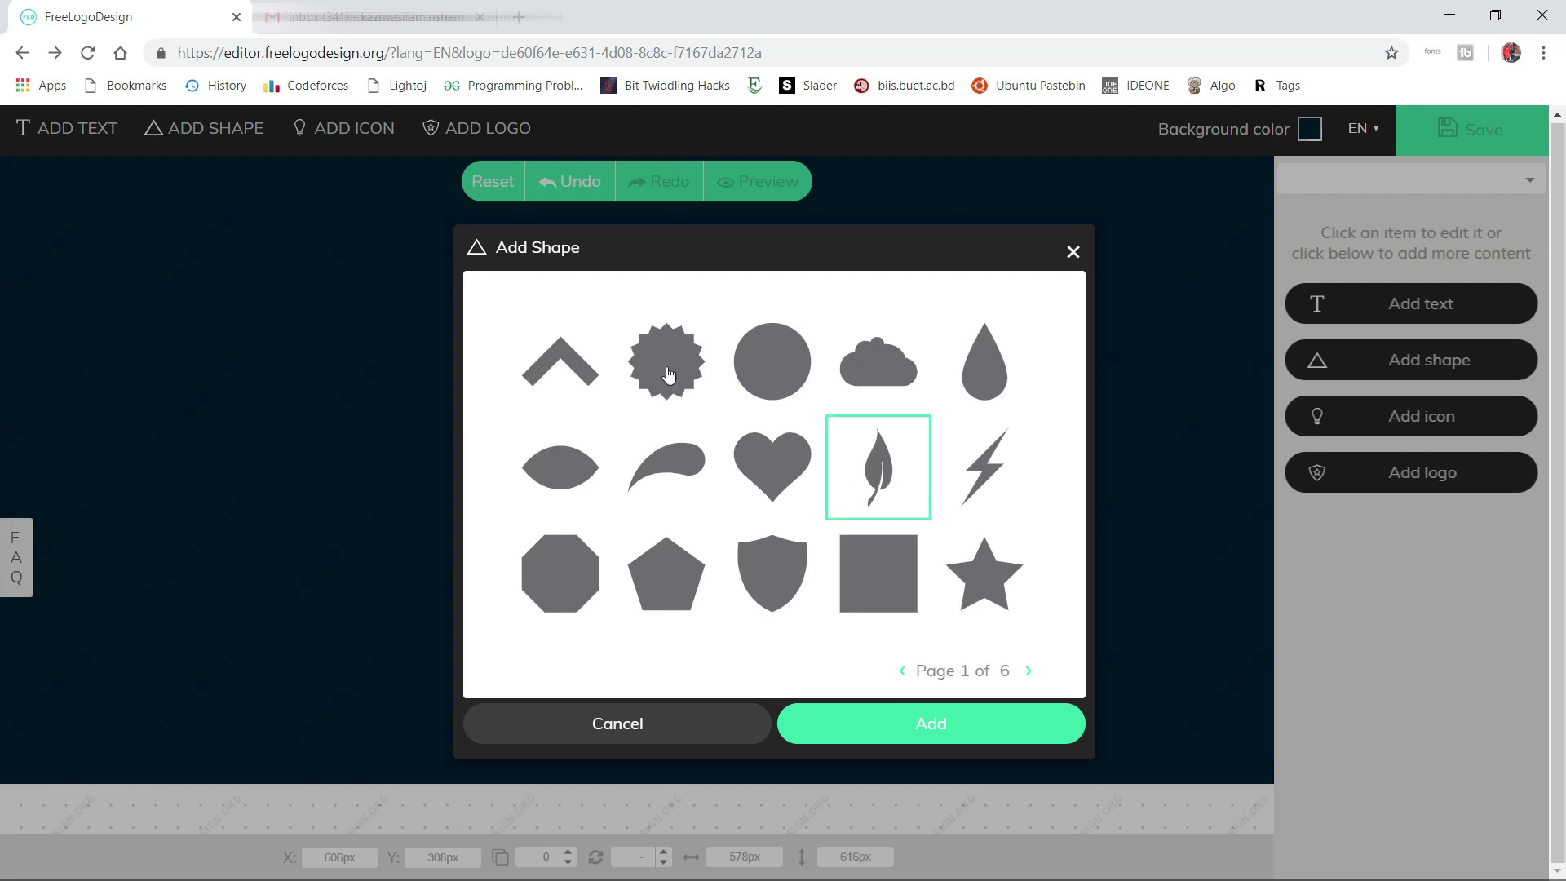
pyautogui.click(1031, 670)
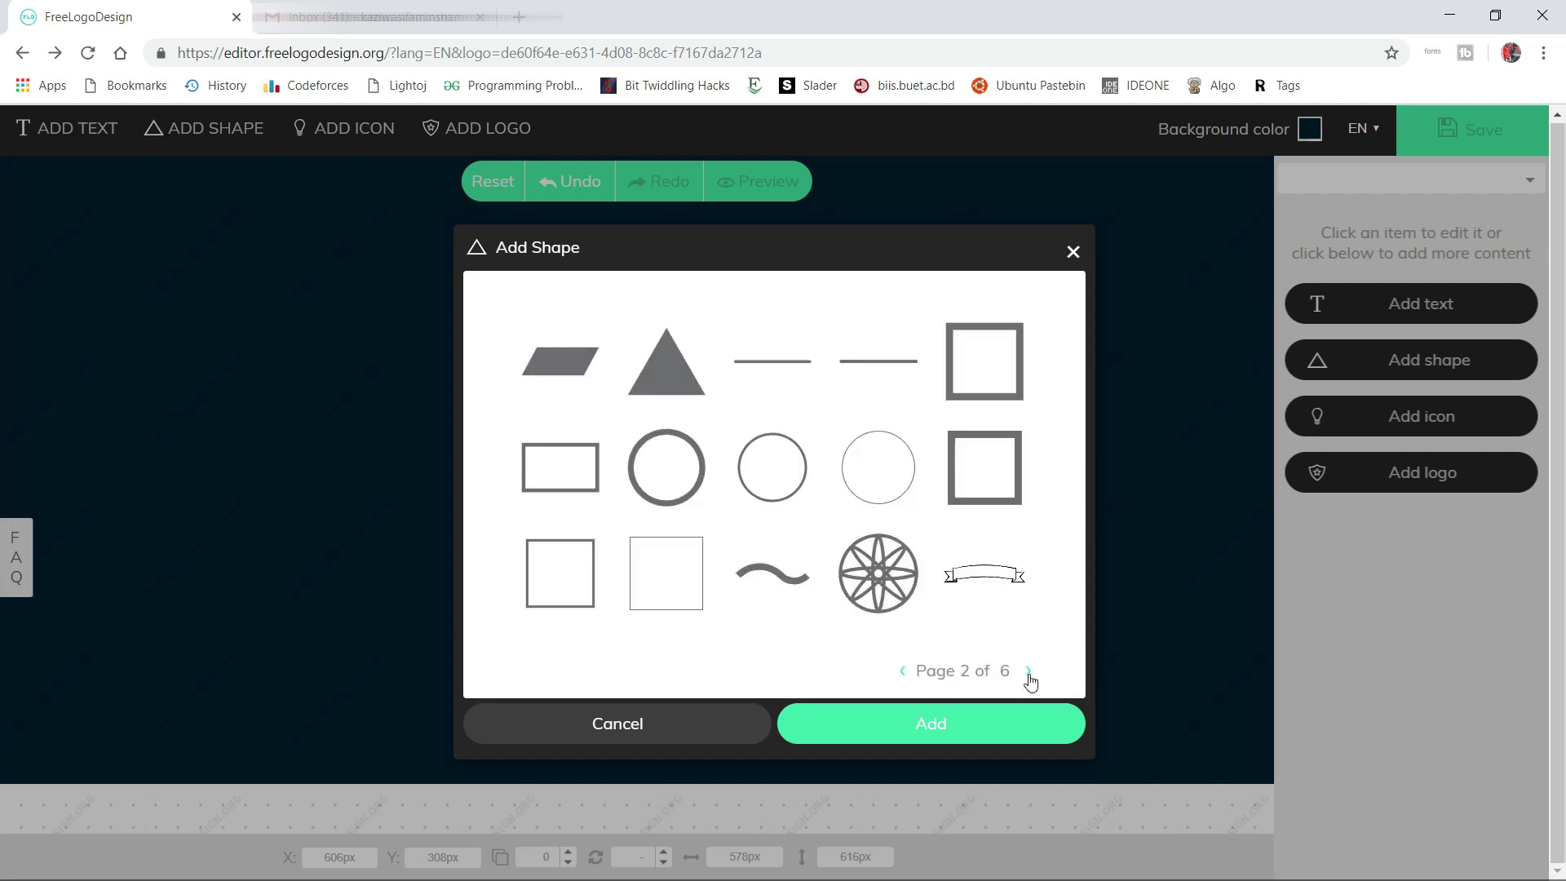
pyautogui.click(1030, 672)
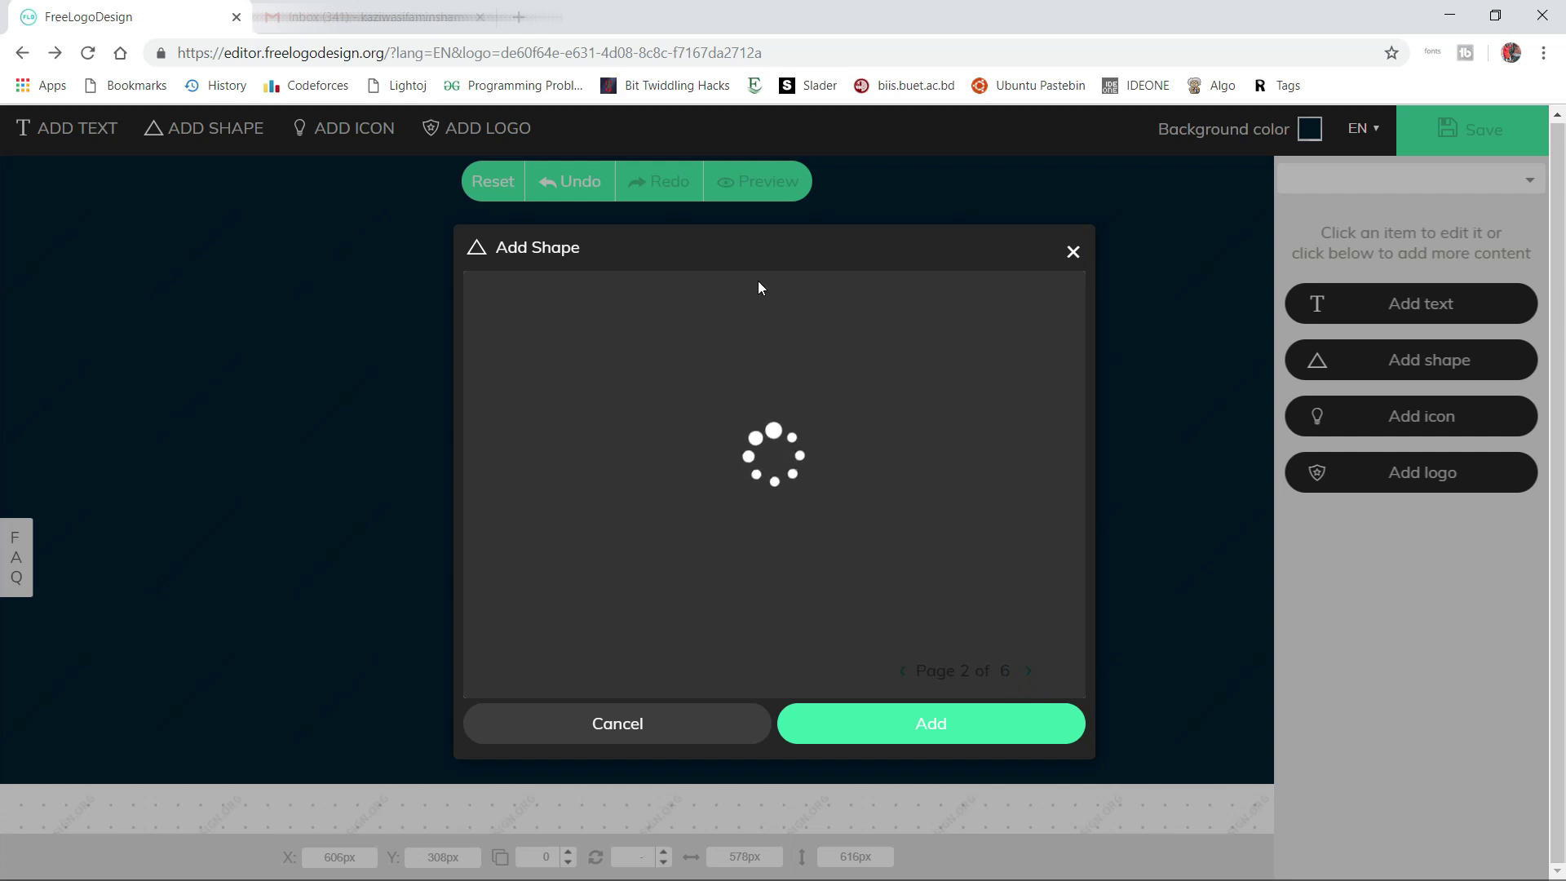
pyautogui.click(1072, 254)
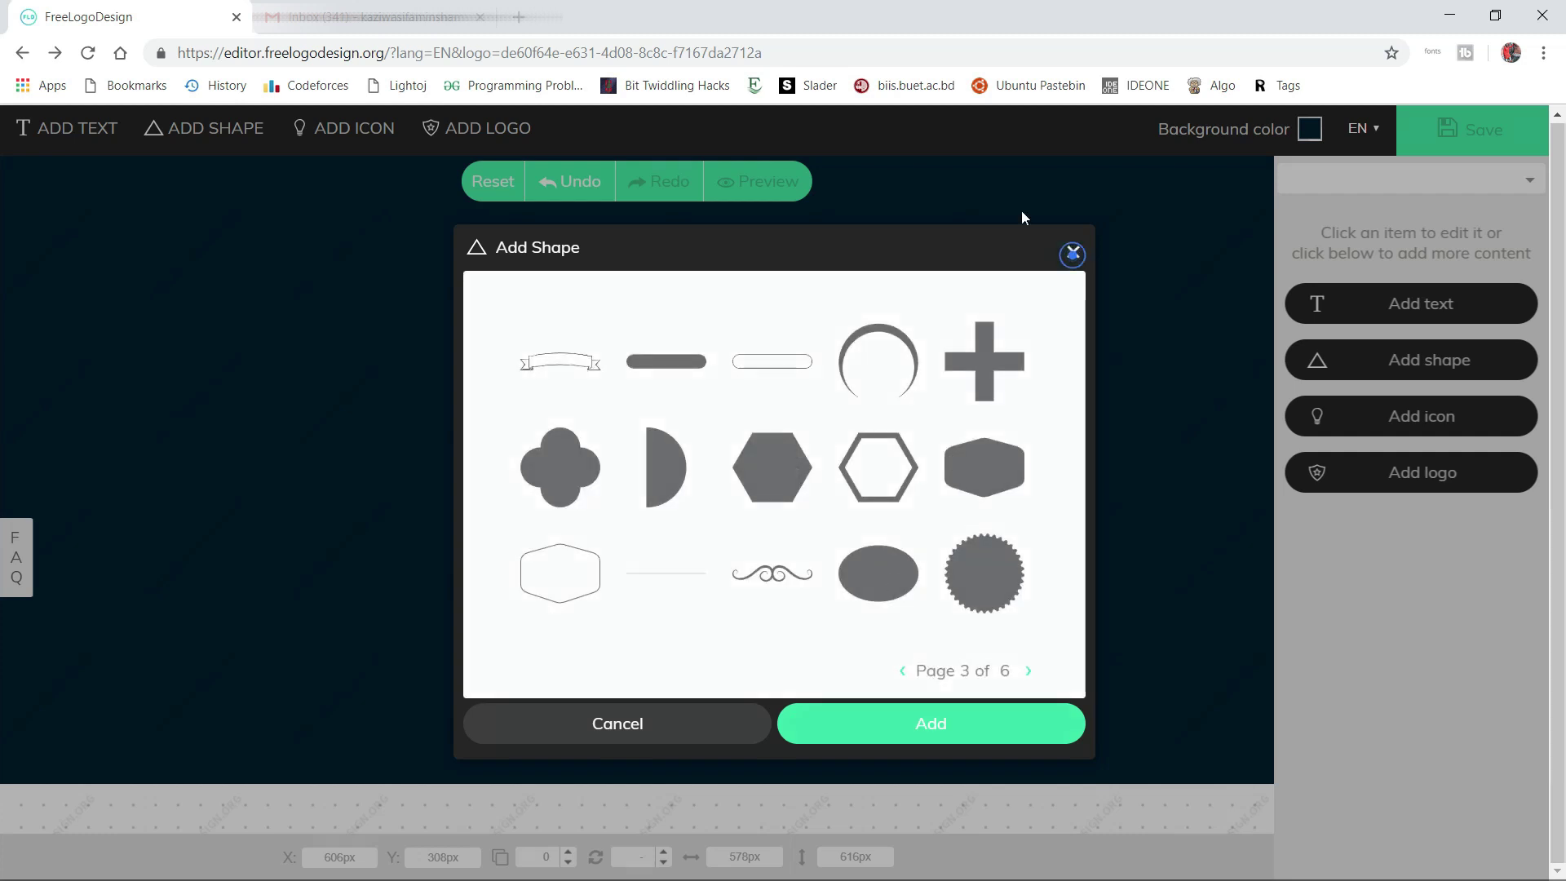
# Search the icon library for "lion"
pyautogui.click(350, 146)
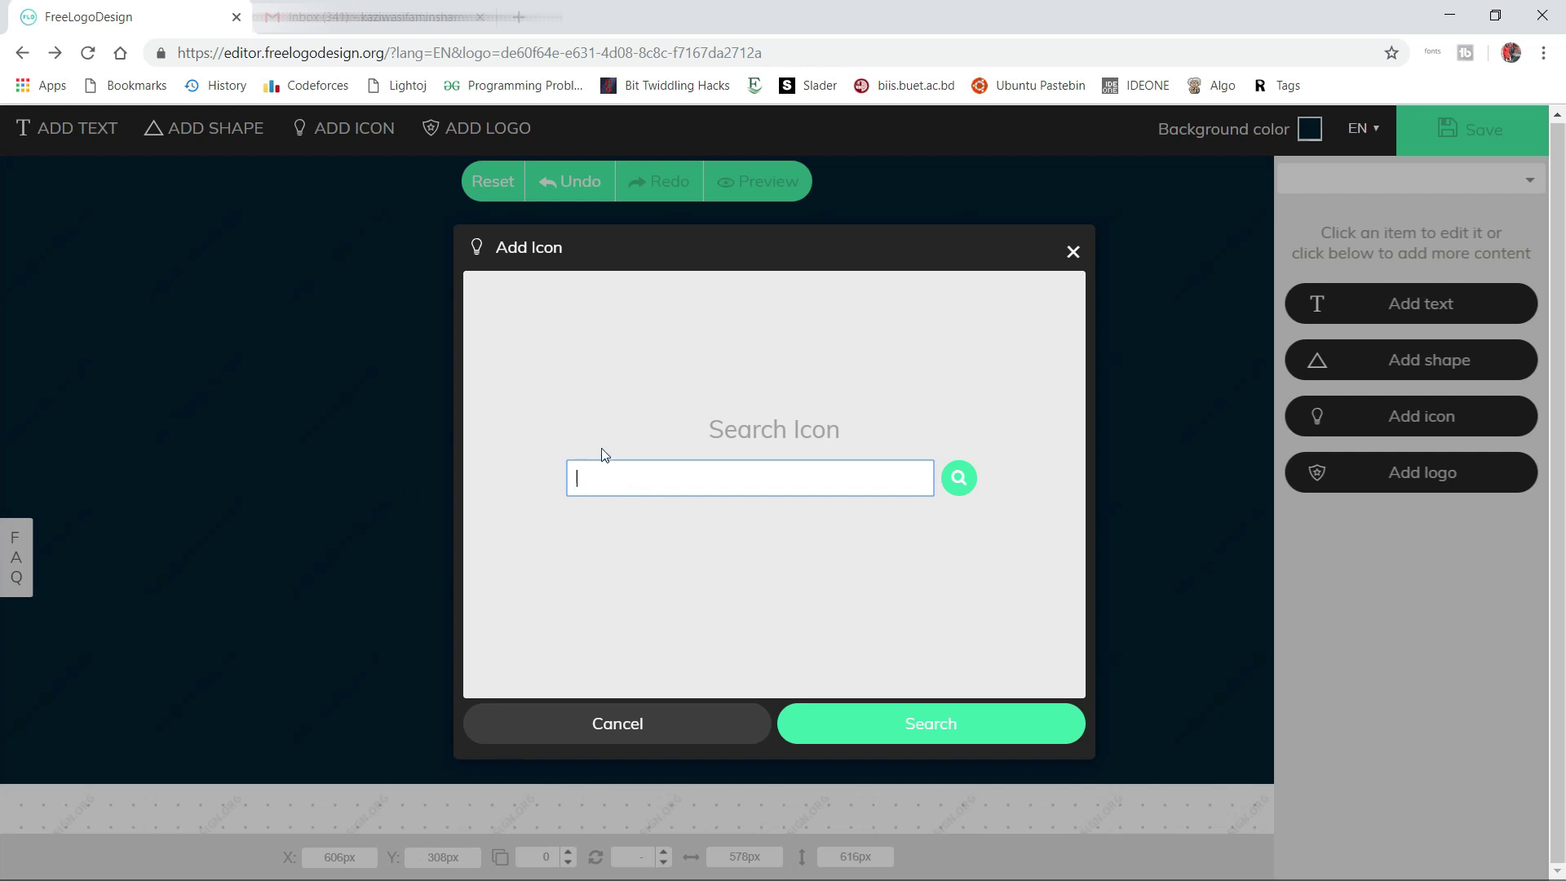
pyautogui.click(613, 478)
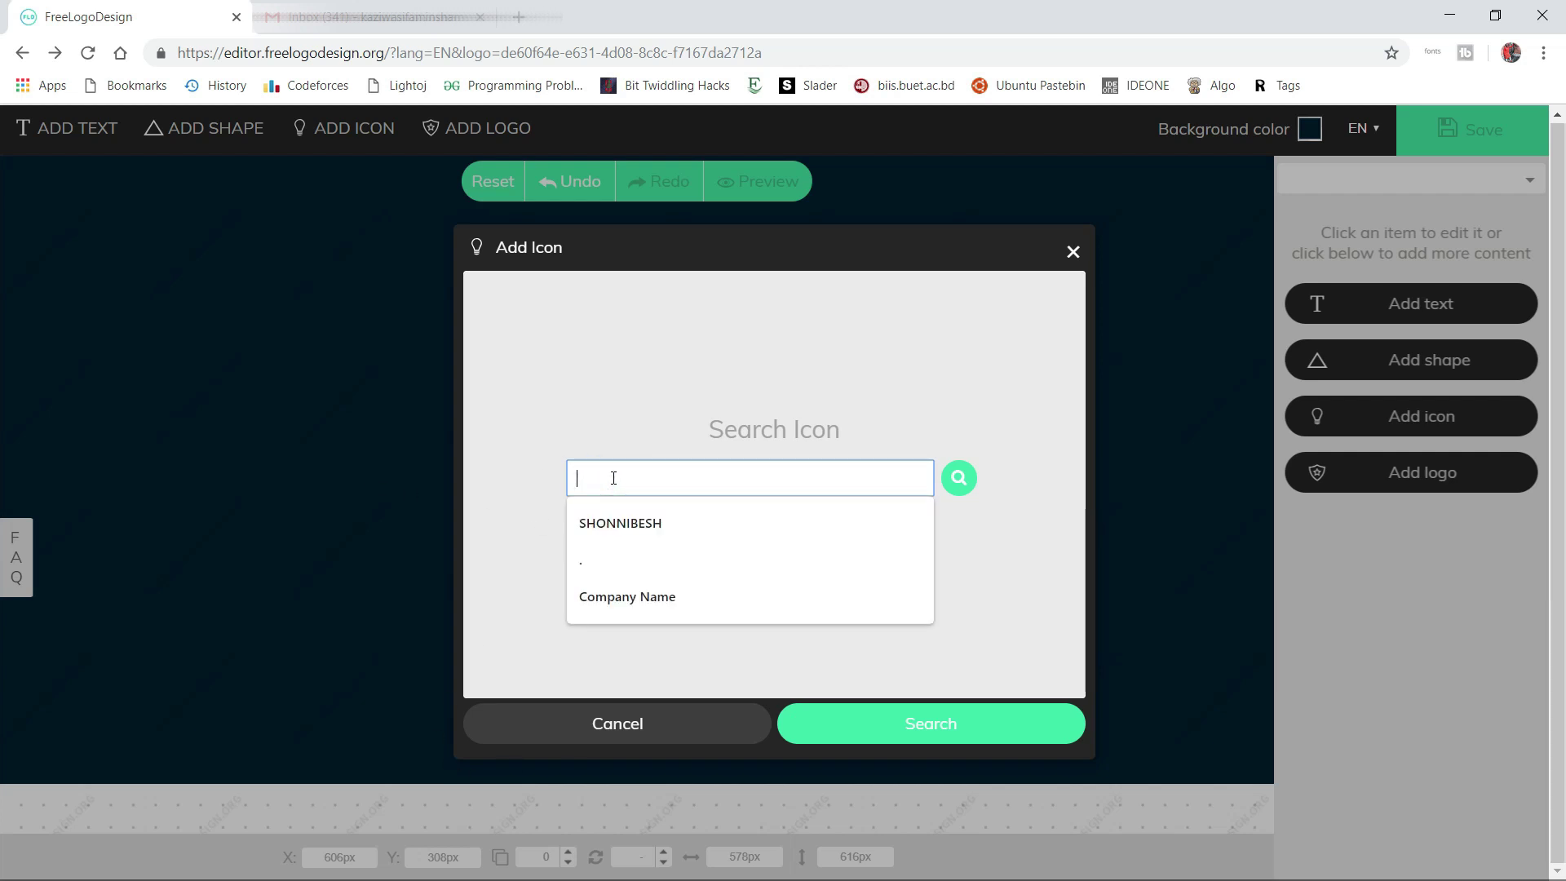
pyautogui.write('lion')
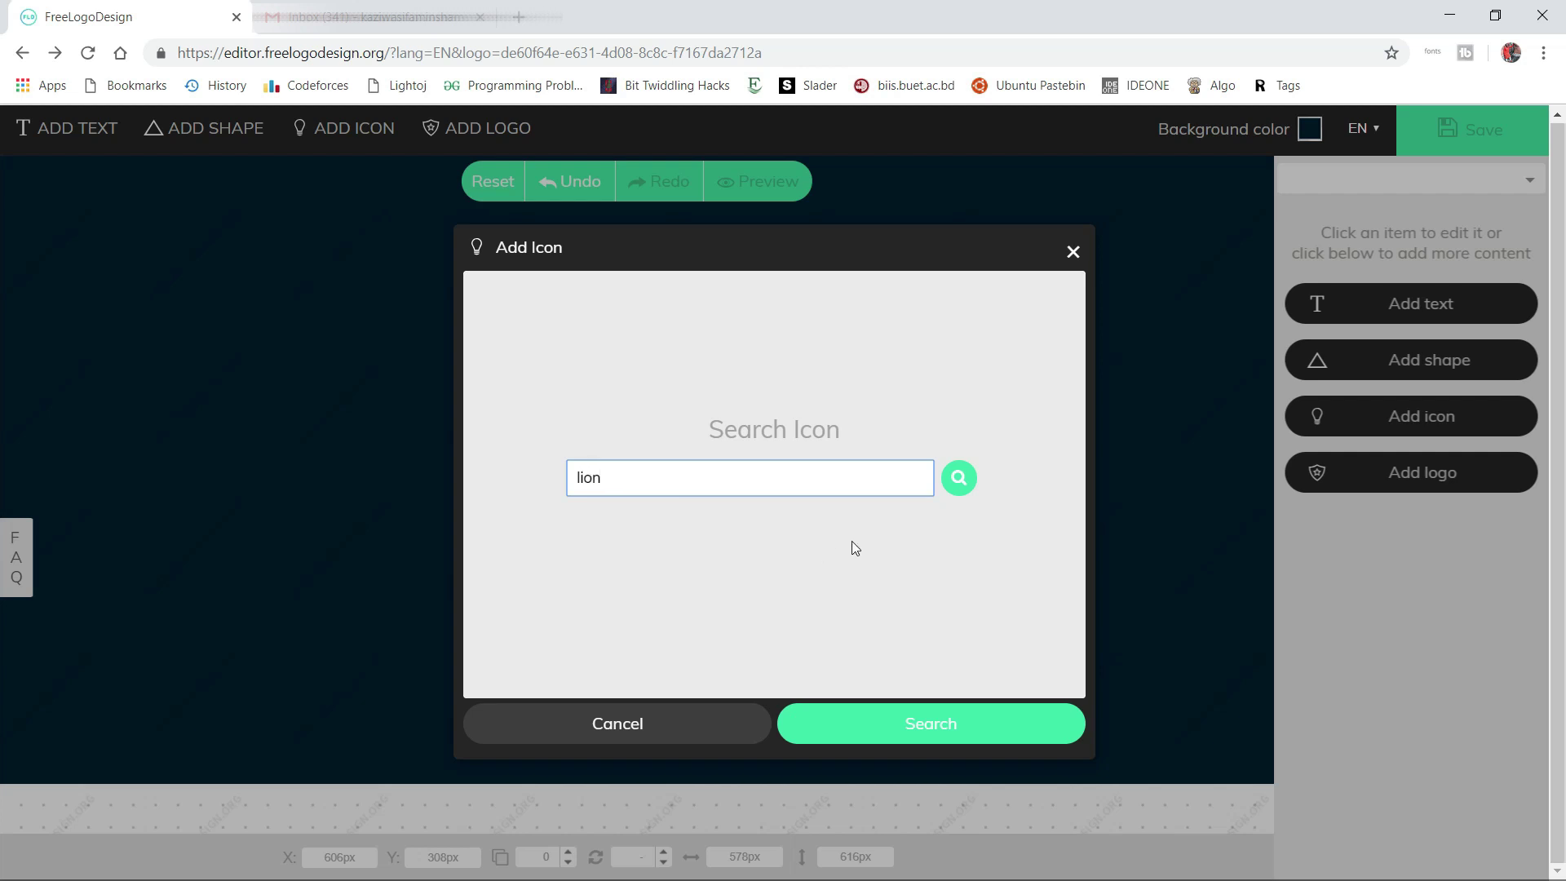
pyautogui.click(912, 727)
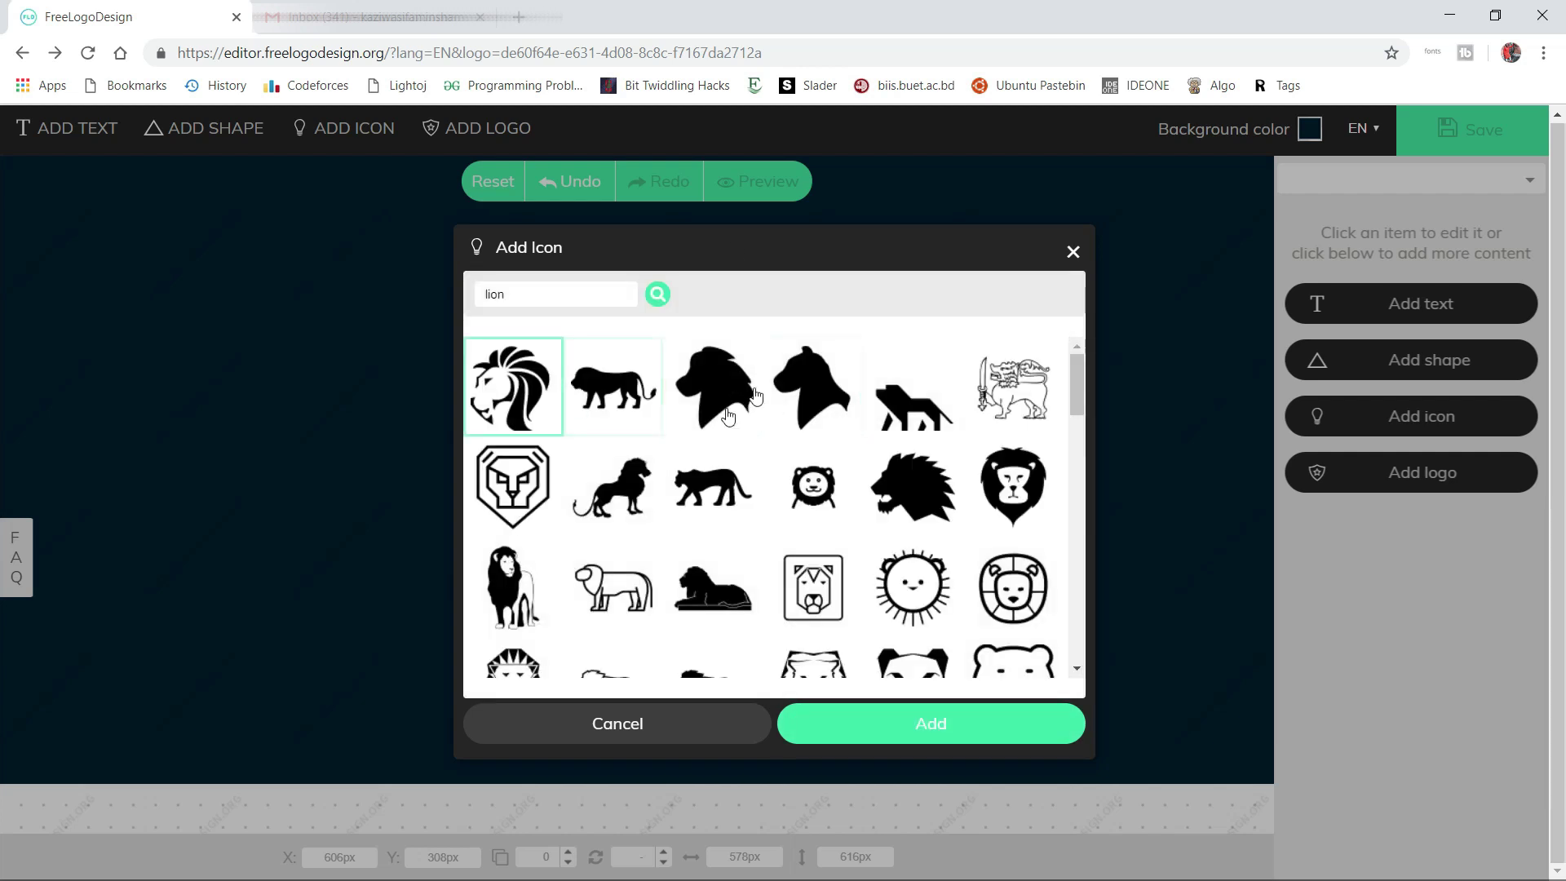
# Add the right-facing lion head icon with the flowing, line-cut mane to the logo canvas
pyautogui.scroll(-10, 755, 397)
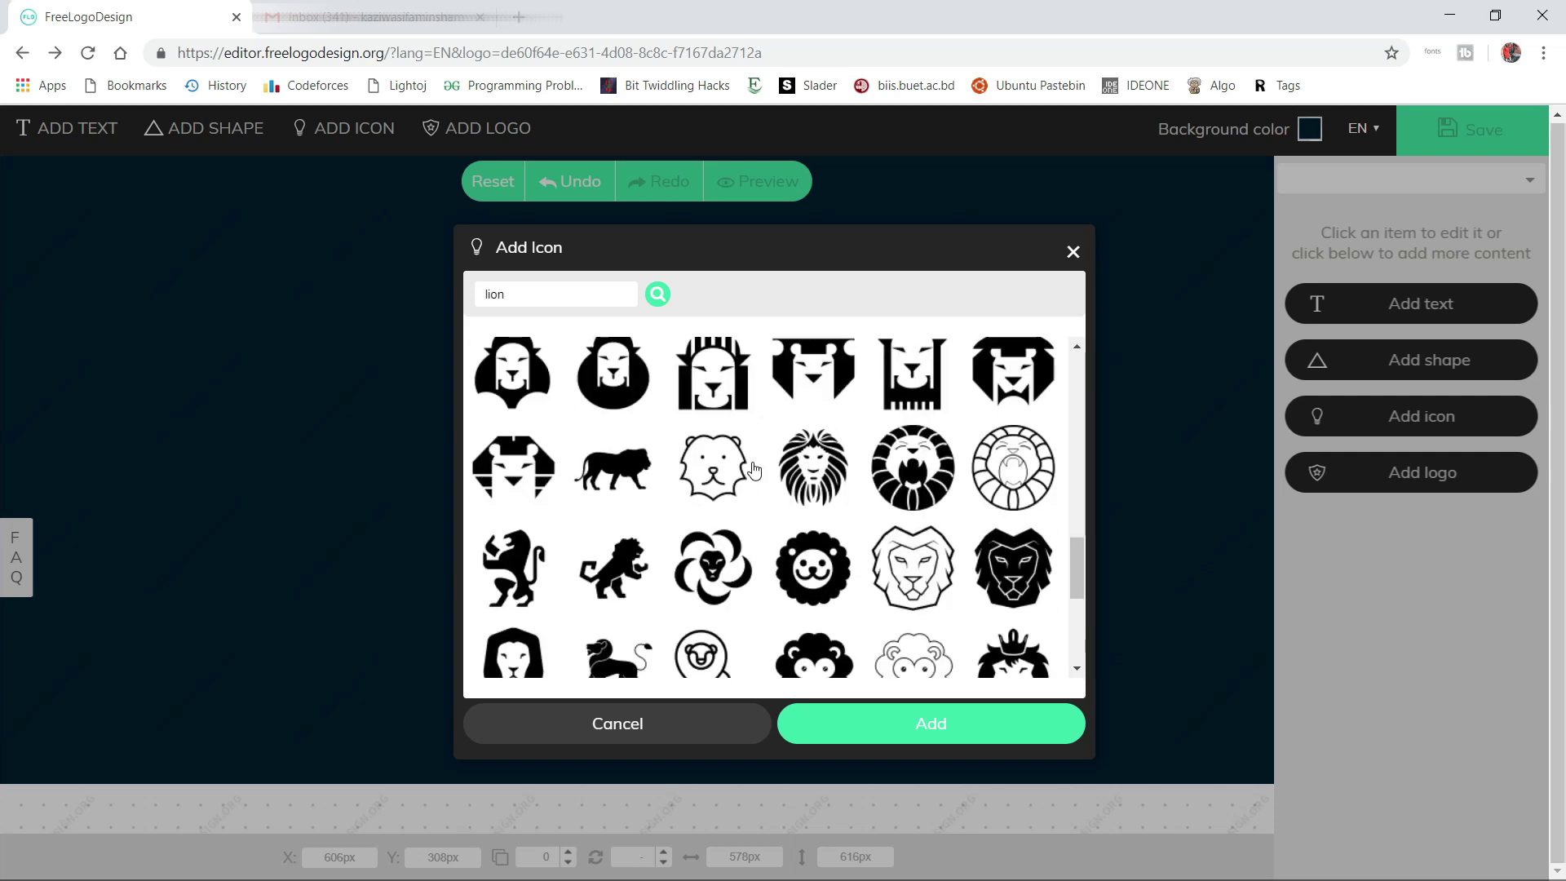
pyautogui.scroll(-5, 755, 472)
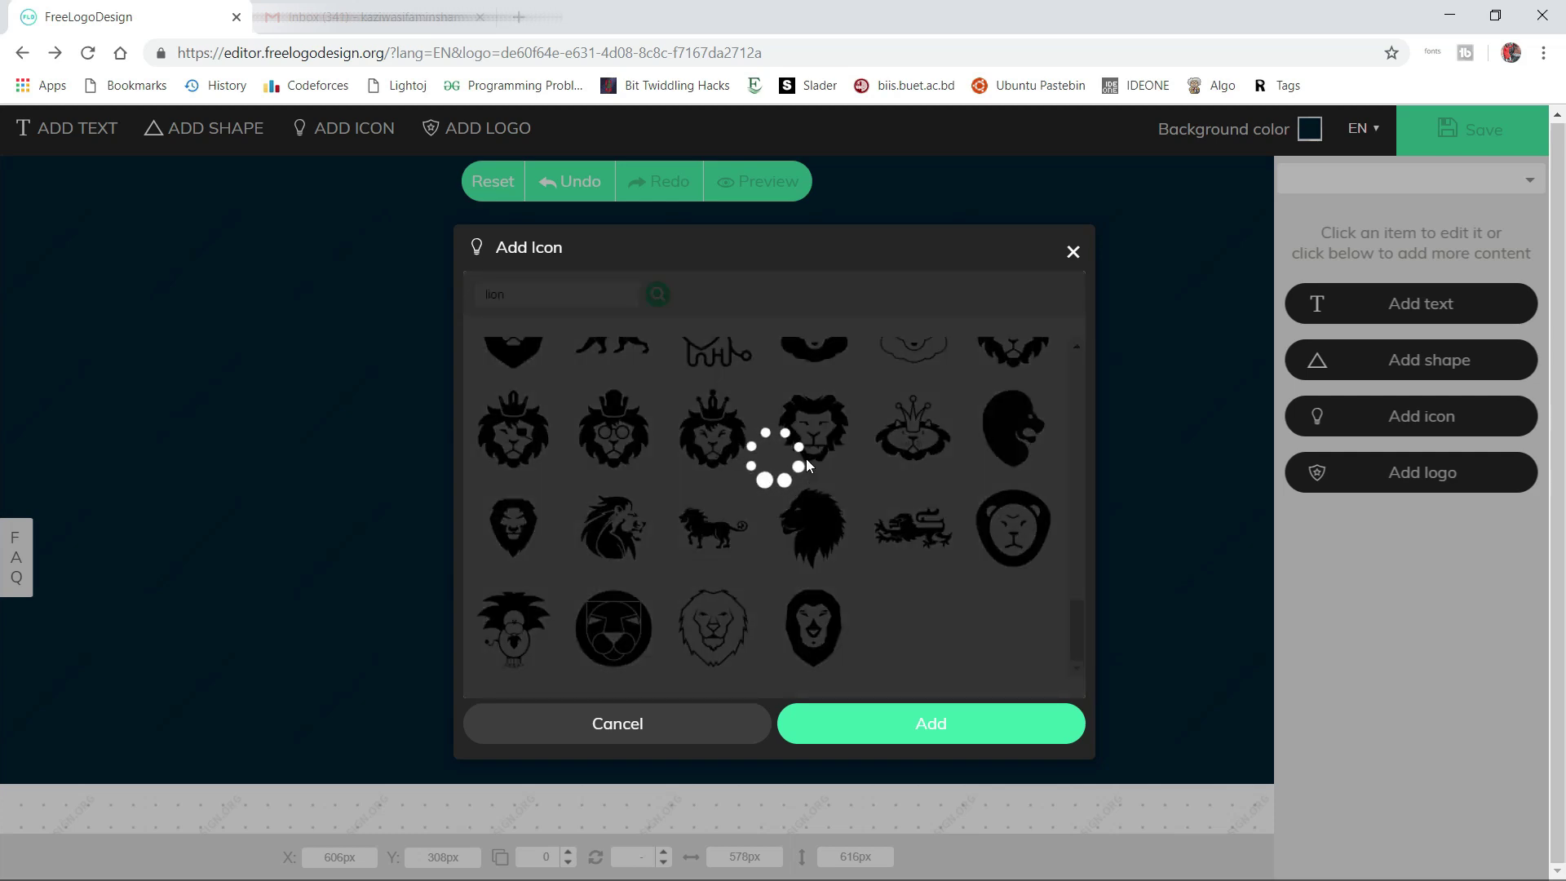
pyautogui.scroll(-1, 1026, 463)
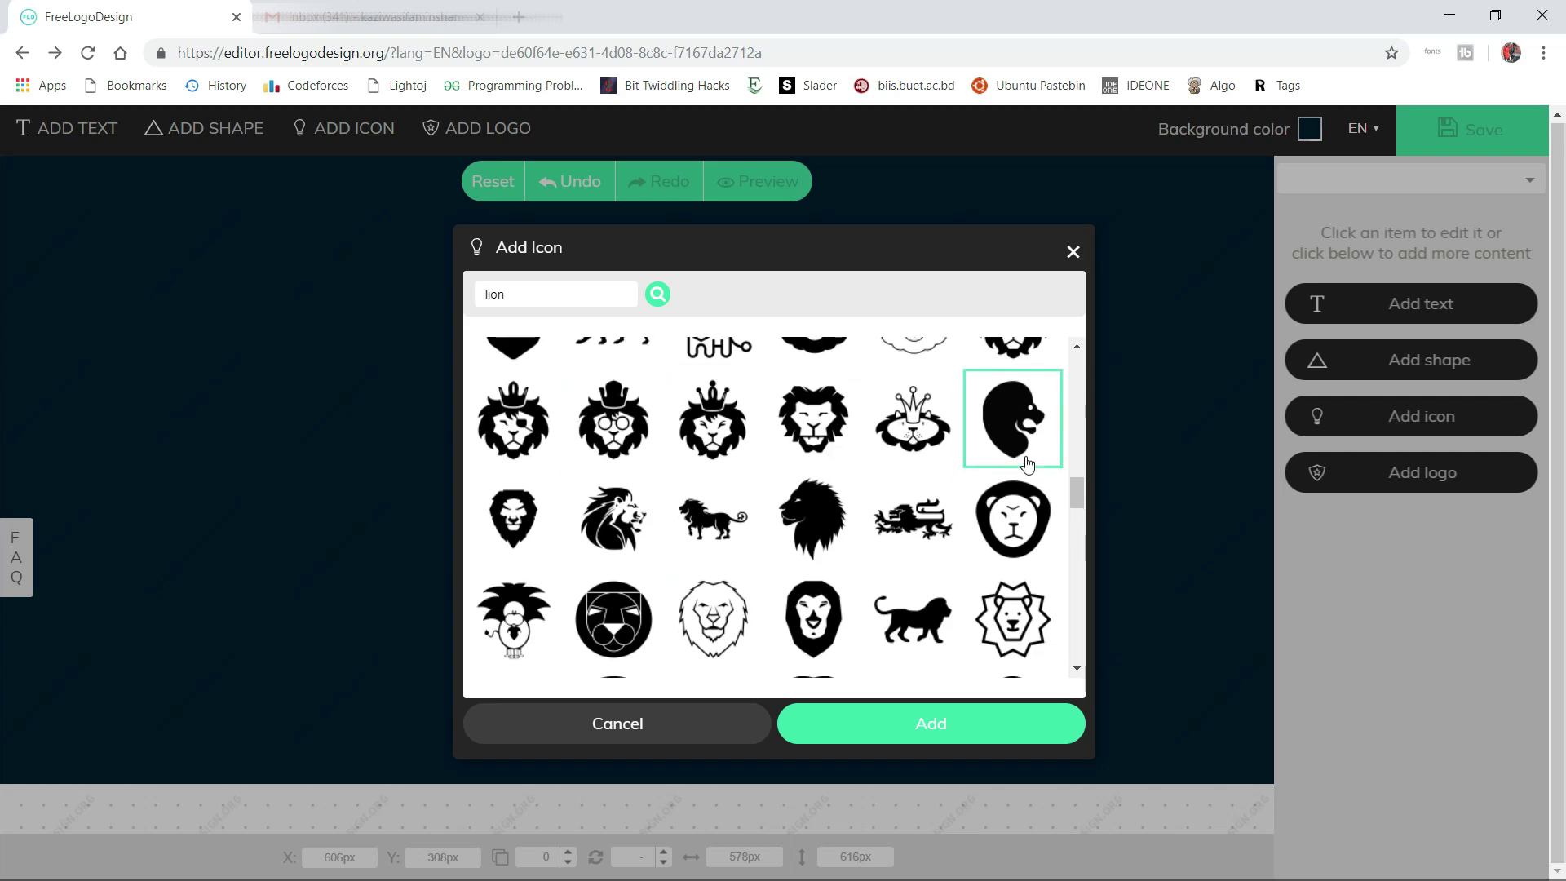
pyautogui.scroll(-2, 1026, 464)
pyautogui.scroll(2, 754, 490)
pyautogui.click(613, 526)
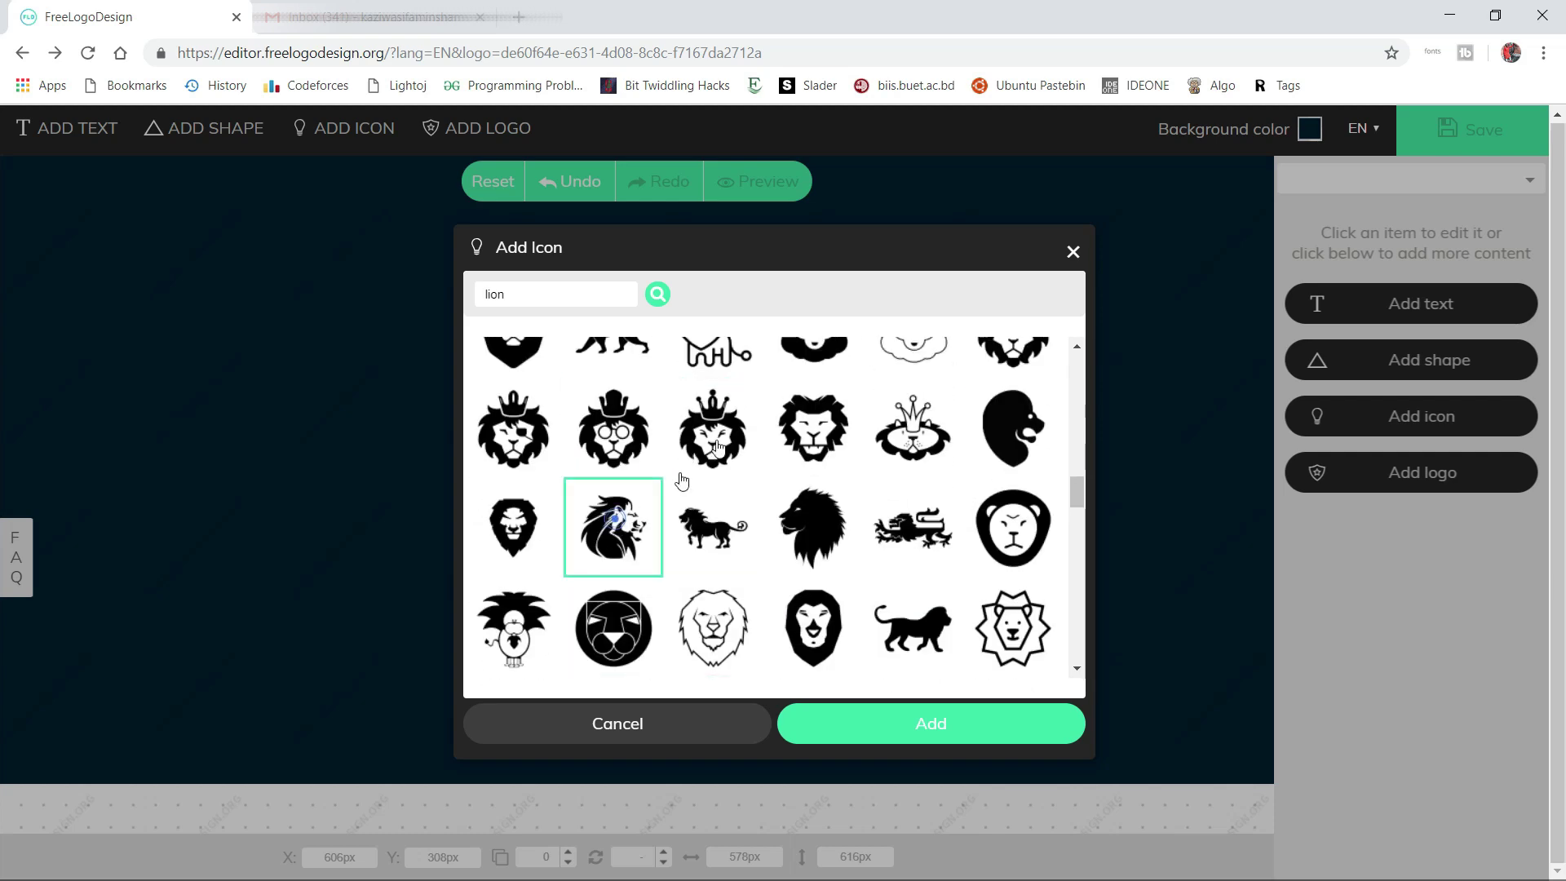
pyautogui.click(953, 730)
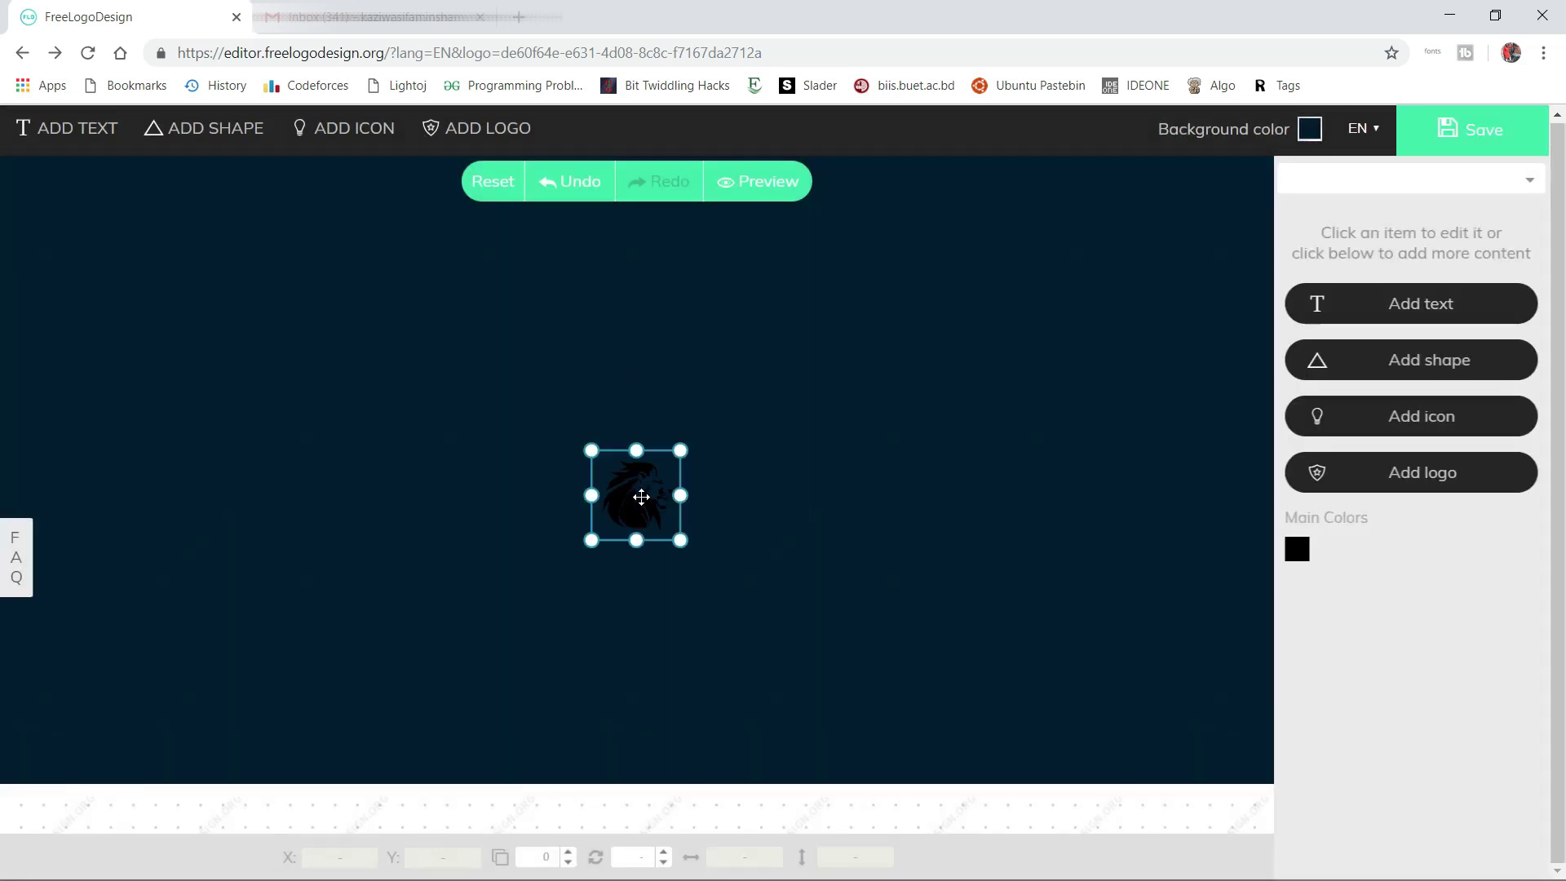
# Enlarge the lion icon to about 384 × 389 px and move it to the upper middle of the canvas, around X 628, Y 201
pyautogui.moveTo(641, 497); pyautogui.dragTo(865, 236)
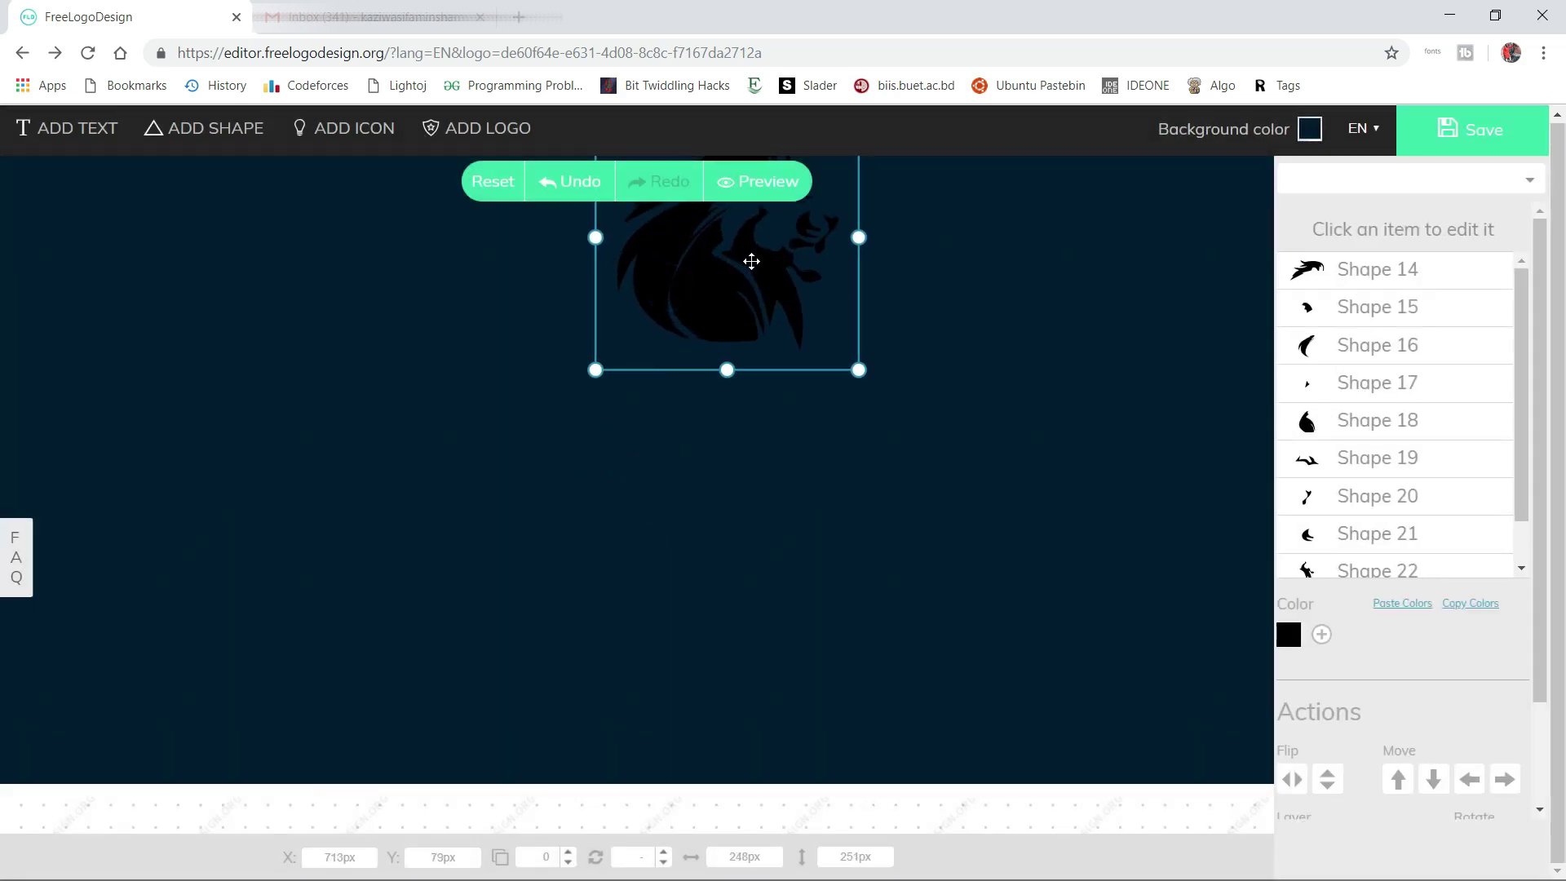
pyautogui.moveTo(748, 258); pyautogui.dragTo(643, 399)
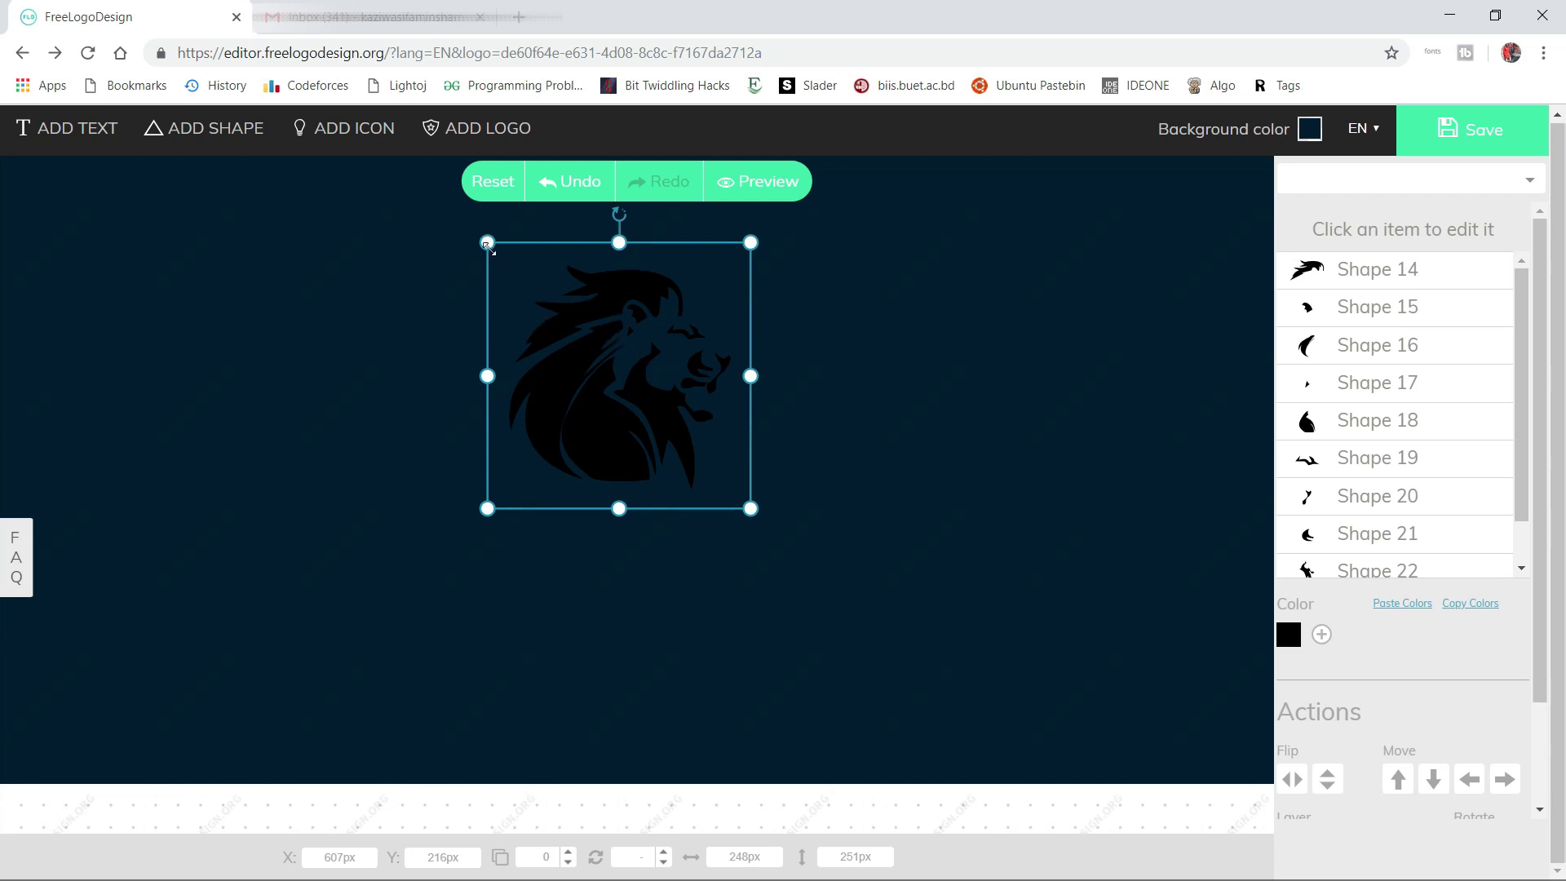
pyautogui.moveTo(488, 245); pyautogui.dragTo(415, 182)
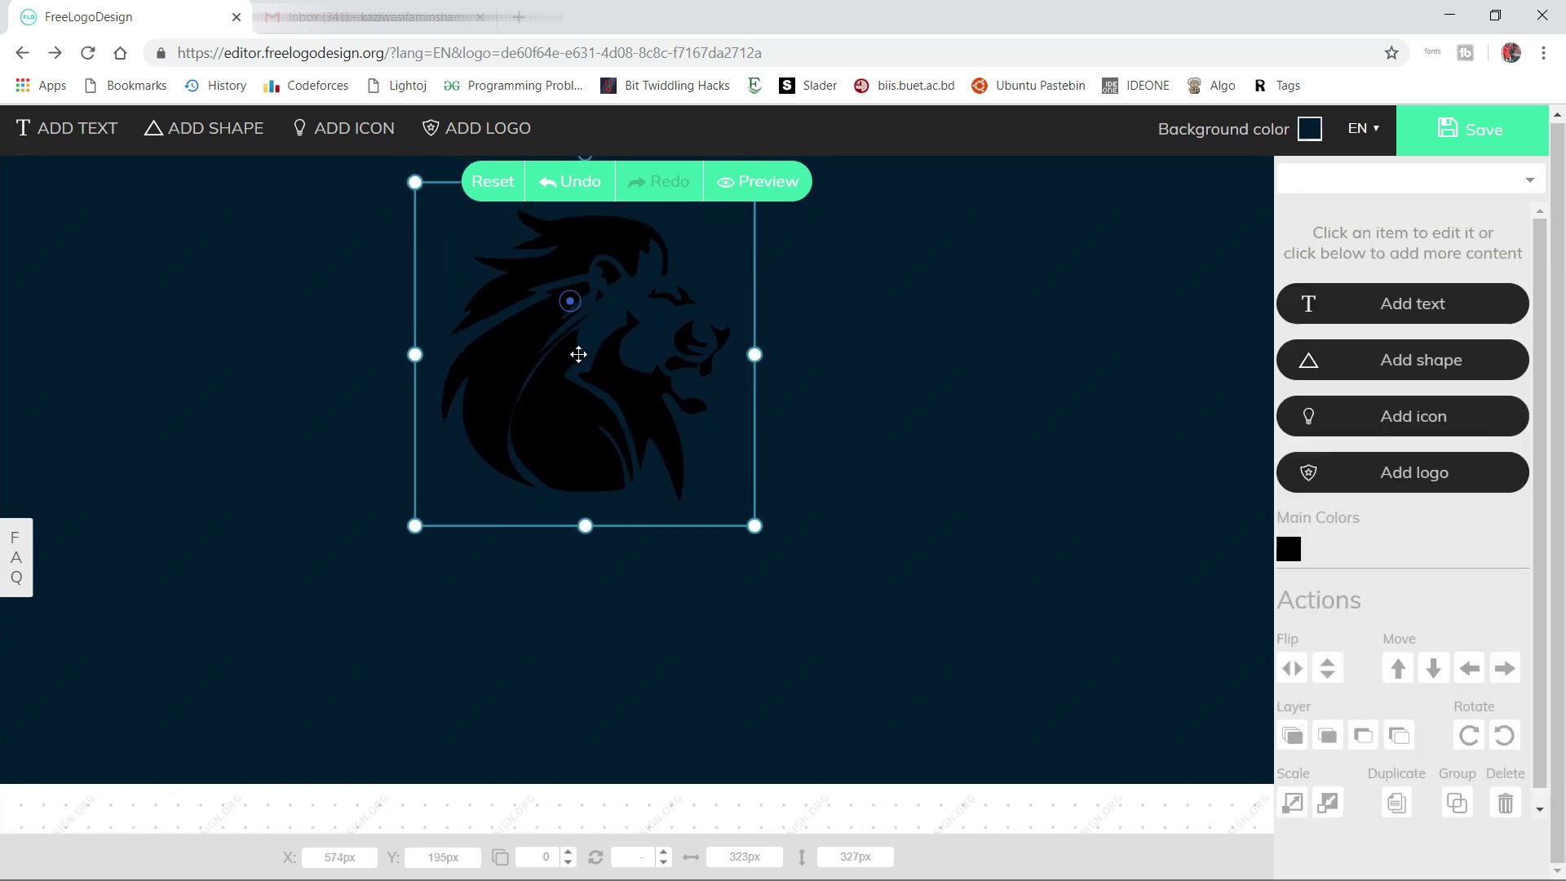
pyautogui.click(578, 354)
pyautogui.moveTo(754, 214); pyautogui.dragTo(797, 179)
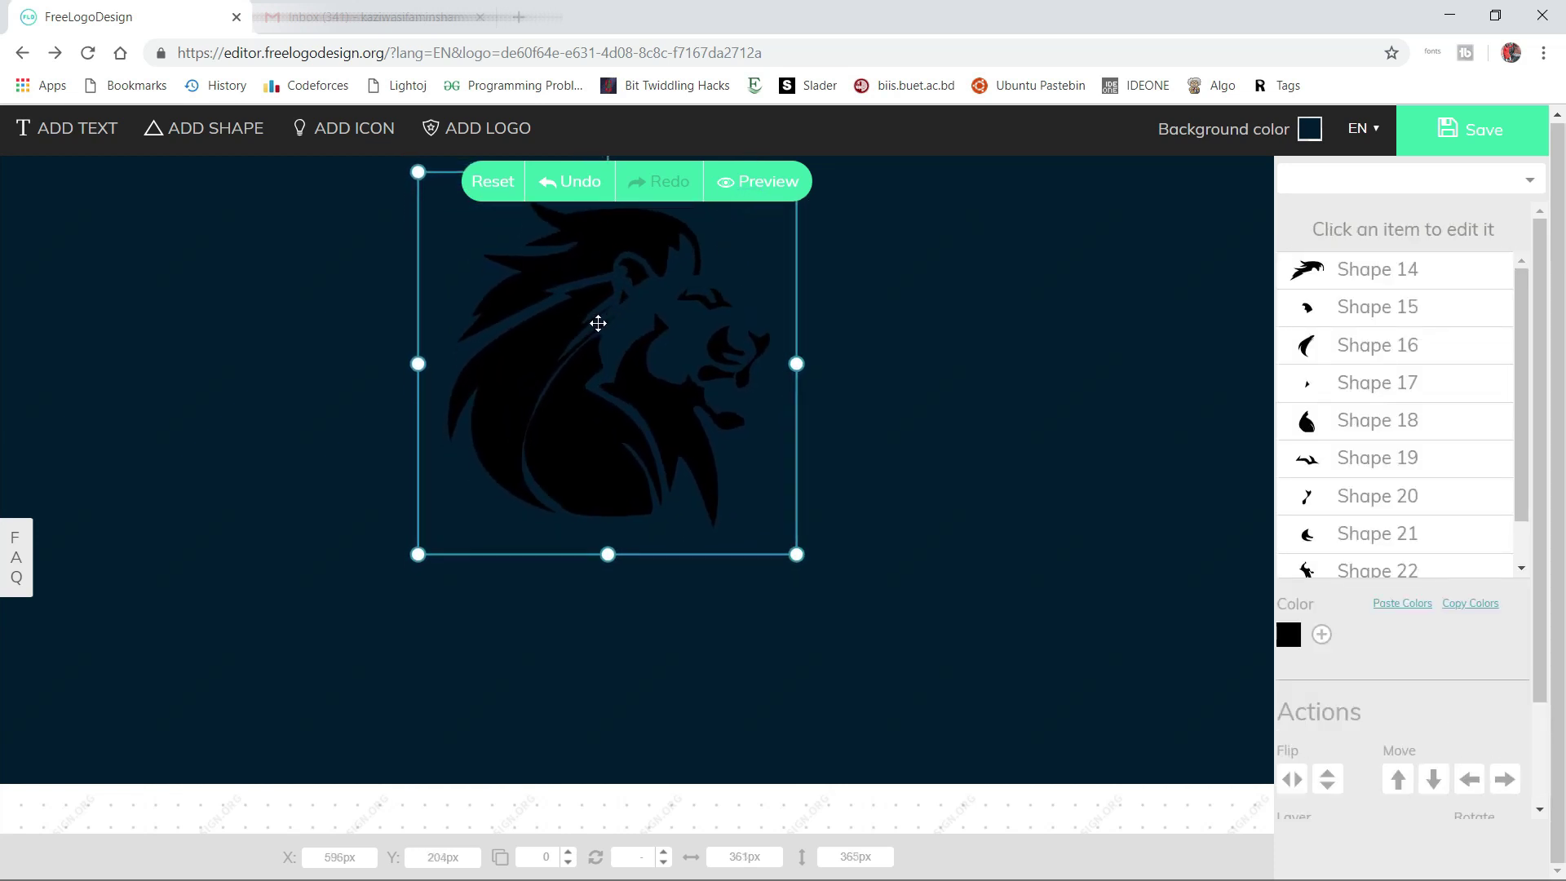
pyautogui.moveTo(681, 437); pyautogui.dragTo(710, 451)
pyautogui.moveTo(822, 575); pyautogui.dragTo(847, 600)
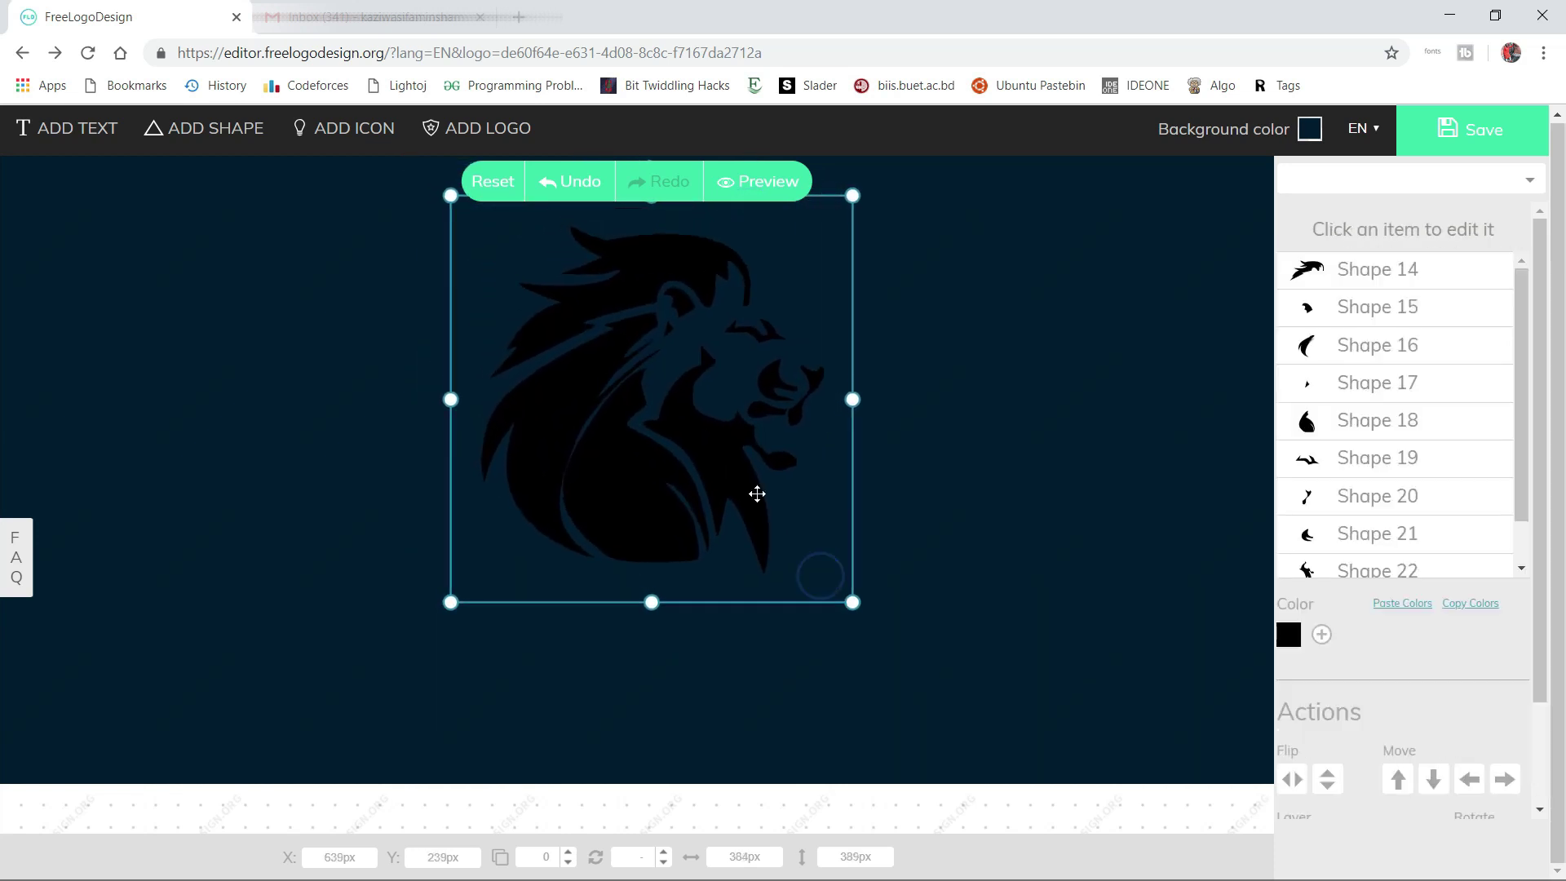
pyautogui.moveTo(675, 395); pyautogui.dragTo(688, 344)
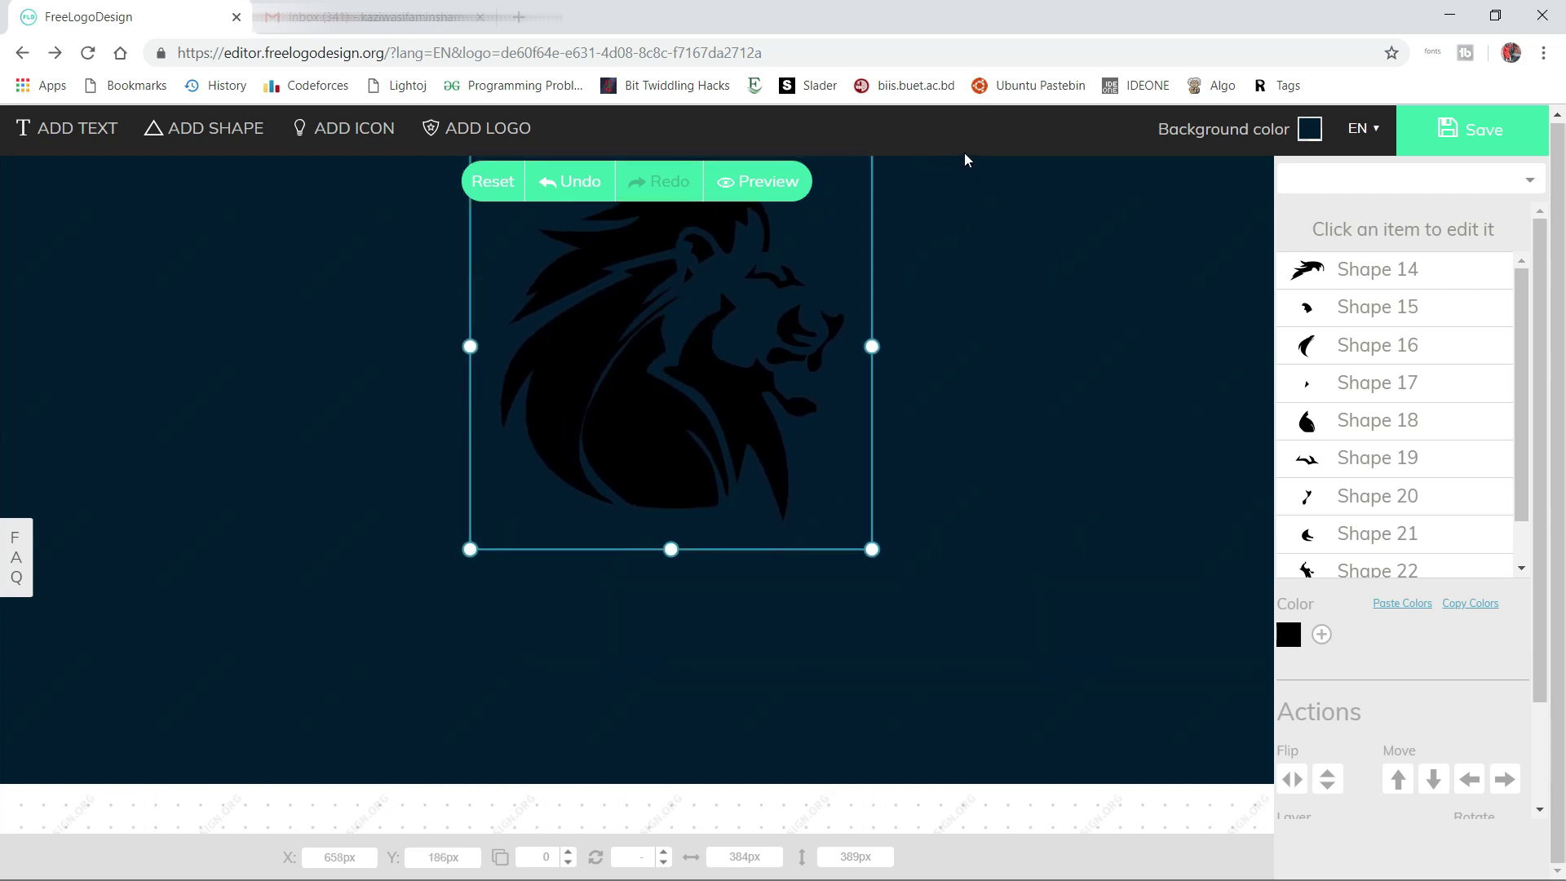
pyautogui.moveTo(671, 302); pyautogui.dragTo(641, 315)
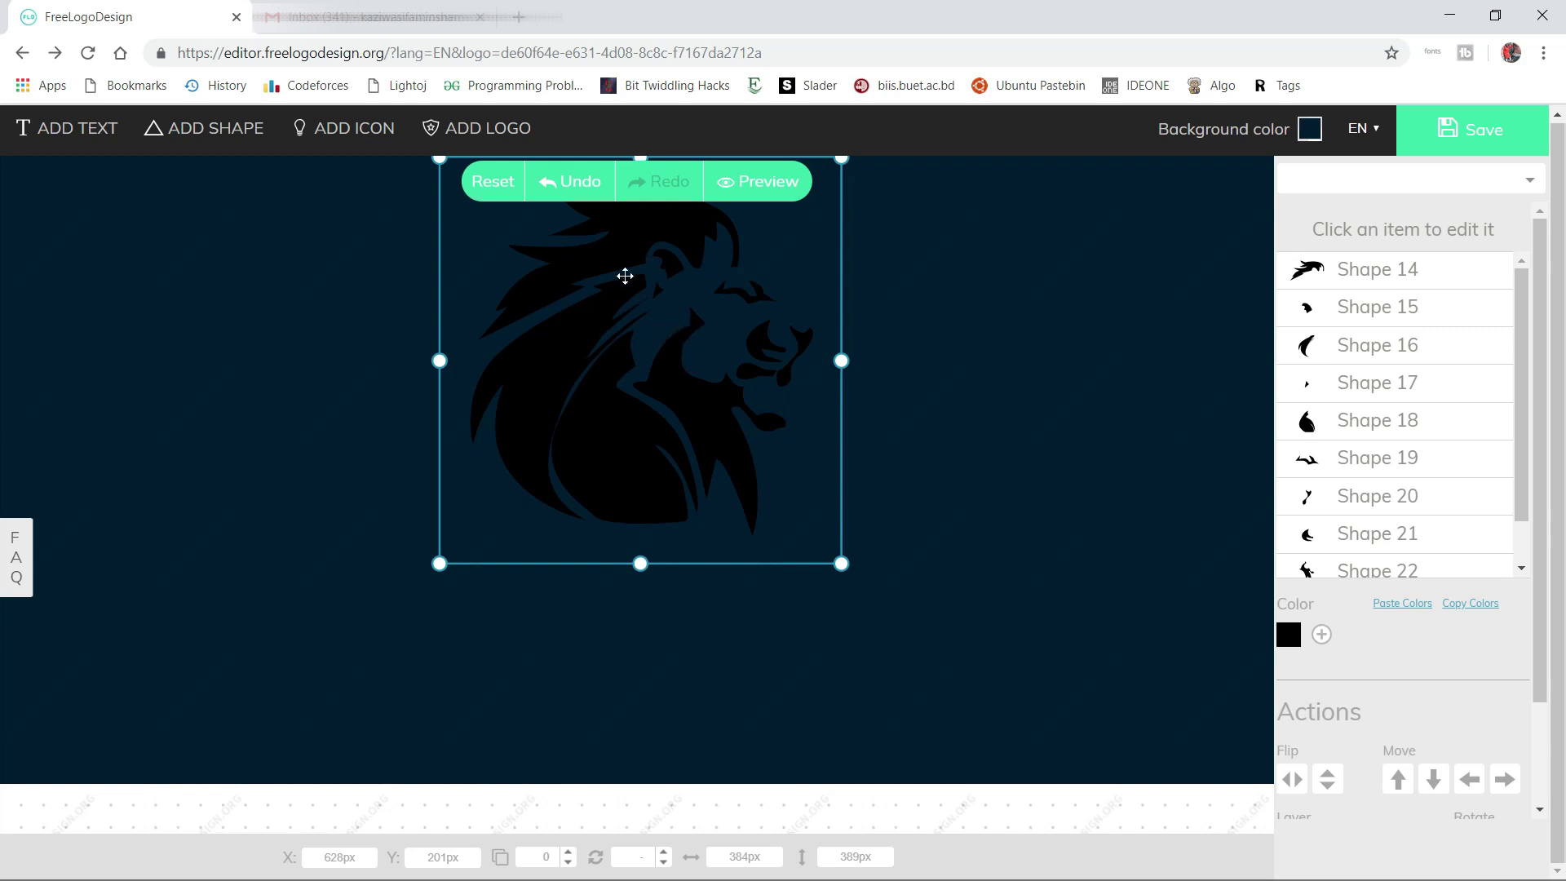
# Fine-tune the logo background to a slightly different dark navy blue
pyautogui.click(1310, 129)
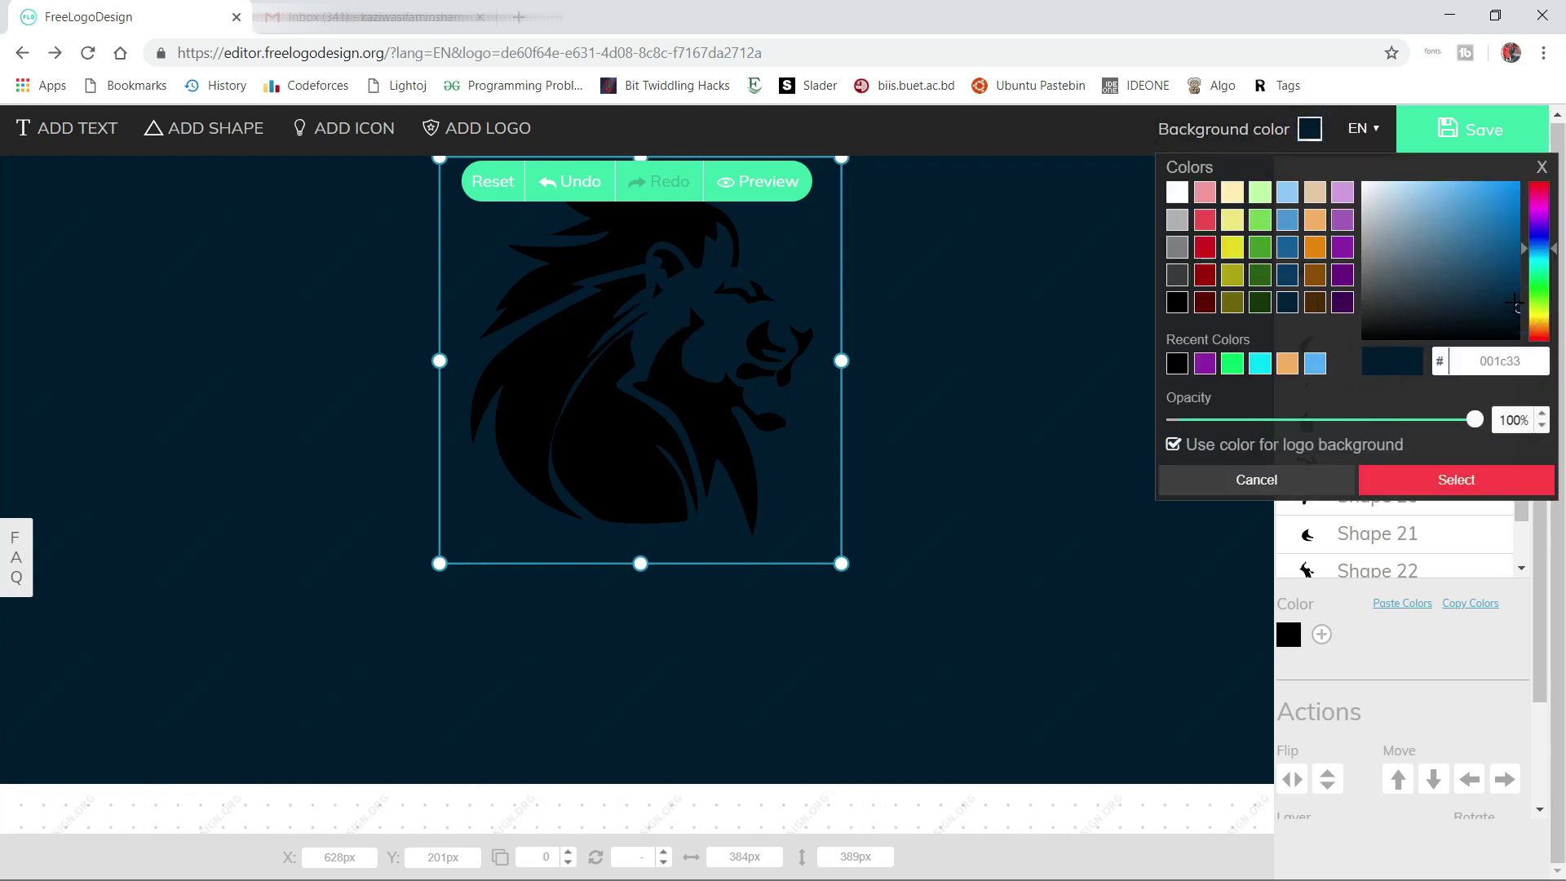
pyautogui.moveTo(1519, 308)
pyautogui.mouseDown()
pyautogui.moveTo(1503, 326)
pyautogui.moveTo(1515, 311)
pyautogui.mouseUp()
# Select the lion icon and look through its list of component shapes
pyautogui.click(605, 354)
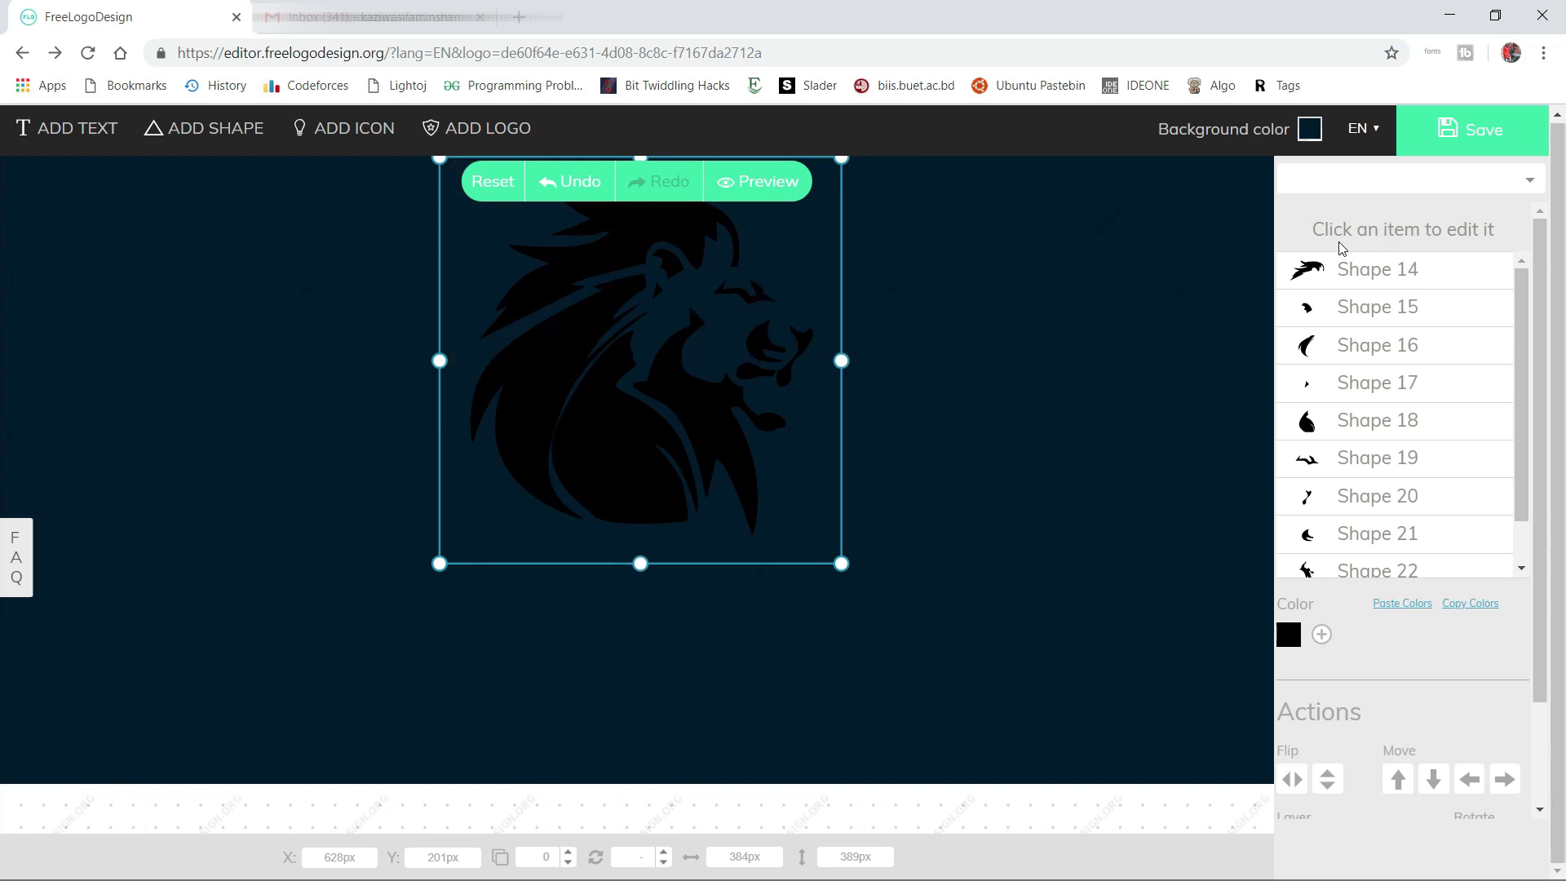
pyautogui.scroll(-2, 1318, 293)
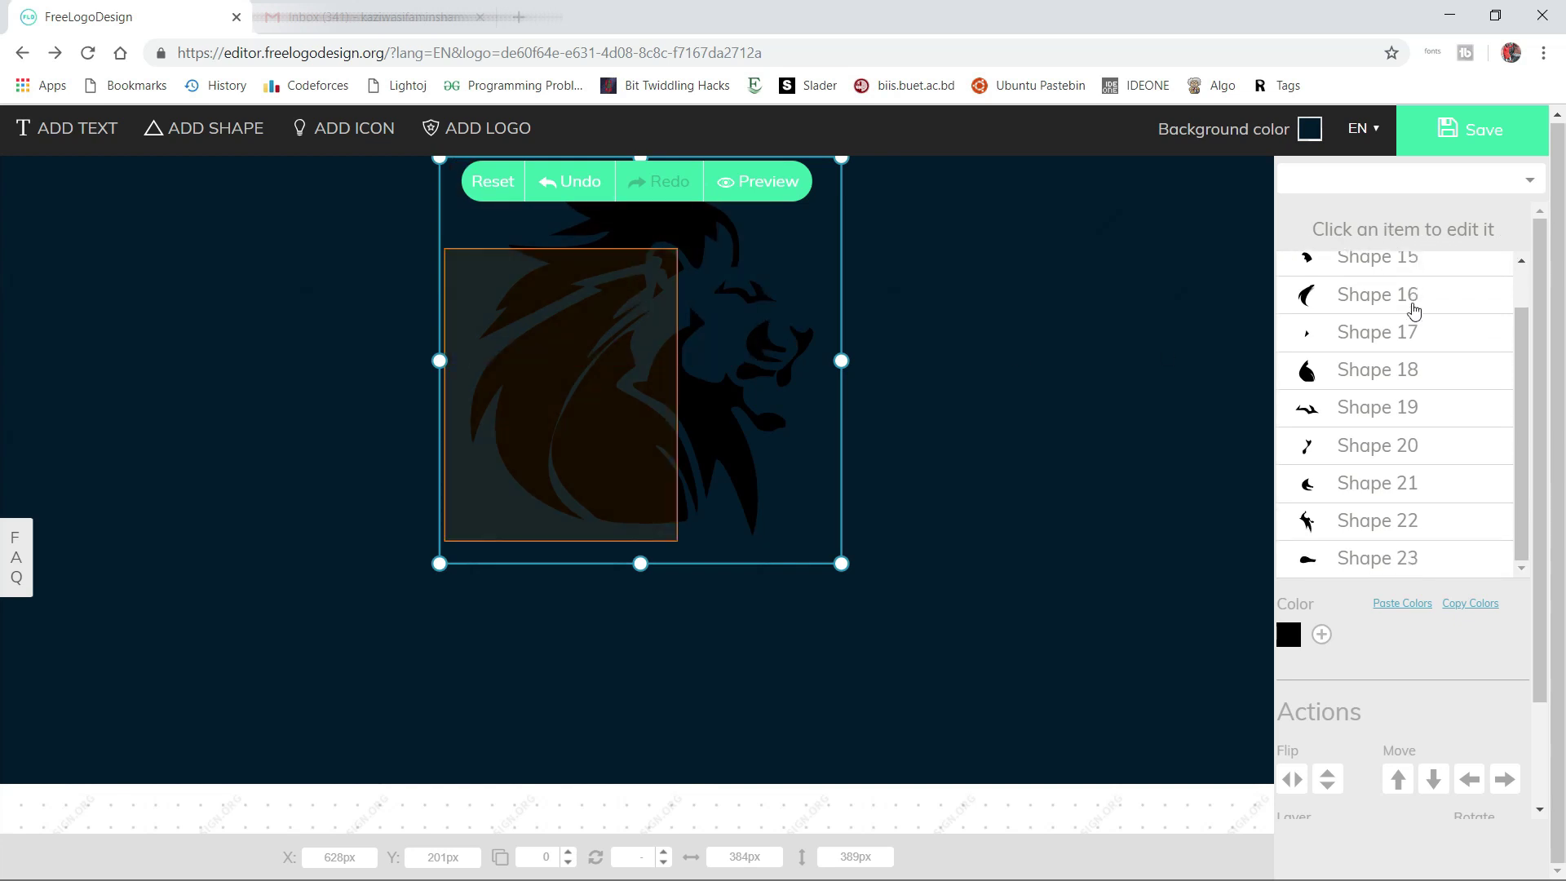
pyautogui.scroll(2, 1385, 285)
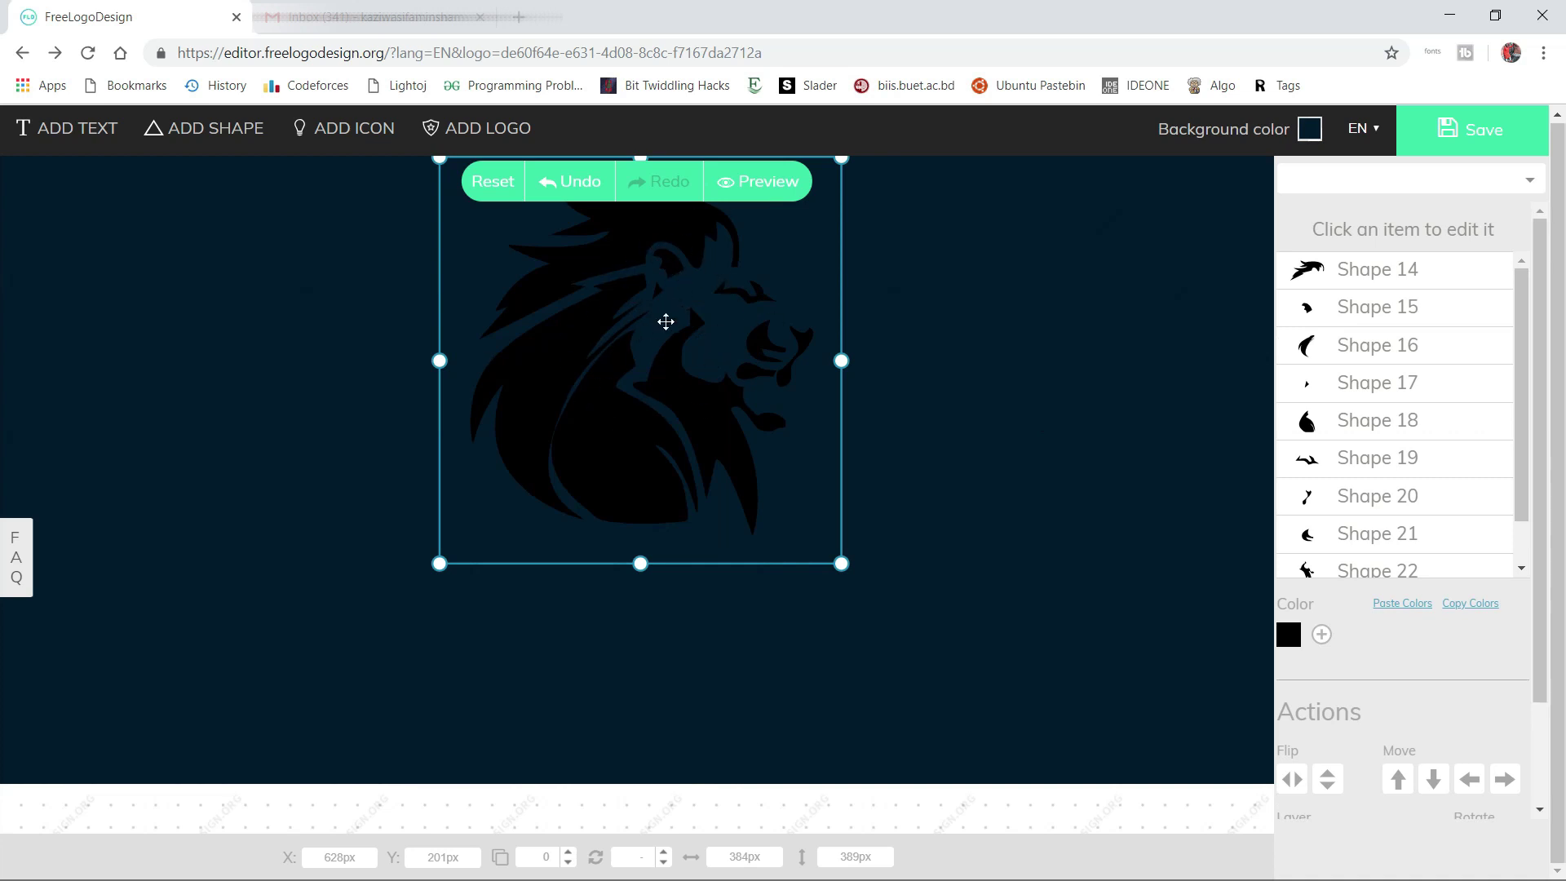
# Add the crowned lion face icon with the eye patch and place it to the left of the large lion
pyautogui.click(315, 130)
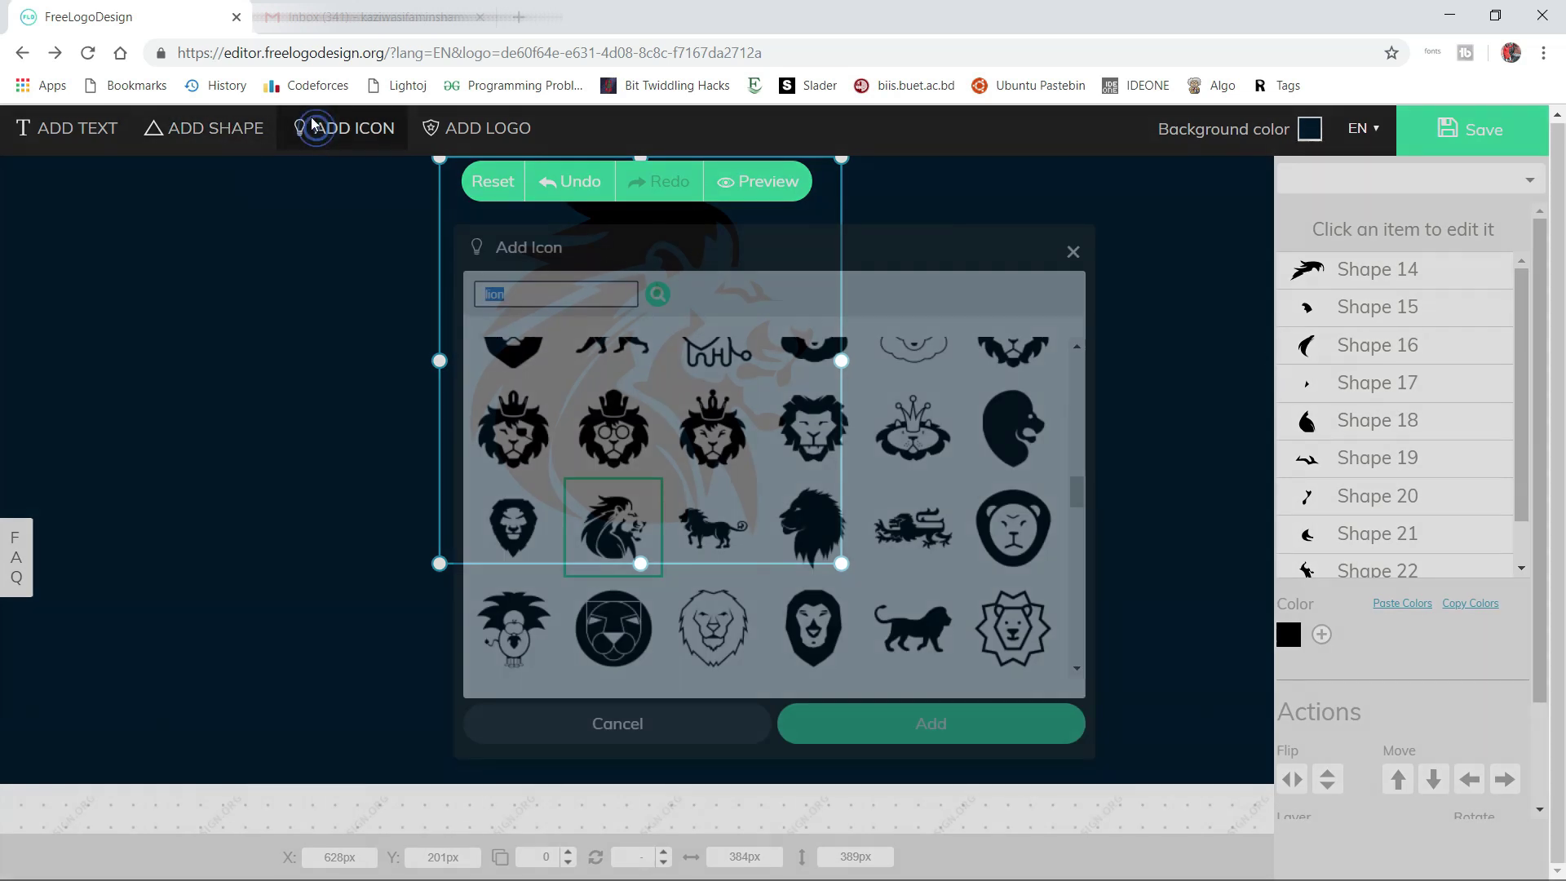
pyautogui.click(514, 430)
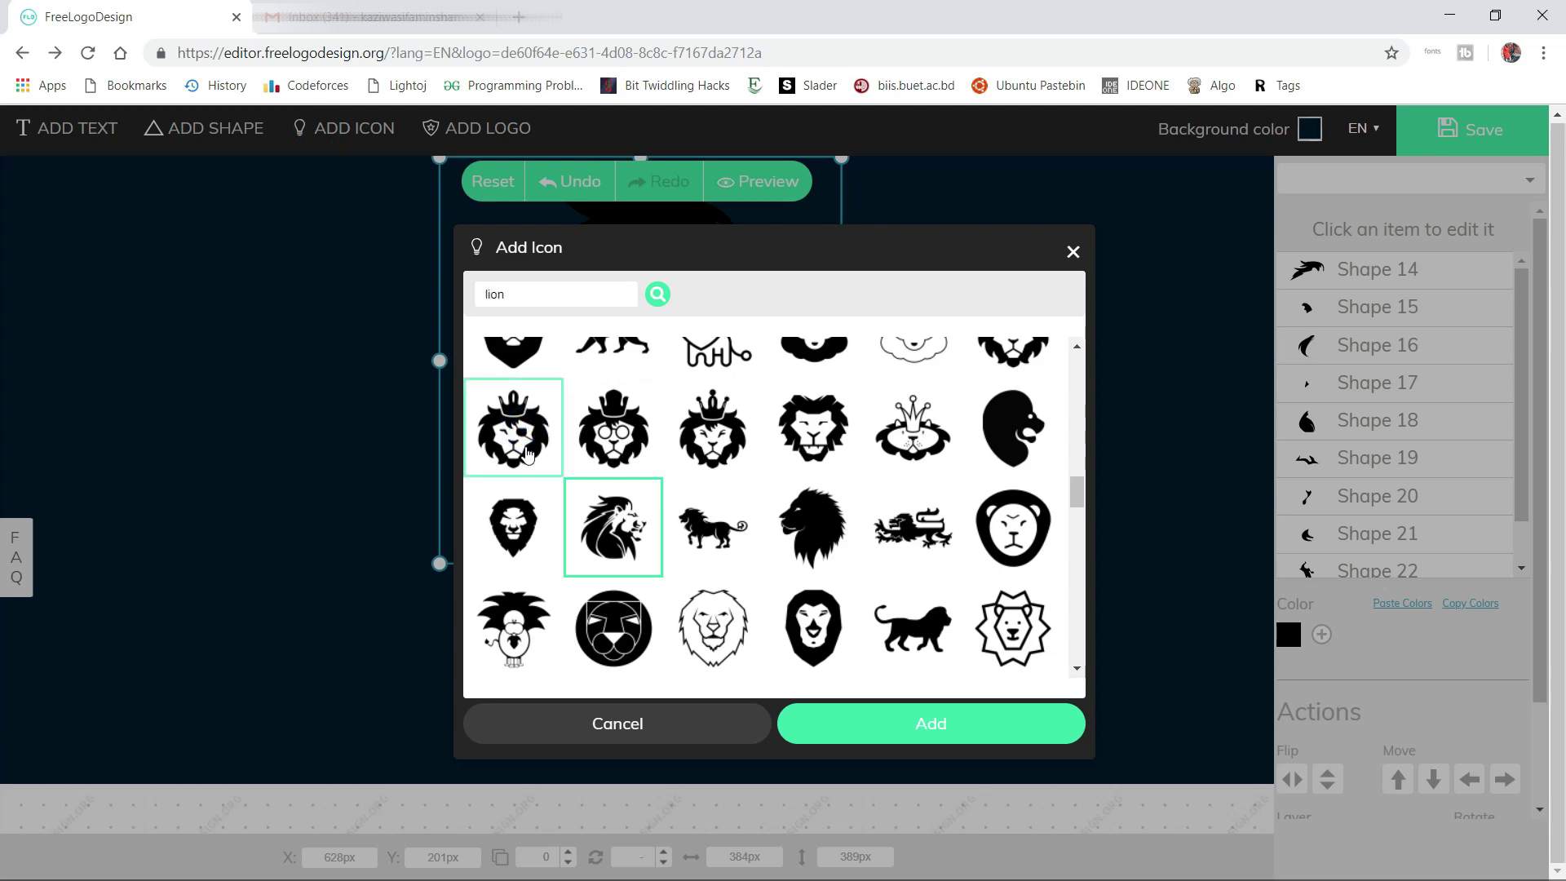
pyautogui.click(874, 723)
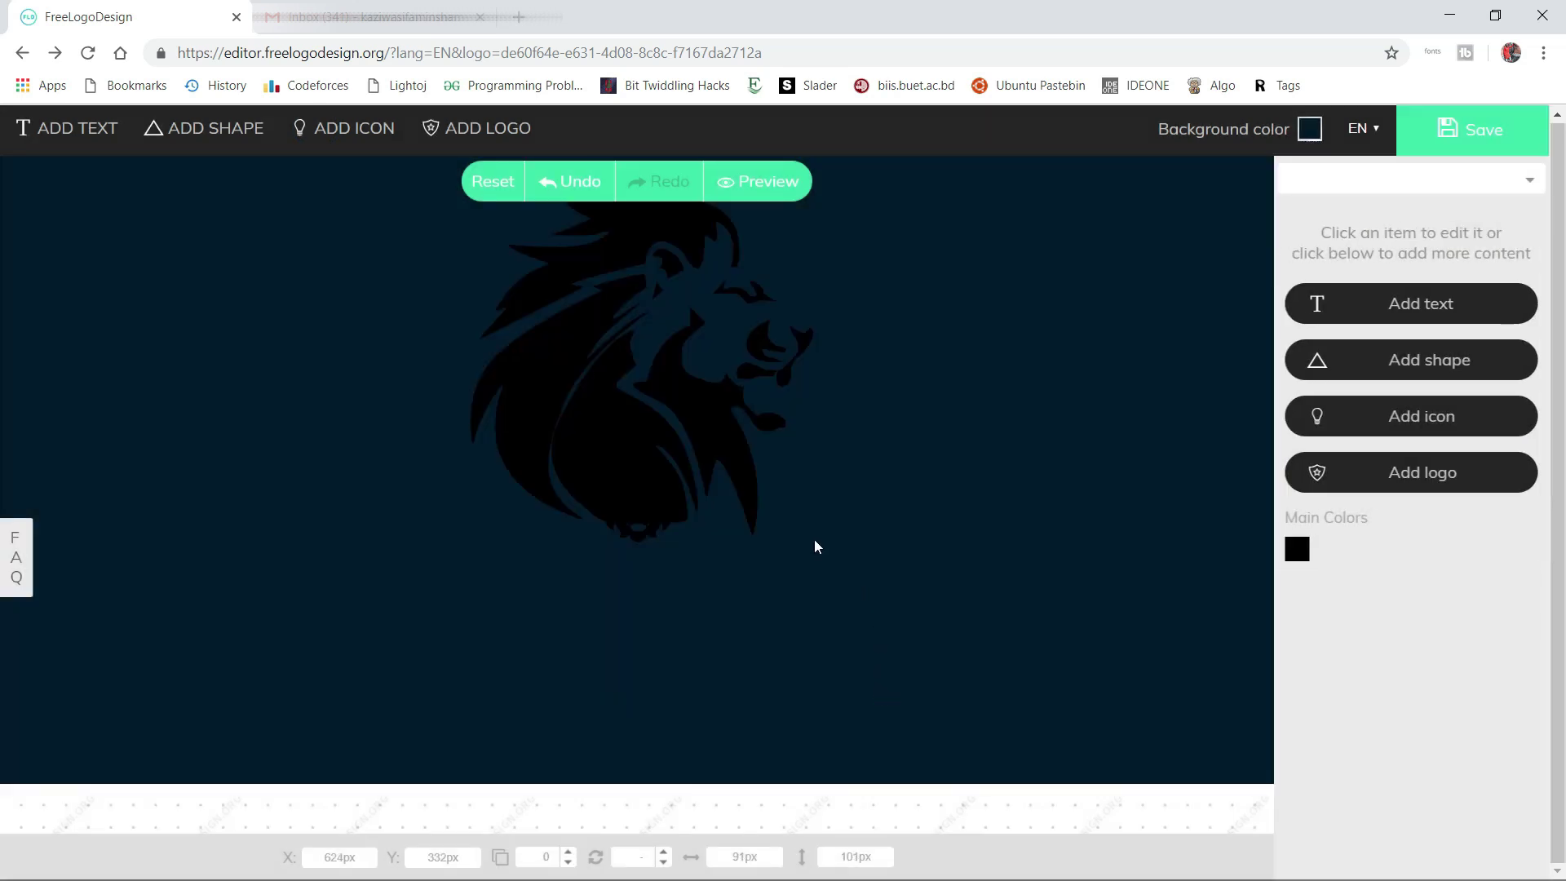
pyautogui.moveTo(655, 503); pyautogui.dragTo(271, 432)
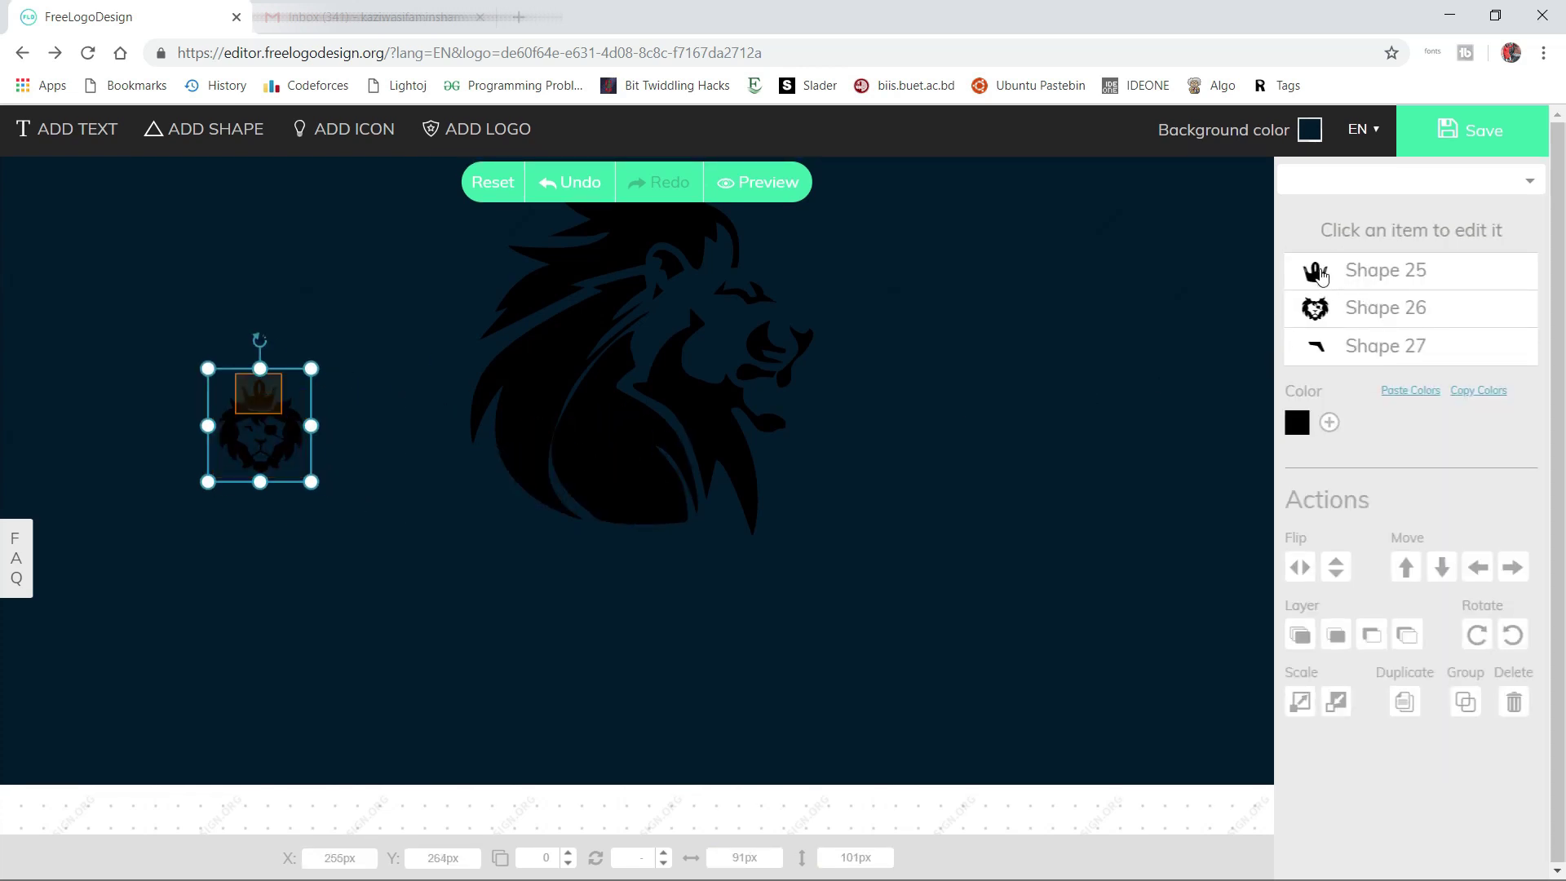
# Select the face shape of the small crowned lion icon and delete it
pyautogui.click(1318, 318)
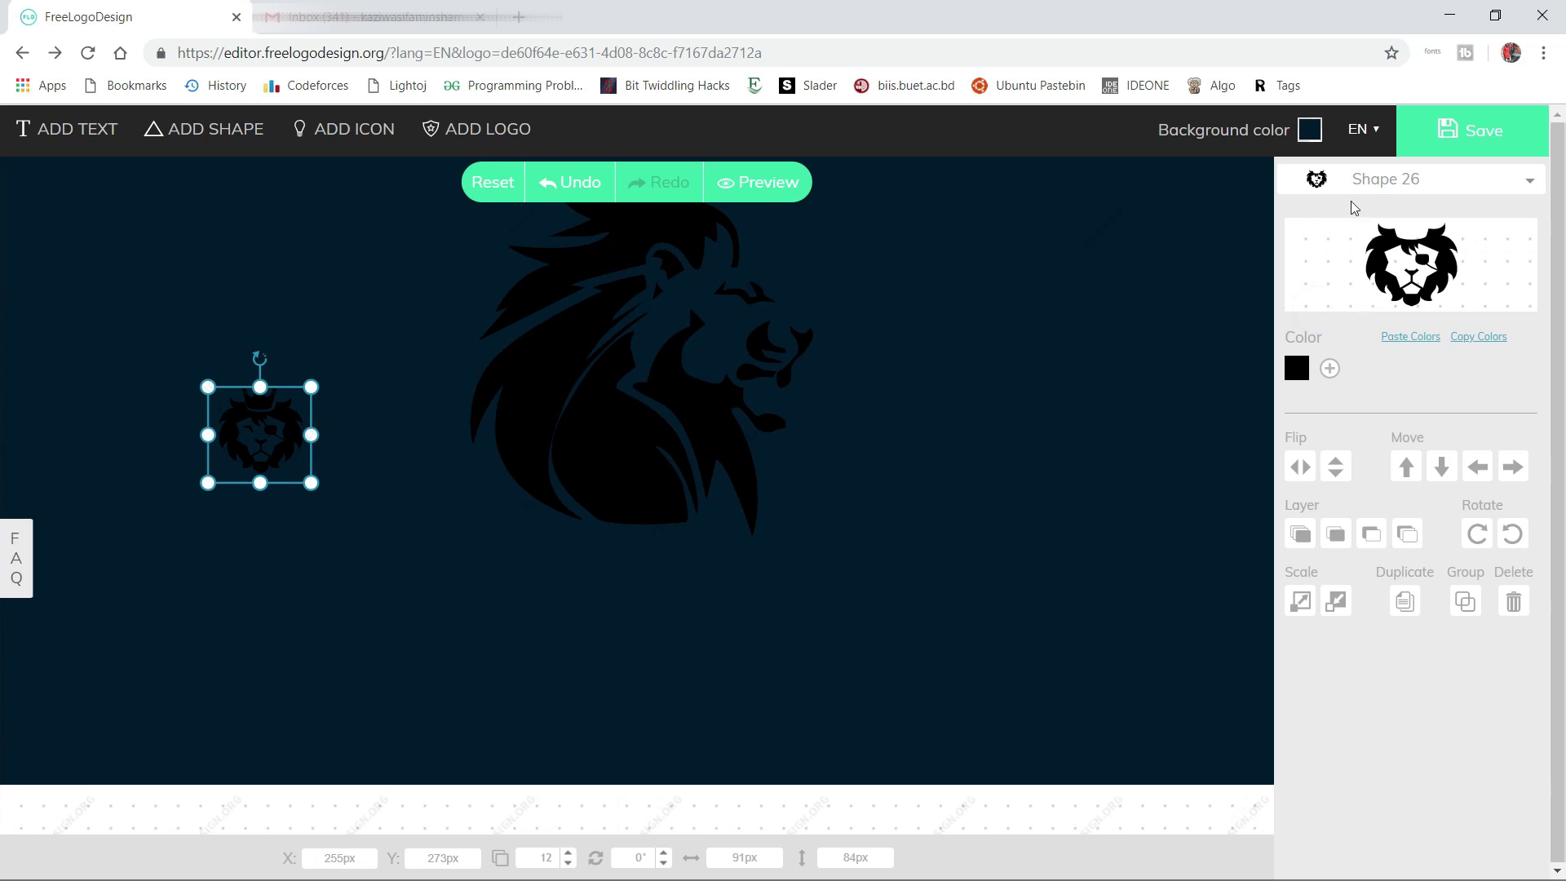
pyautogui.click(1345, 179)
pyautogui.scroll(-2, 1380, 448)
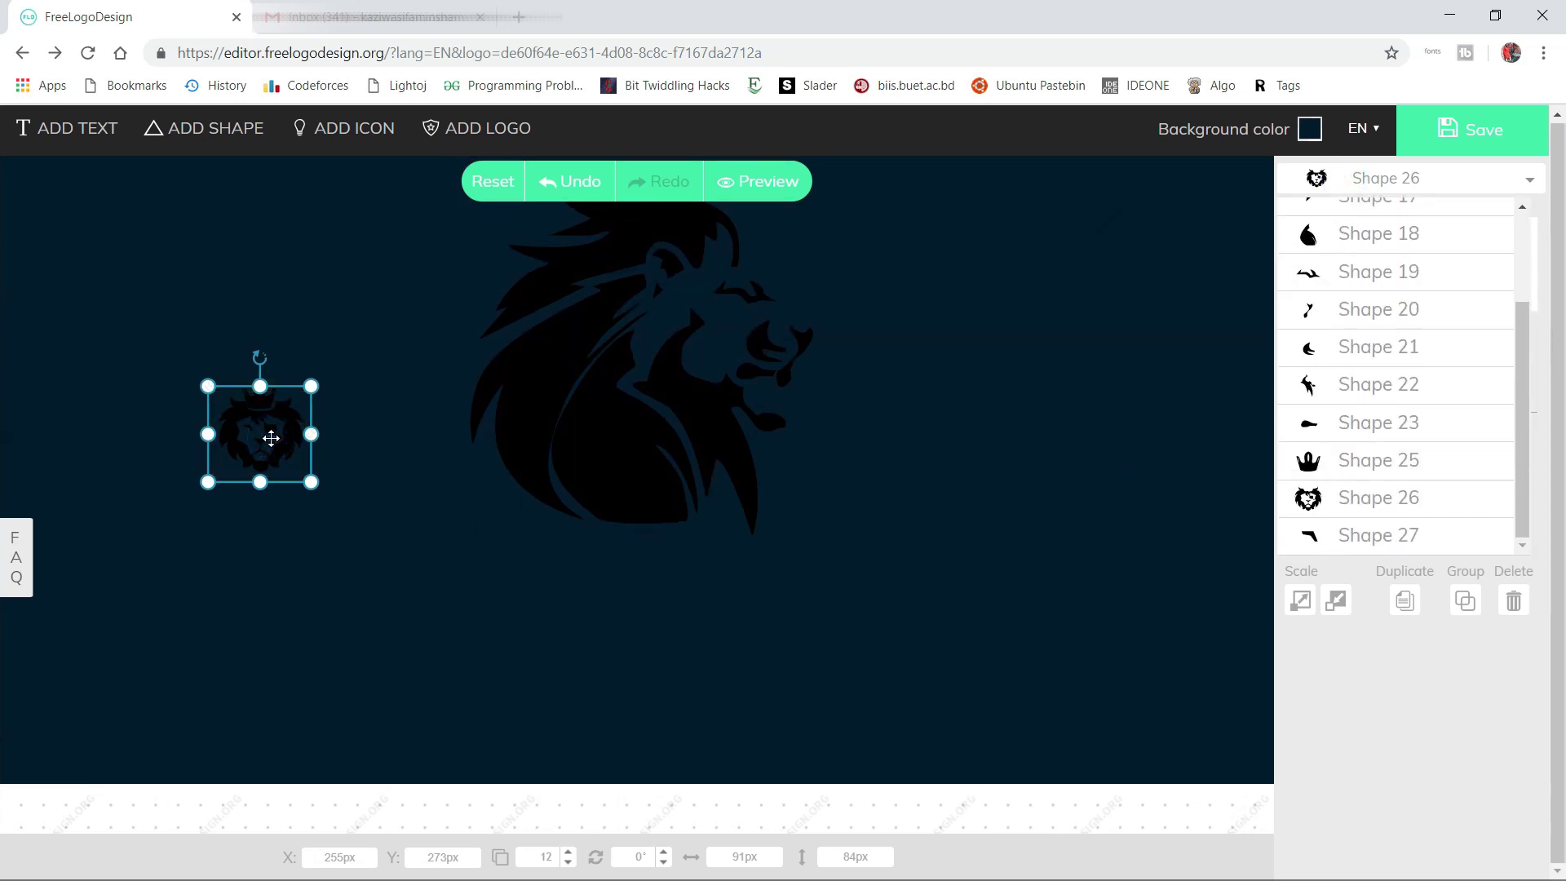
pyautogui.press('Delete')
pyautogui.click(920, 569)
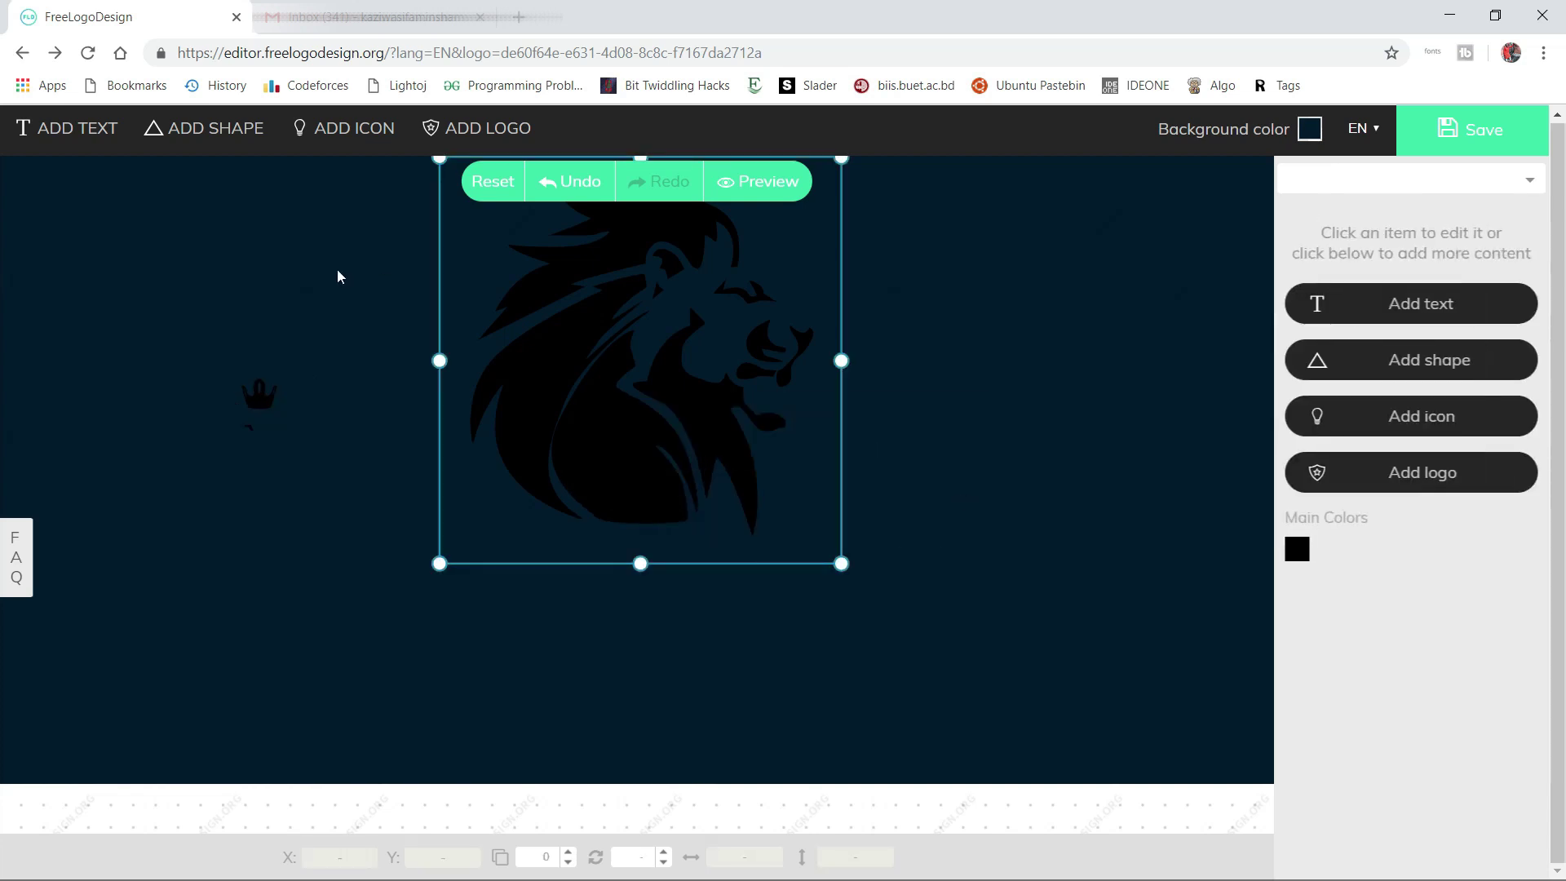
# Delete the crown and the other leftover piece of the small lion icon
pyautogui.click(266, 399)
pyautogui.press('Delete')
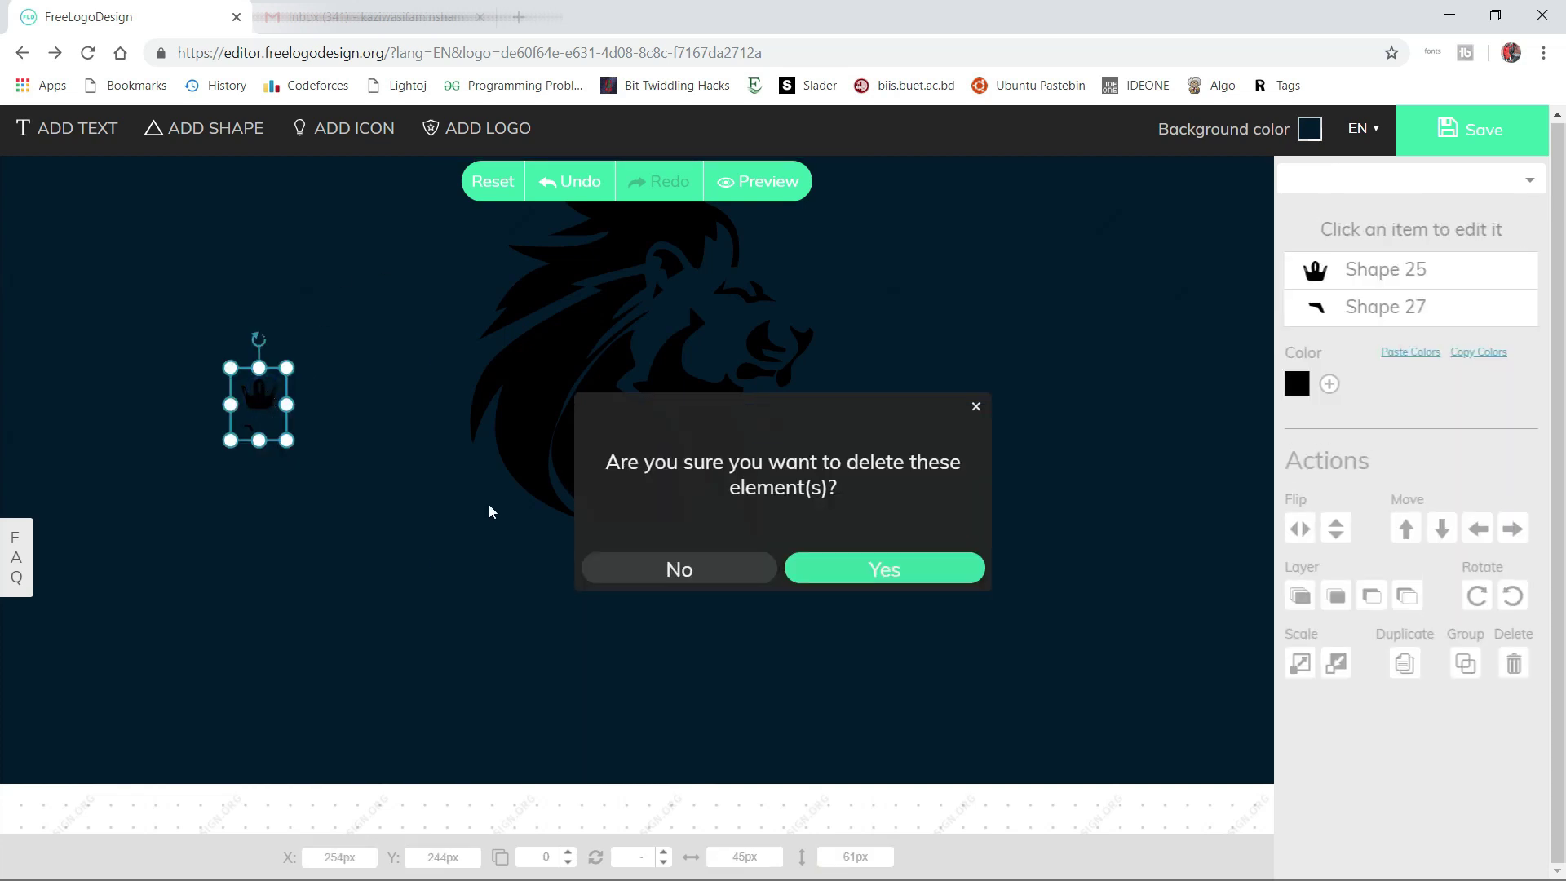
pyautogui.click(869, 570)
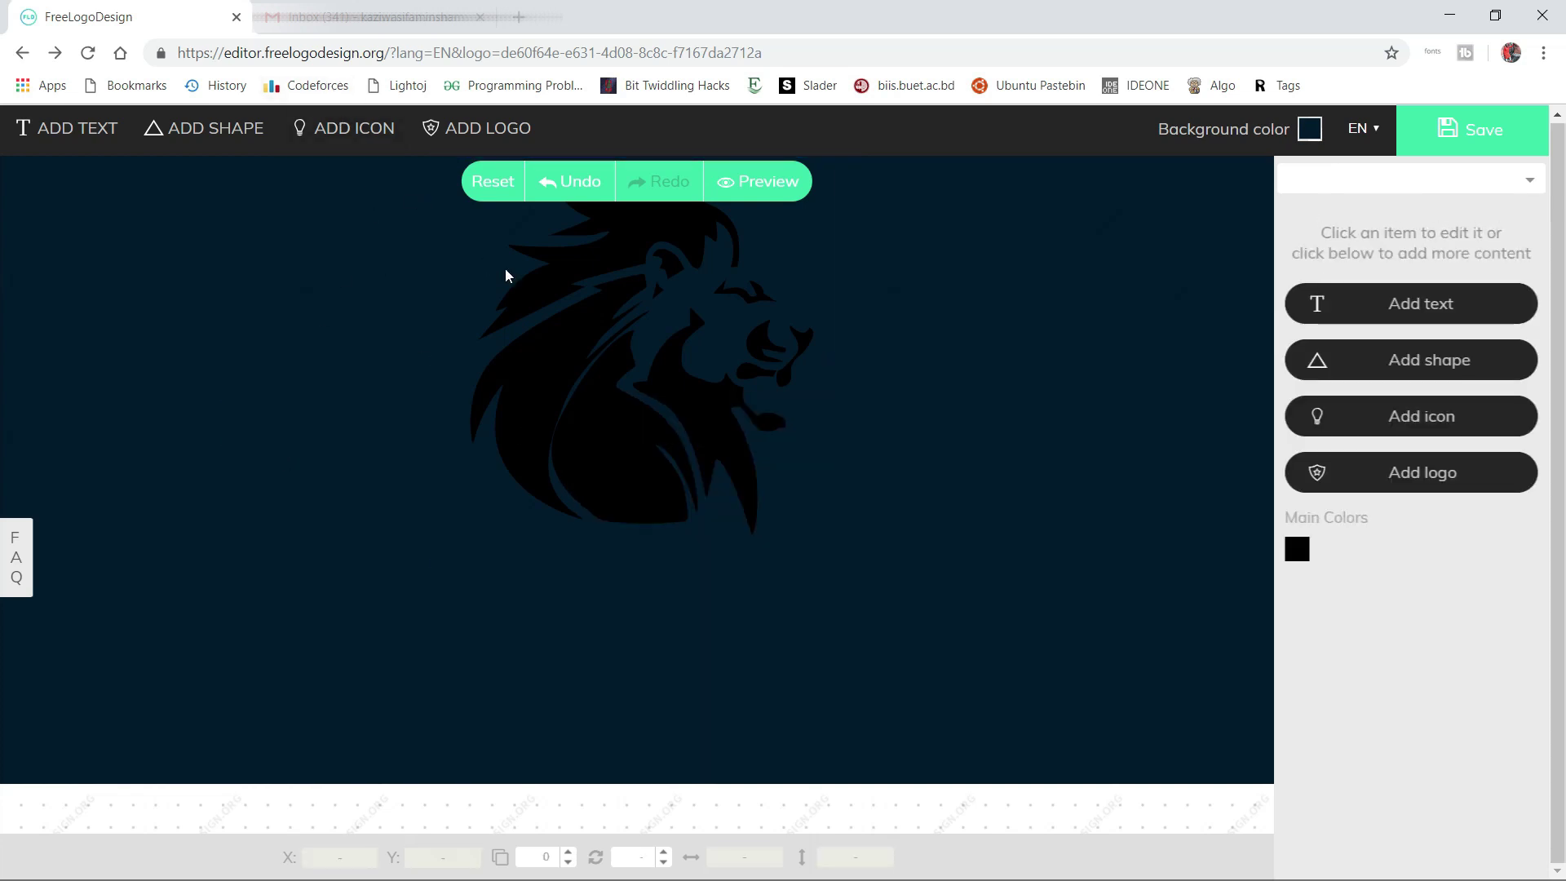
pyautogui.moveTo(664, 325); pyautogui.dragTo(670, 328)
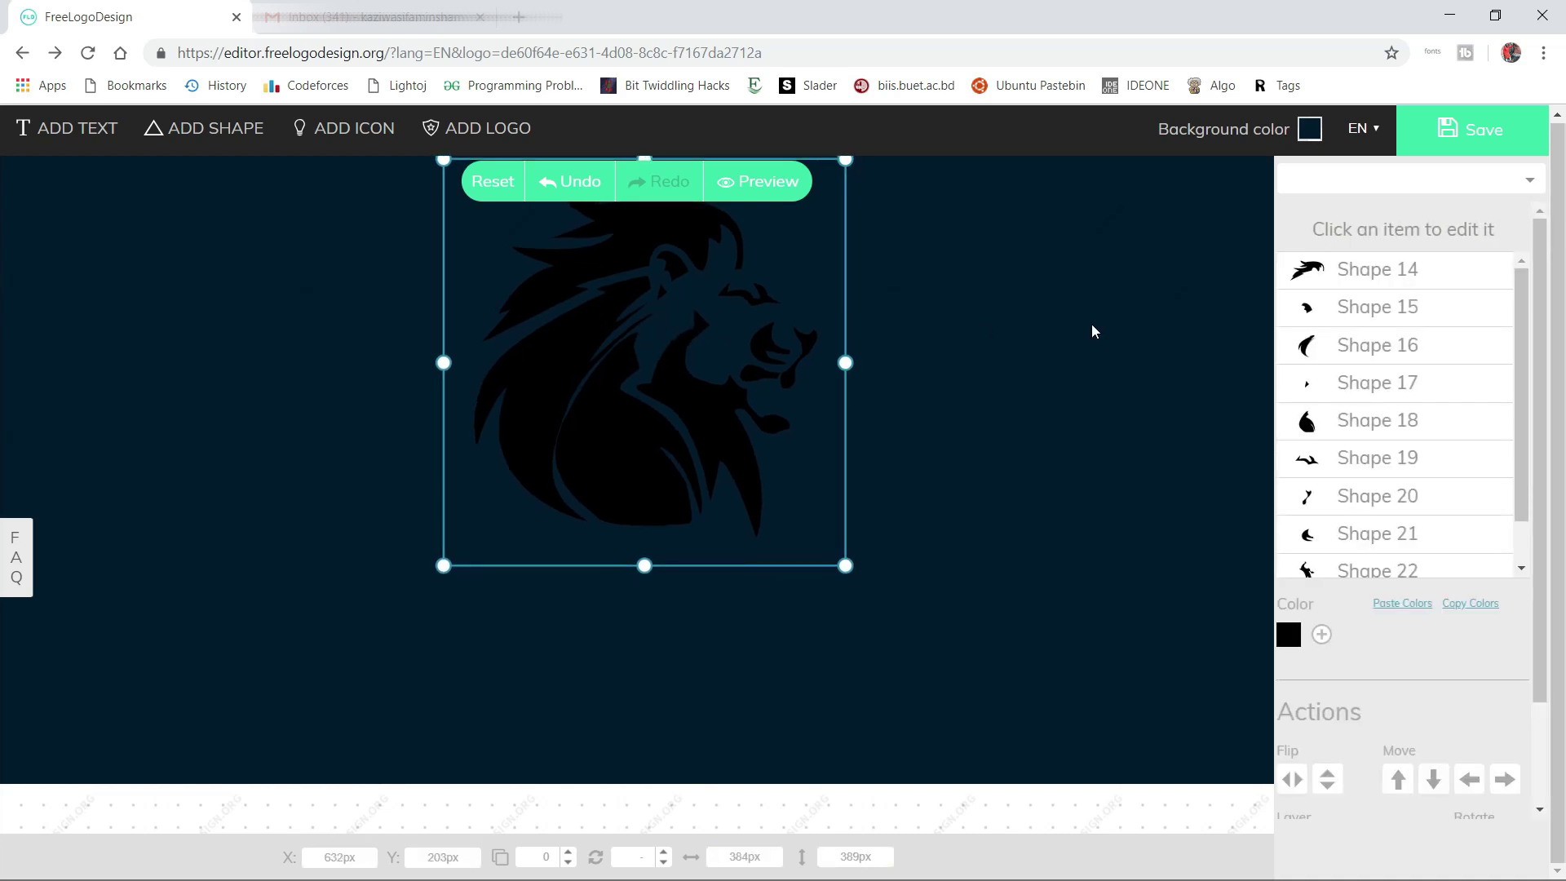
pyautogui.click(1338, 276)
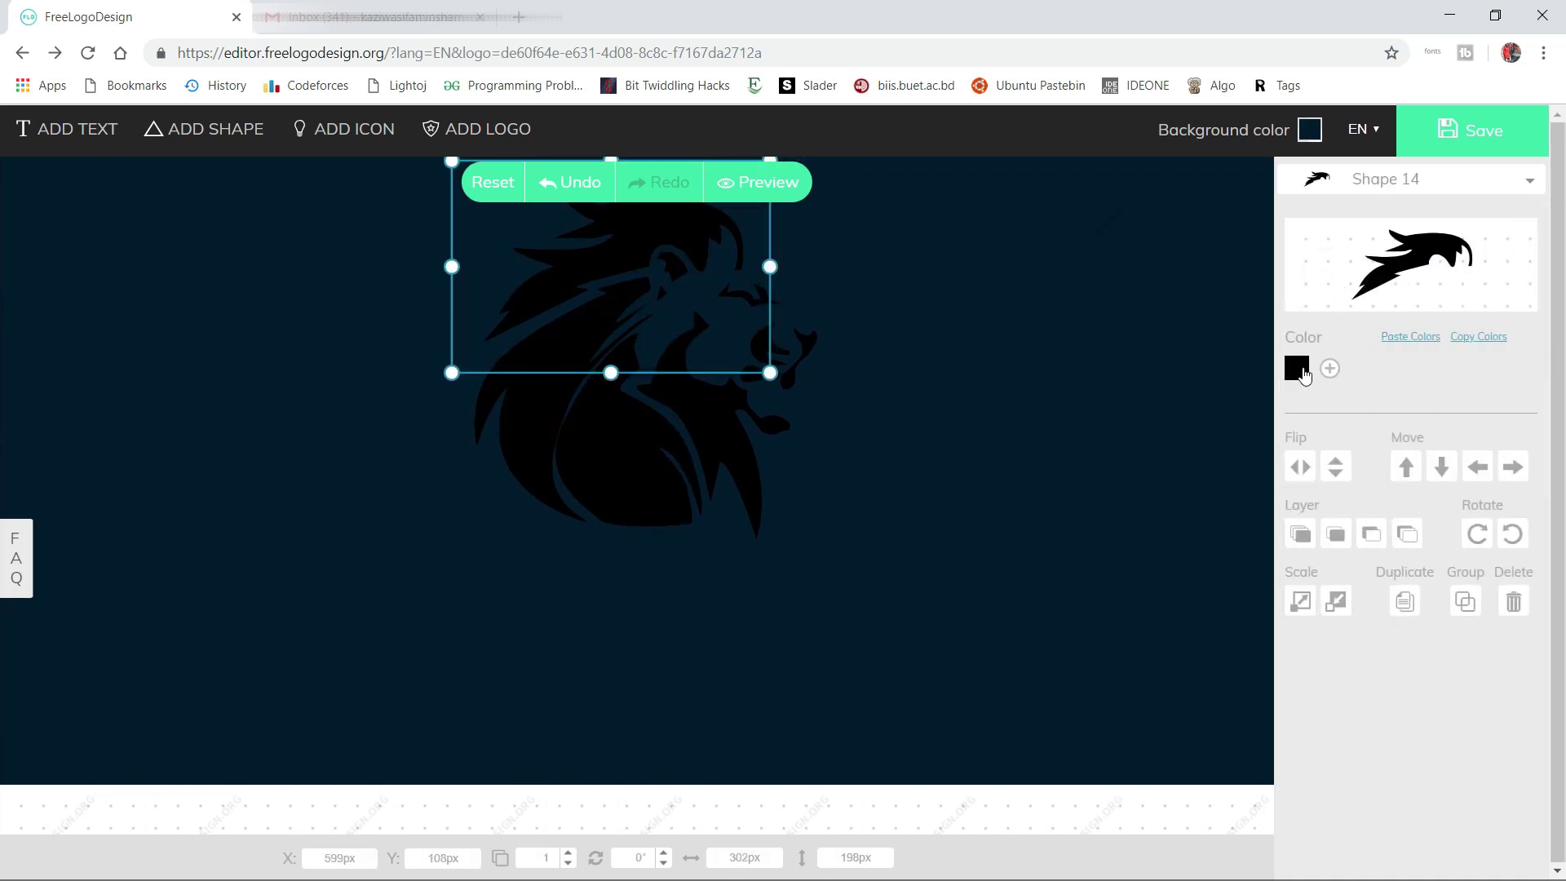
pyautogui.click(1297, 371)
pyautogui.click(1357, 188)
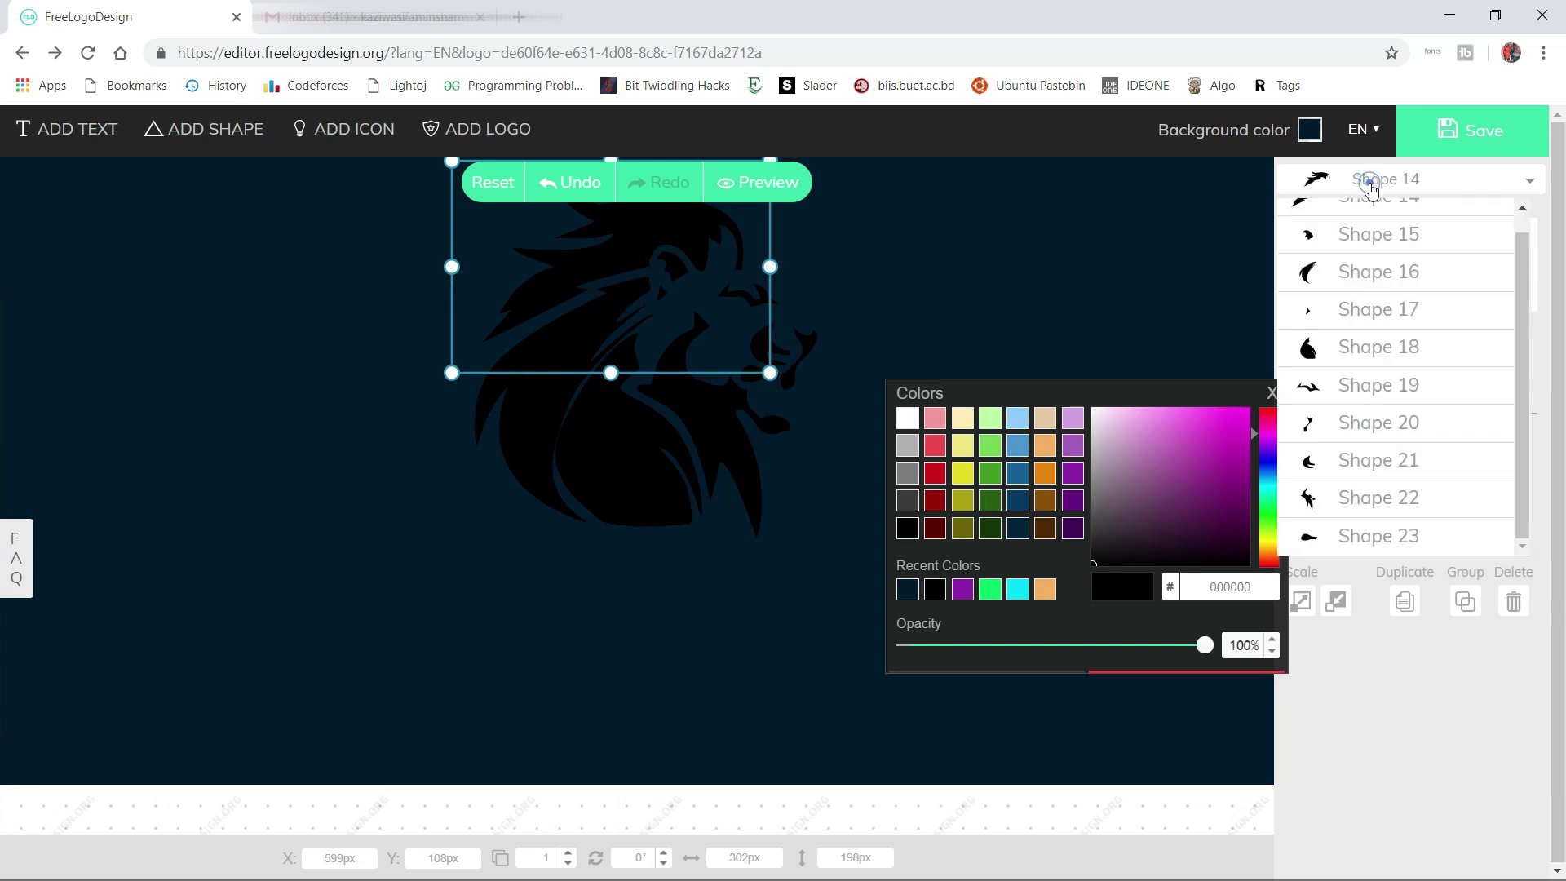
# Recolor the lion's upper mane (Shape 14) to the vivid pink ff0066
pyautogui.click(636, 283)
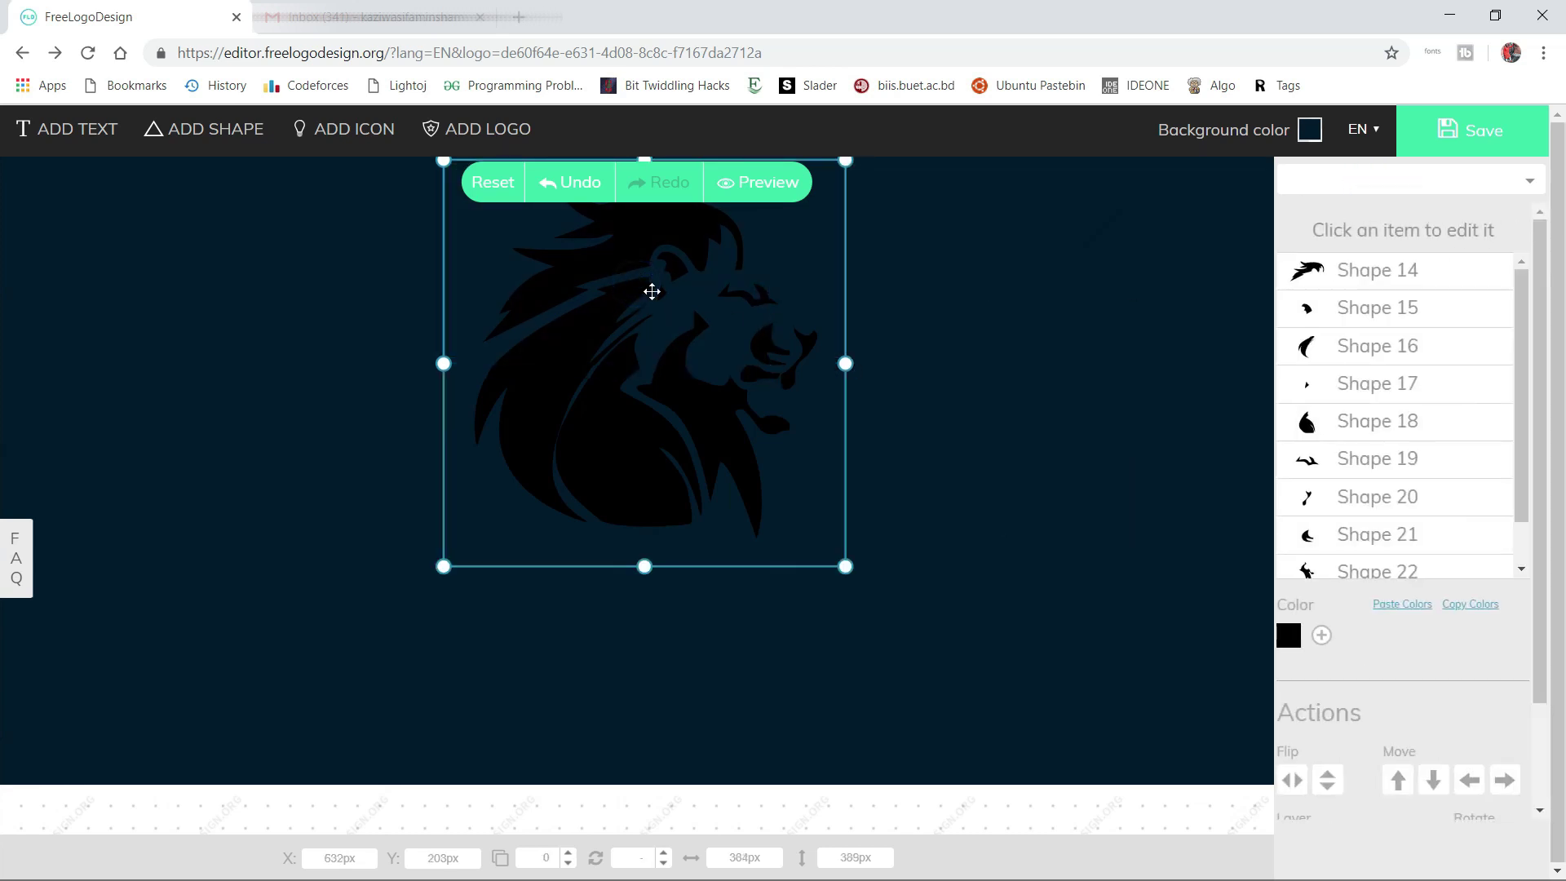
pyautogui.click(1313, 269)
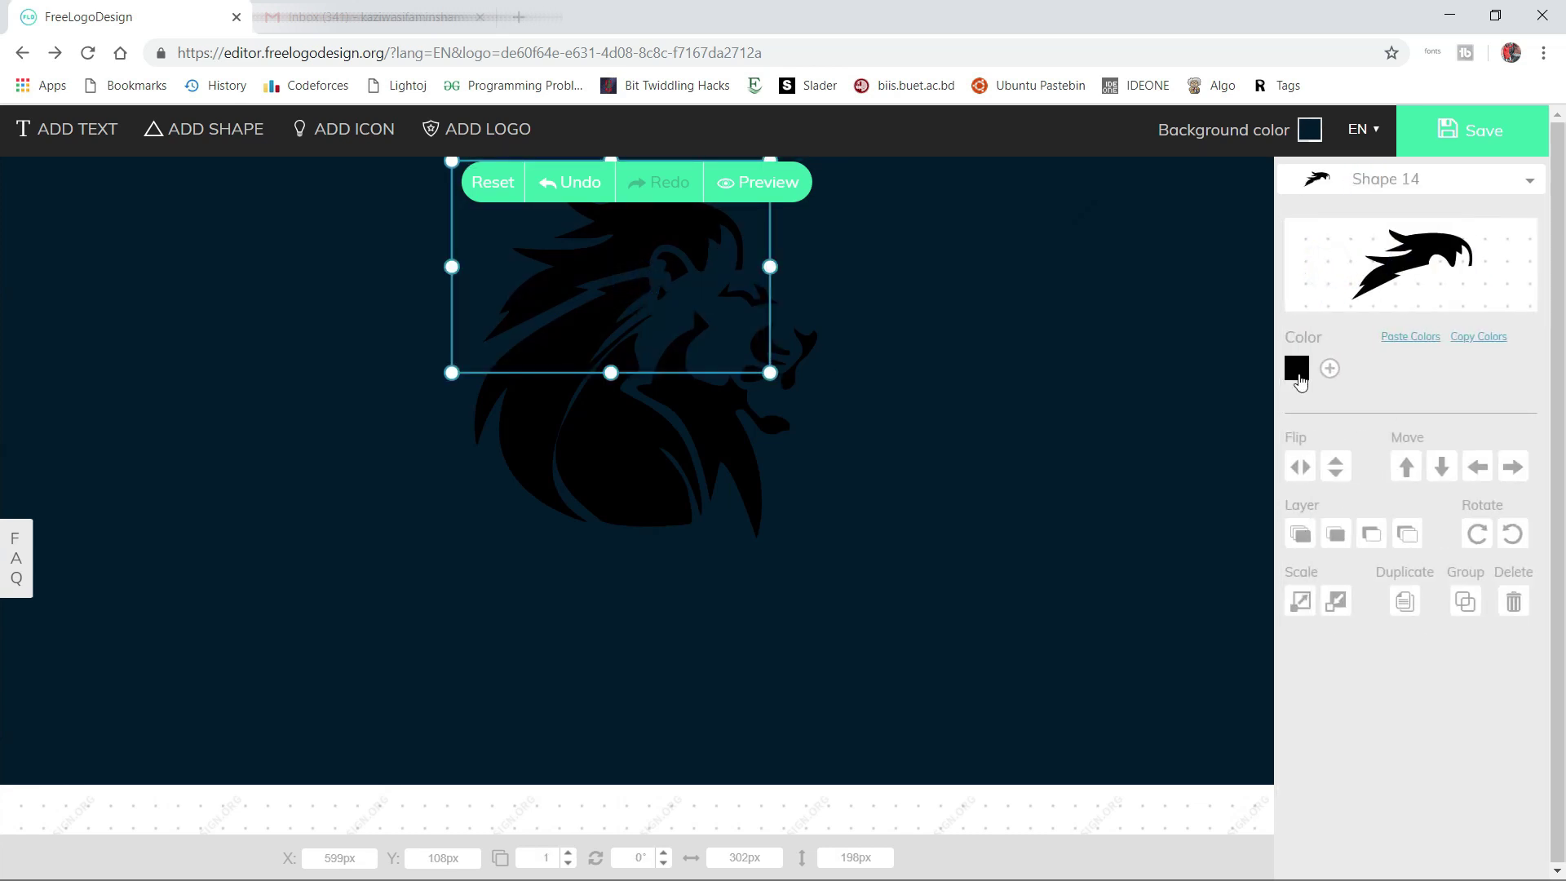
pyautogui.click(1298, 371)
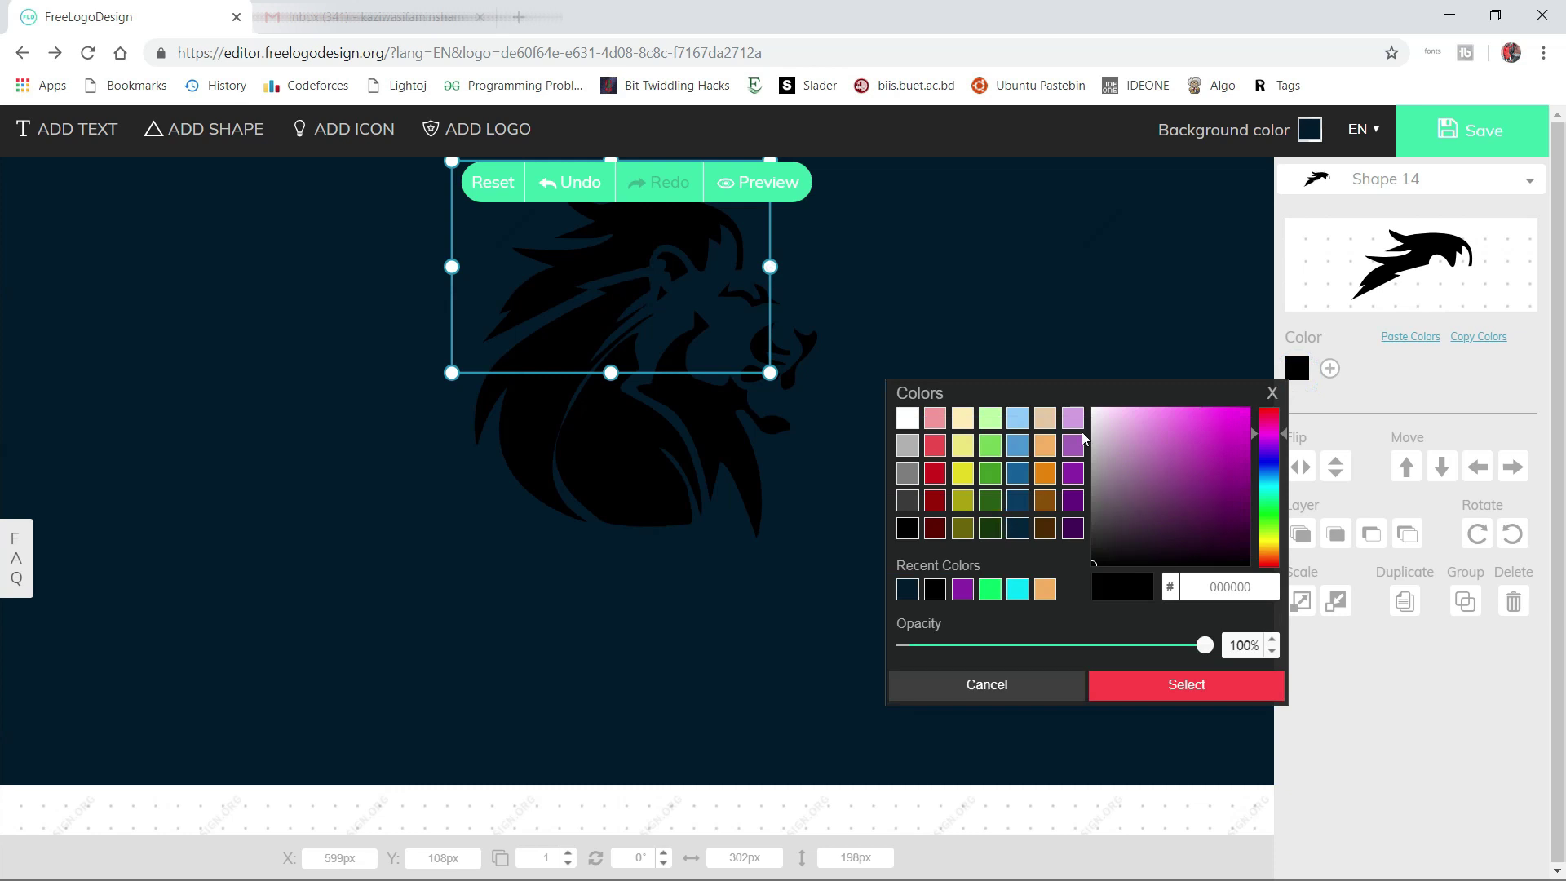
pyautogui.click(937, 419)
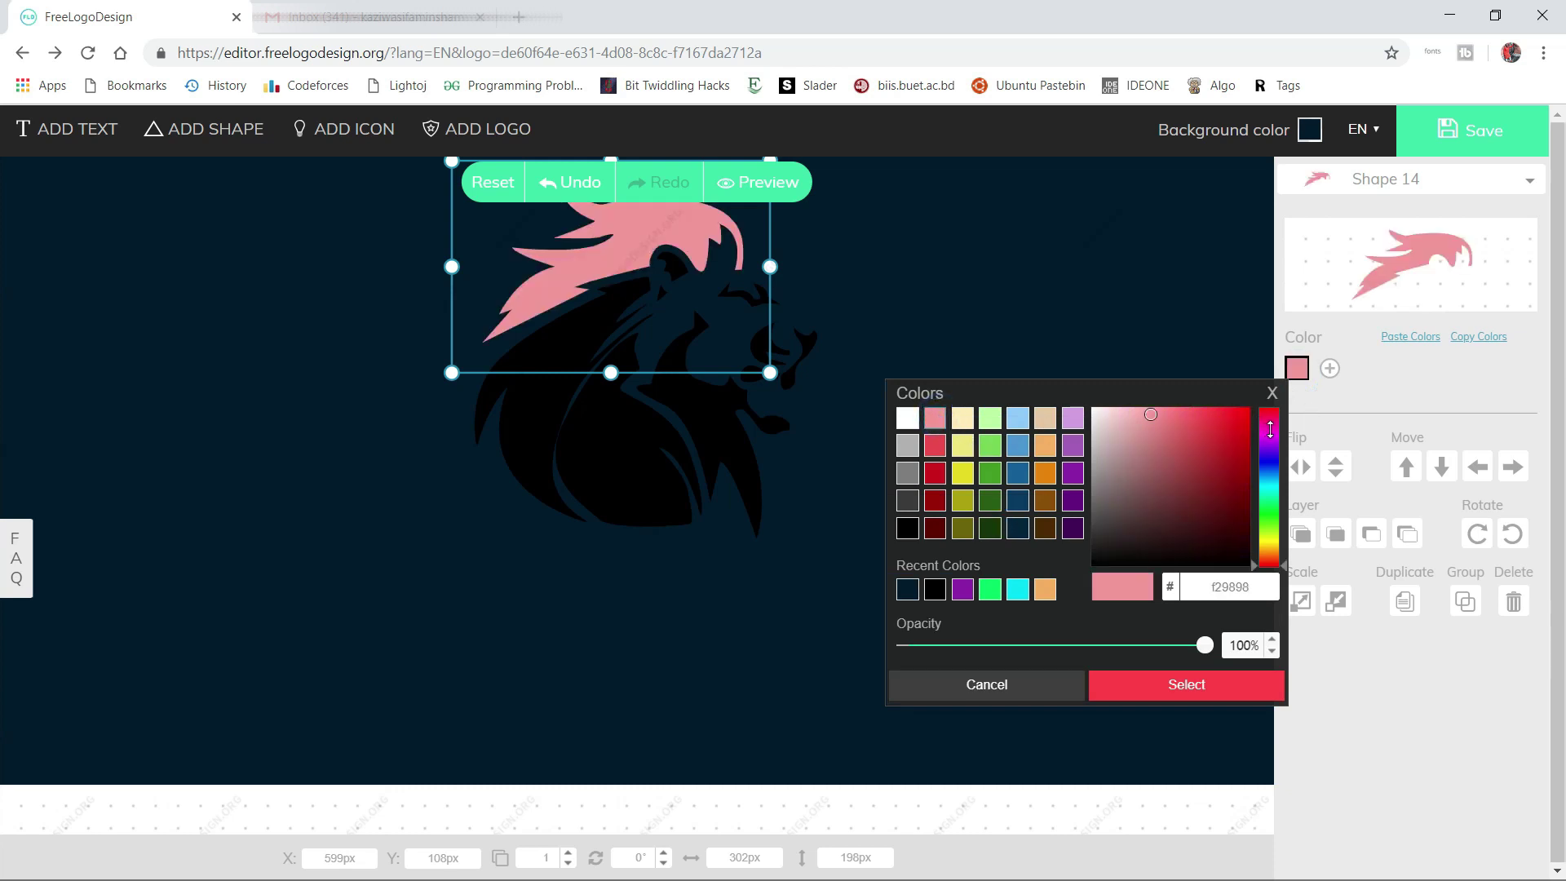
pyautogui.moveTo(1270, 429); pyautogui.dragTo(1270, 424)
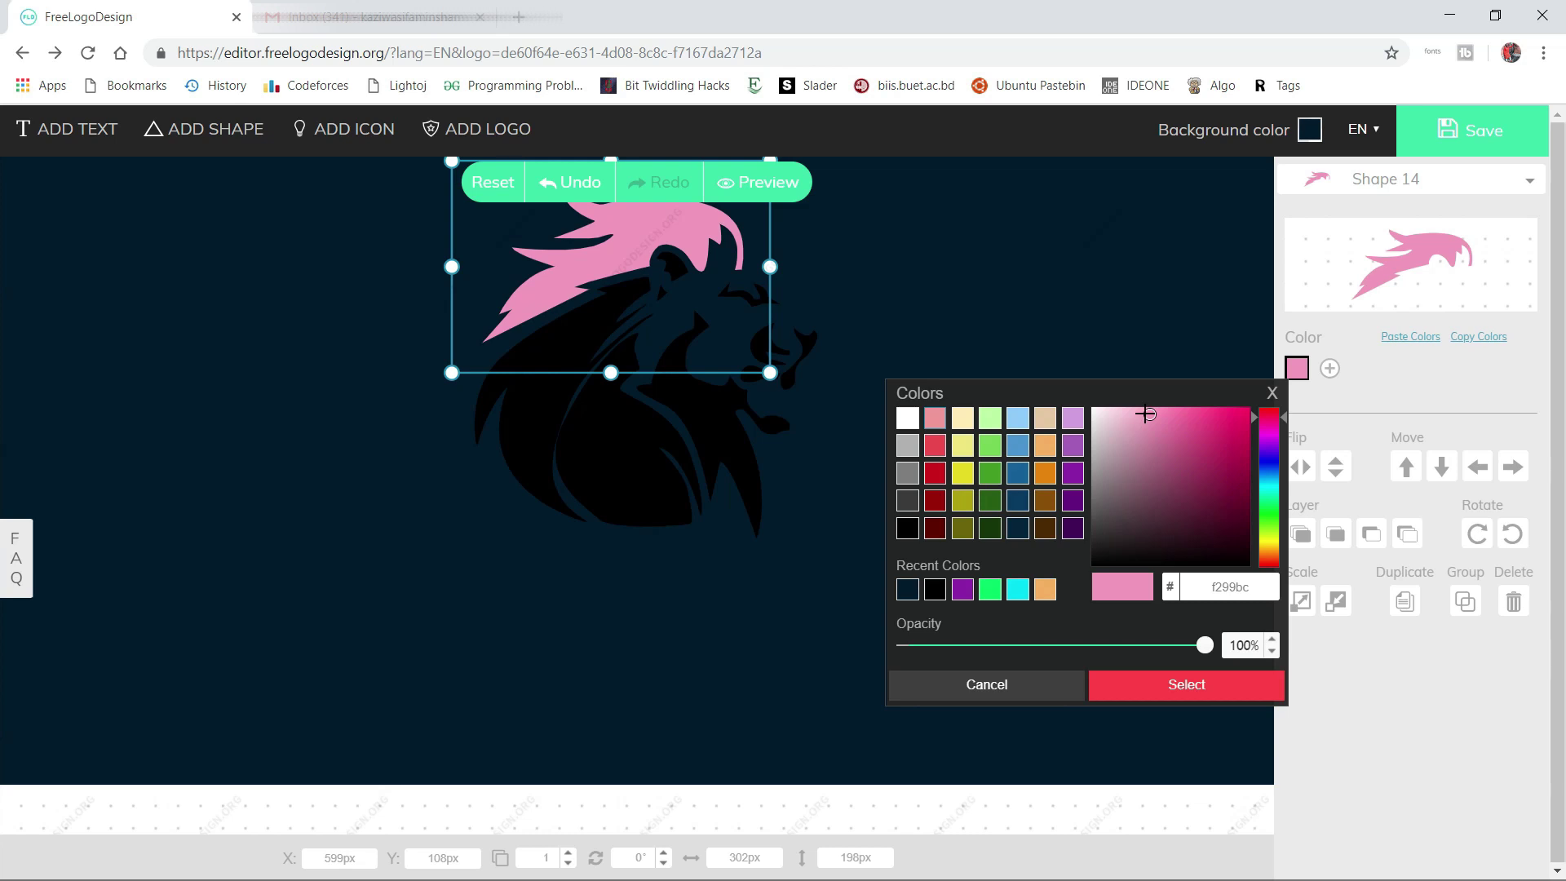
pyautogui.moveTo(1147, 417); pyautogui.dragTo(1256, 399)
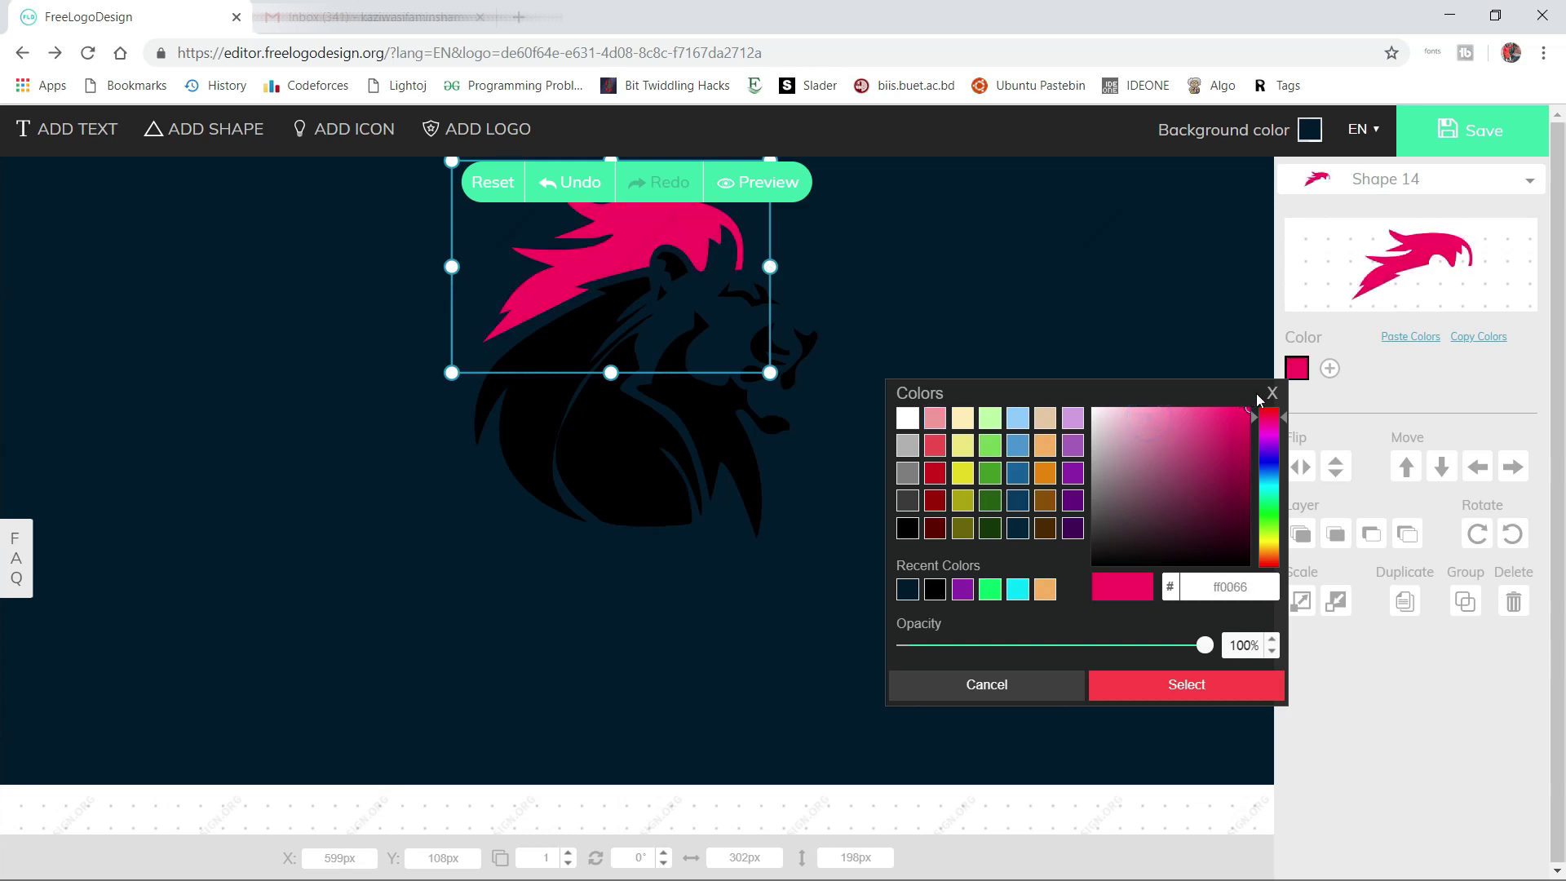
pyautogui.click(1205, 693)
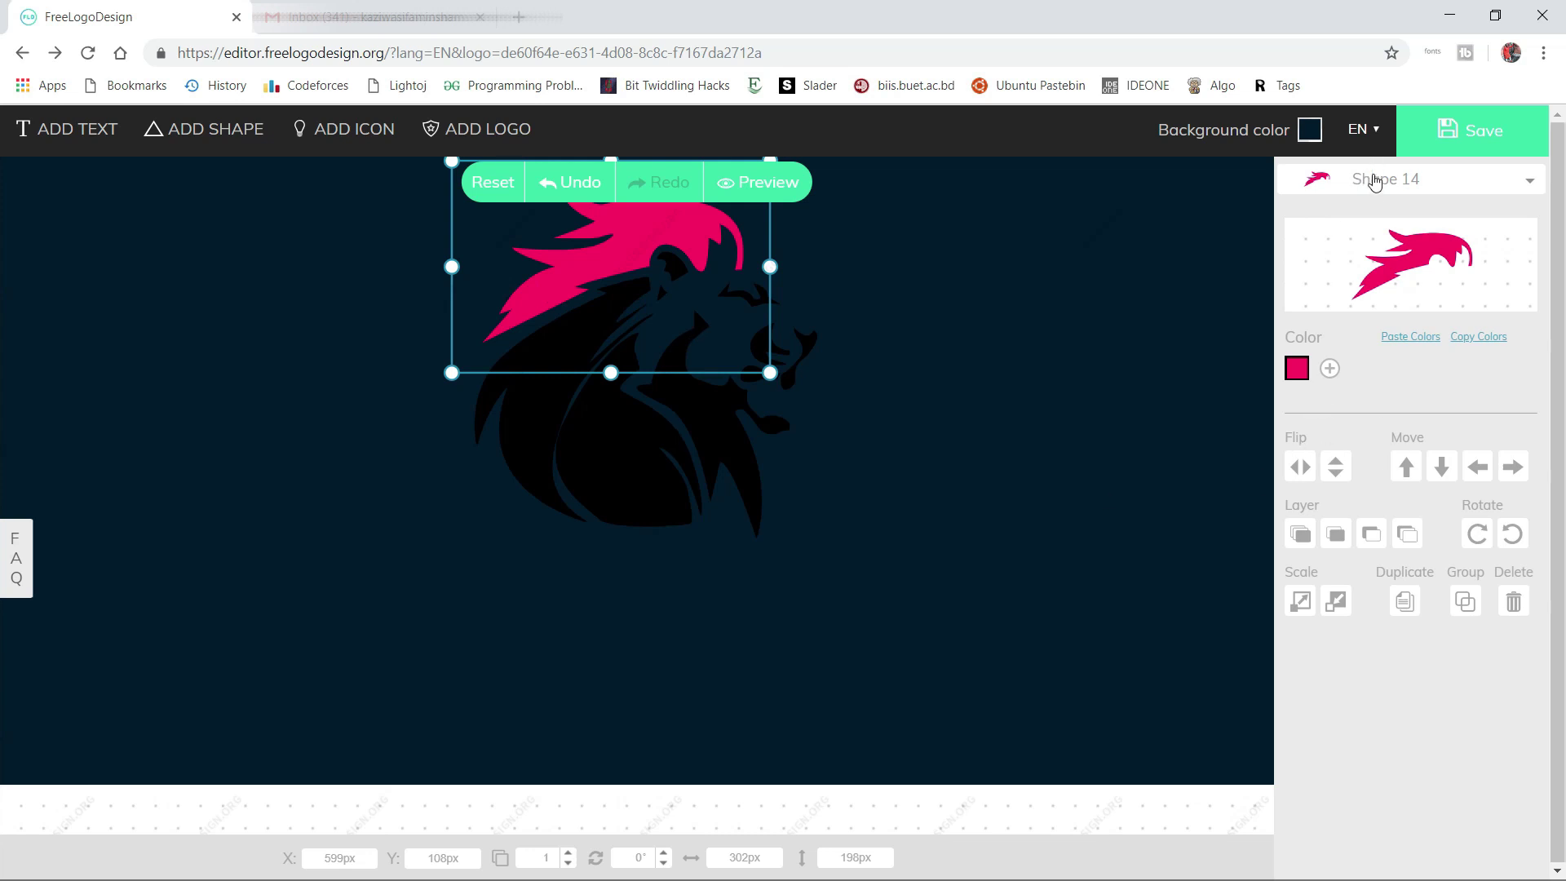
# Apply the same recent pink to the lion's inner ear (Shape 15)
pyautogui.click(1375, 183)
pyautogui.click(1372, 233)
pyautogui.click(1295, 370)
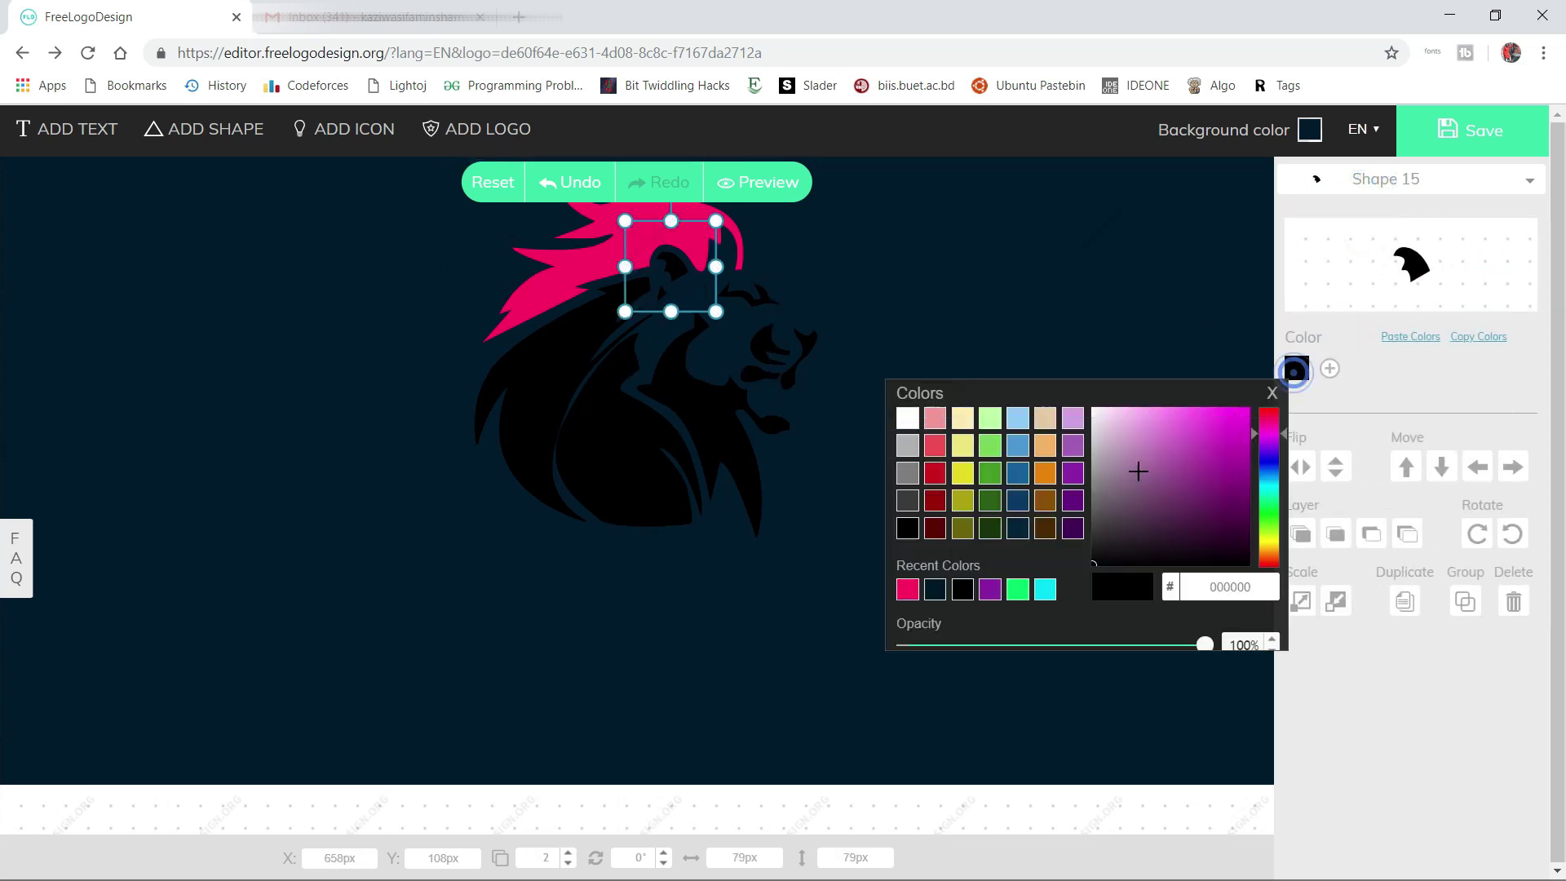
pyautogui.click(904, 589)
pyautogui.click(1147, 687)
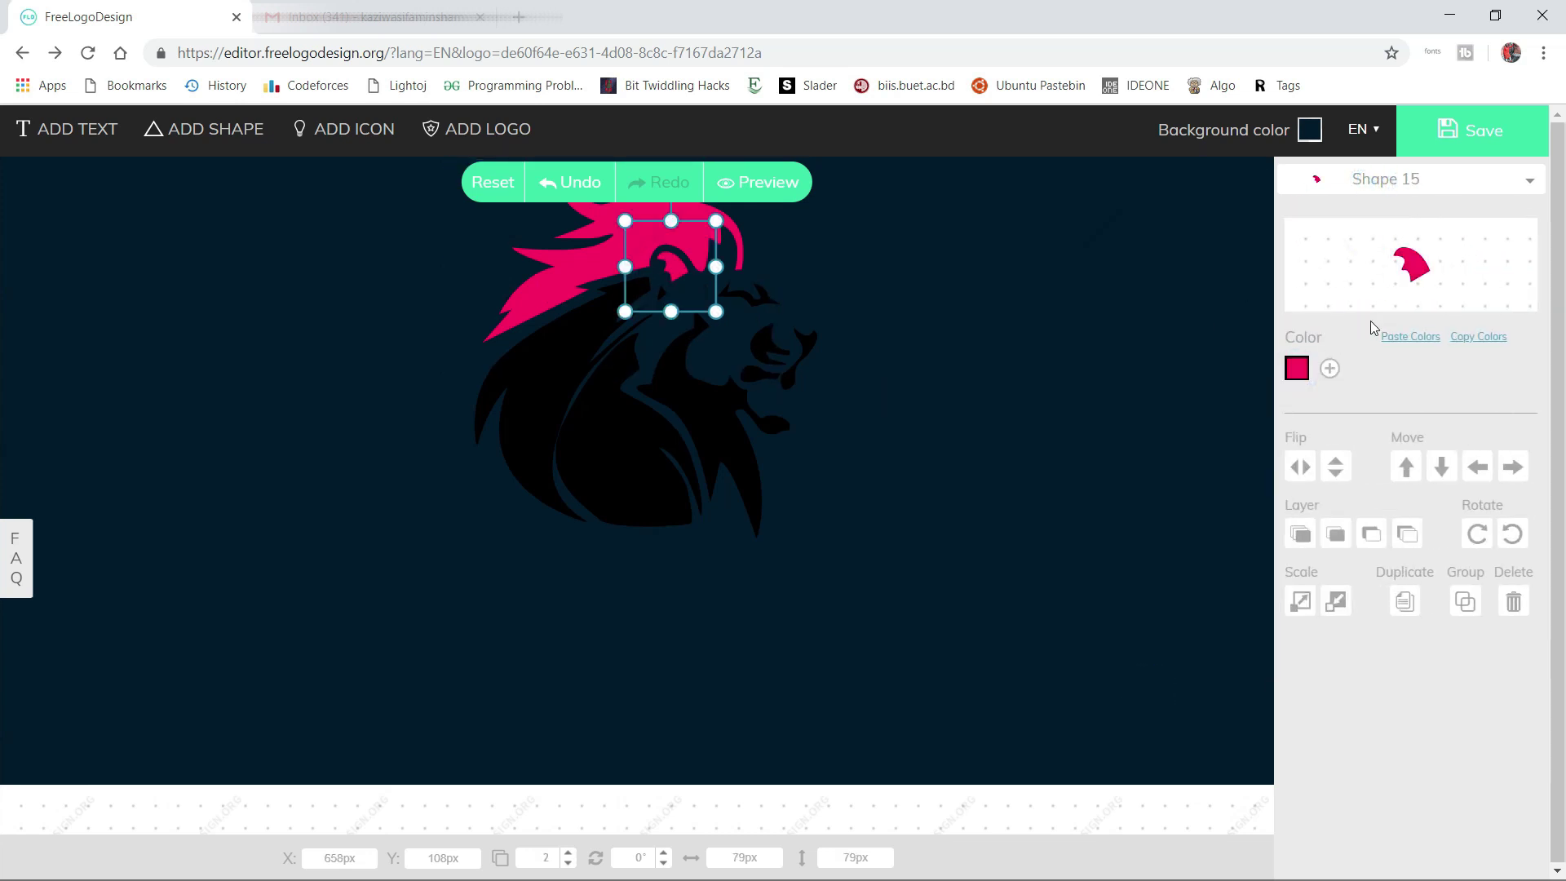
# Recolor the lion's long outer mane strand (Shape 16) with the recent pink ff0066
pyautogui.click(1373, 190)
pyautogui.click(1358, 266)
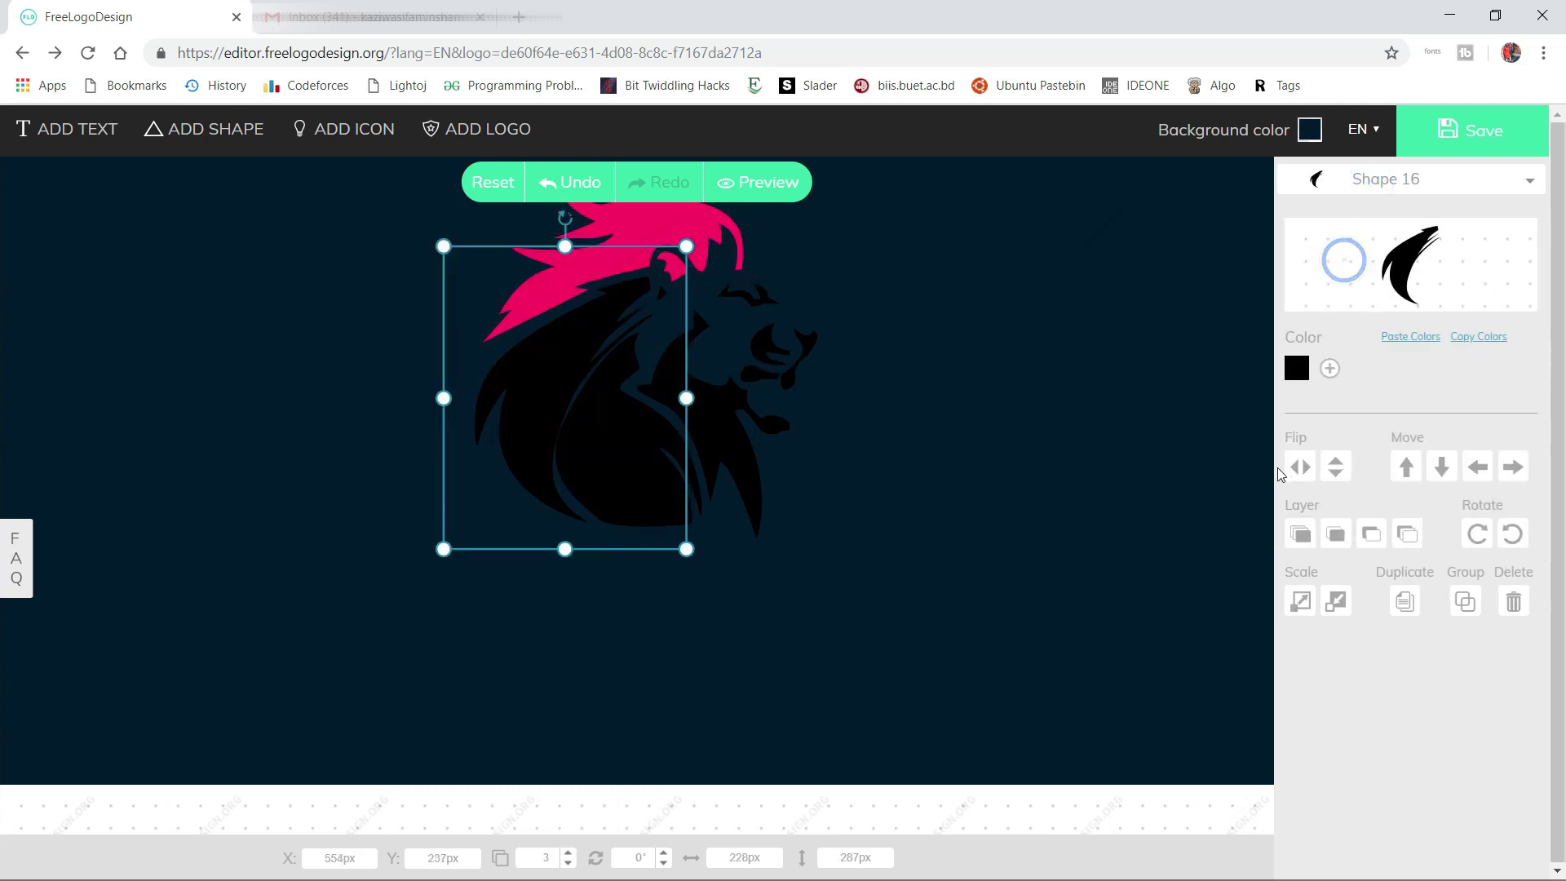
pyautogui.click(1297, 369)
pyautogui.click(908, 589)
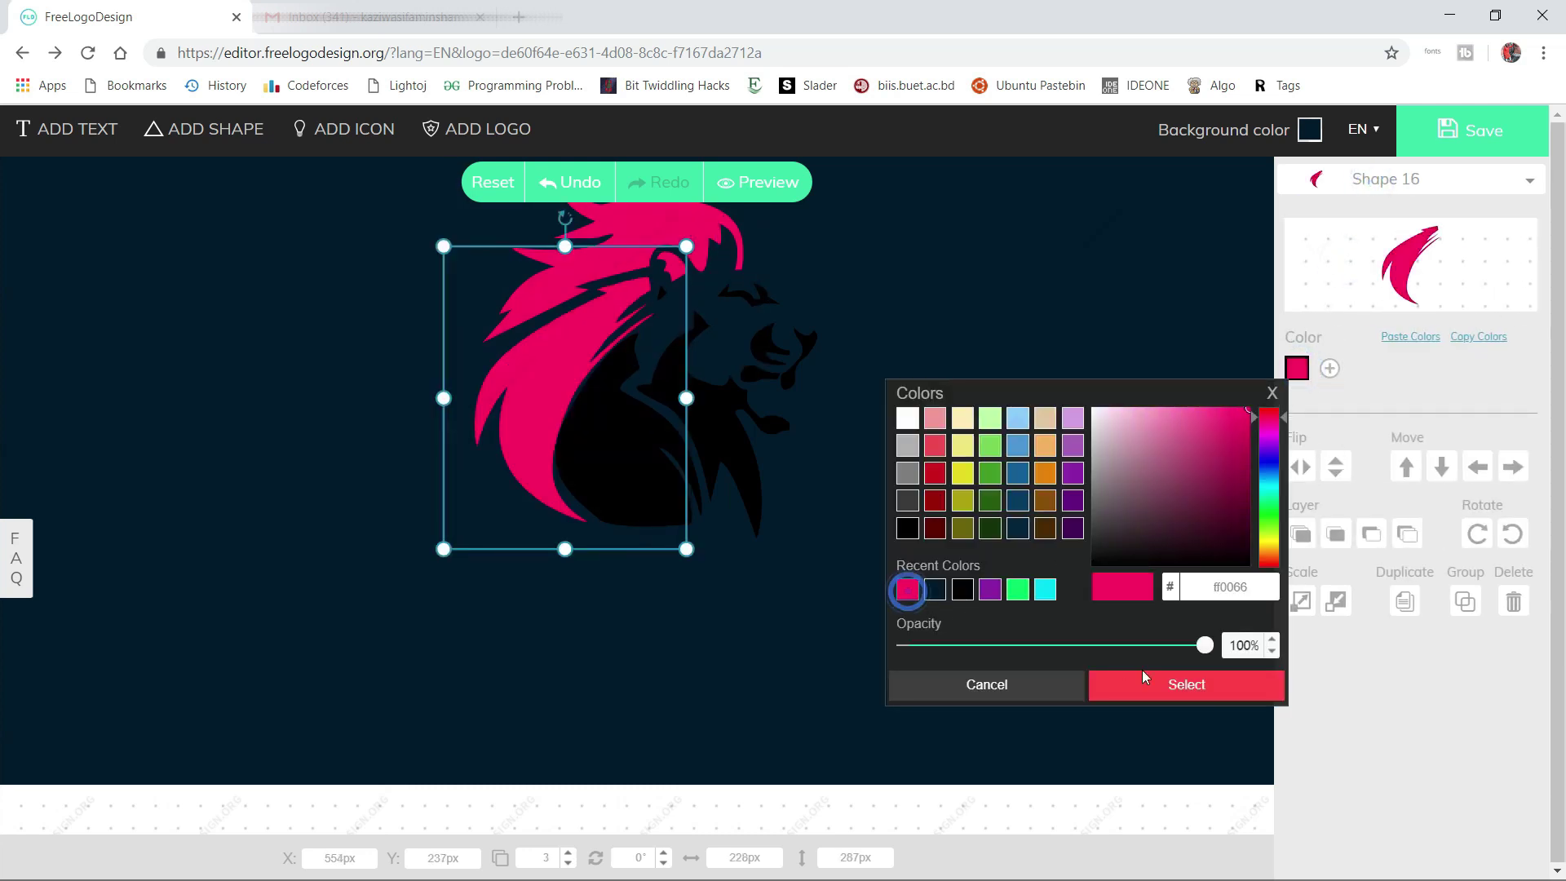
pyautogui.click(1184, 685)
# Shift the whole pink lion slightly to the right, to about X 651 px
pyautogui.click(1407, 191)
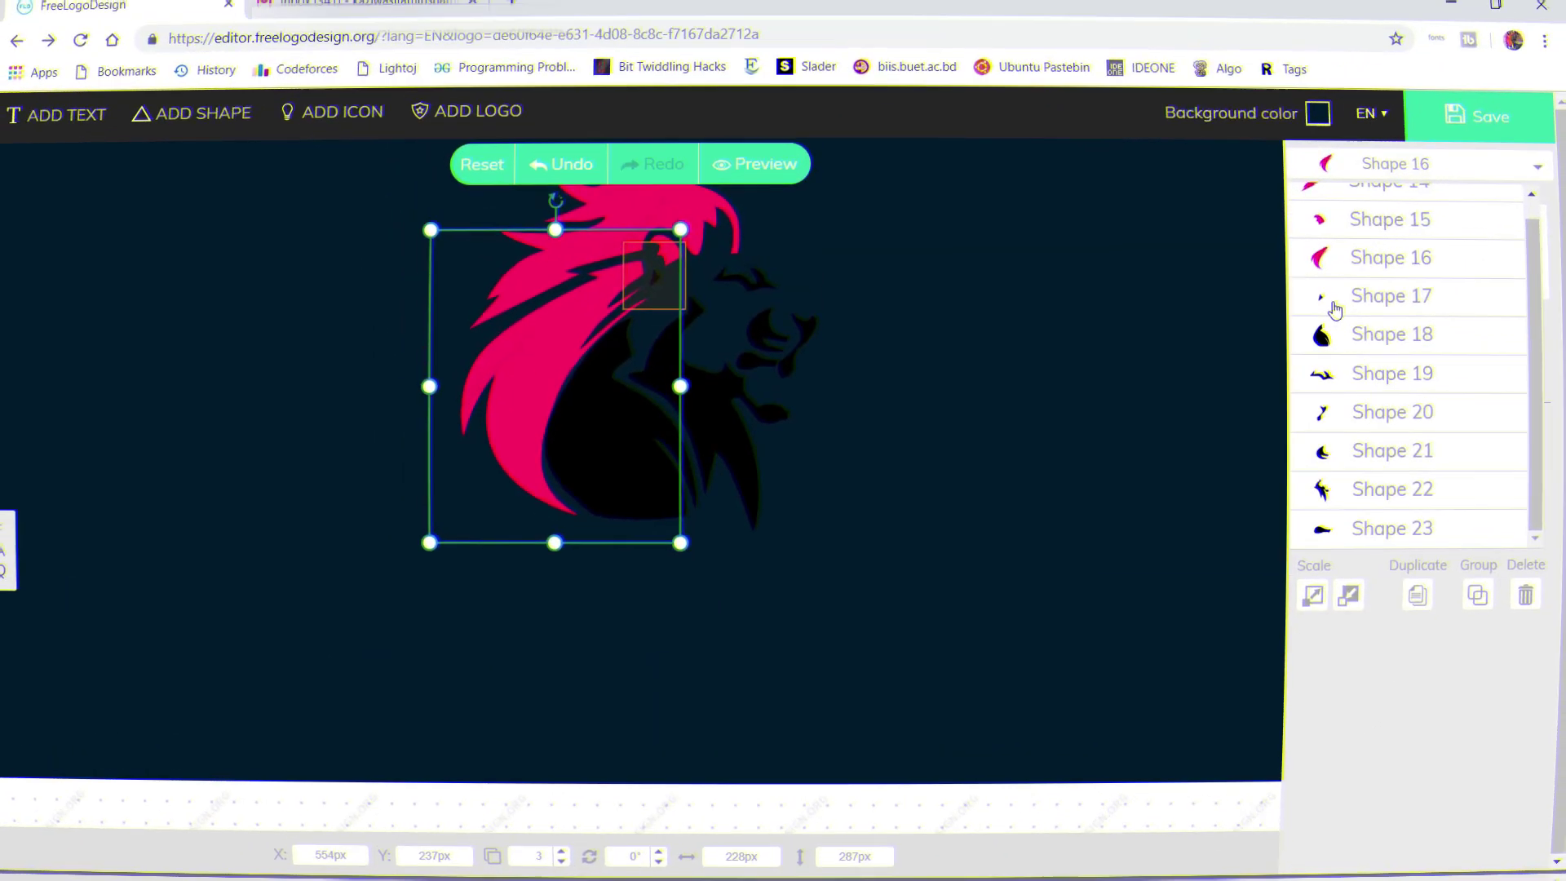
pyautogui.click(1057, 359)
pyautogui.click(633, 301)
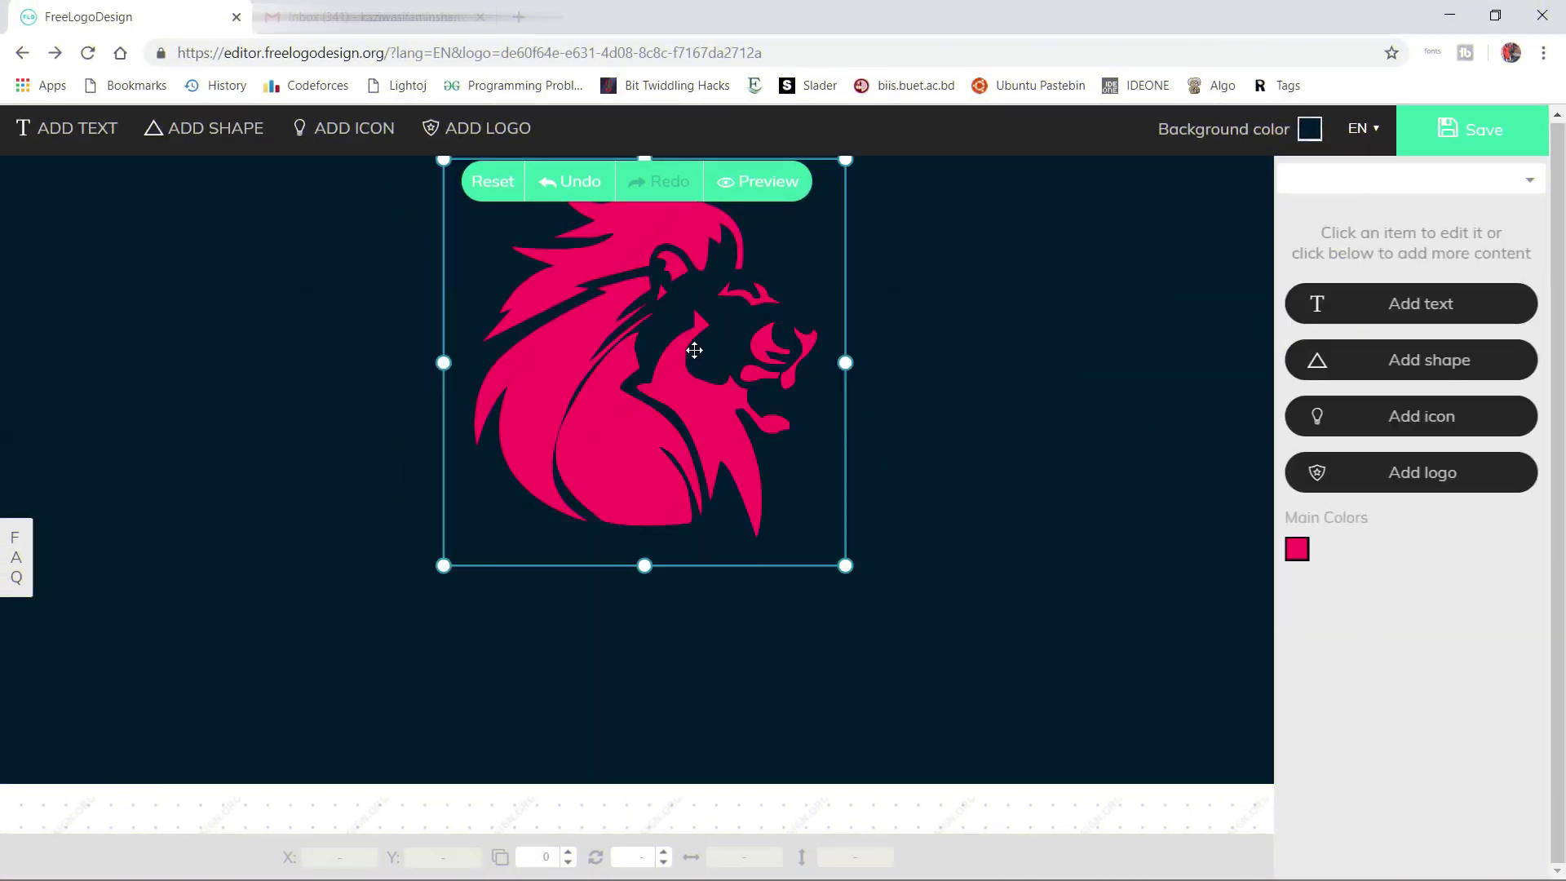
pyautogui.moveTo(694, 350)
pyautogui.mouseDown()
pyautogui.moveTo(745, 346)
pyautogui.moveTo(712, 350)
pyautogui.mouseUp()
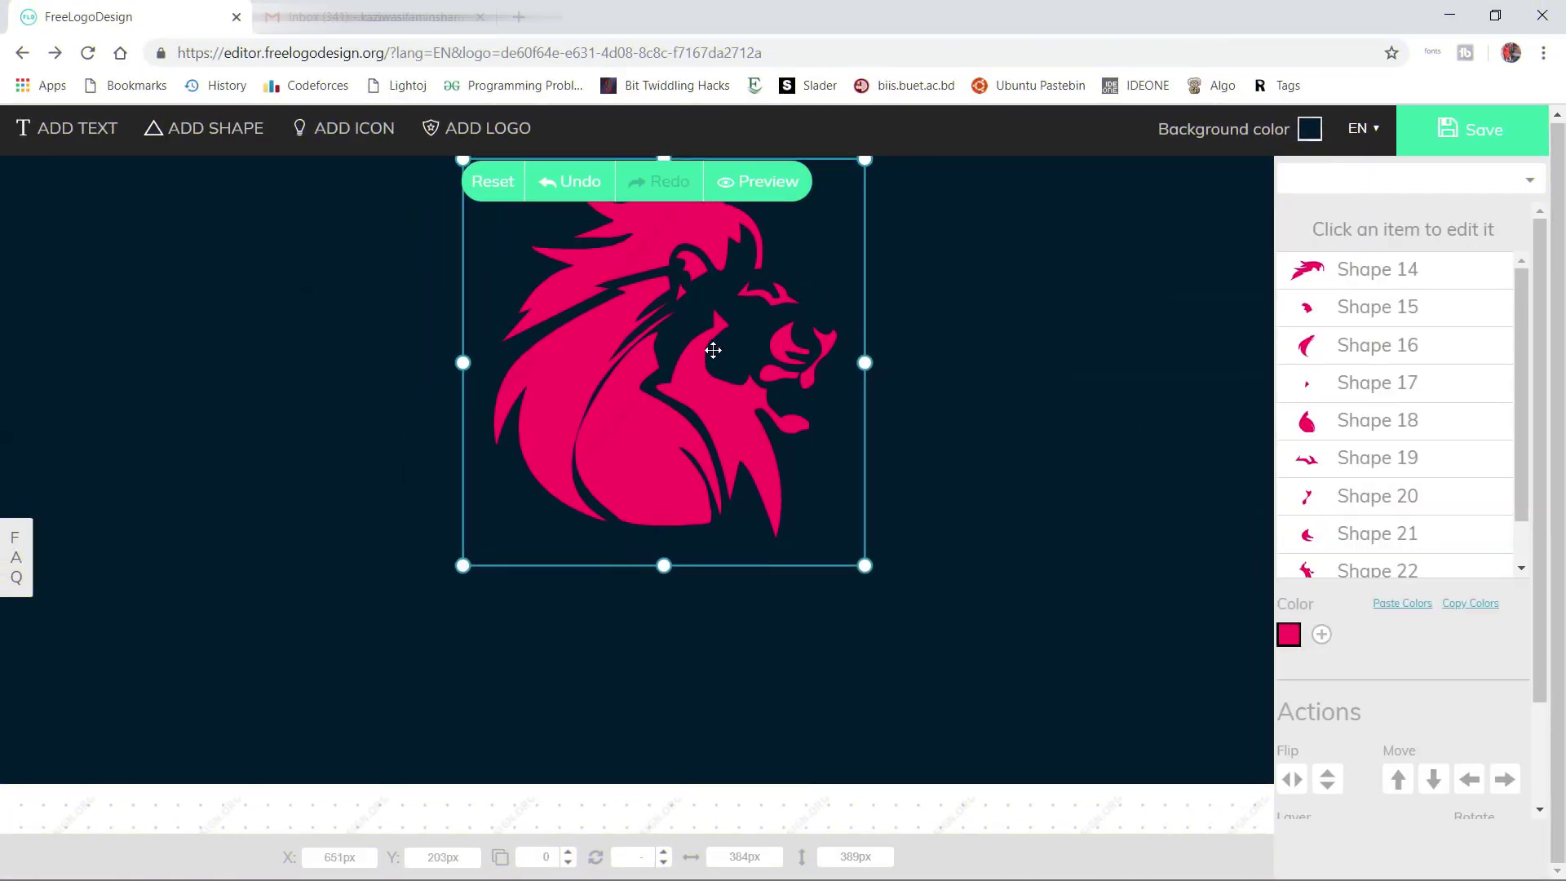
pyautogui.click(1008, 369)
pyautogui.click(609, 342)
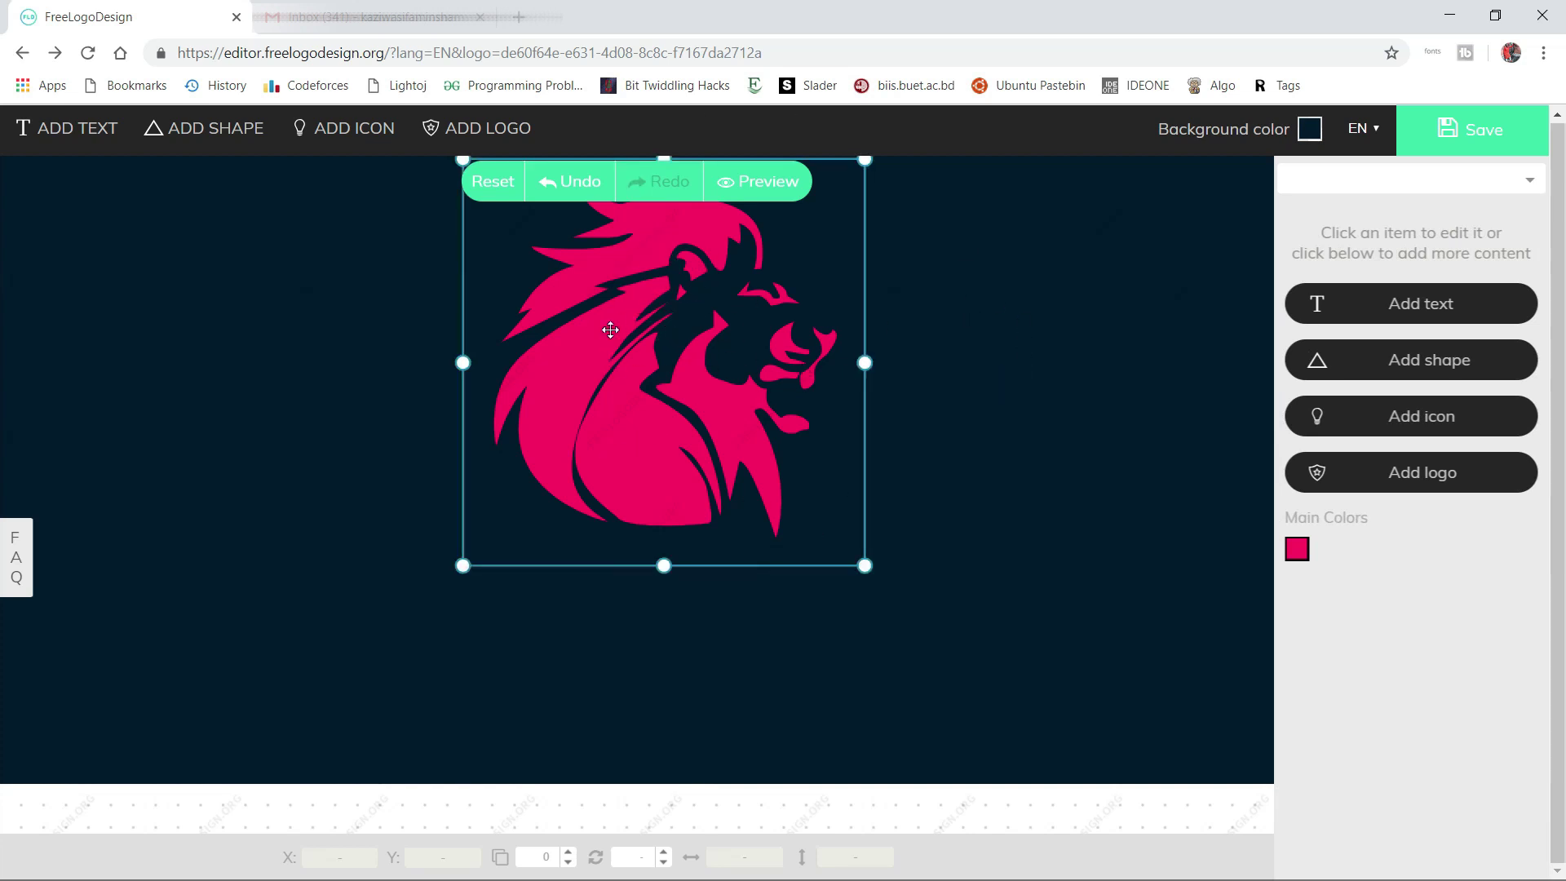
# Add a new text object, nudge the lion slightly up and right, and place the text just below it
pyautogui.click(82, 131)
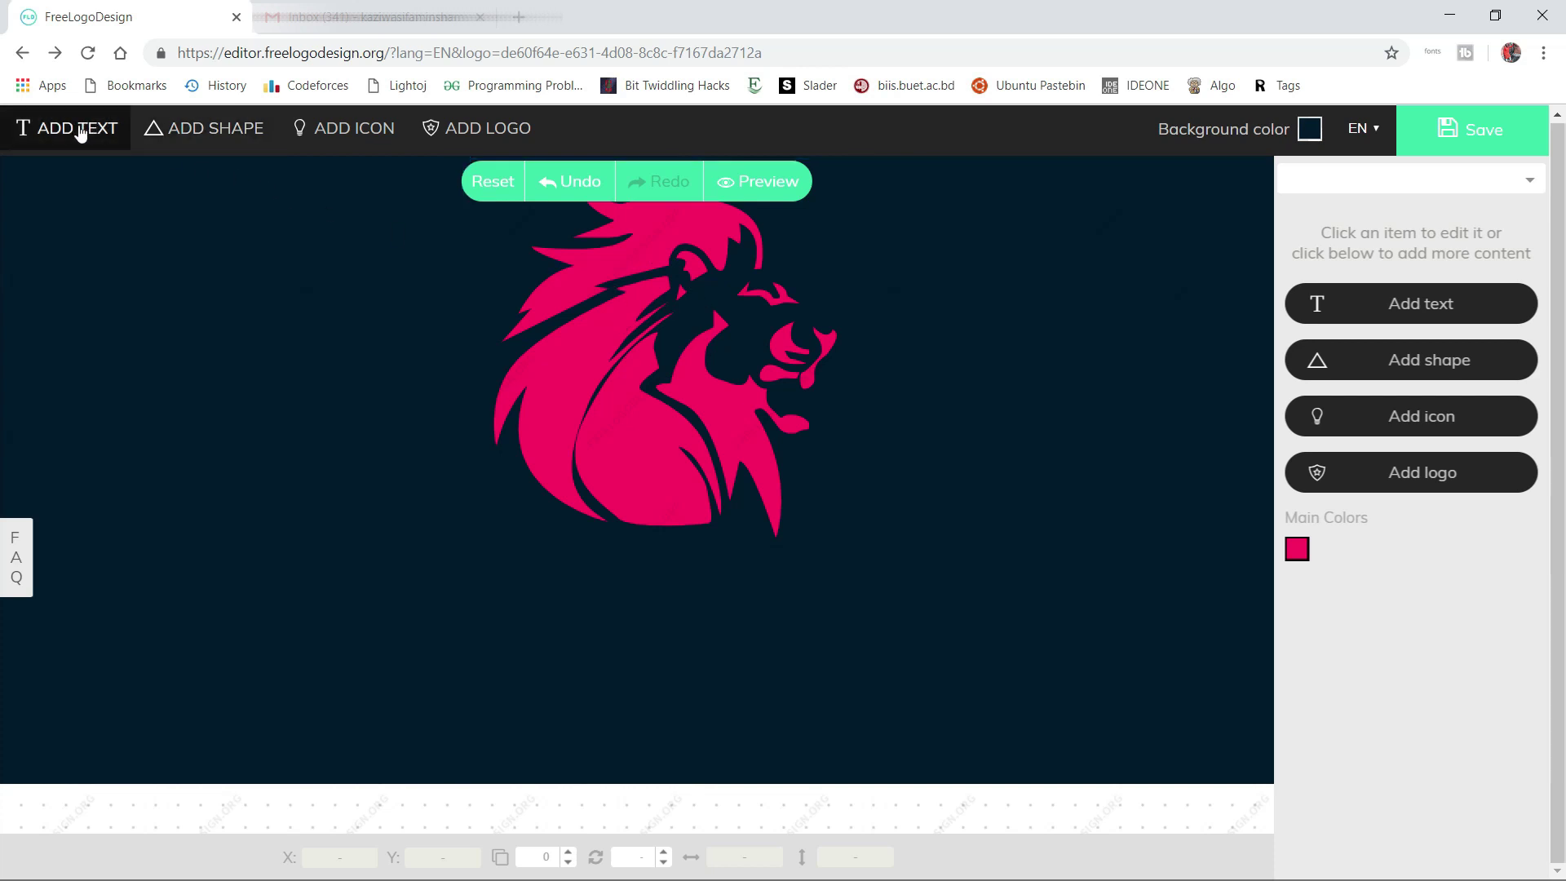
pyautogui.click(625, 508)
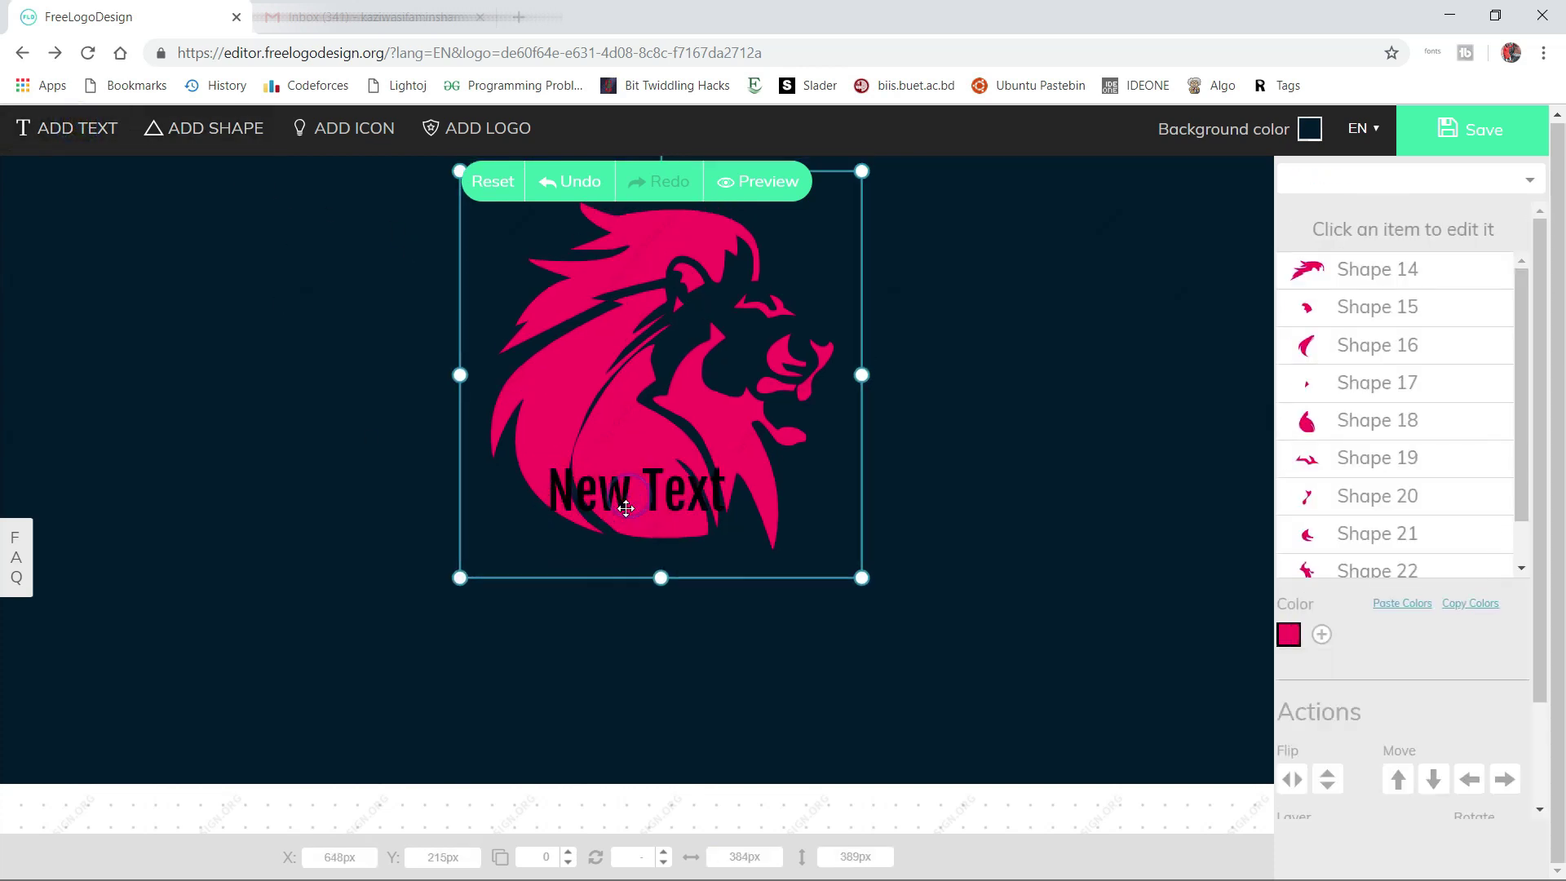
pyautogui.moveTo(626, 508); pyautogui.dragTo(634, 502)
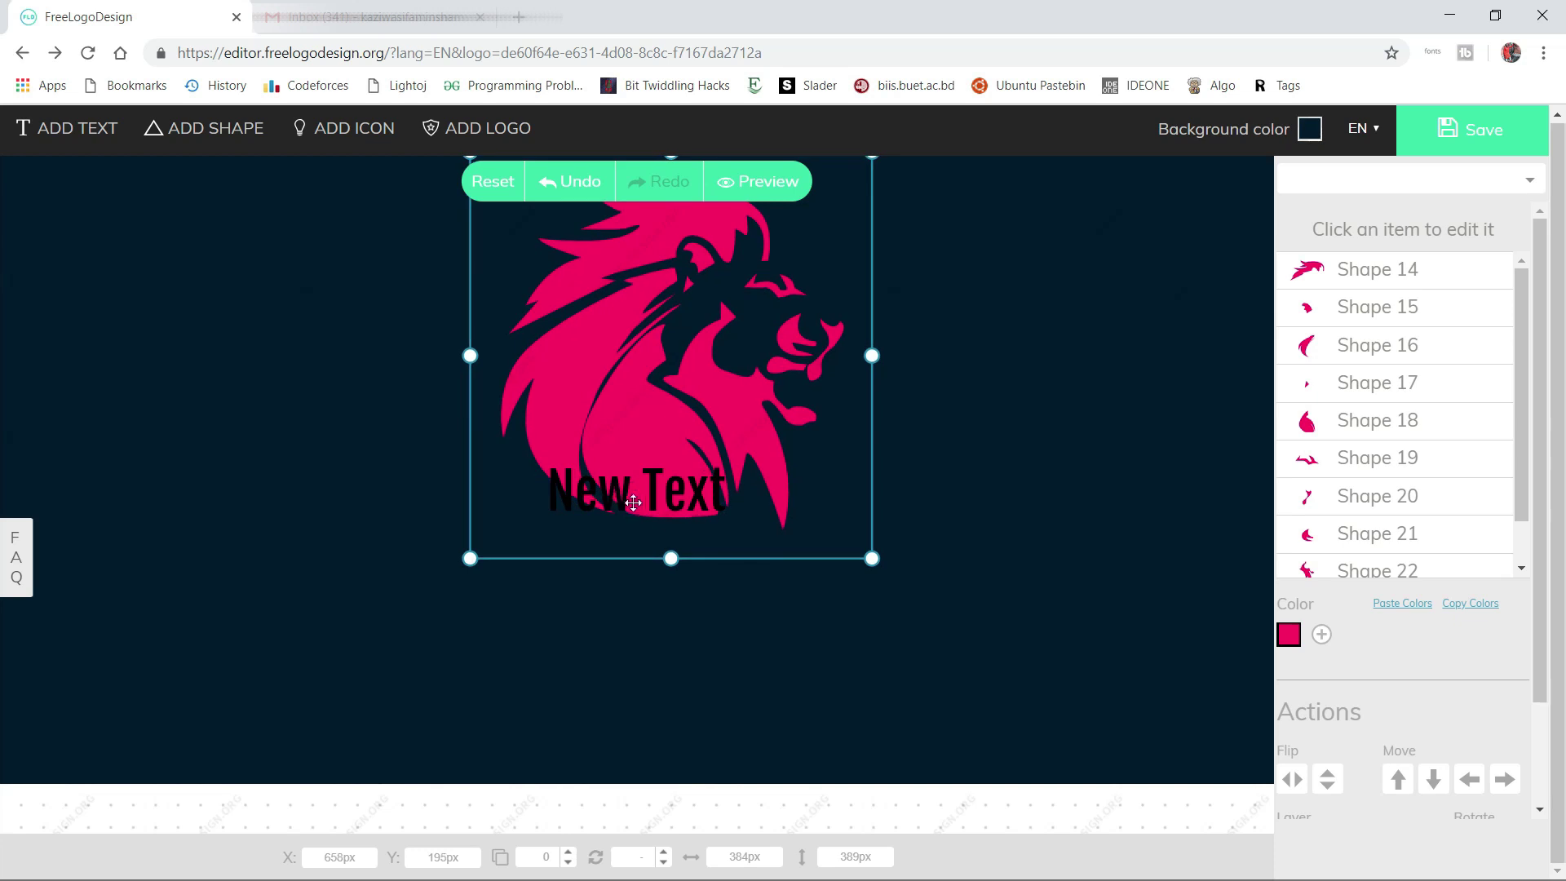
pyautogui.click(635, 493)
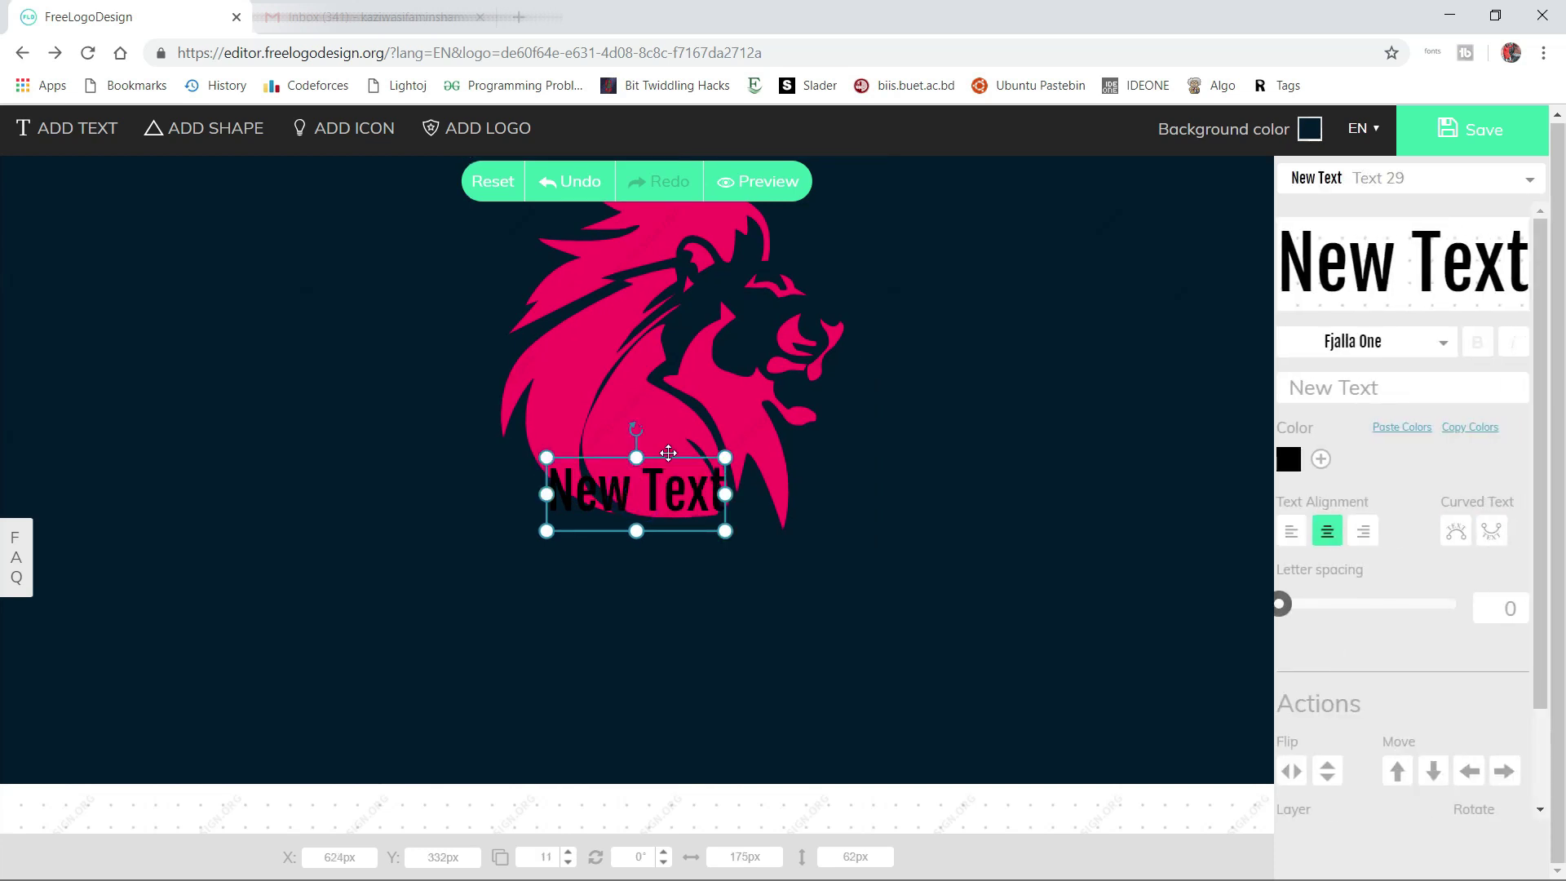
pyautogui.moveTo(672, 465); pyautogui.dragTo(672, 561)
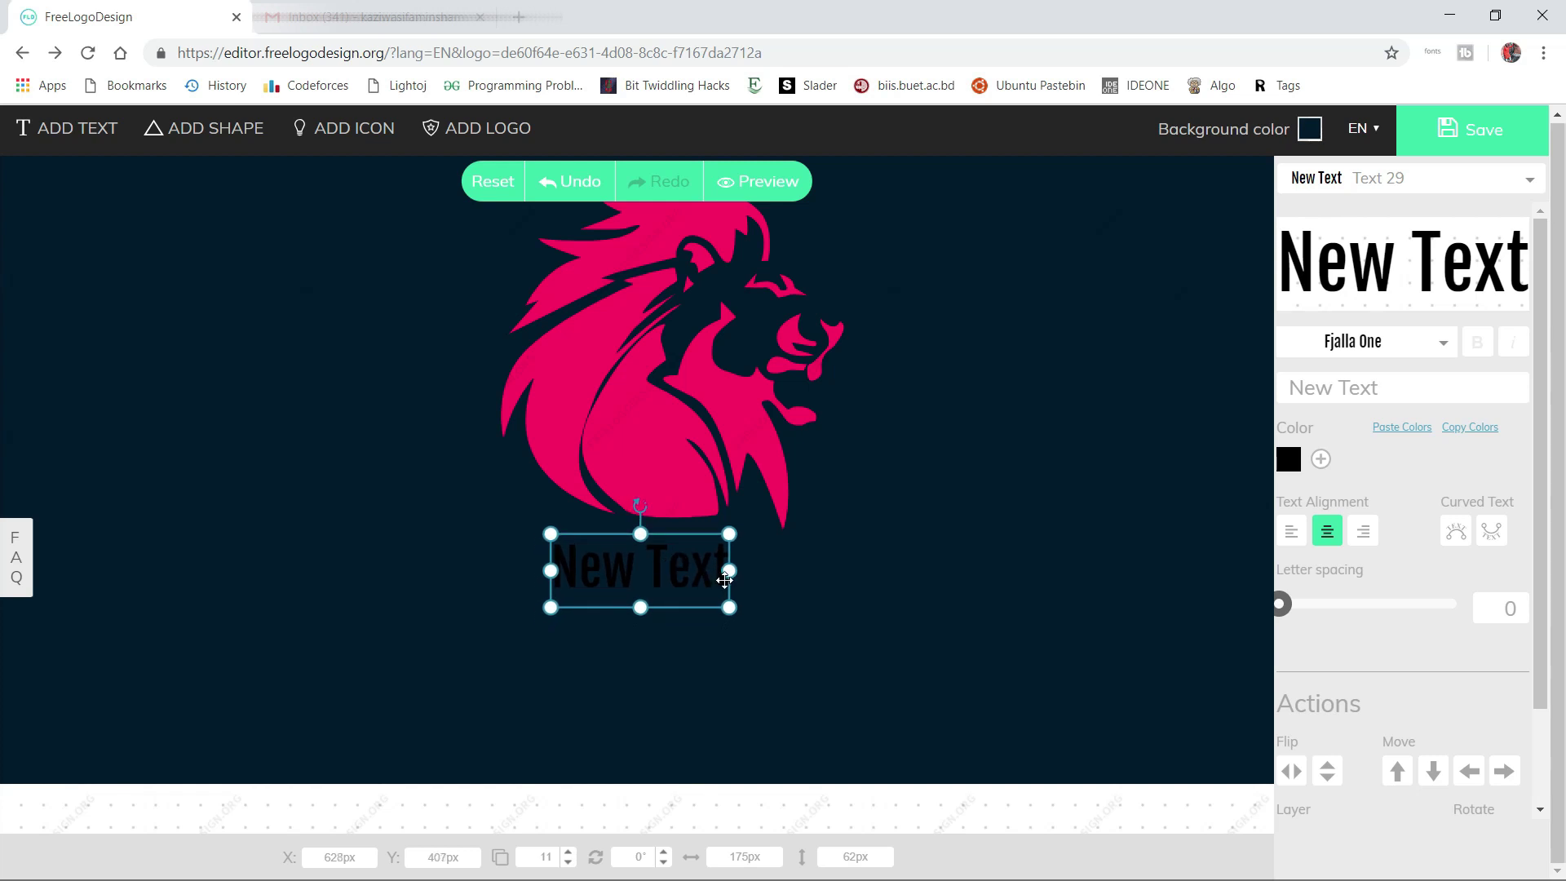
# Enlarge the placeholder text to about 432 by 103 px and keep it roughly centered under the lion
pyautogui.moveTo(730, 615); pyautogui.dragTo(889, 670)
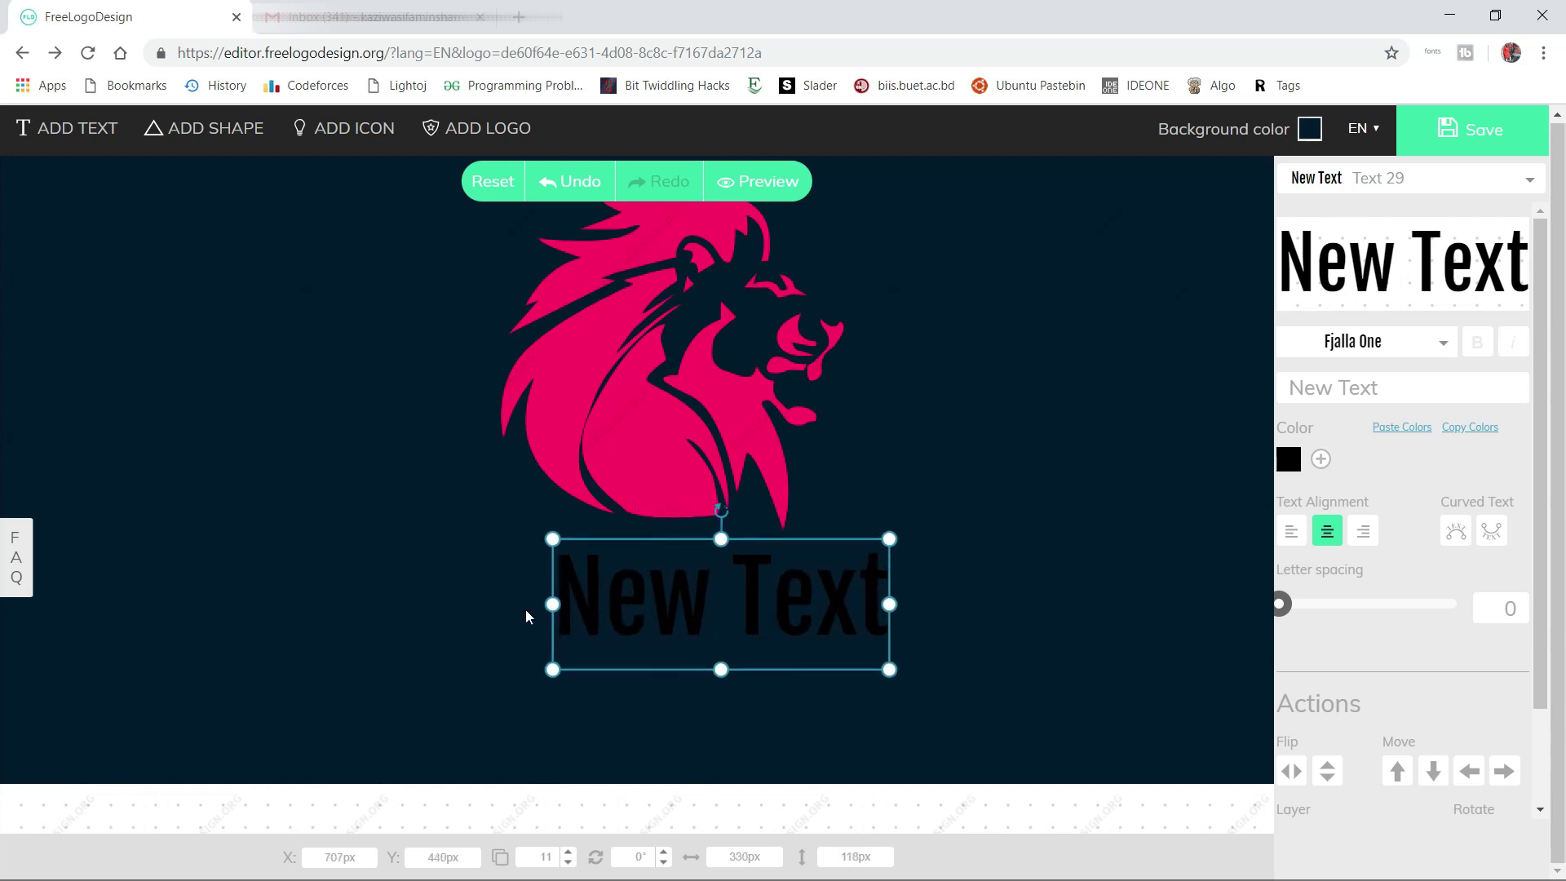
pyautogui.moveTo(548, 604); pyautogui.dragTo(448, 571)
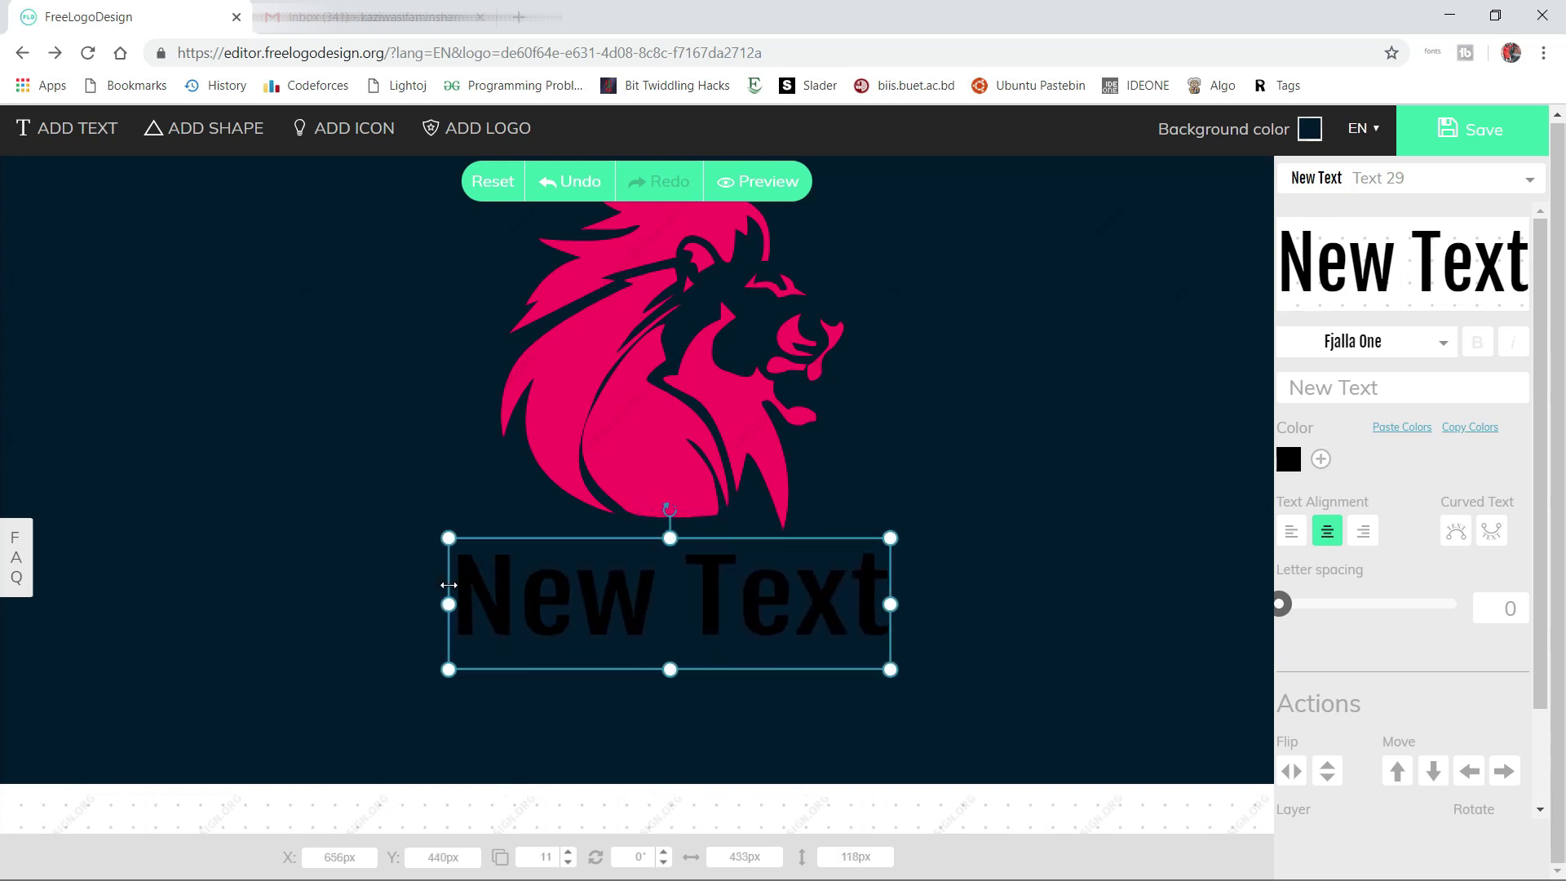
pyautogui.moveTo(630, 623); pyautogui.dragTo(676, 640)
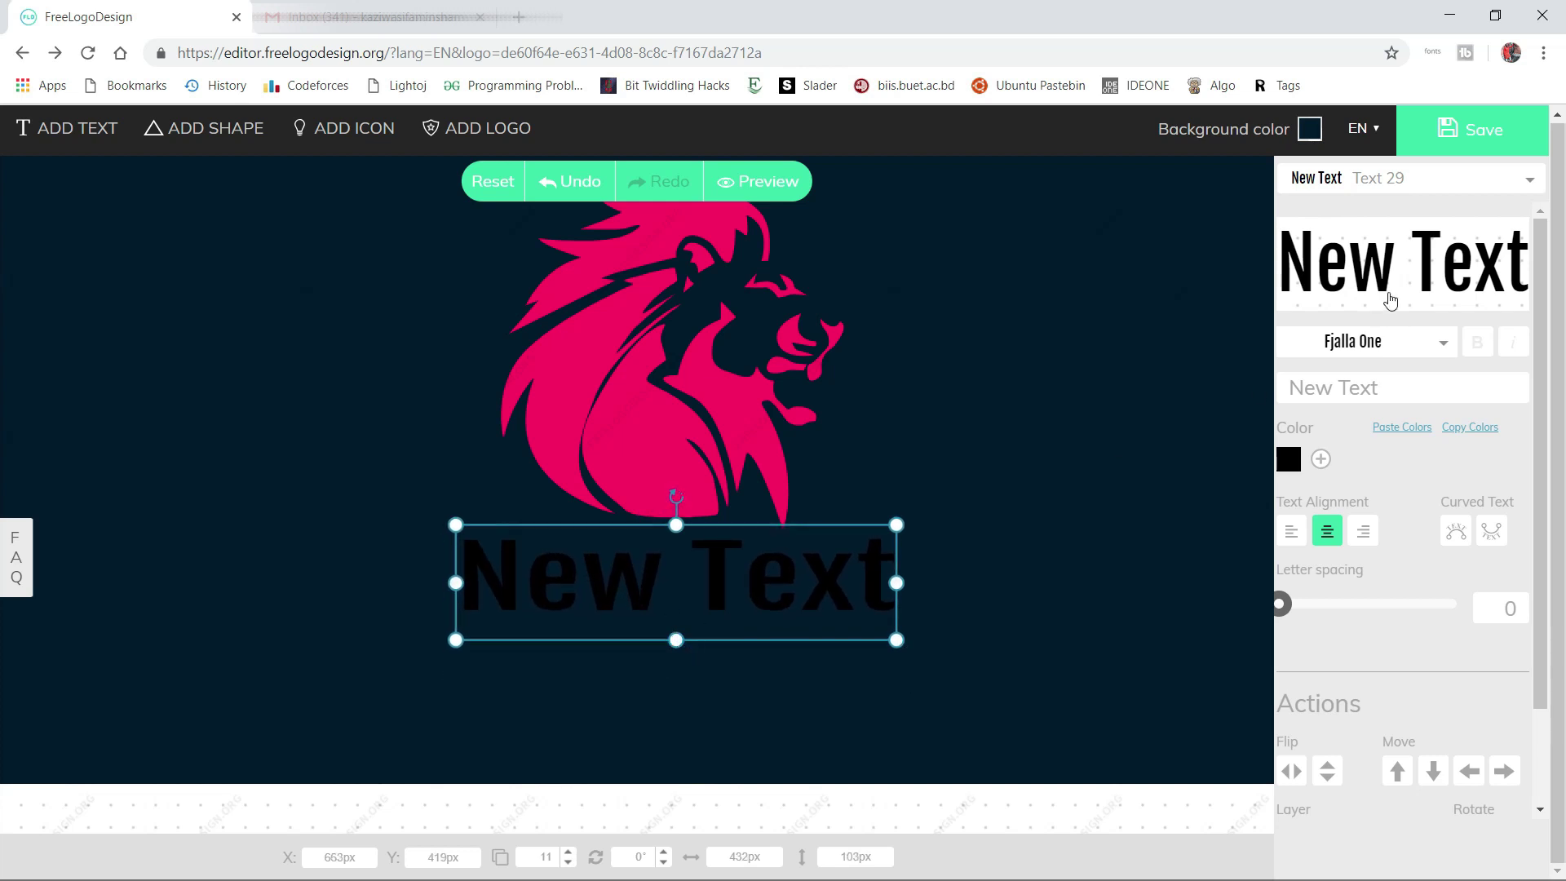
# Change the placeholder text to VERSATILE and reduce its height to about 84 px
pyautogui.tripleClick(1385, 387)
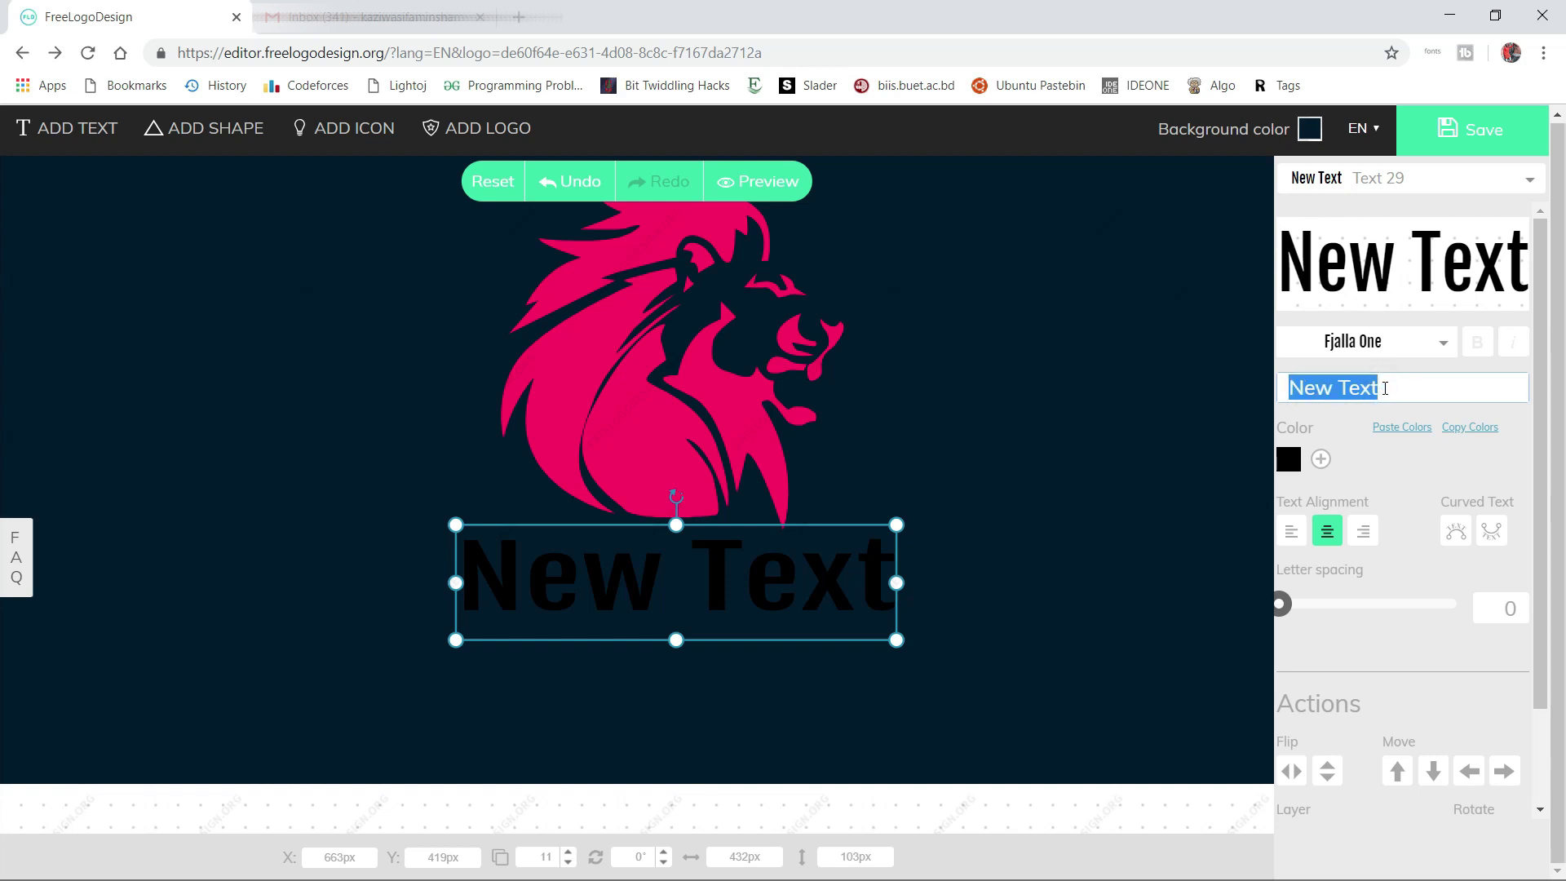
pyautogui.write('VERSA')
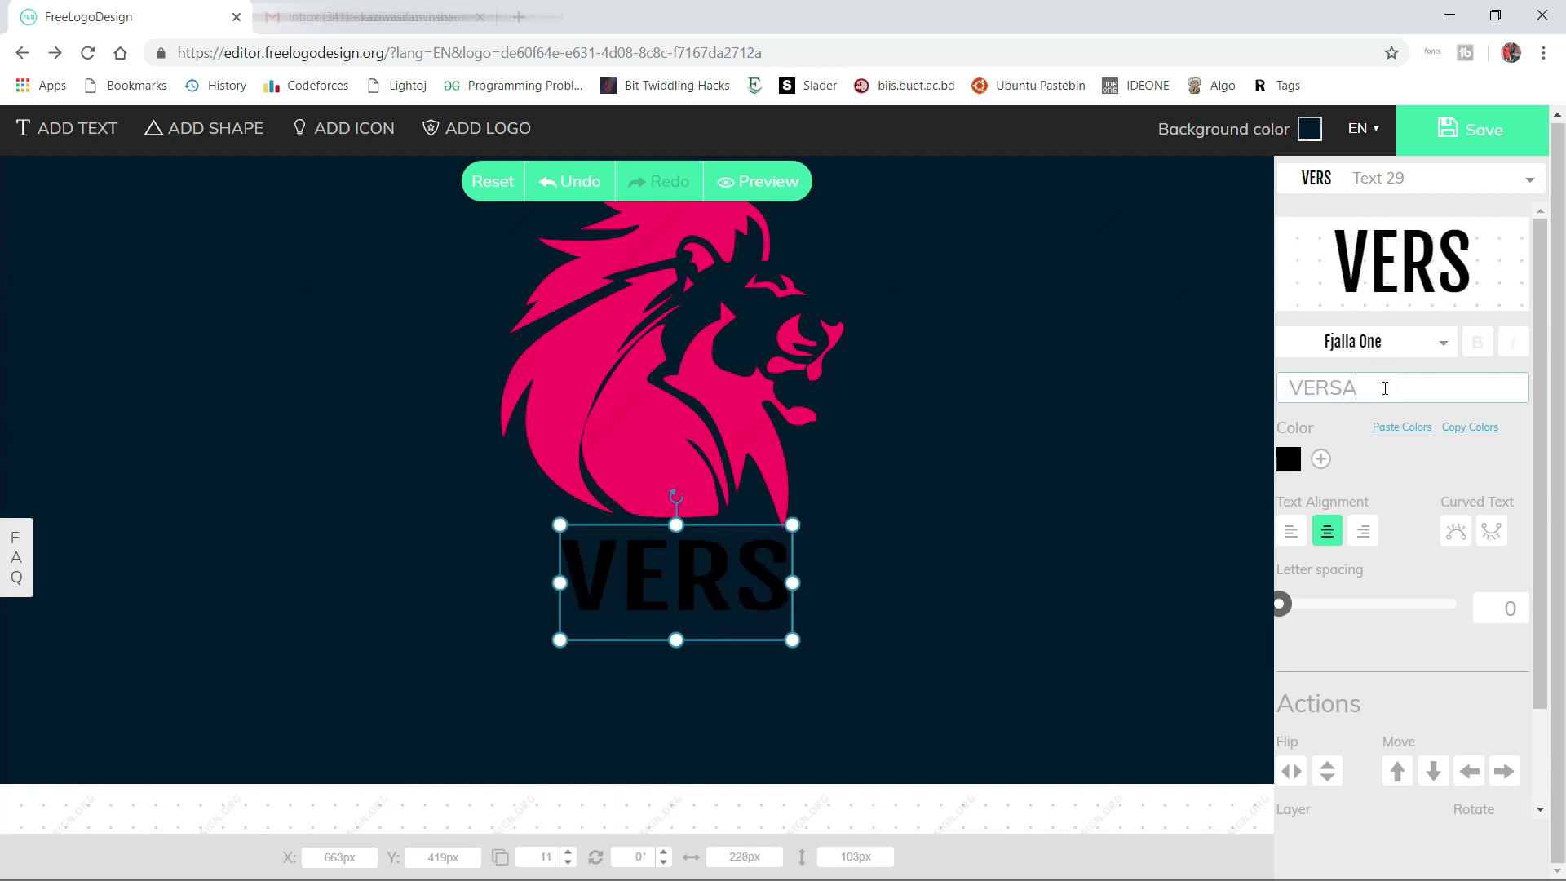
pyautogui.write('TILE')
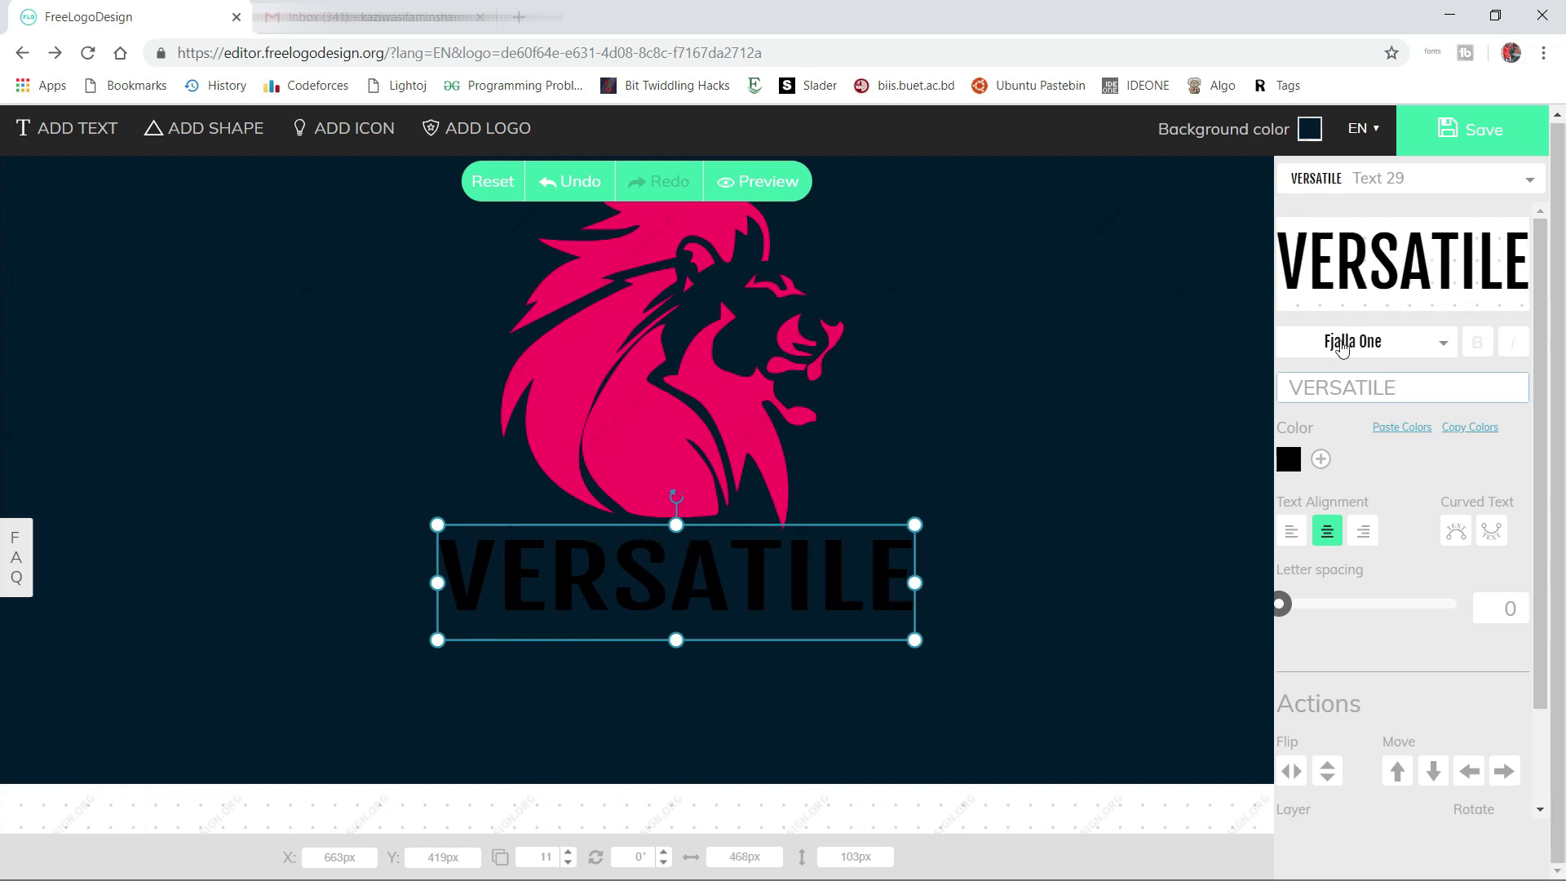
pyautogui.moveTo(677, 639); pyautogui.dragTo(676, 622)
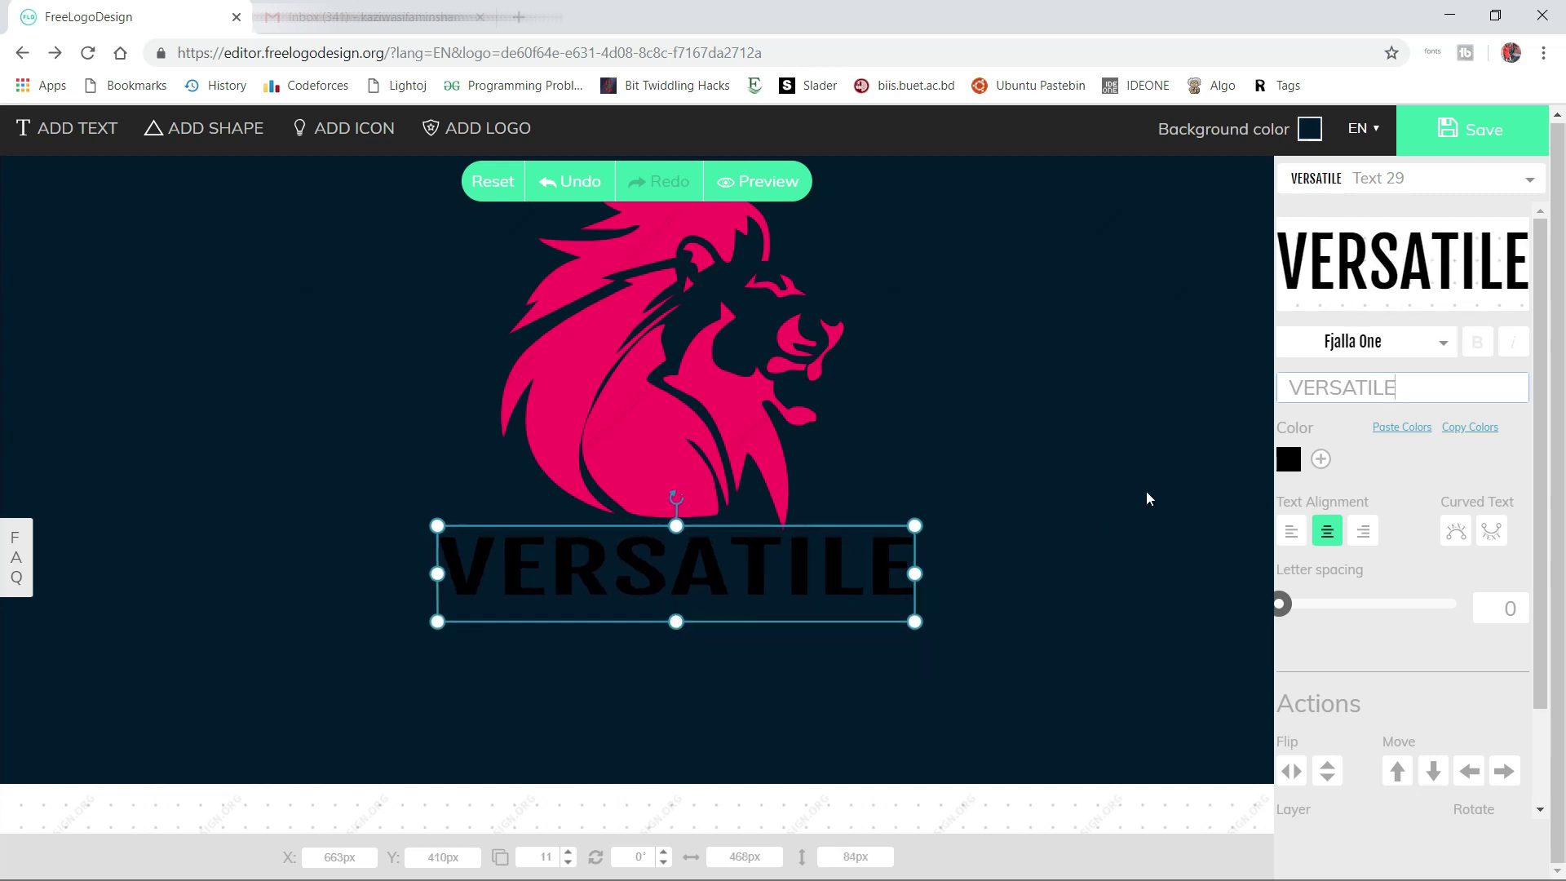
# Preview several fonts on the VERSATILE text and set it to the dripping font Nosifer
pyautogui.click(1373, 342)
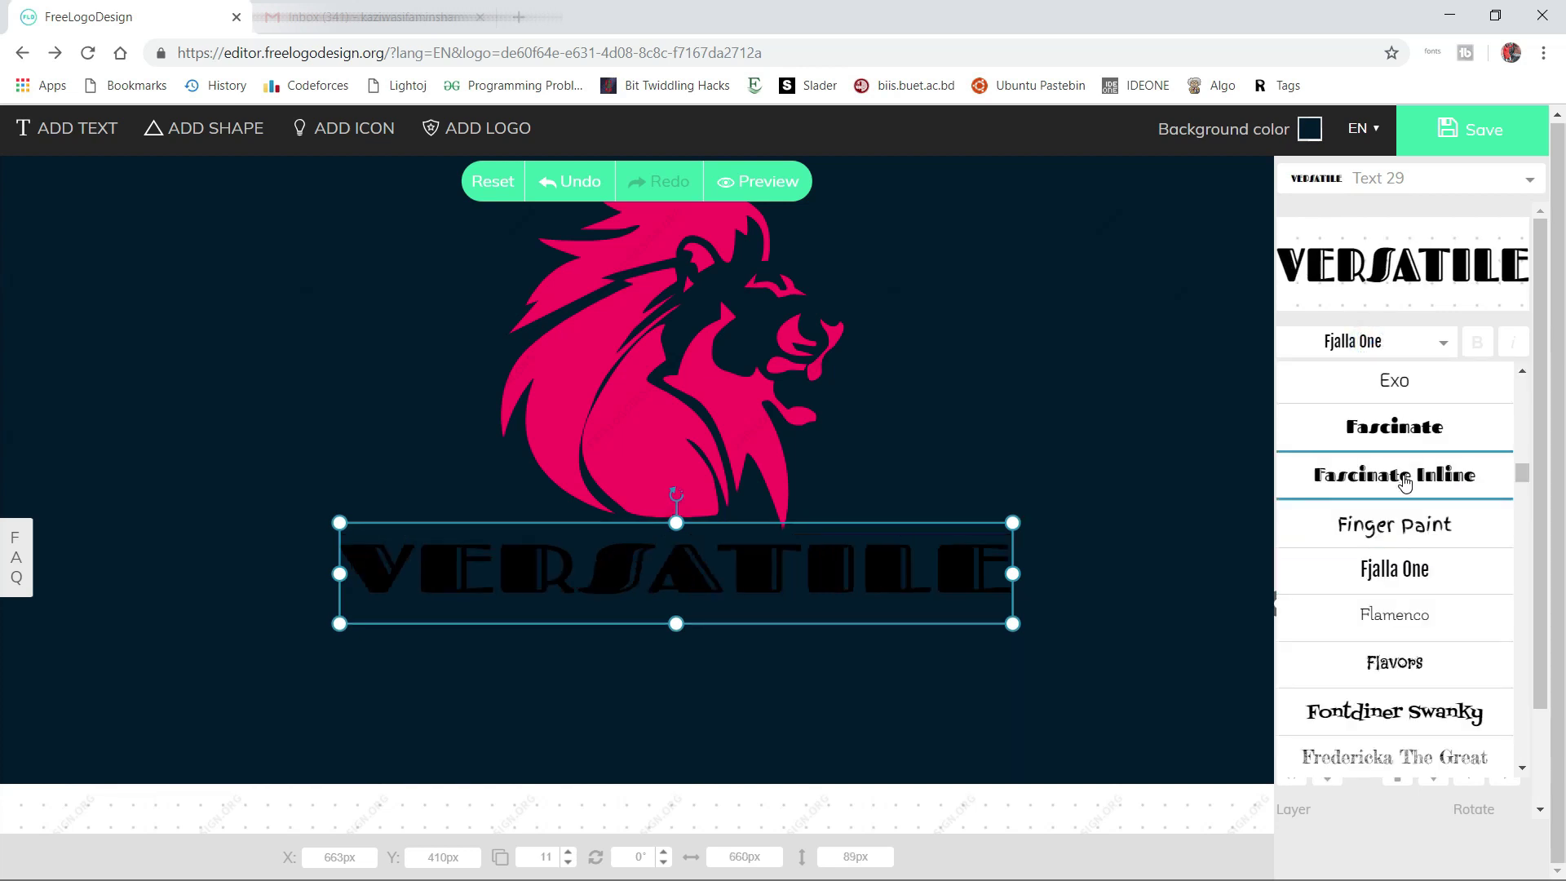
pyautogui.scroll(-8, 1405, 473)
pyautogui.scroll(-15, 1404, 478)
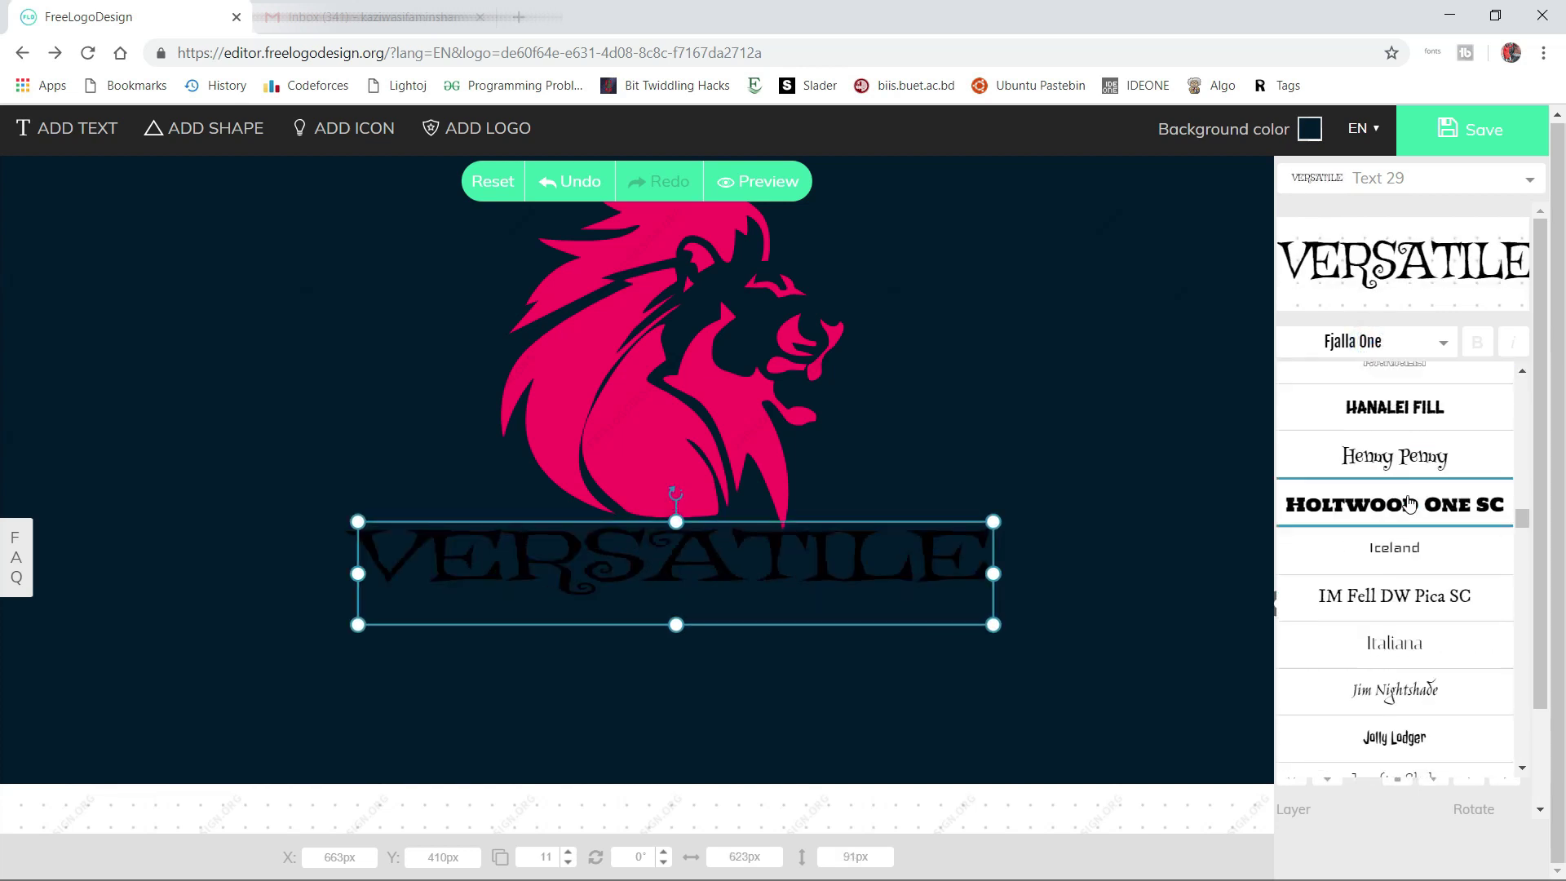
pyautogui.scroll(-15, 1409, 507)
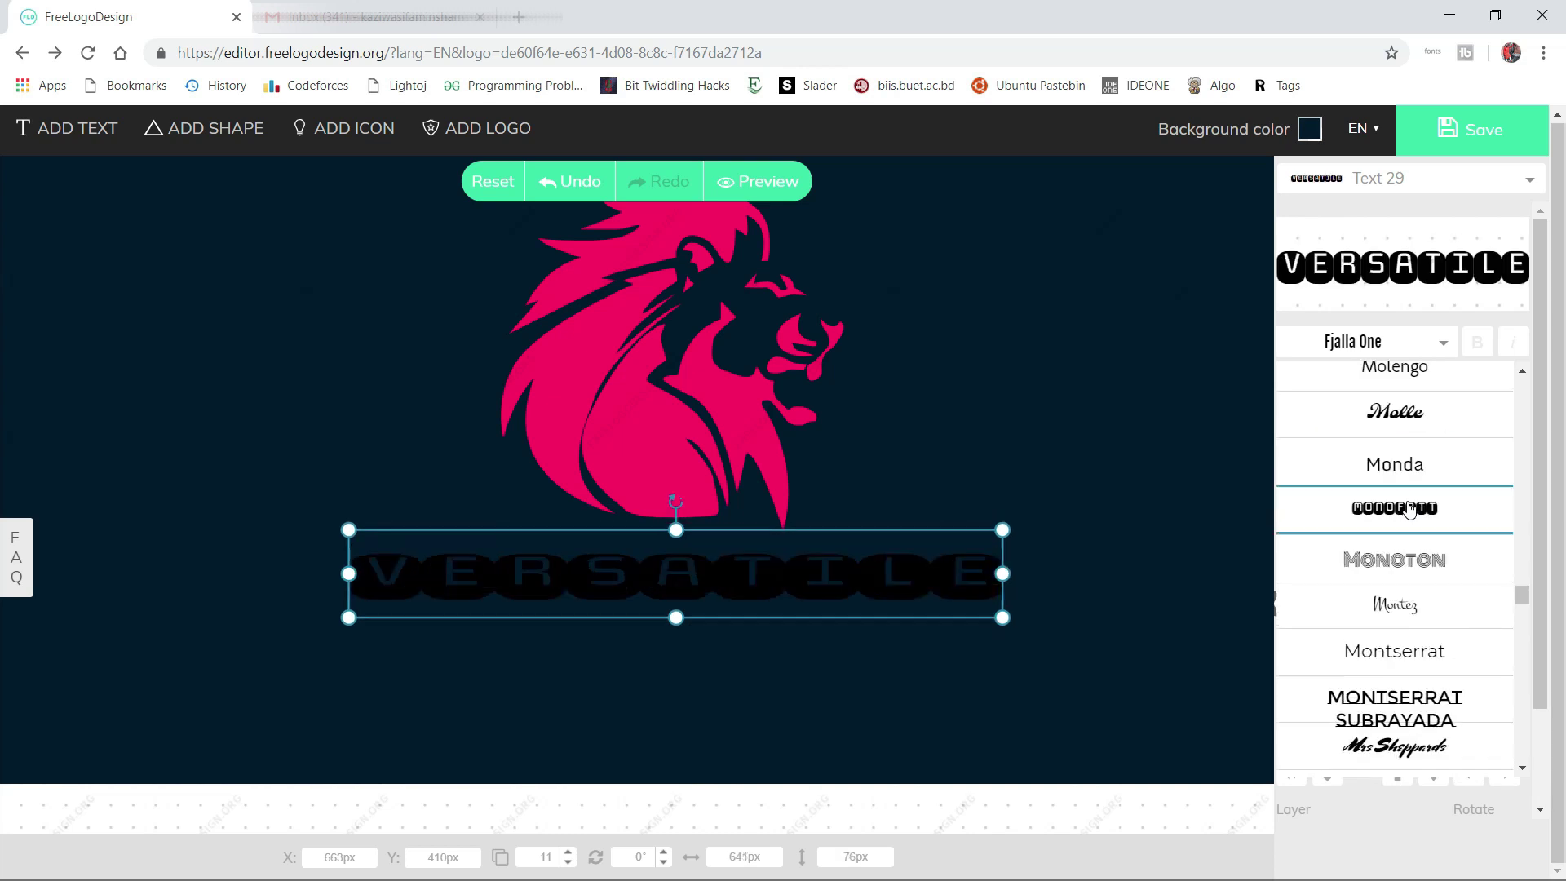
pyautogui.scroll(-3, 1408, 507)
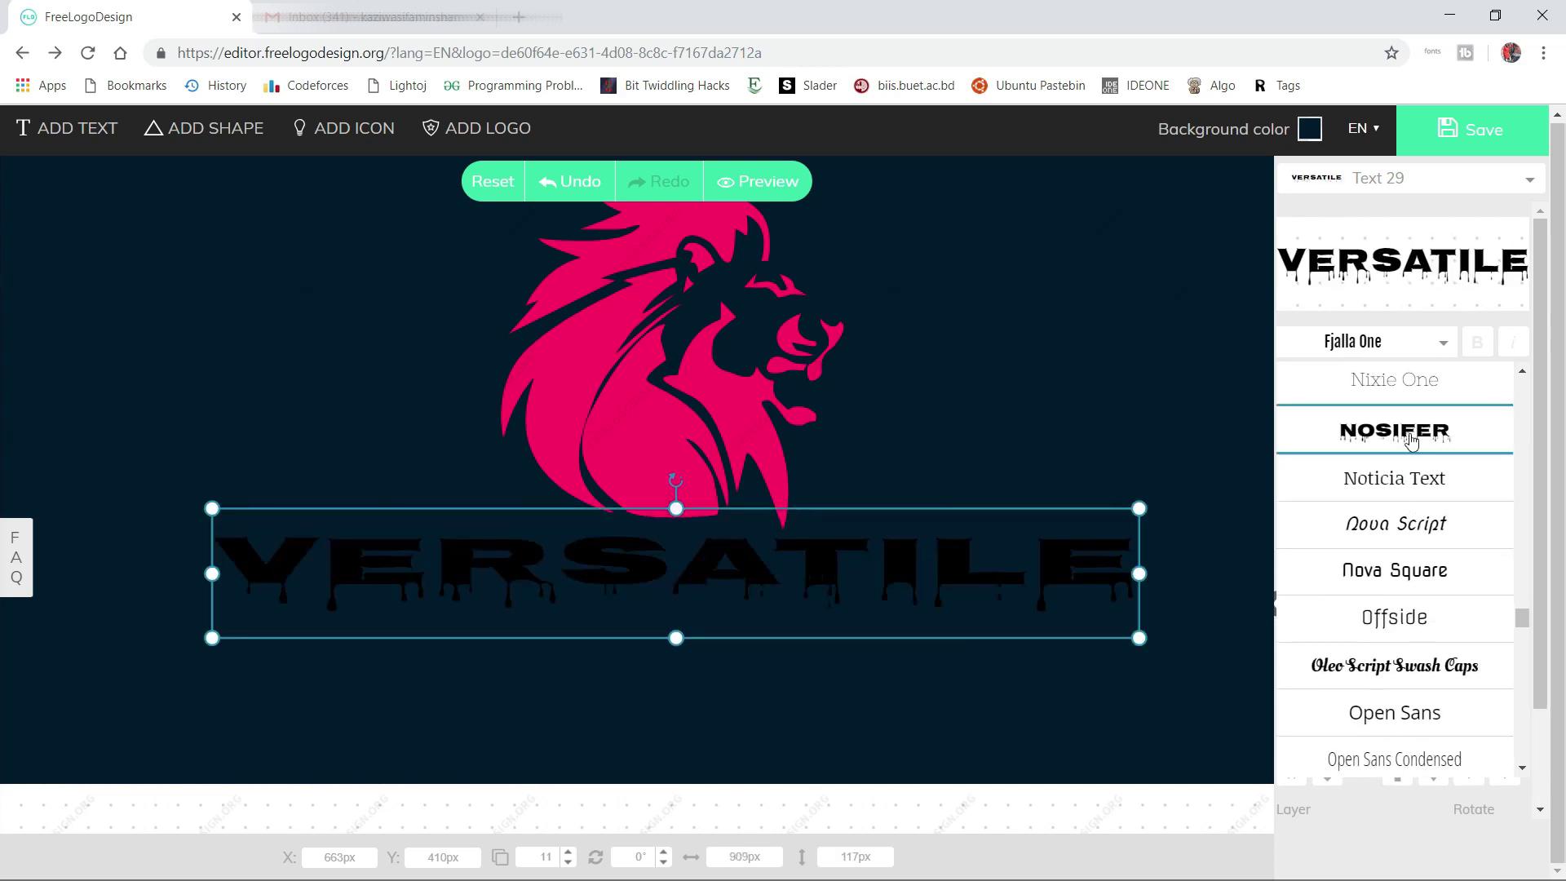
pyautogui.click(1394, 427)
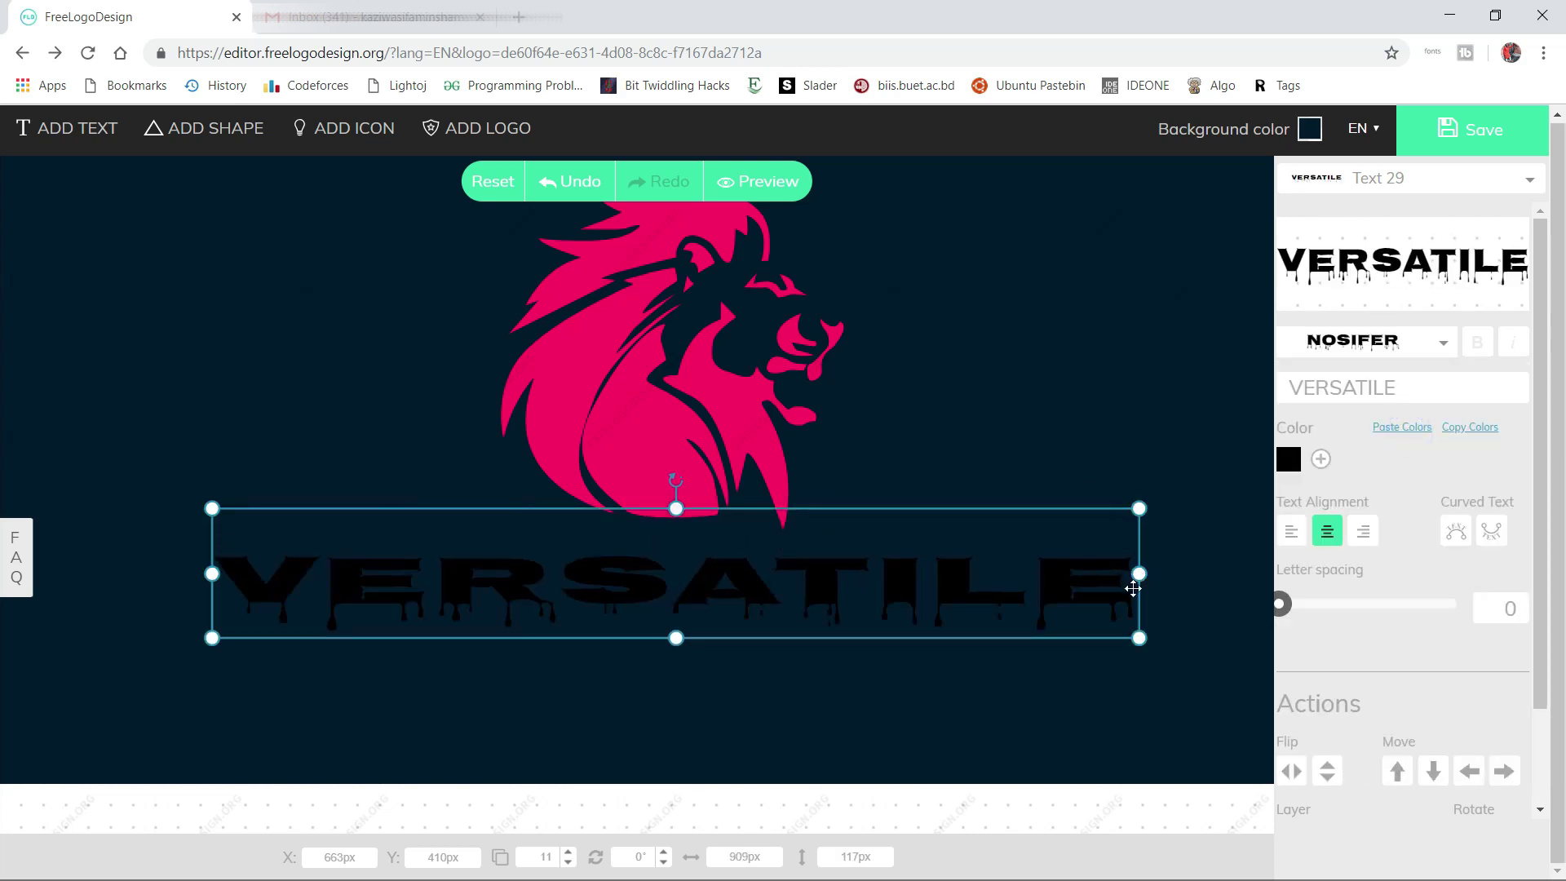
# Narrow the VERSATILE text to about 740 px and reposition it centered beneath the lion
pyautogui.moveTo(1141, 576); pyautogui.dragTo(967, 575)
pyautogui.moveTo(557, 586); pyautogui.dragTo(632, 572)
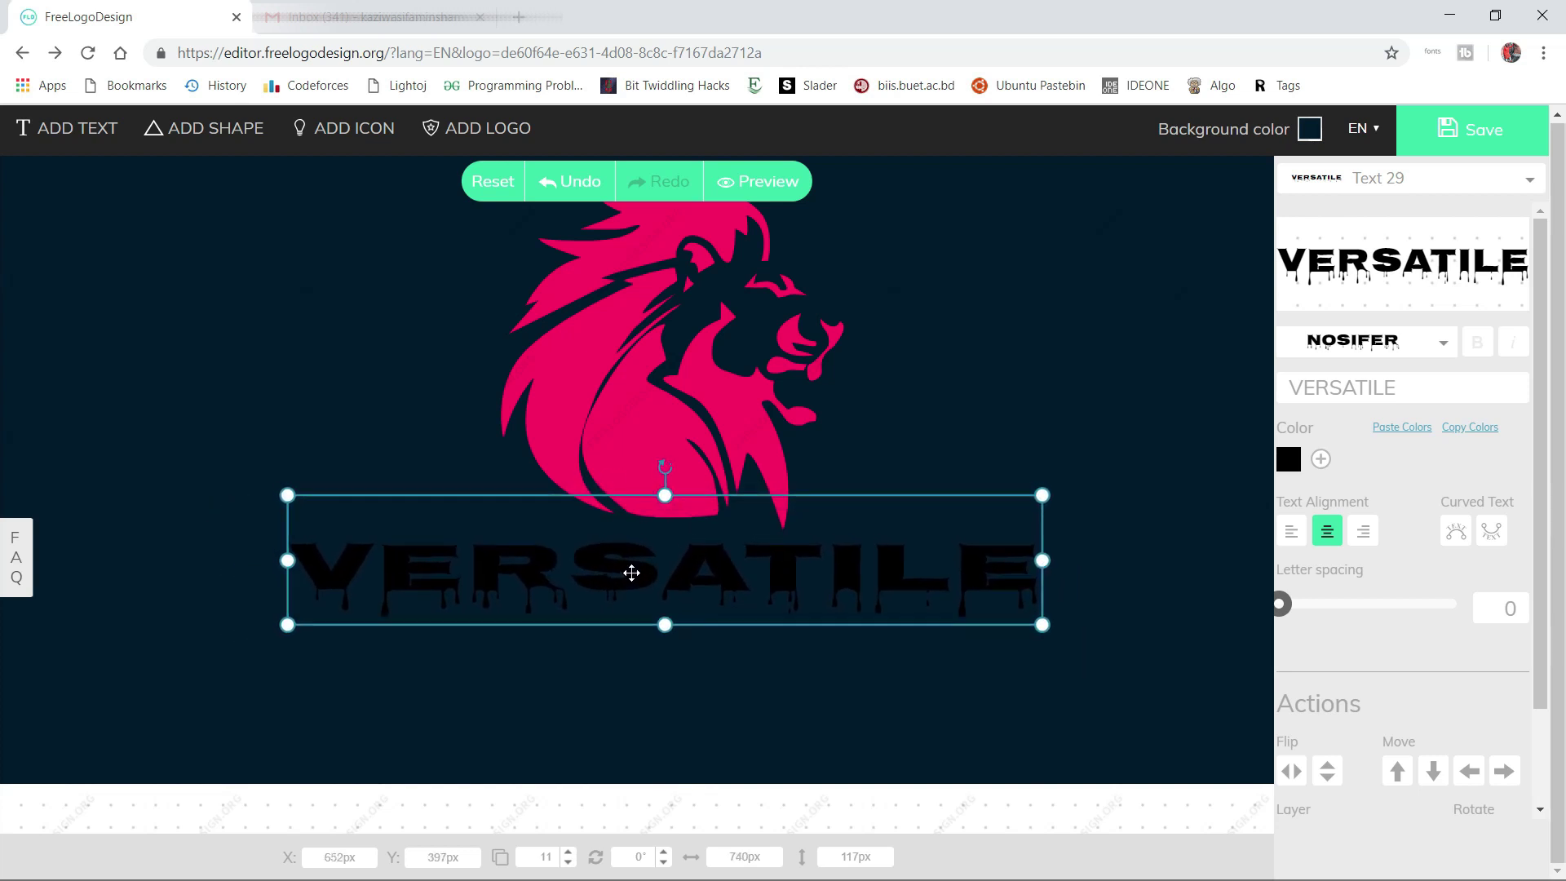
pyautogui.click(928, 377)
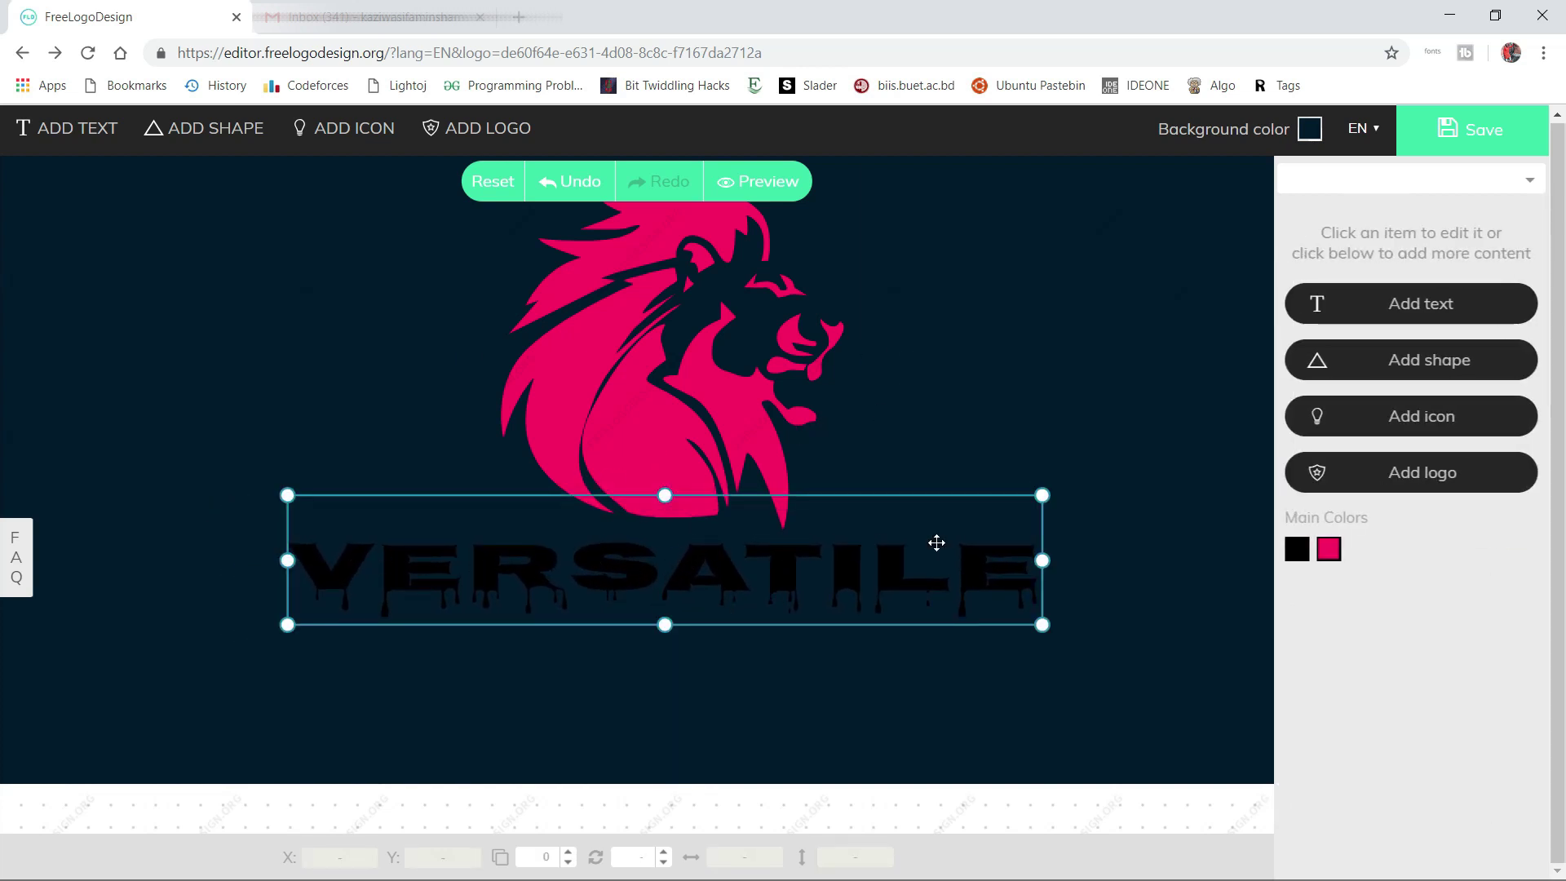
# Apply the upward Curved Text option to VERSATILE and lower both ends of its path to form an arch
pyautogui.click(834, 612)
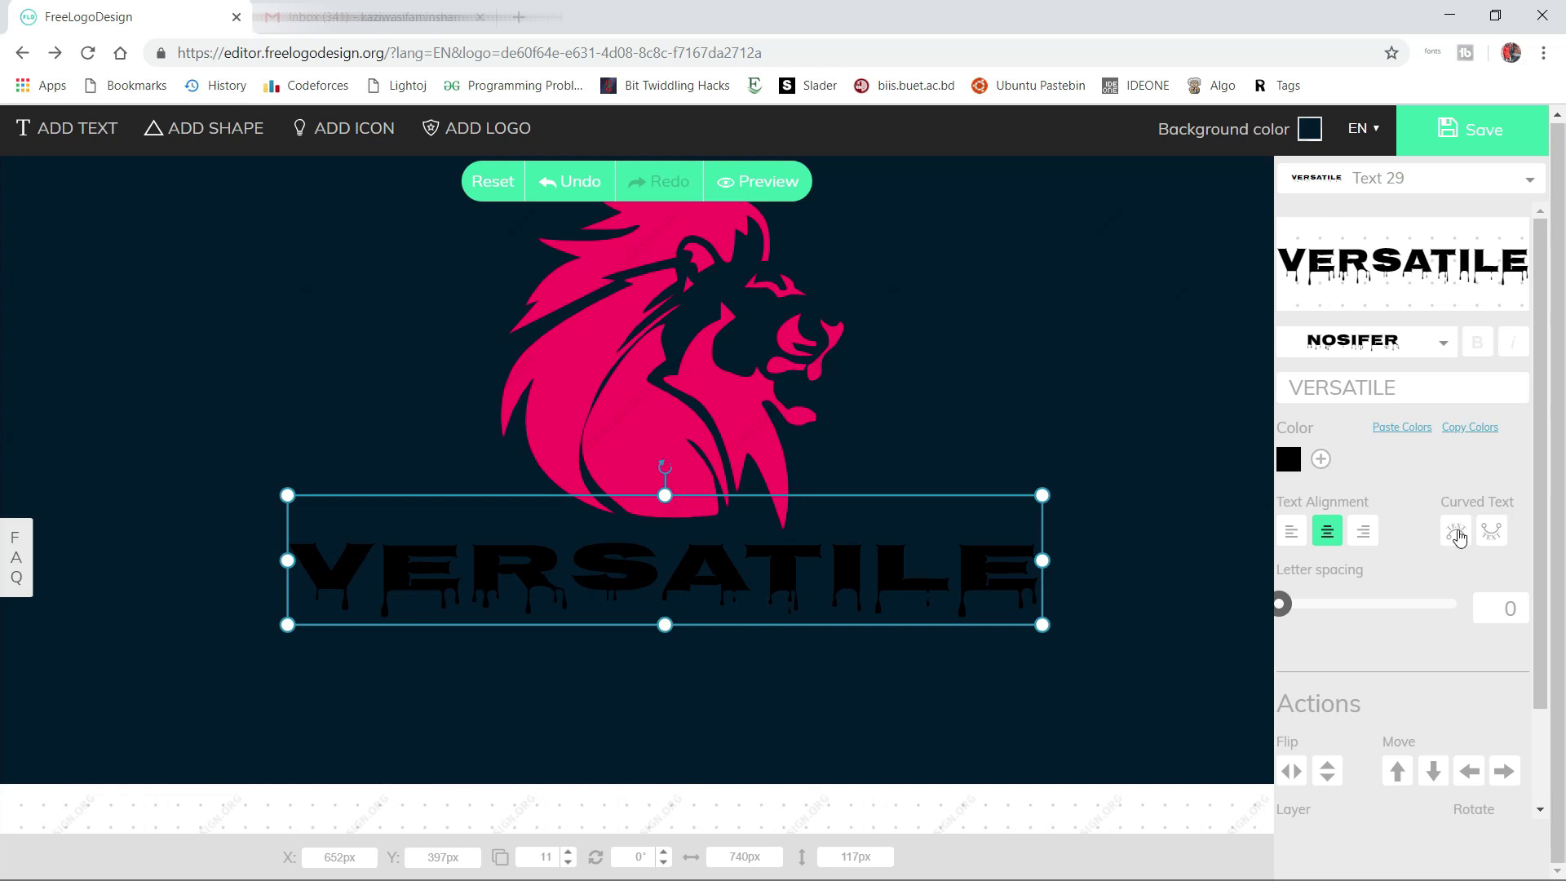
pyautogui.click(1458, 535)
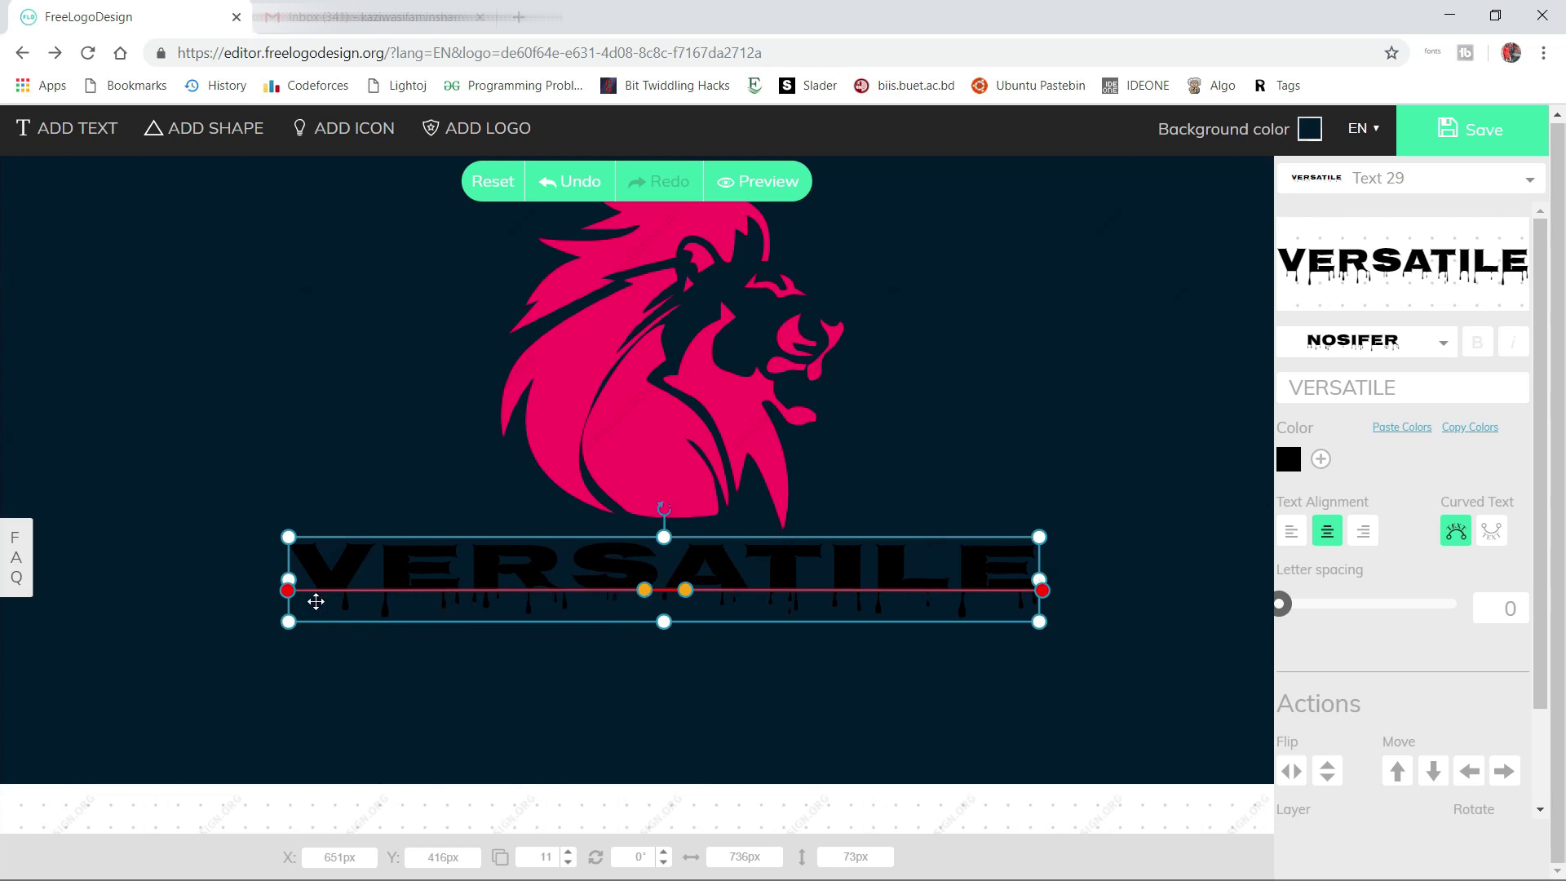
pyautogui.moveTo(292, 598); pyautogui.dragTo(287, 672)
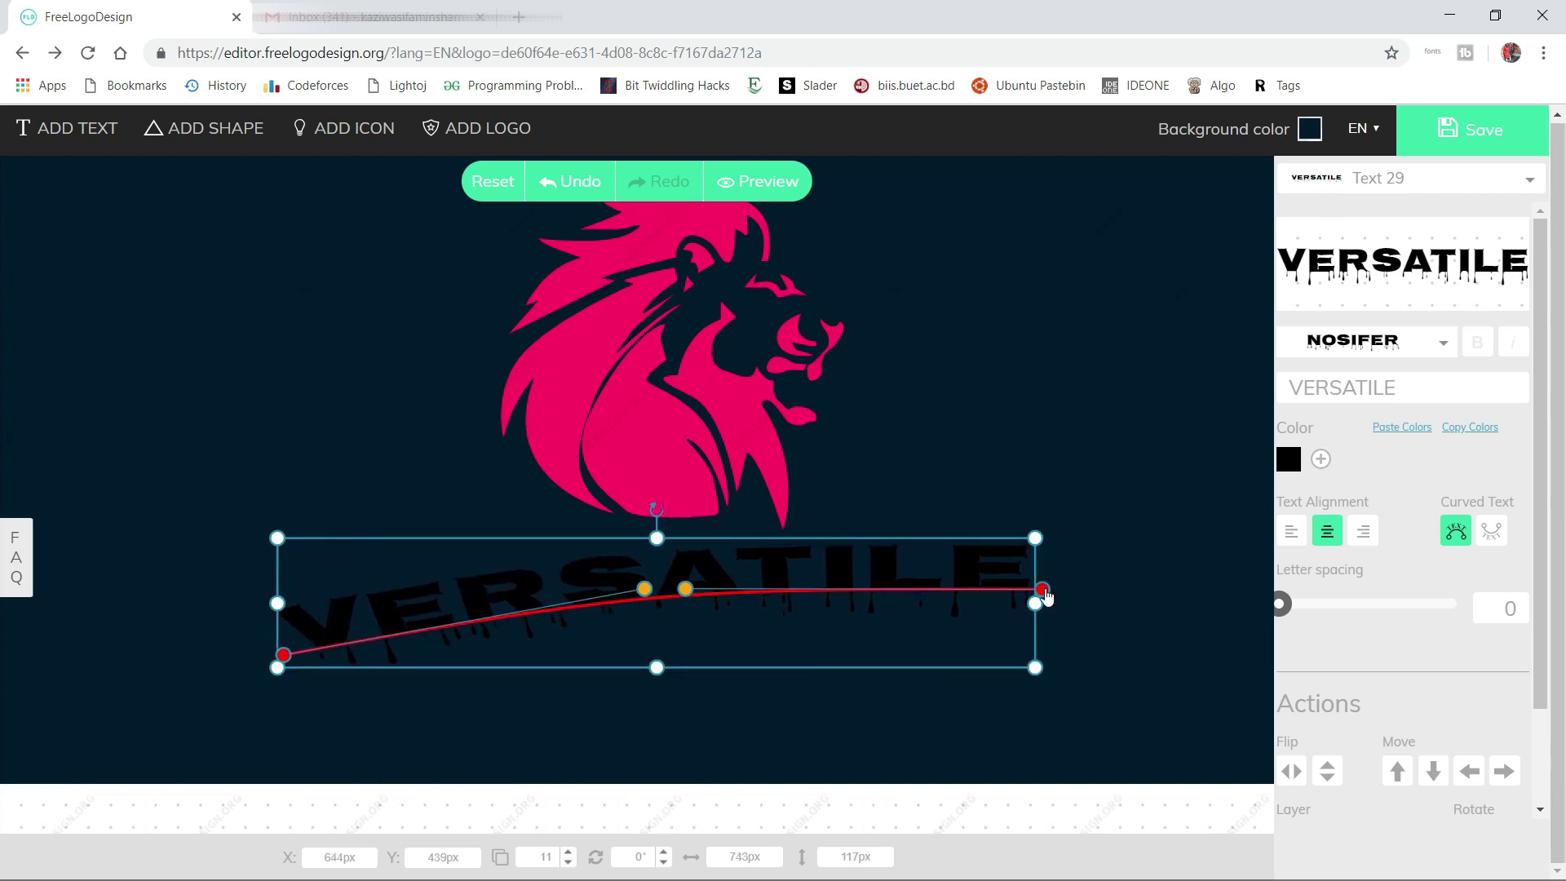
pyautogui.moveTo(1045, 593); pyautogui.dragTo(1073, 690)
pyautogui.moveTo(752, 591); pyautogui.dragTo(755, 572)
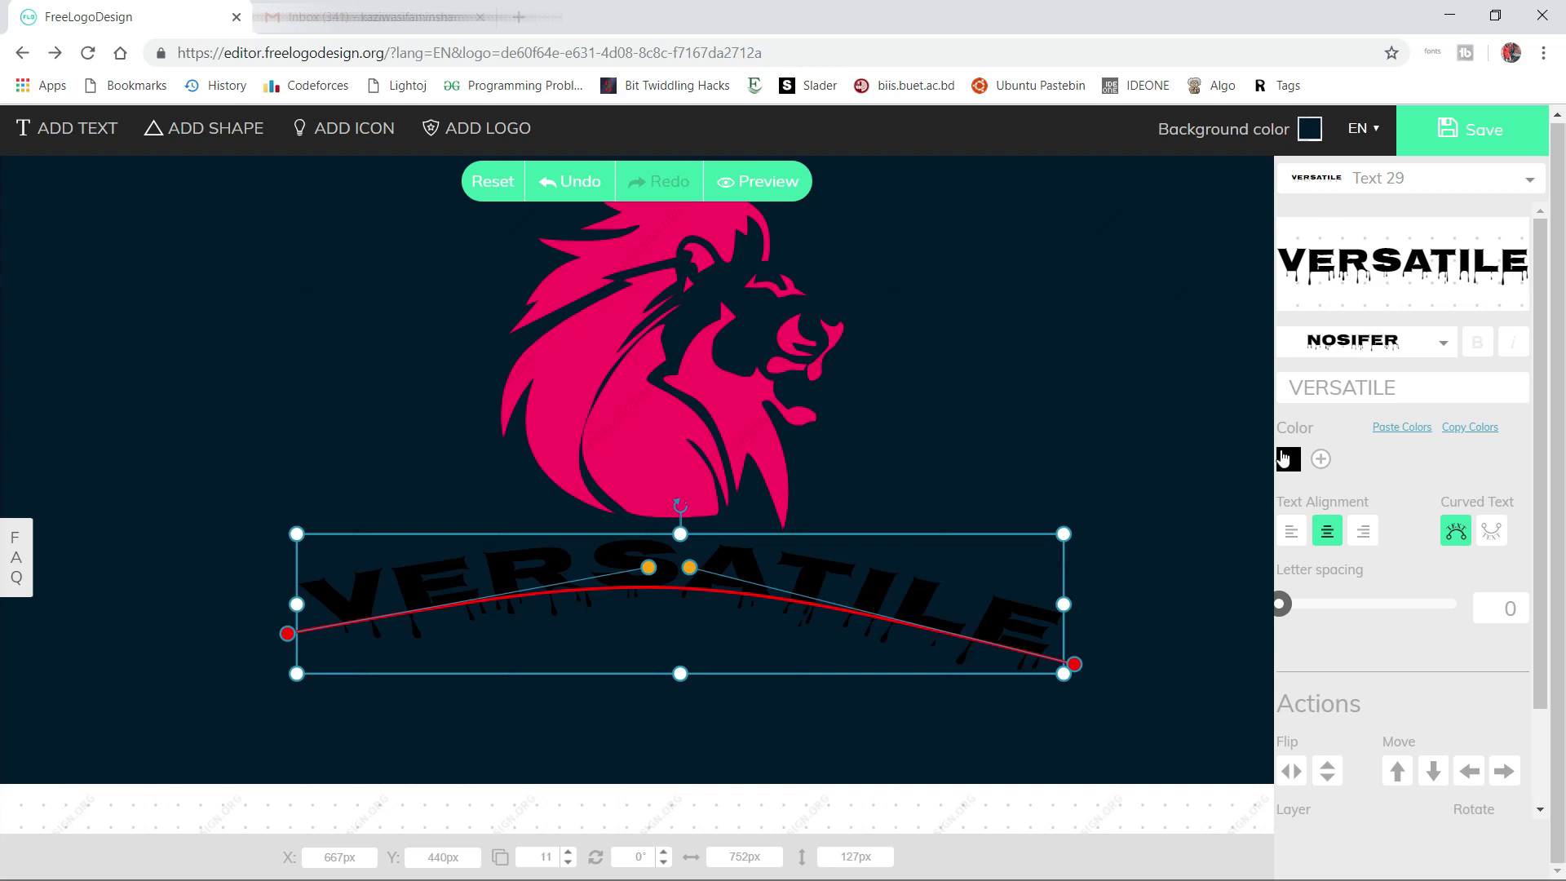
pyautogui.click(1286, 459)
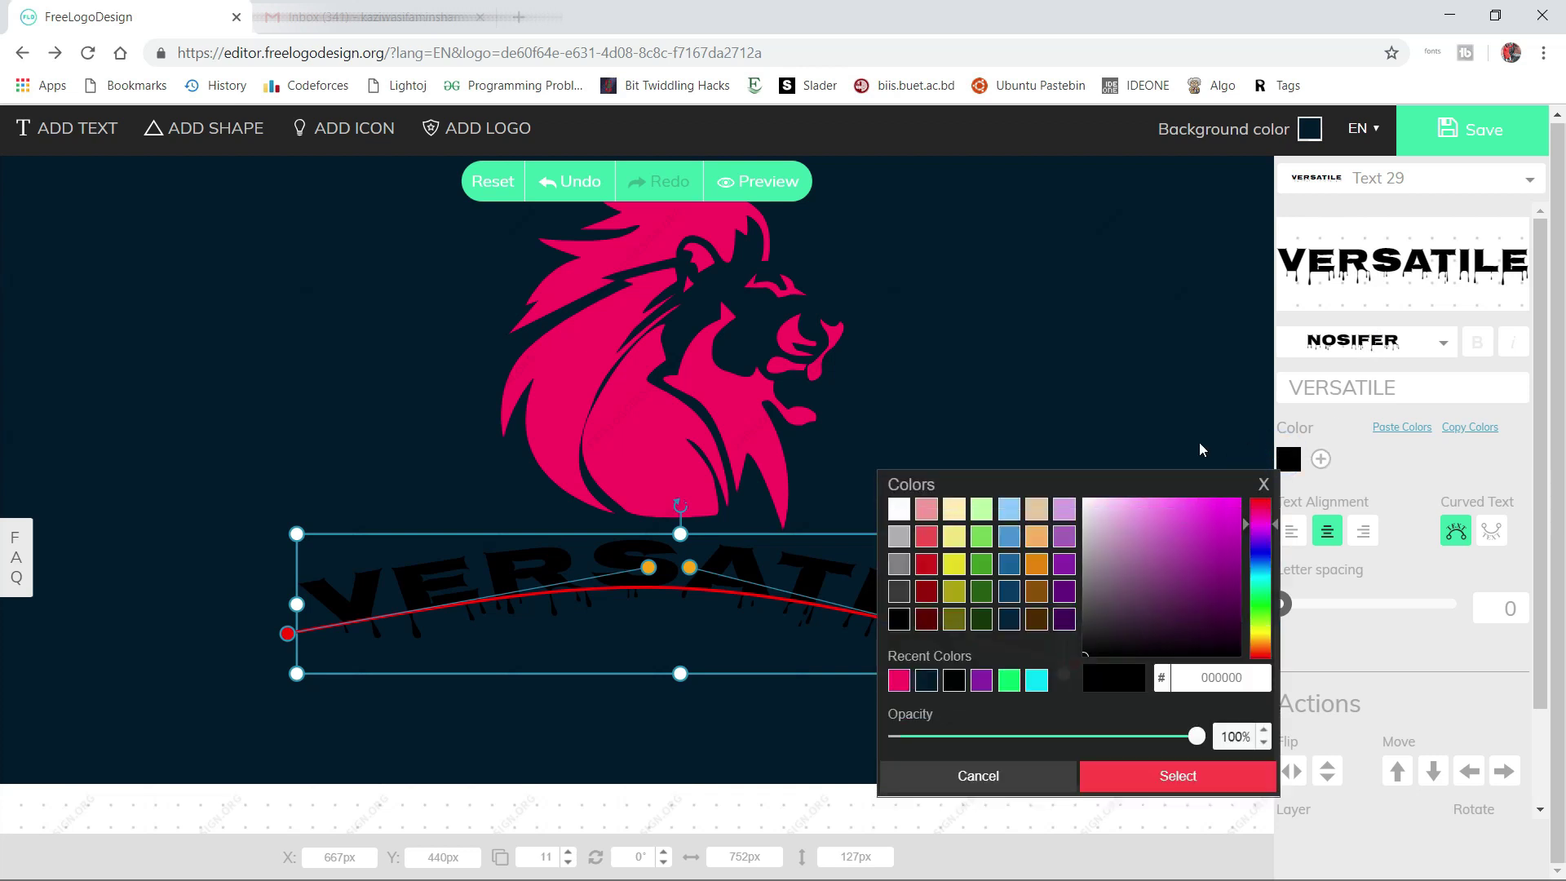
pyautogui.click(1265, 485)
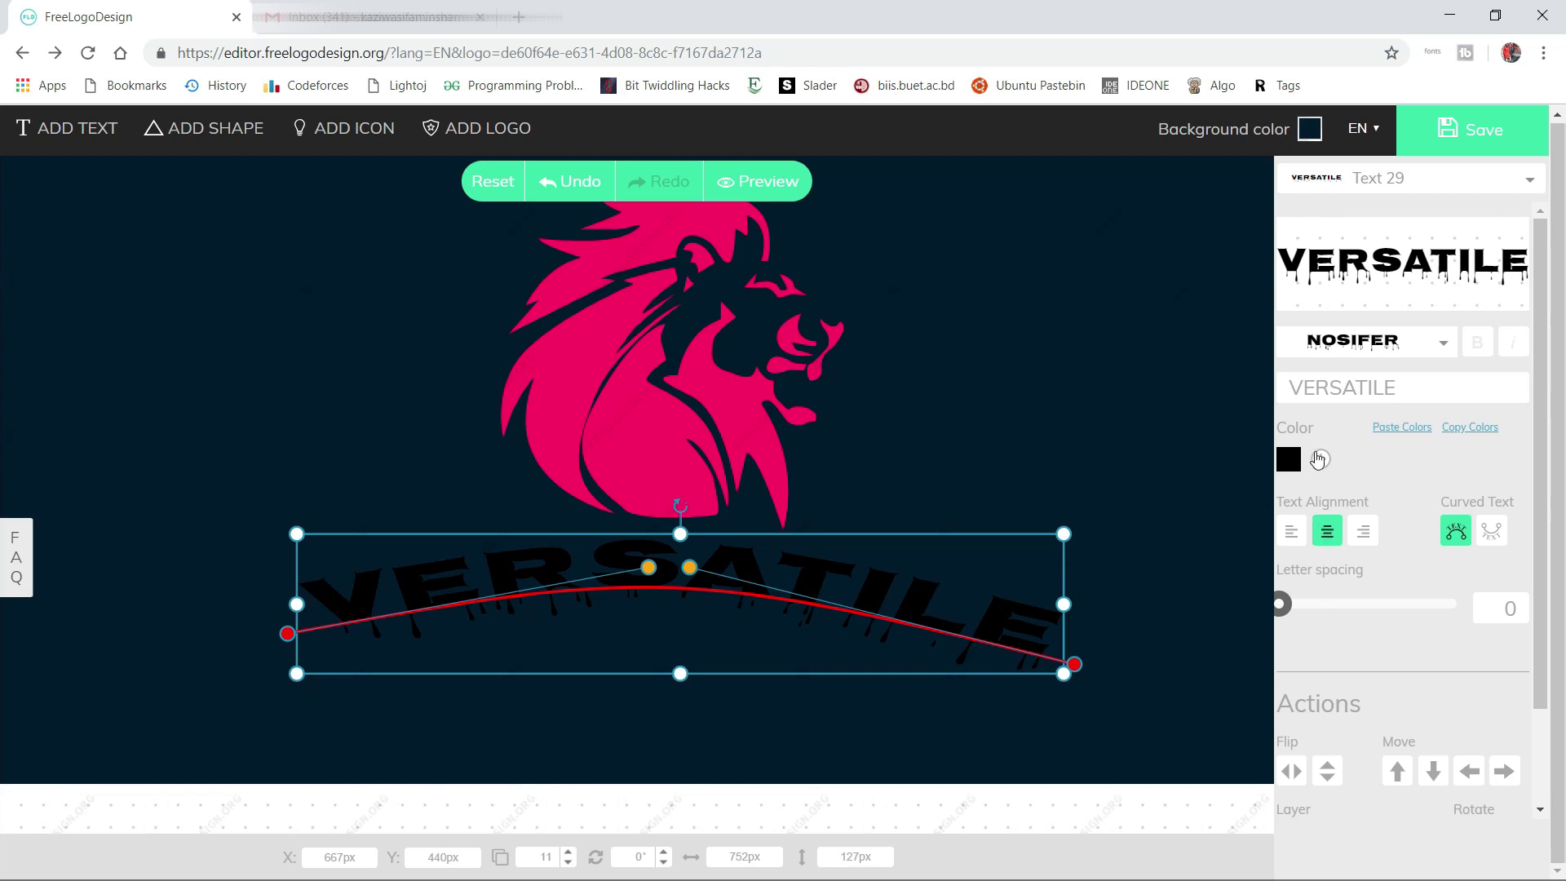
pyautogui.click(1320, 460)
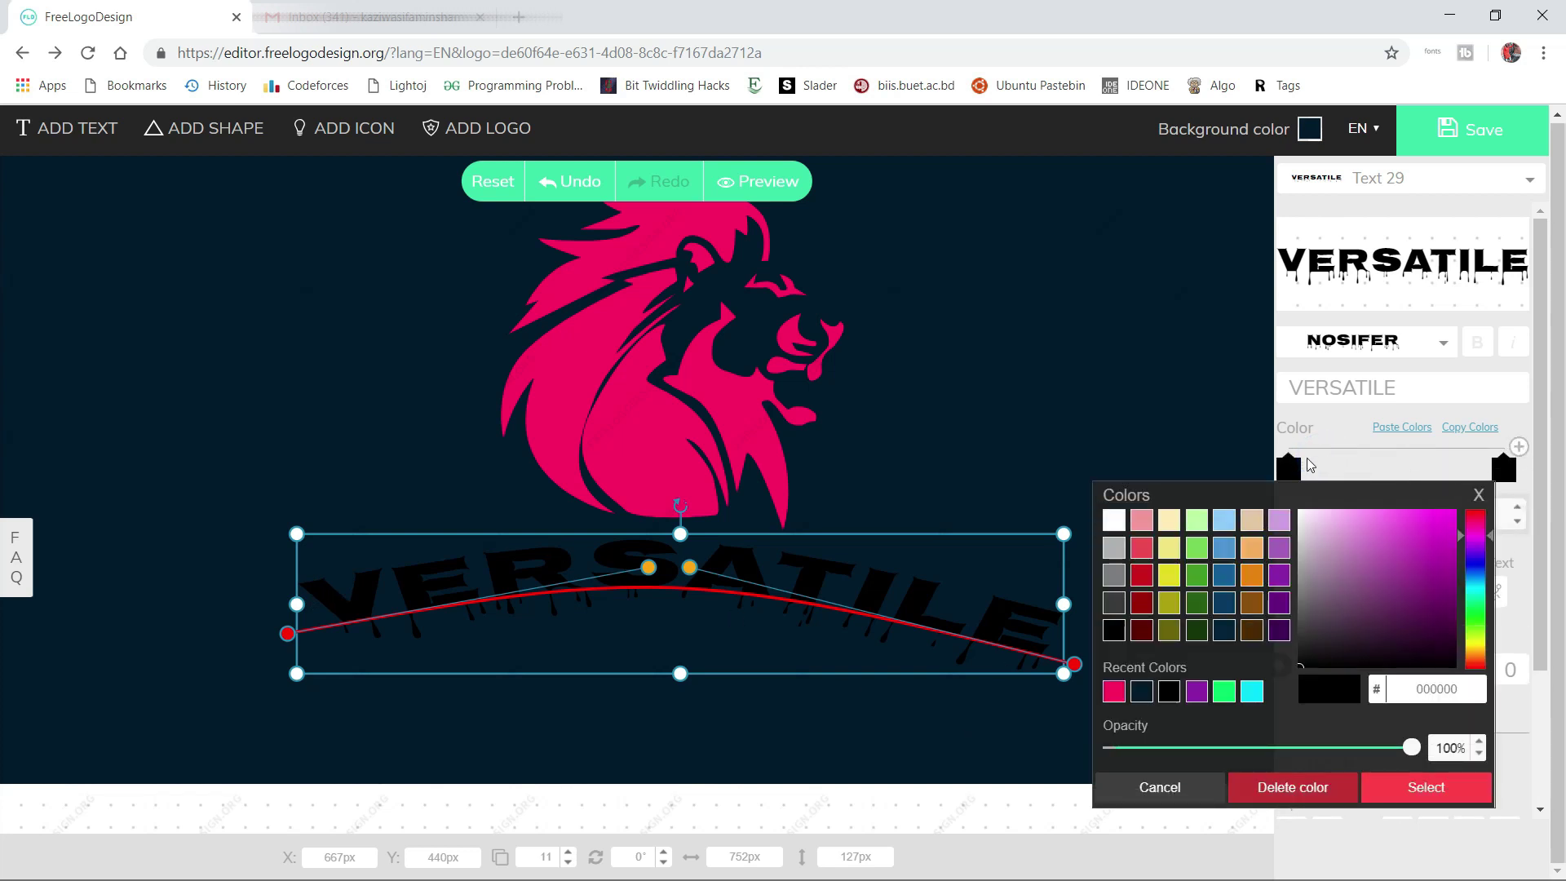
pyautogui.click(1479, 495)
pyautogui.click(1517, 447)
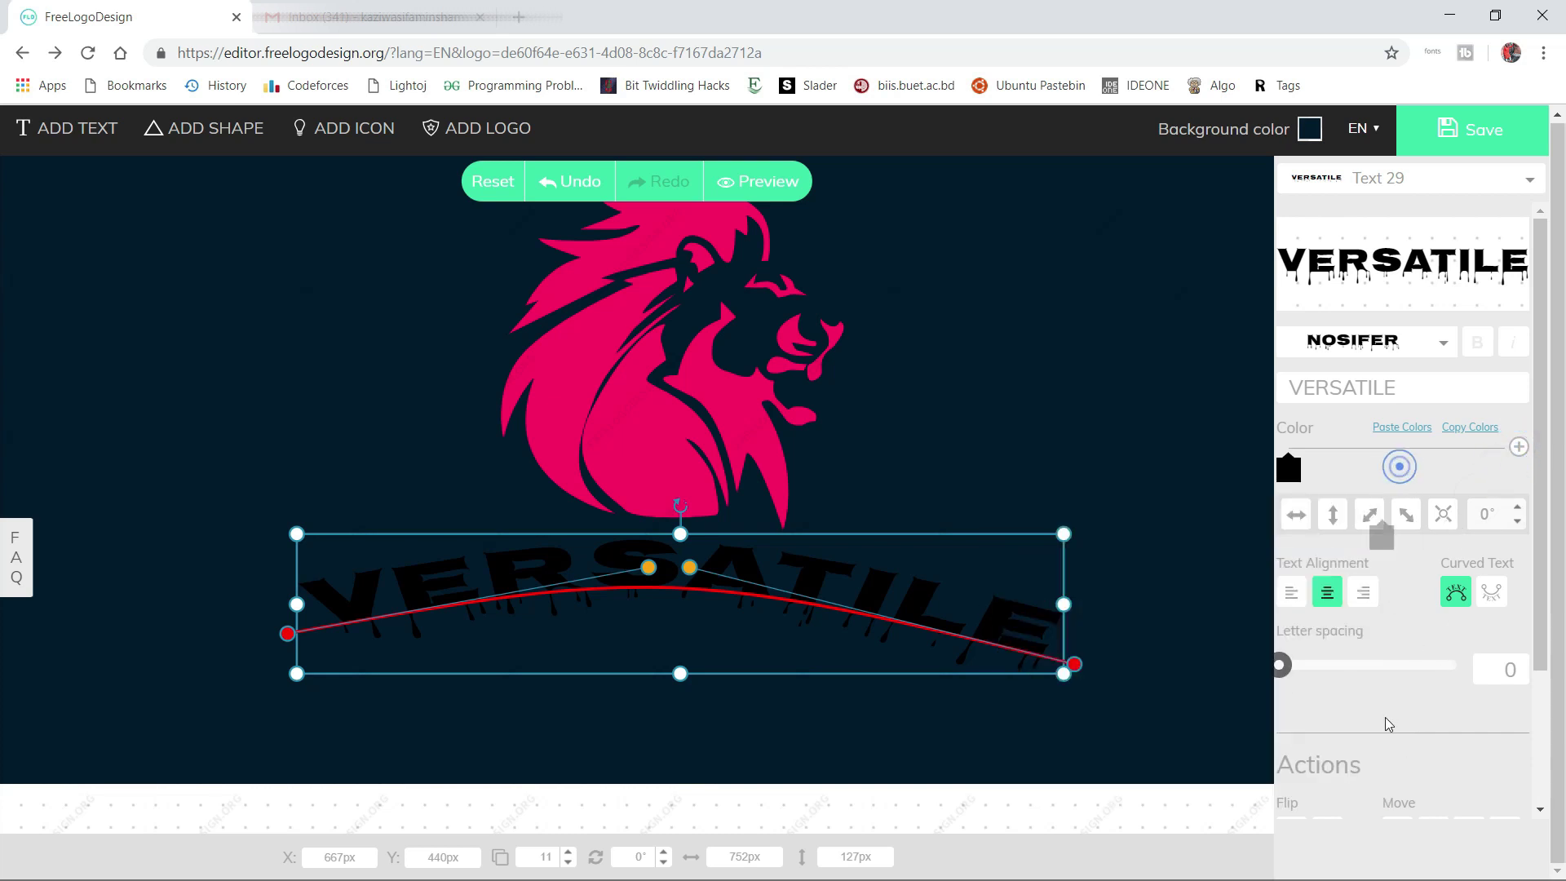
# Give the VERSATILE text a three-stop gradient and set its first stop to cyan 05deff
pyautogui.click(1320, 459)
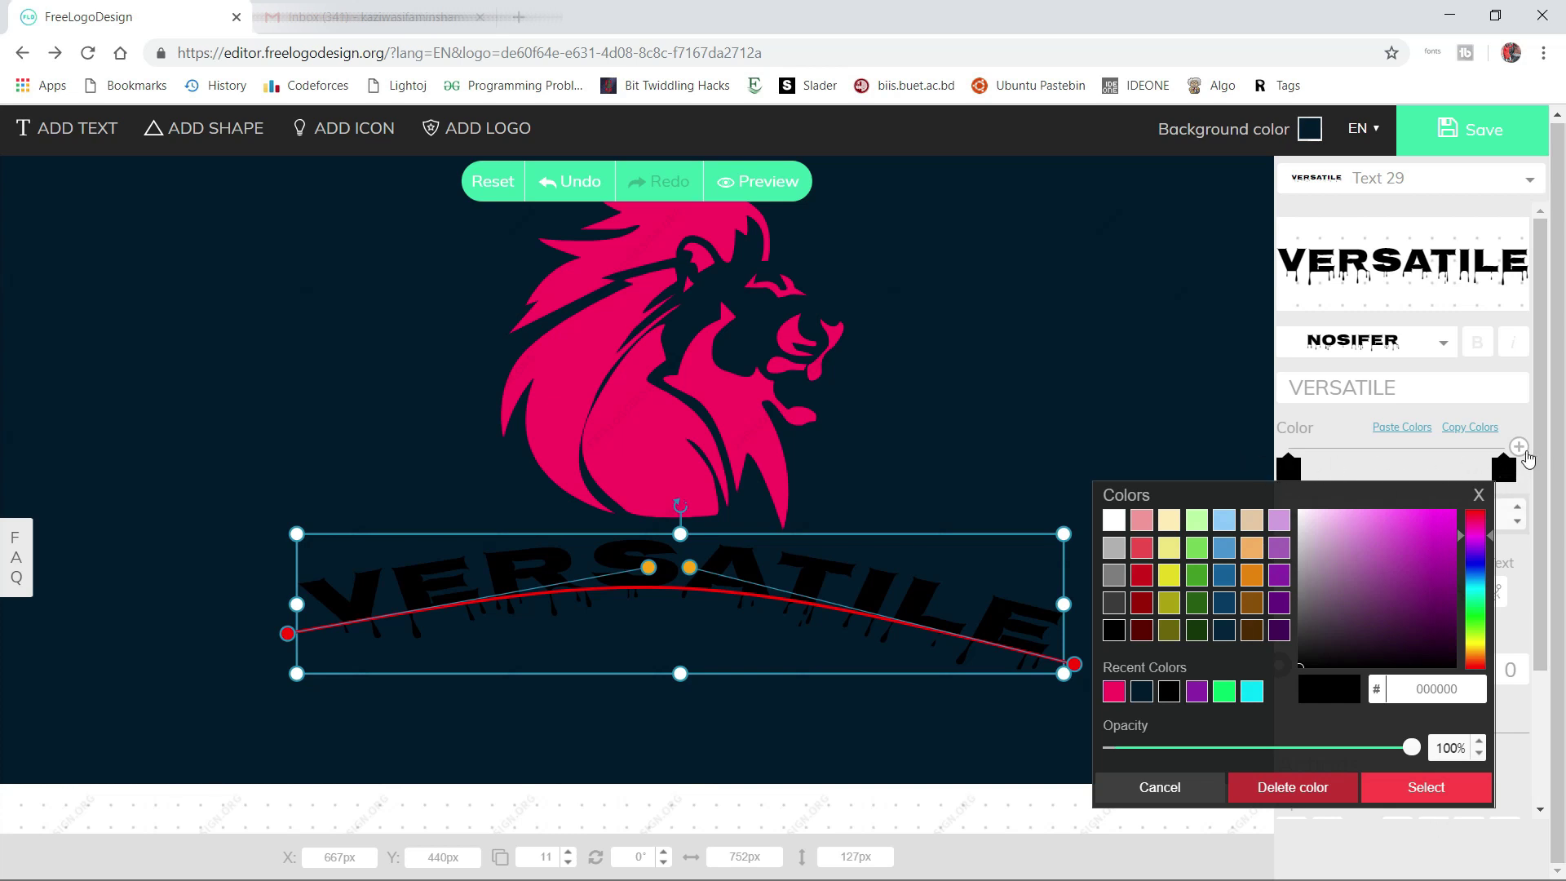
pyautogui.click(1521, 451)
pyautogui.click(1296, 475)
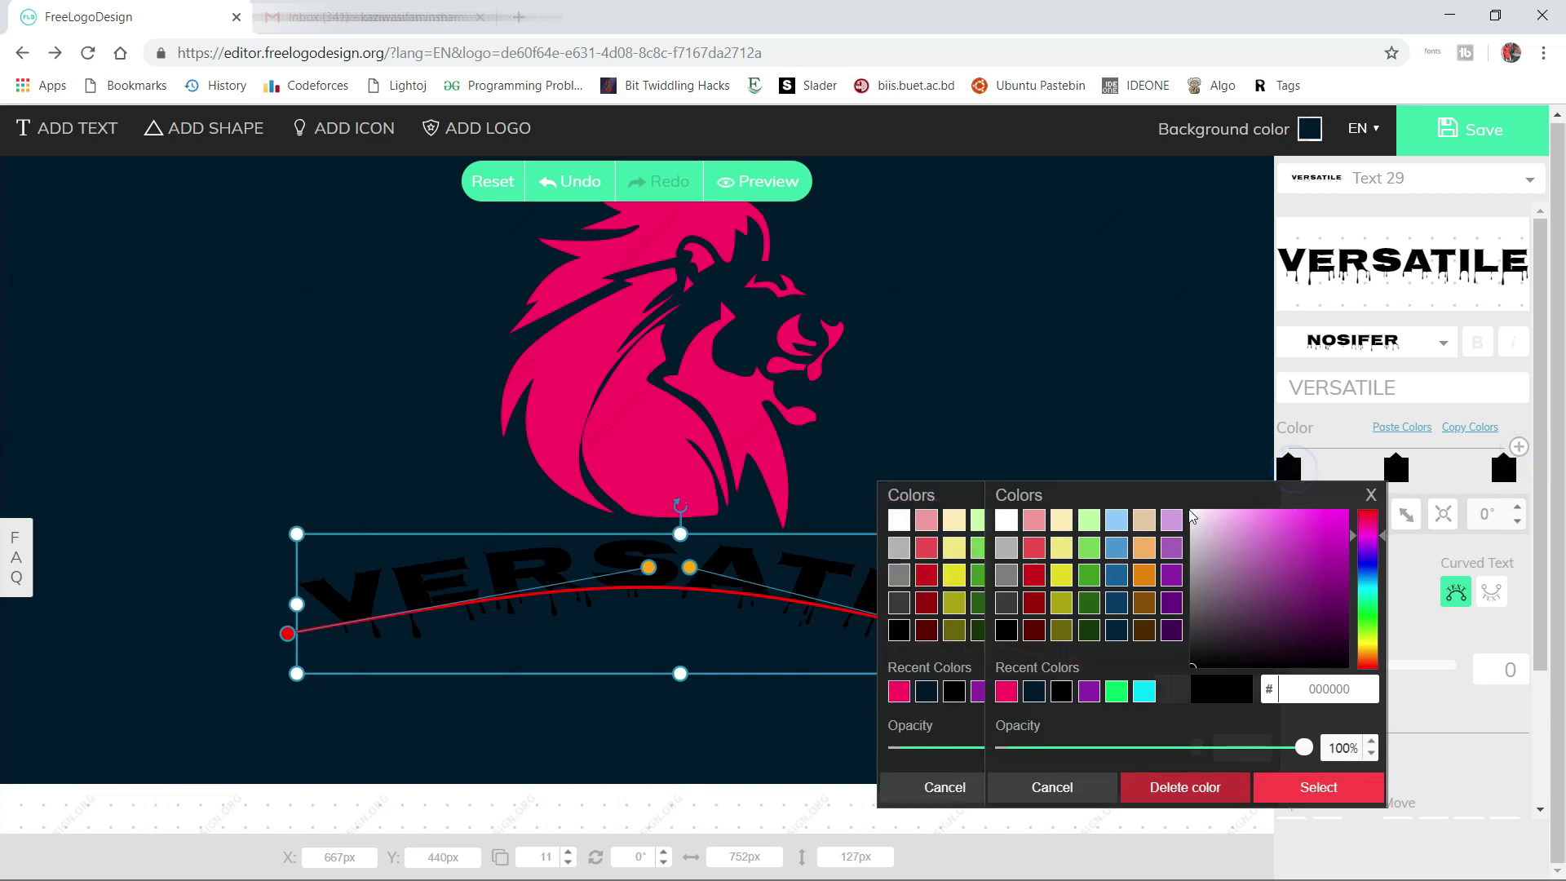
pyautogui.click(1370, 495)
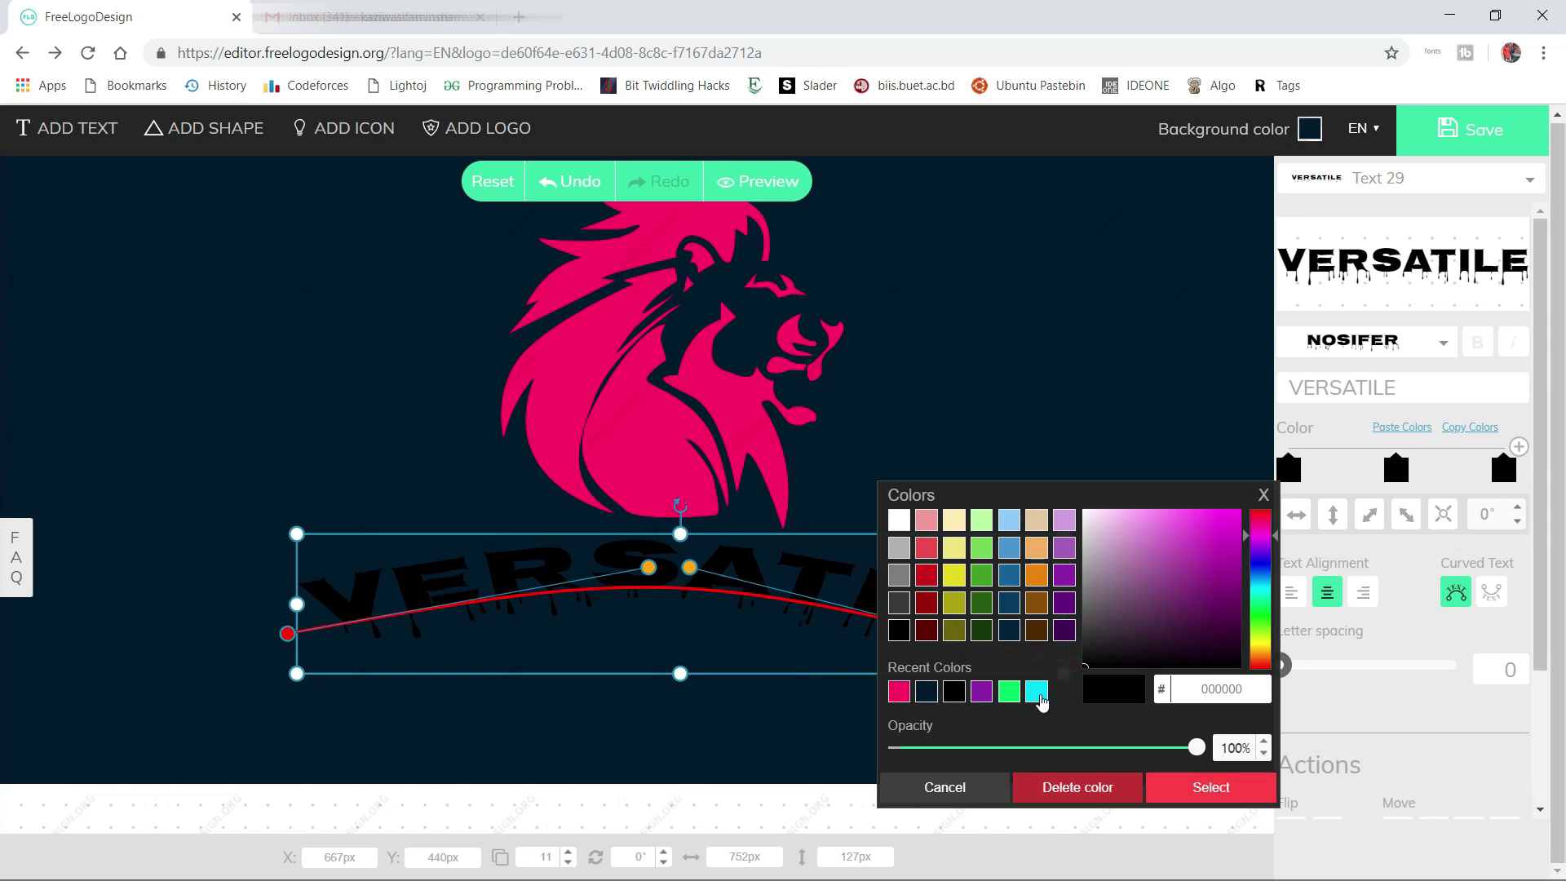
pyautogui.click(1038, 692)
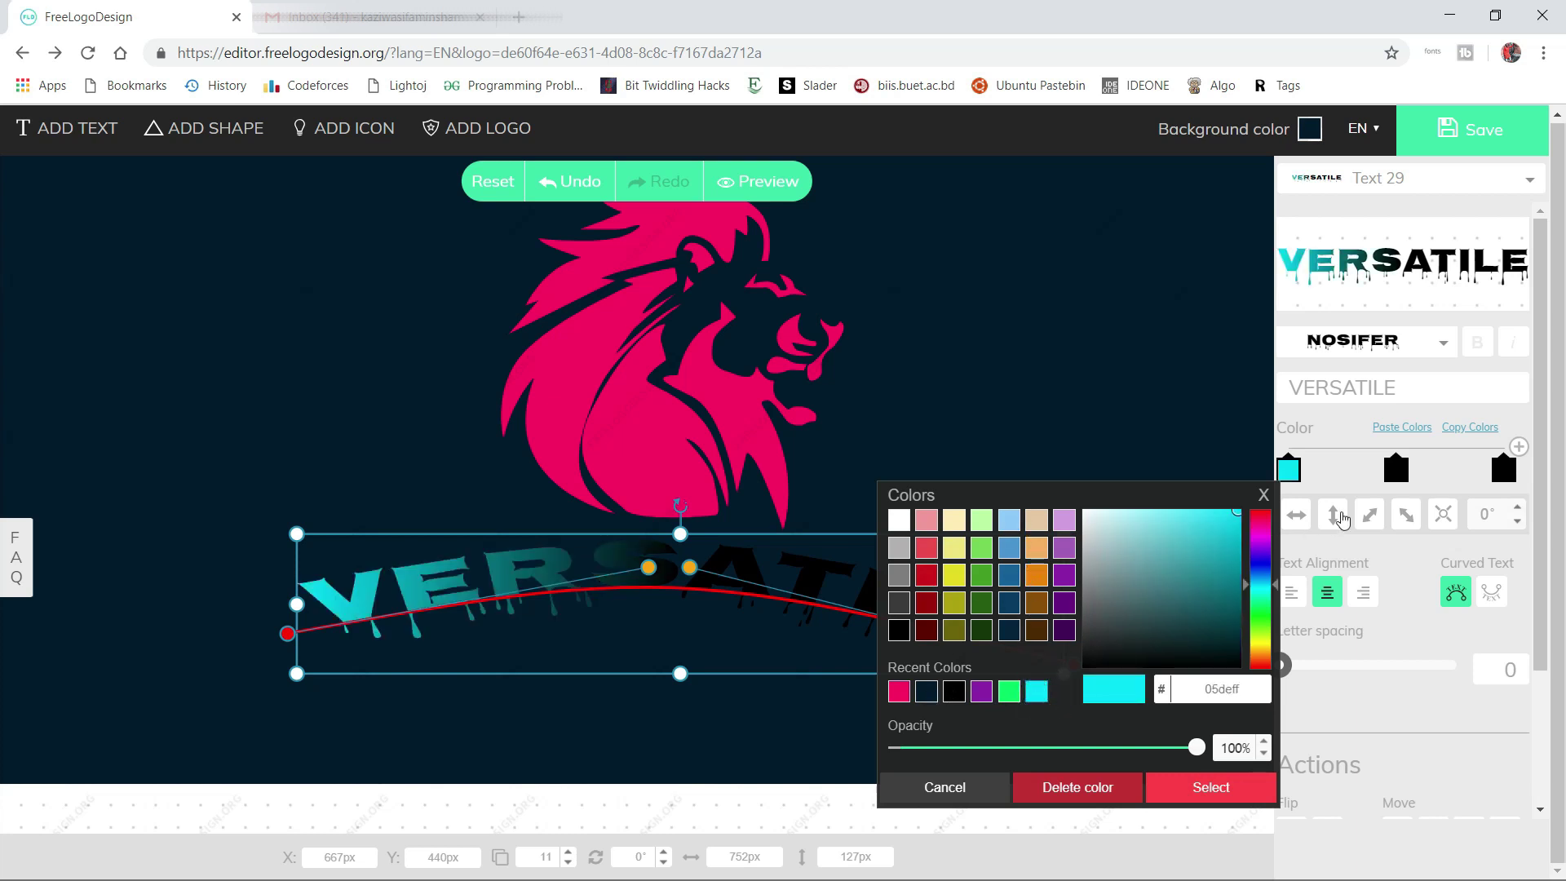
pyautogui.click(1400, 473)
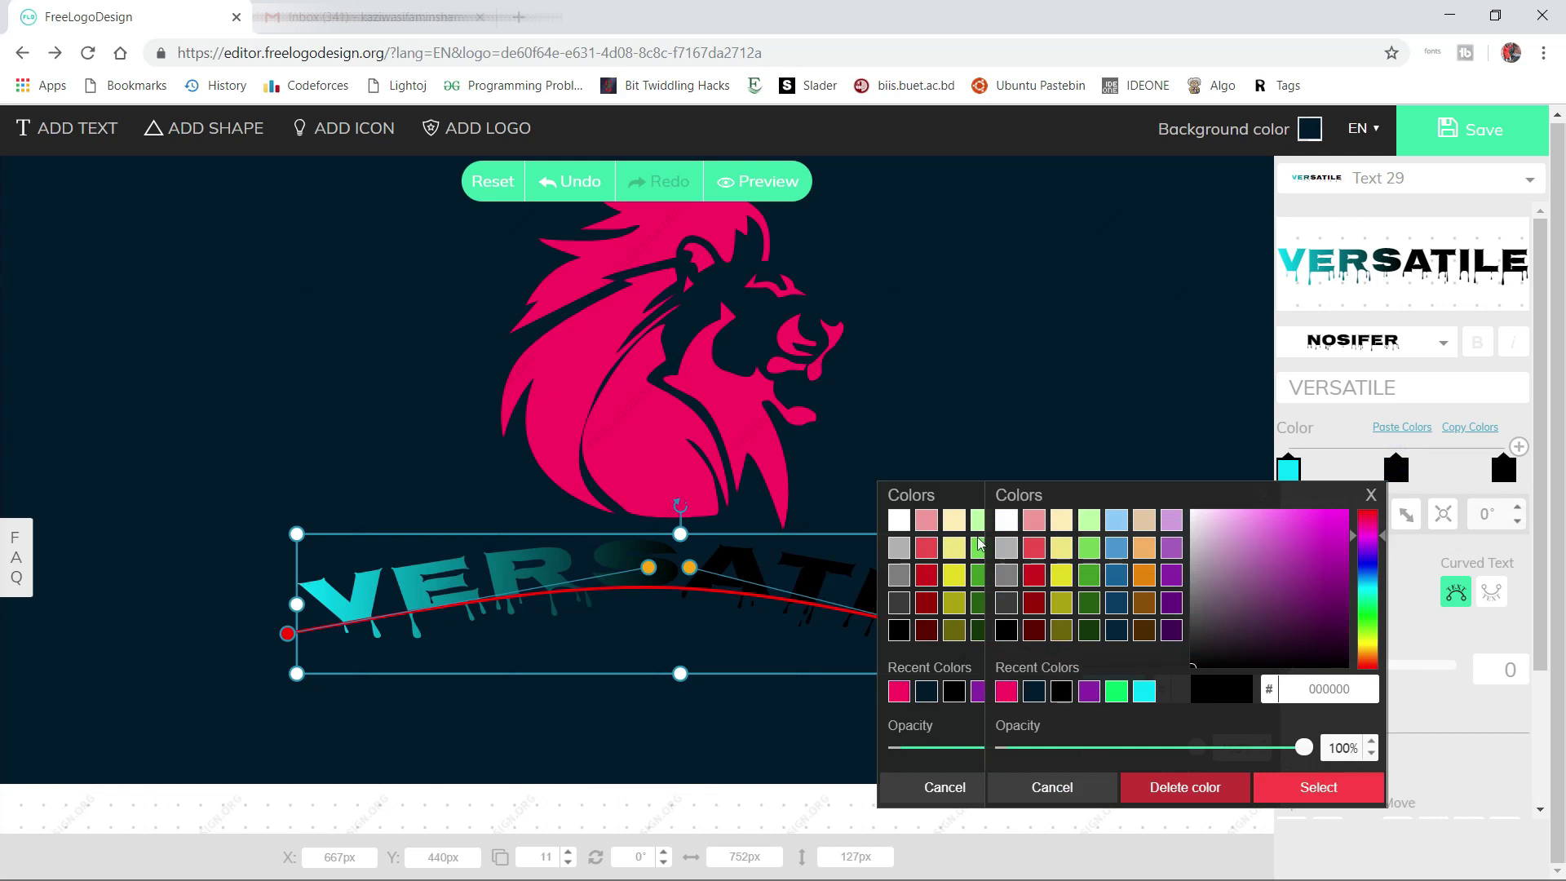
pyautogui.click(1370, 498)
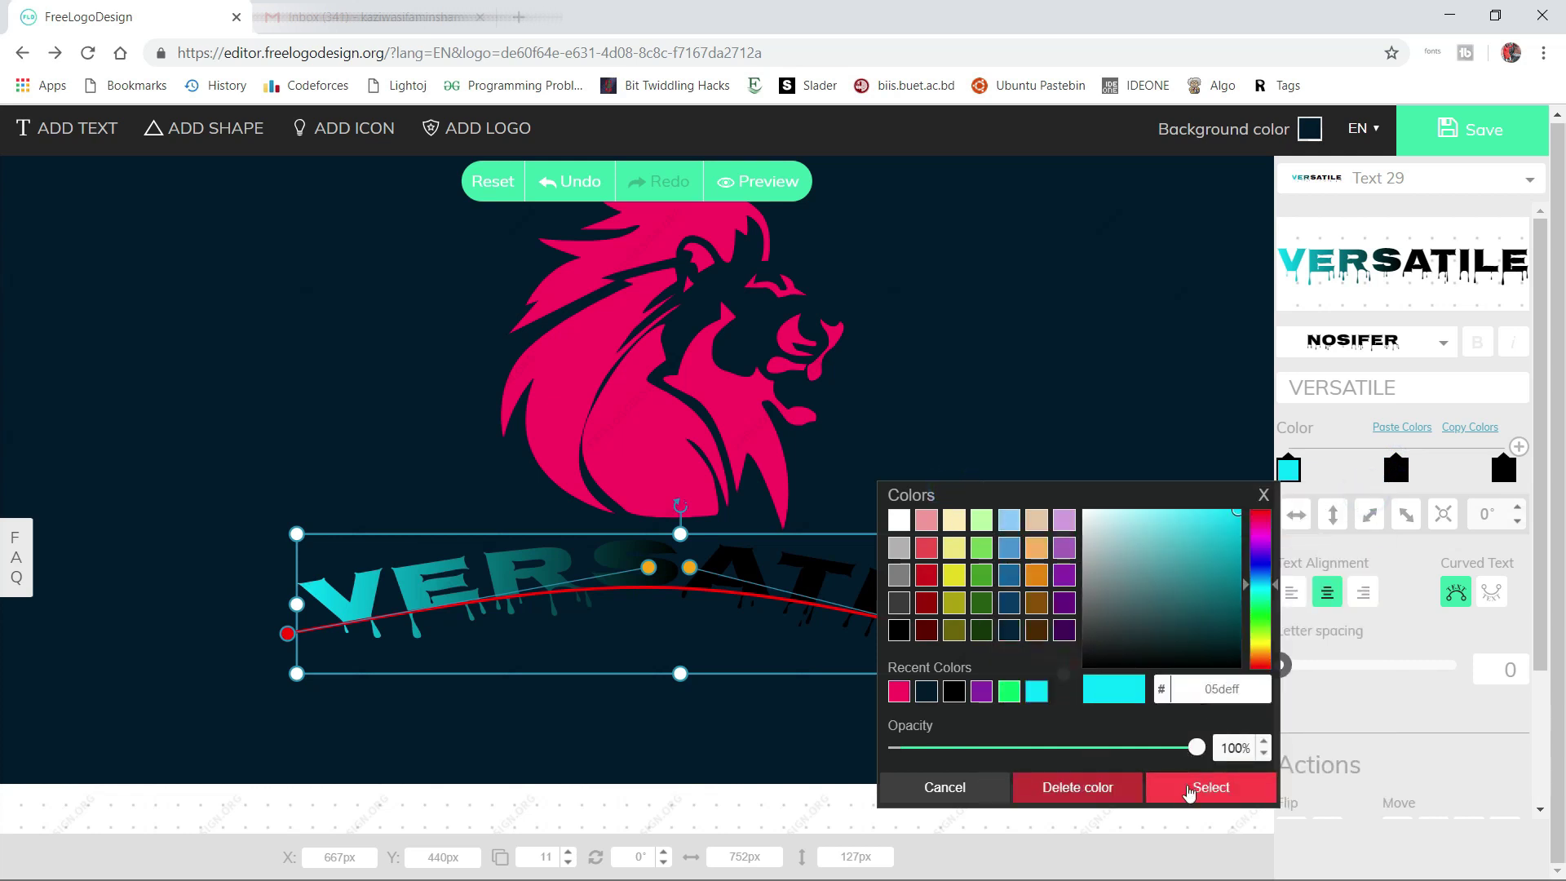
pyautogui.click(1189, 786)
# Set the middle gradient stop of VERSATILE to green 74d14c
pyautogui.click(1396, 469)
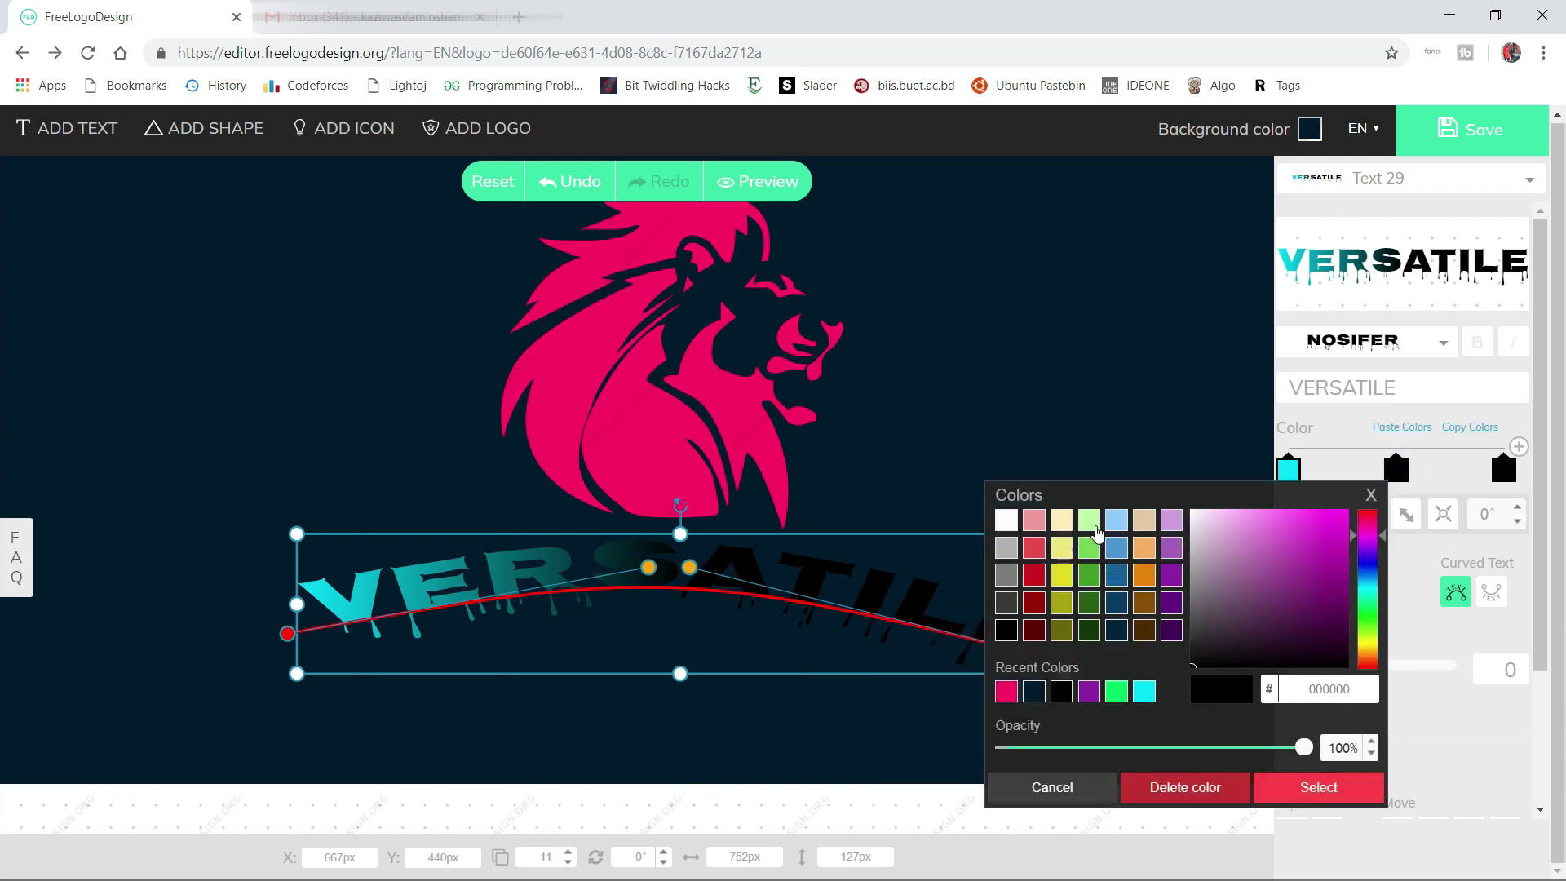
pyautogui.click(1093, 524)
pyautogui.click(1091, 549)
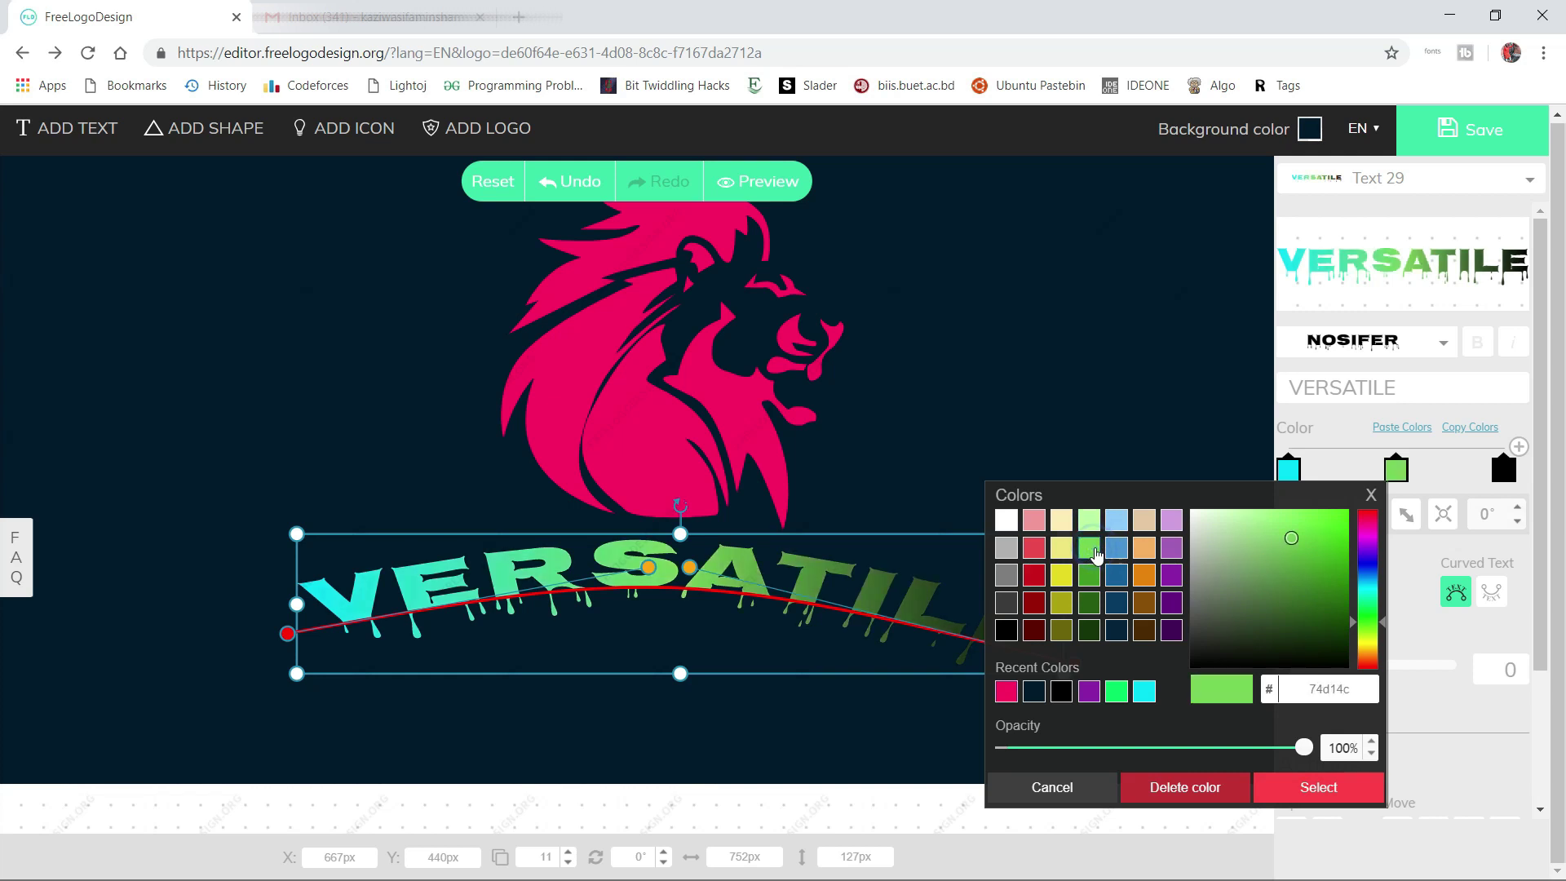
pyautogui.click(1303, 779)
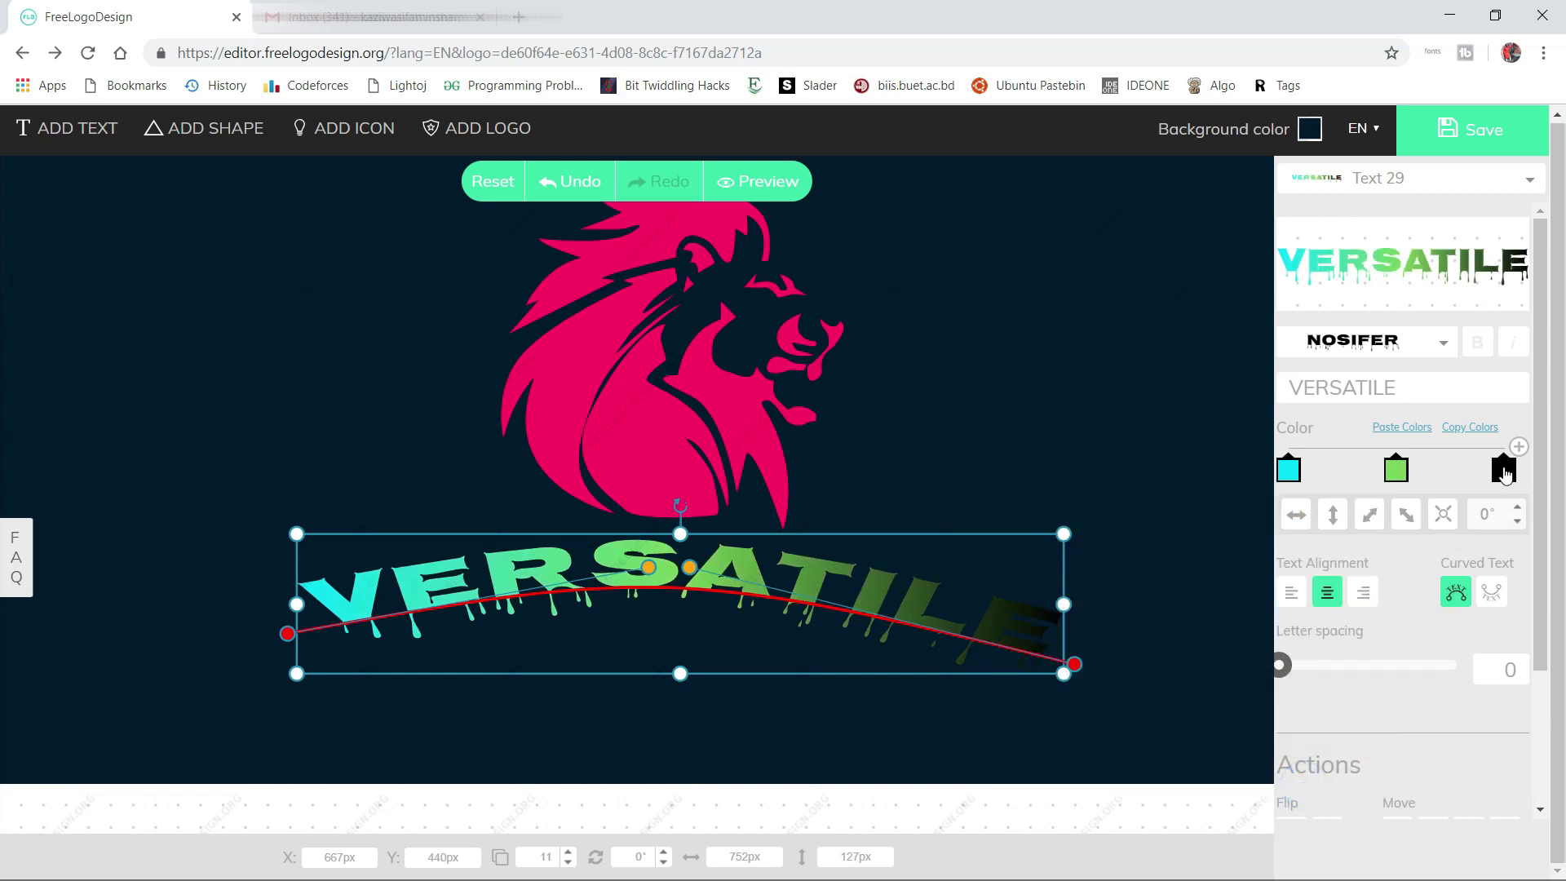
# Try purple, orange and green on the last gradient stop of VERSATILE, and settle on red ec4c4c
pyautogui.click(1504, 470)
pyautogui.click(1279, 547)
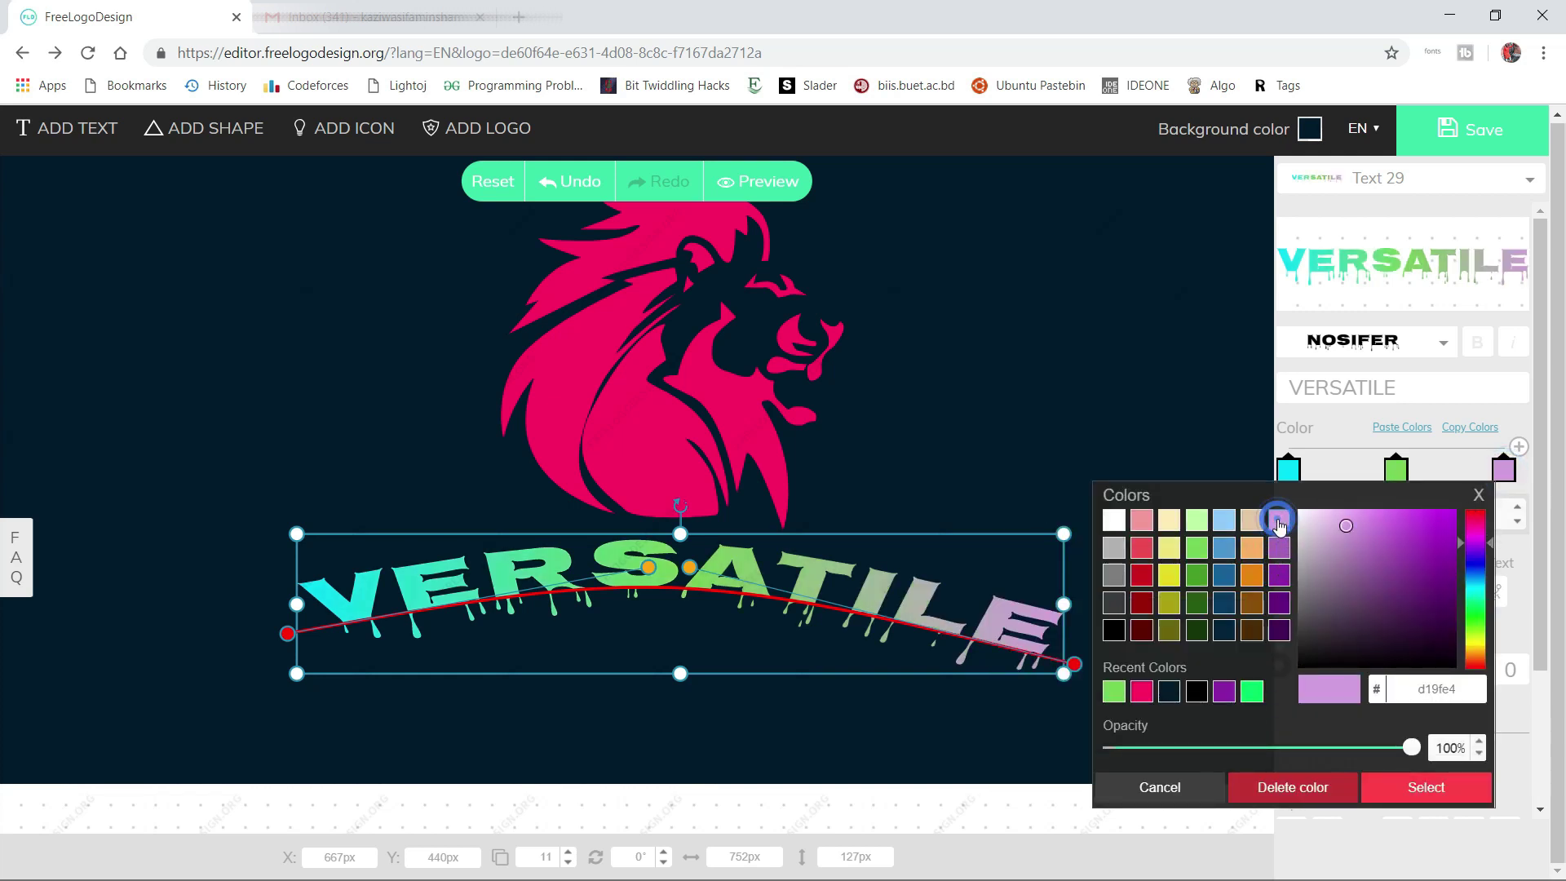
pyautogui.doubleClick(1251, 573)
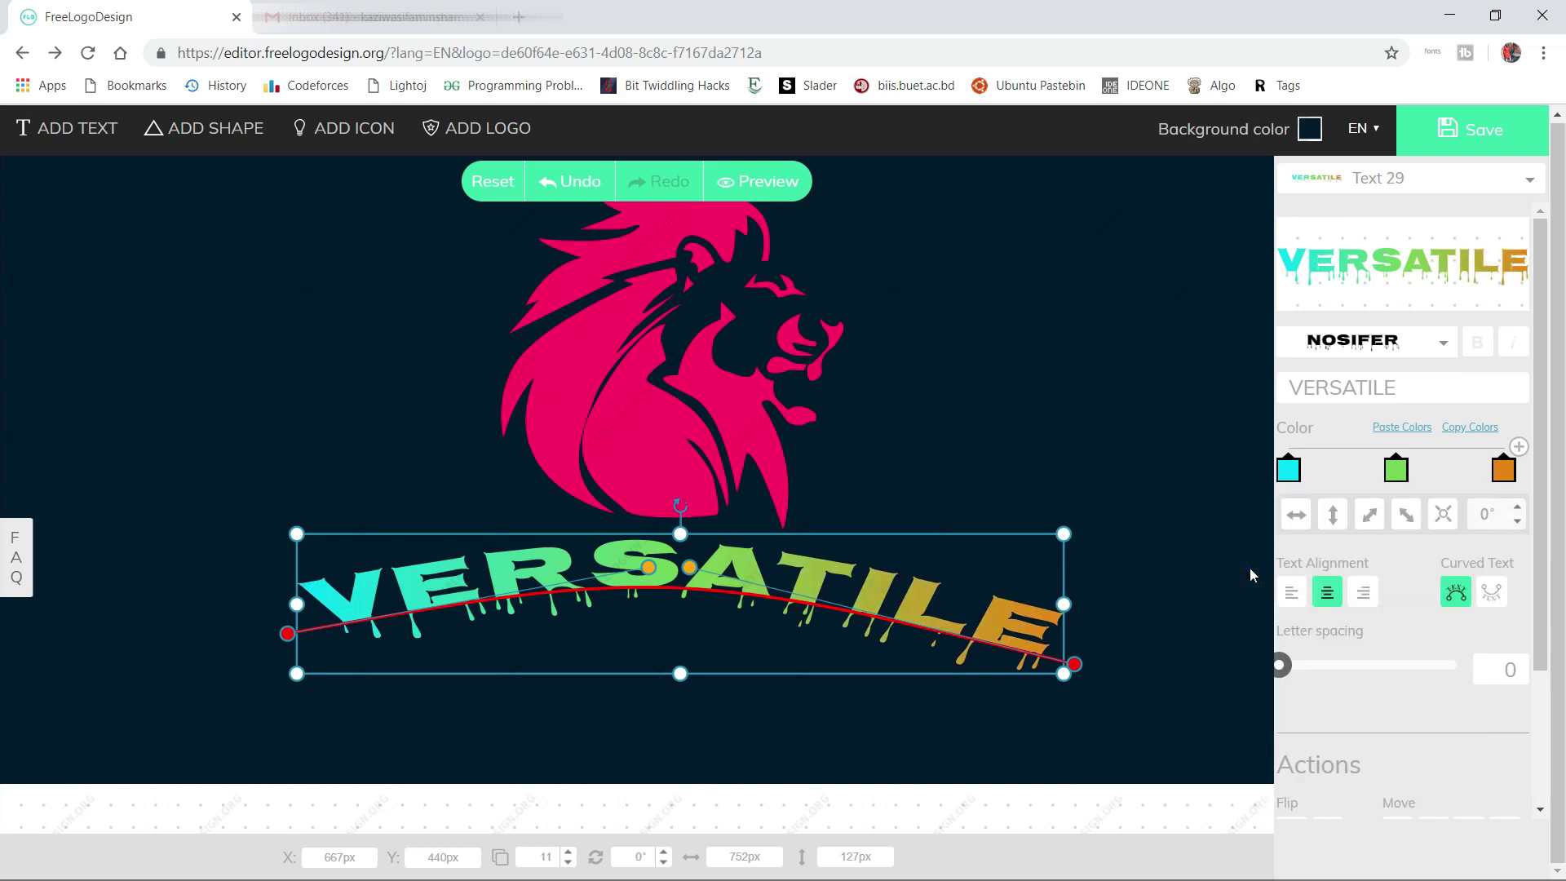
pyautogui.click(1506, 471)
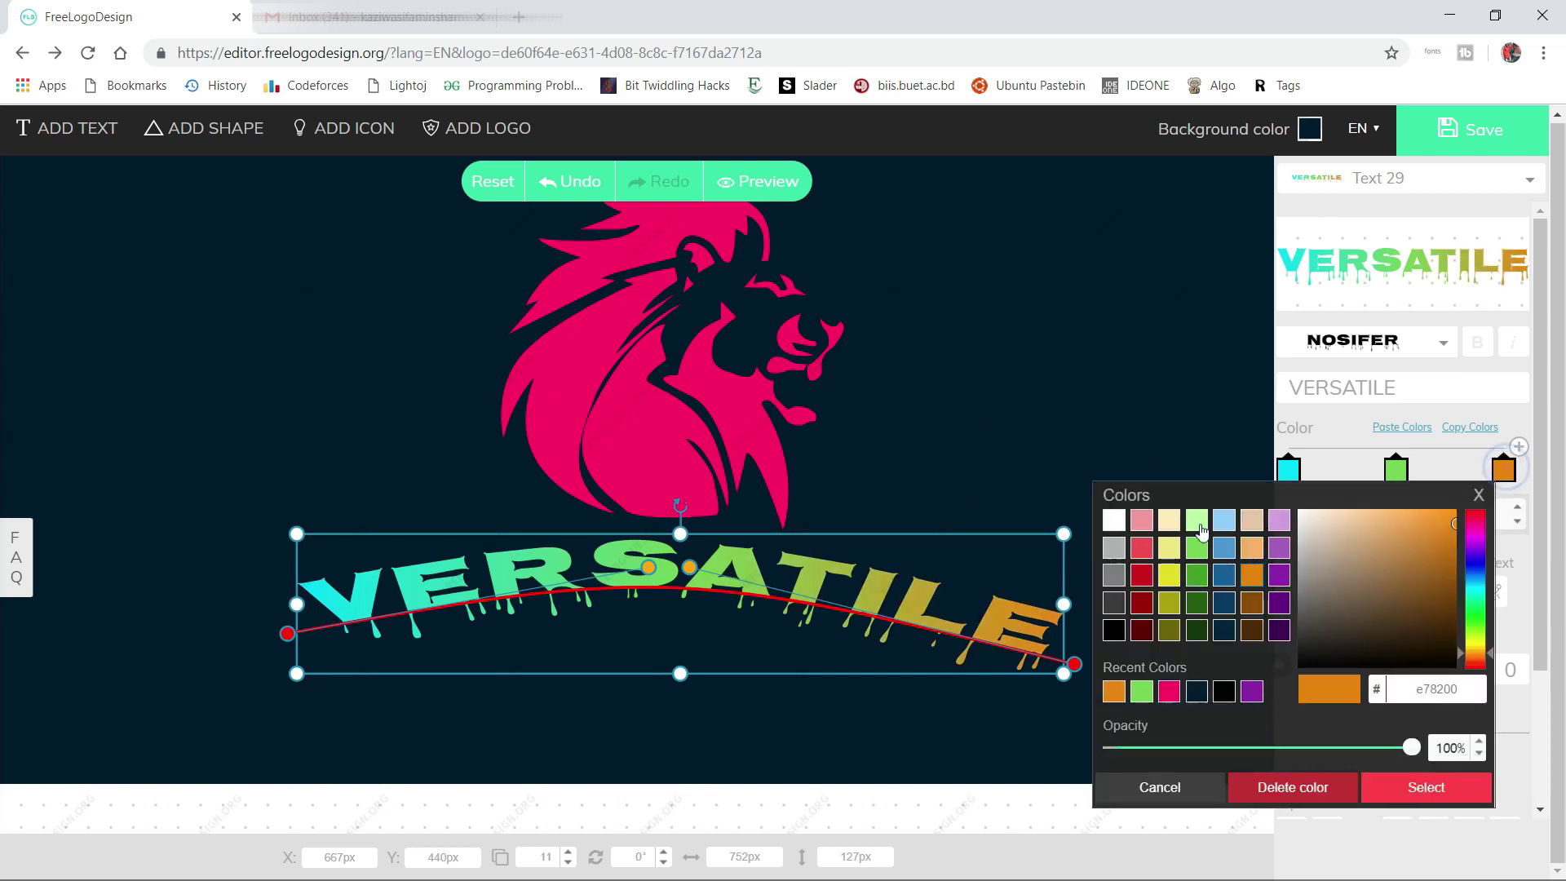
pyautogui.click(1197, 555)
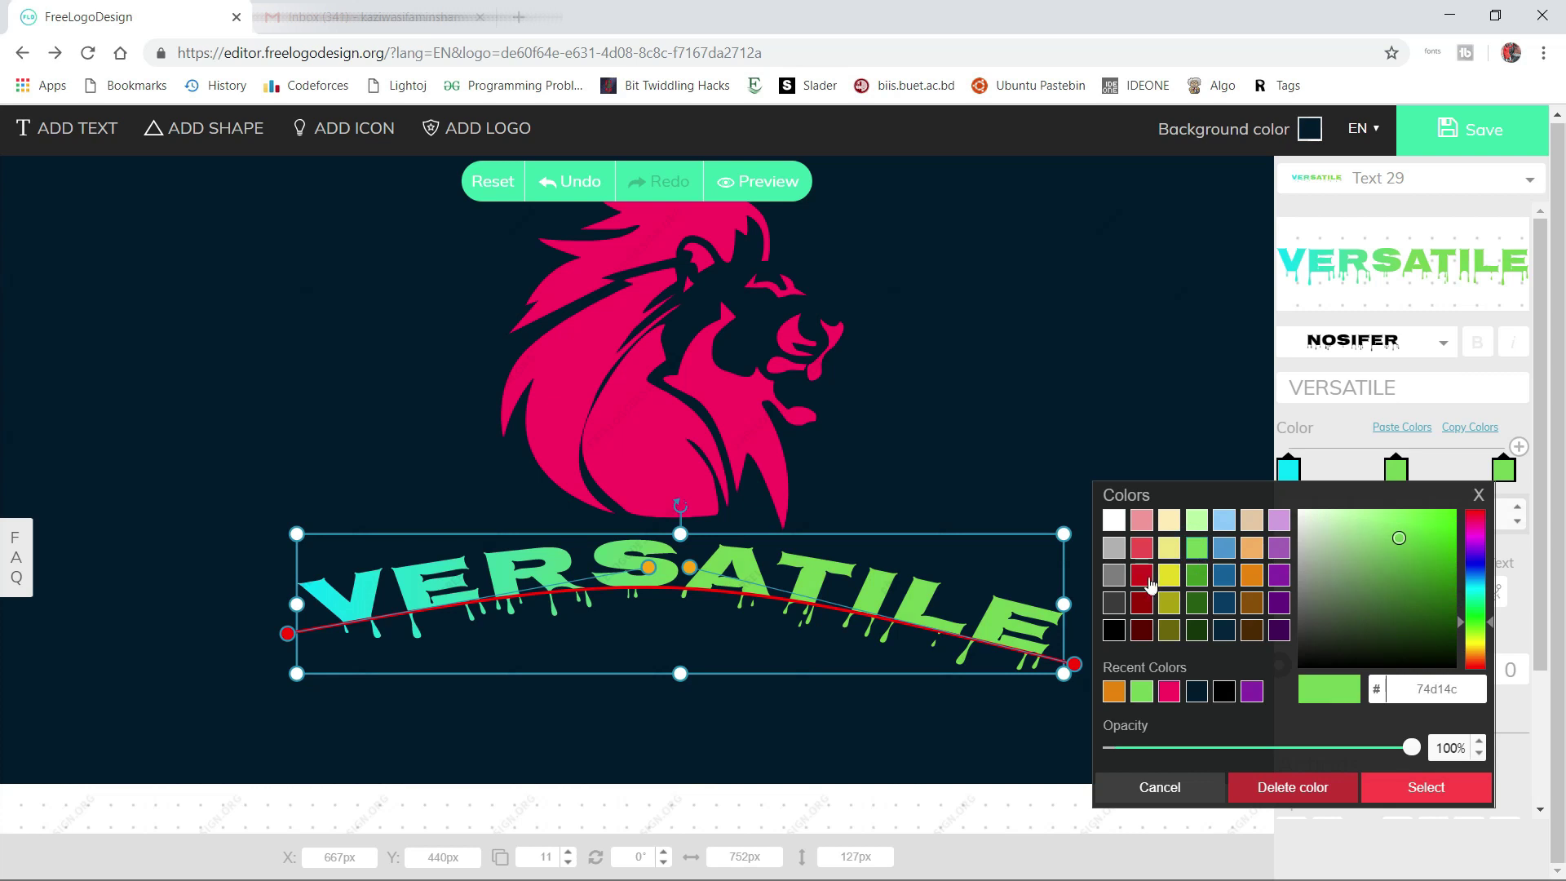
pyautogui.click(1141, 575)
pyautogui.click(1145, 556)
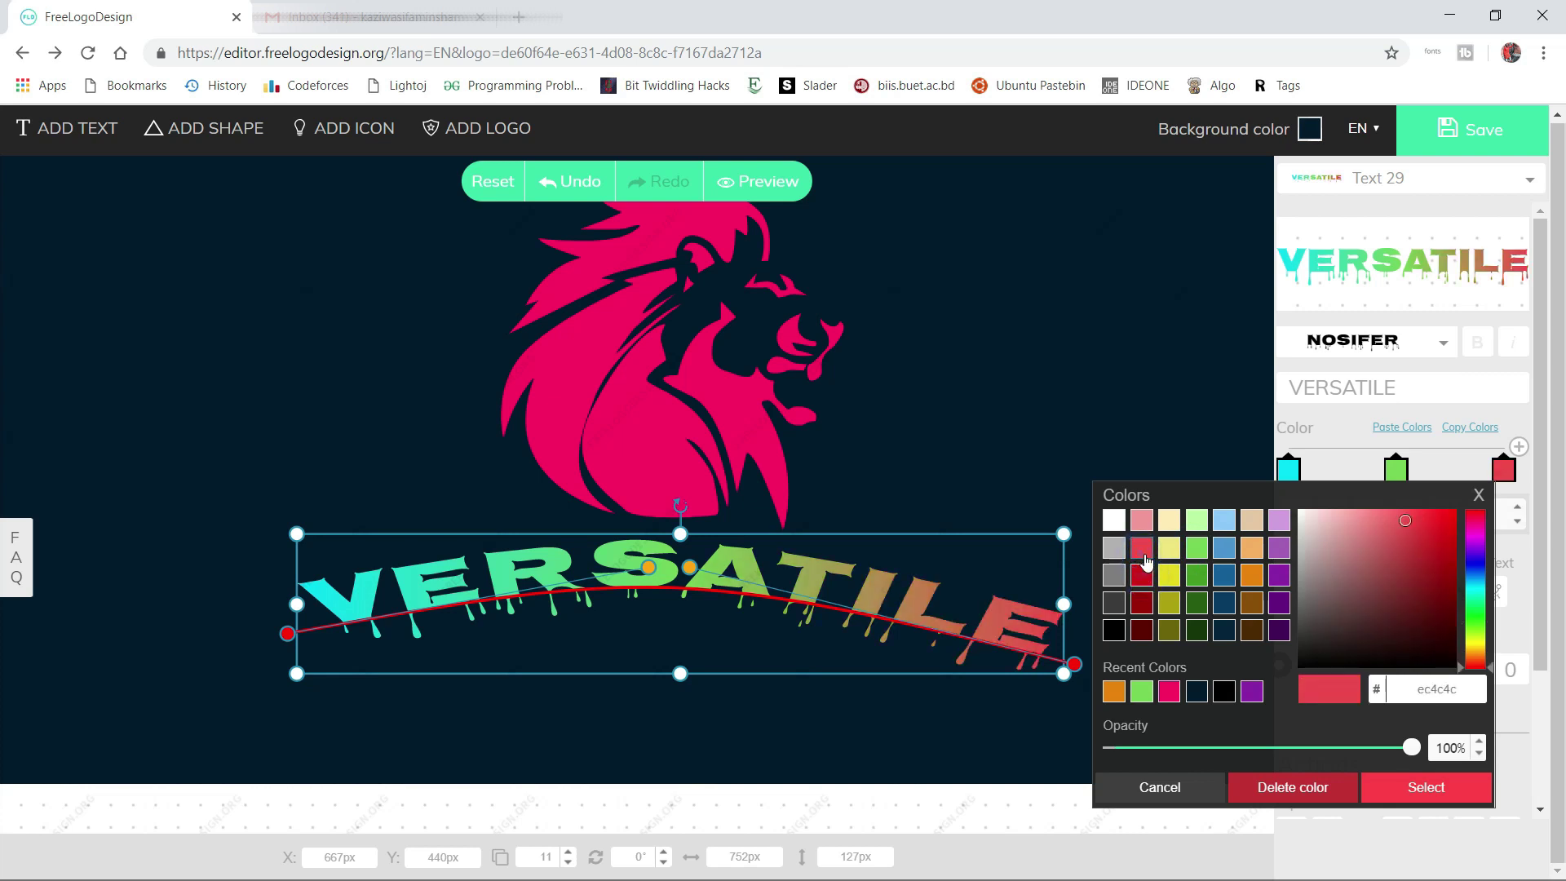
pyautogui.click(1418, 784)
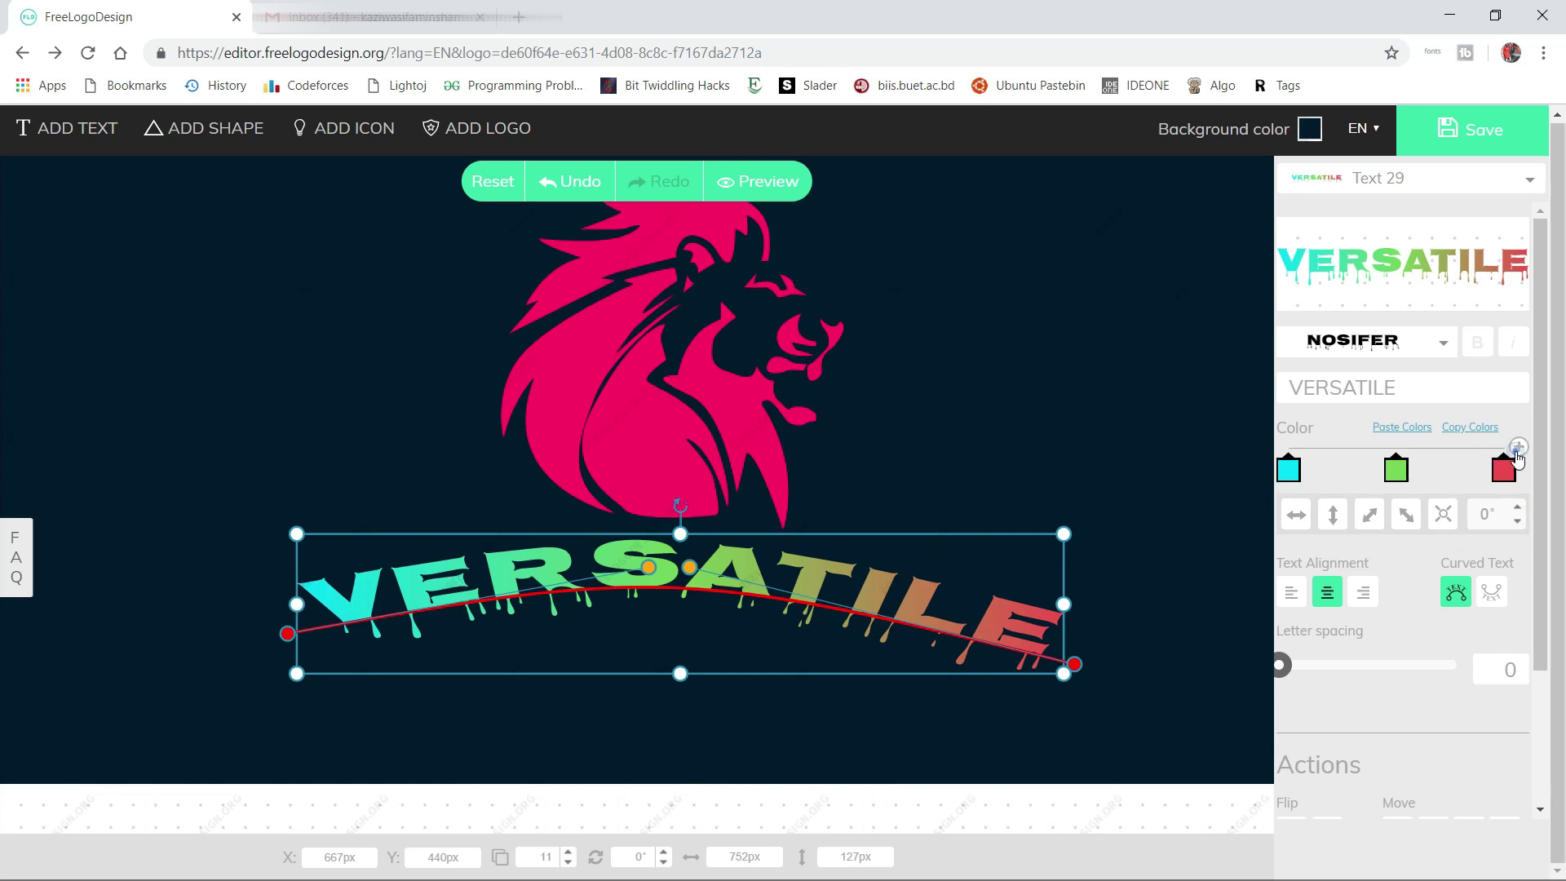
# Add and remove a fourth gradient stop on VERSATILE, and shift the green stop slightly past the middle
pyautogui.click(1517, 449)
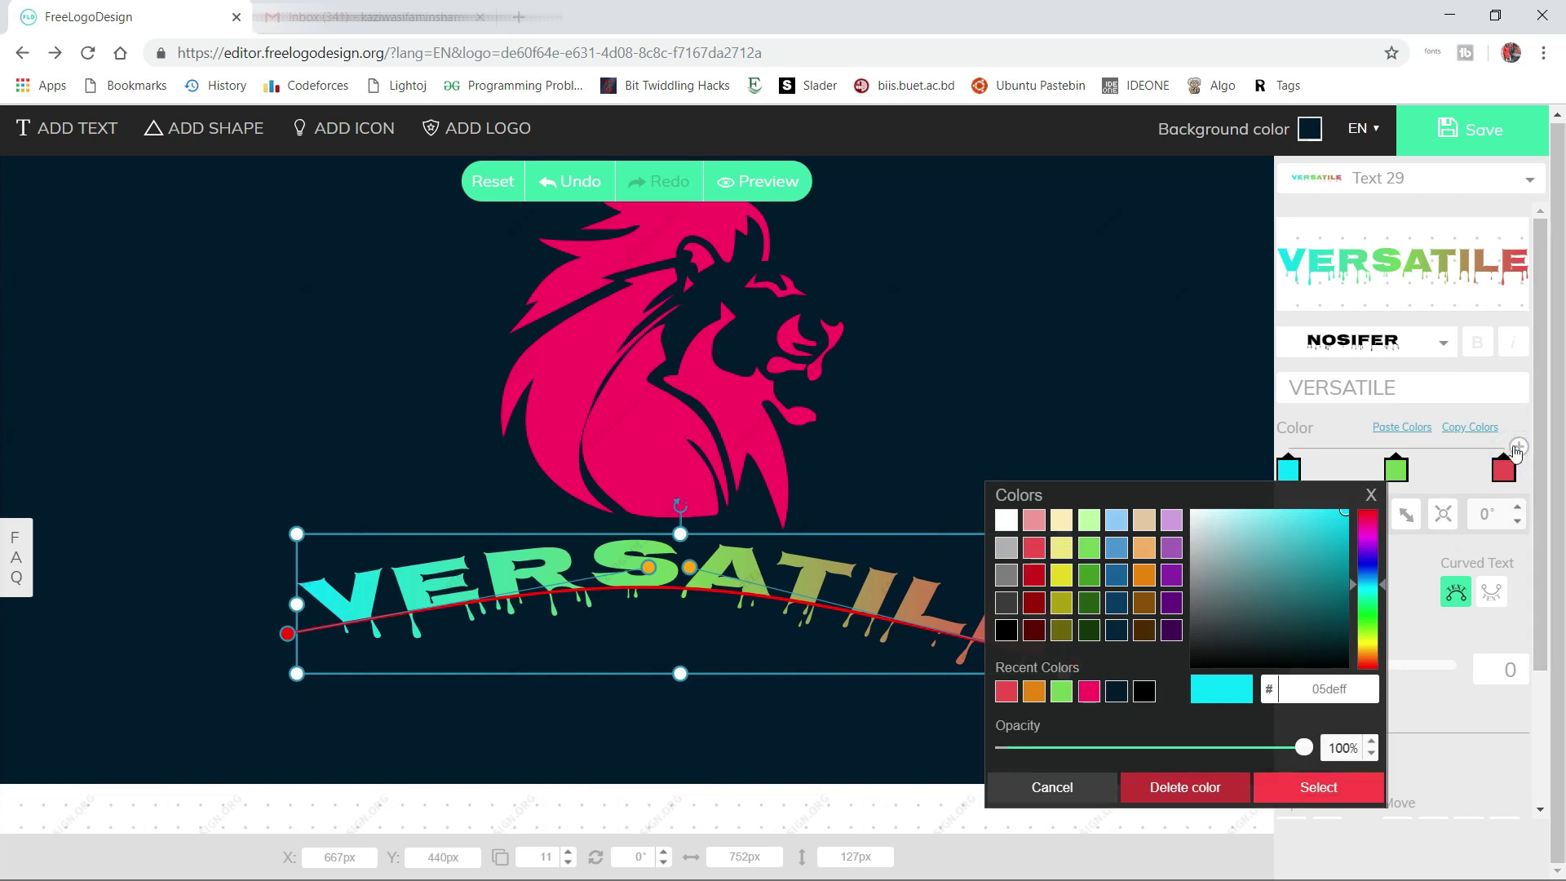
pyautogui.click(1517, 449)
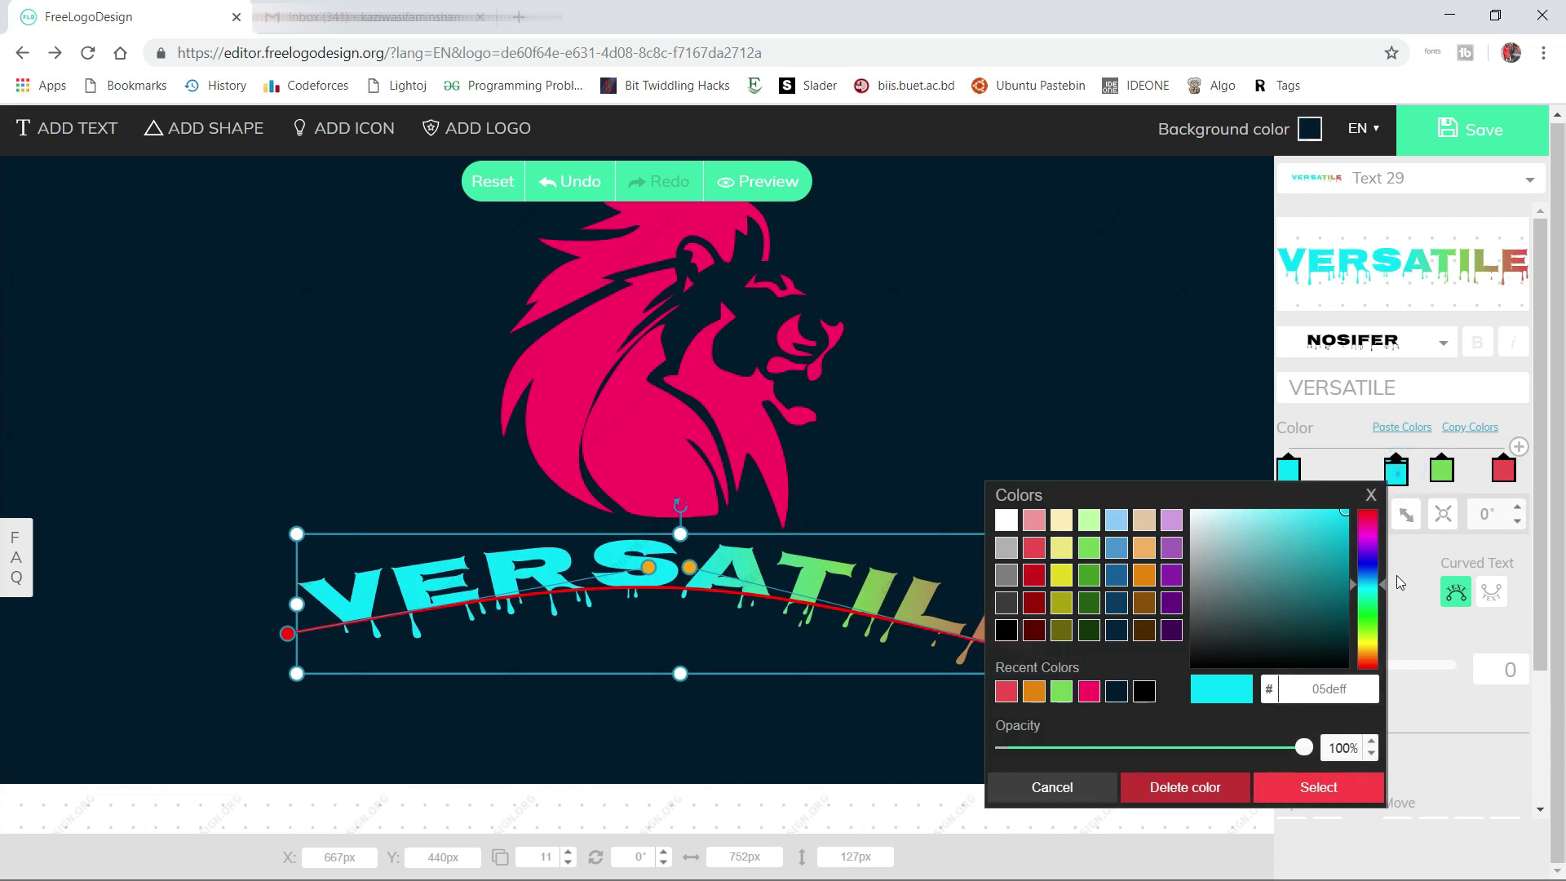
pyautogui.click(1444, 486)
pyautogui.moveTo(1395, 471); pyautogui.dragTo(1413, 536)
pyautogui.moveTo(1442, 473); pyautogui.dragTo(1414, 477)
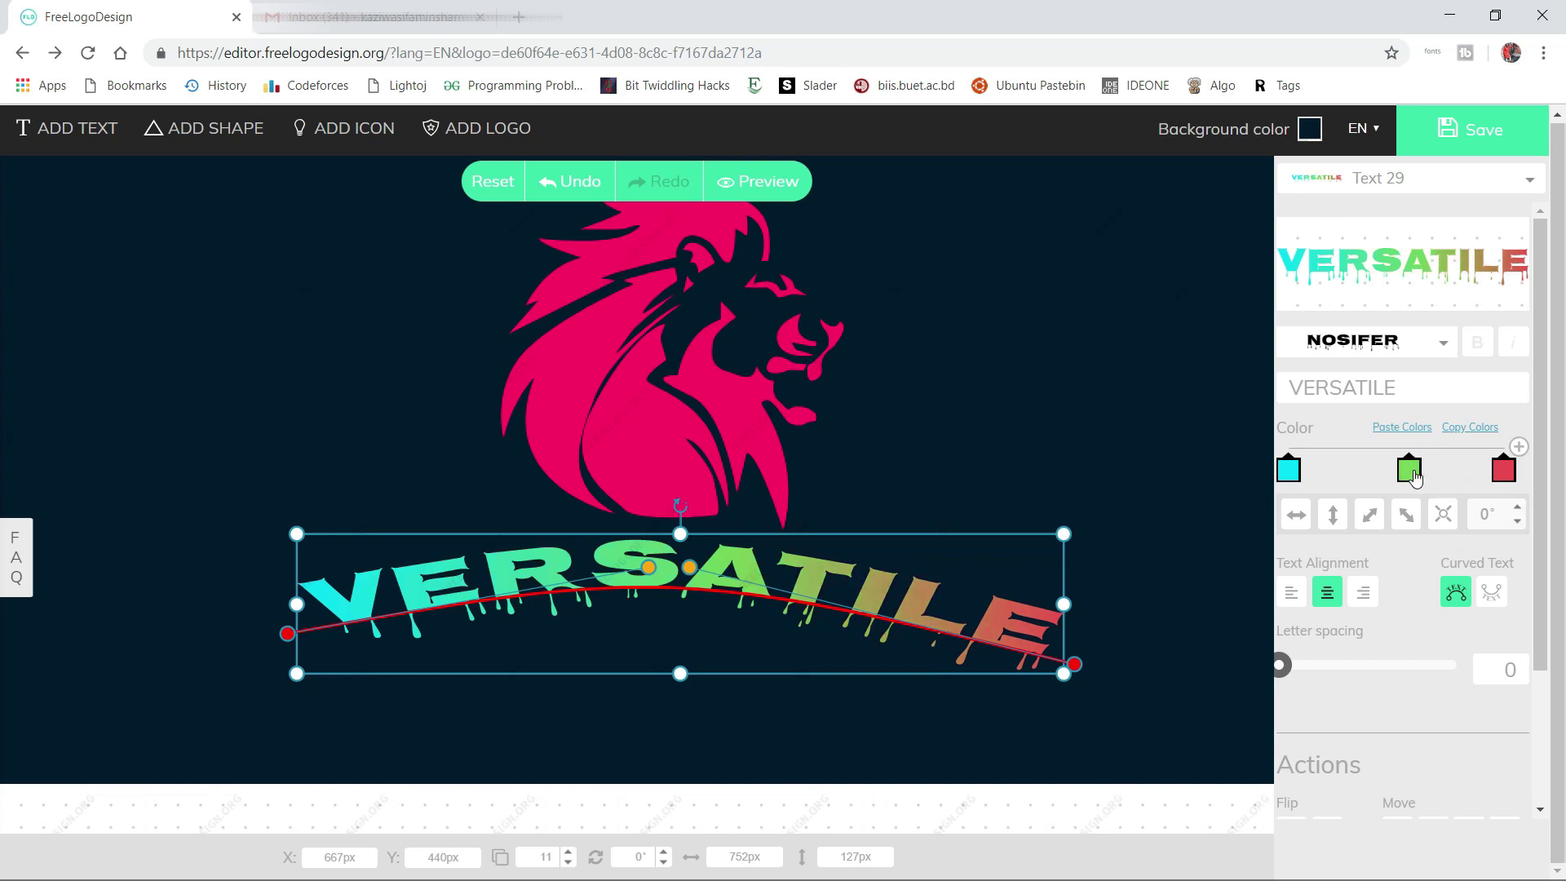
pyautogui.click(946, 455)
pyautogui.click(743, 392)
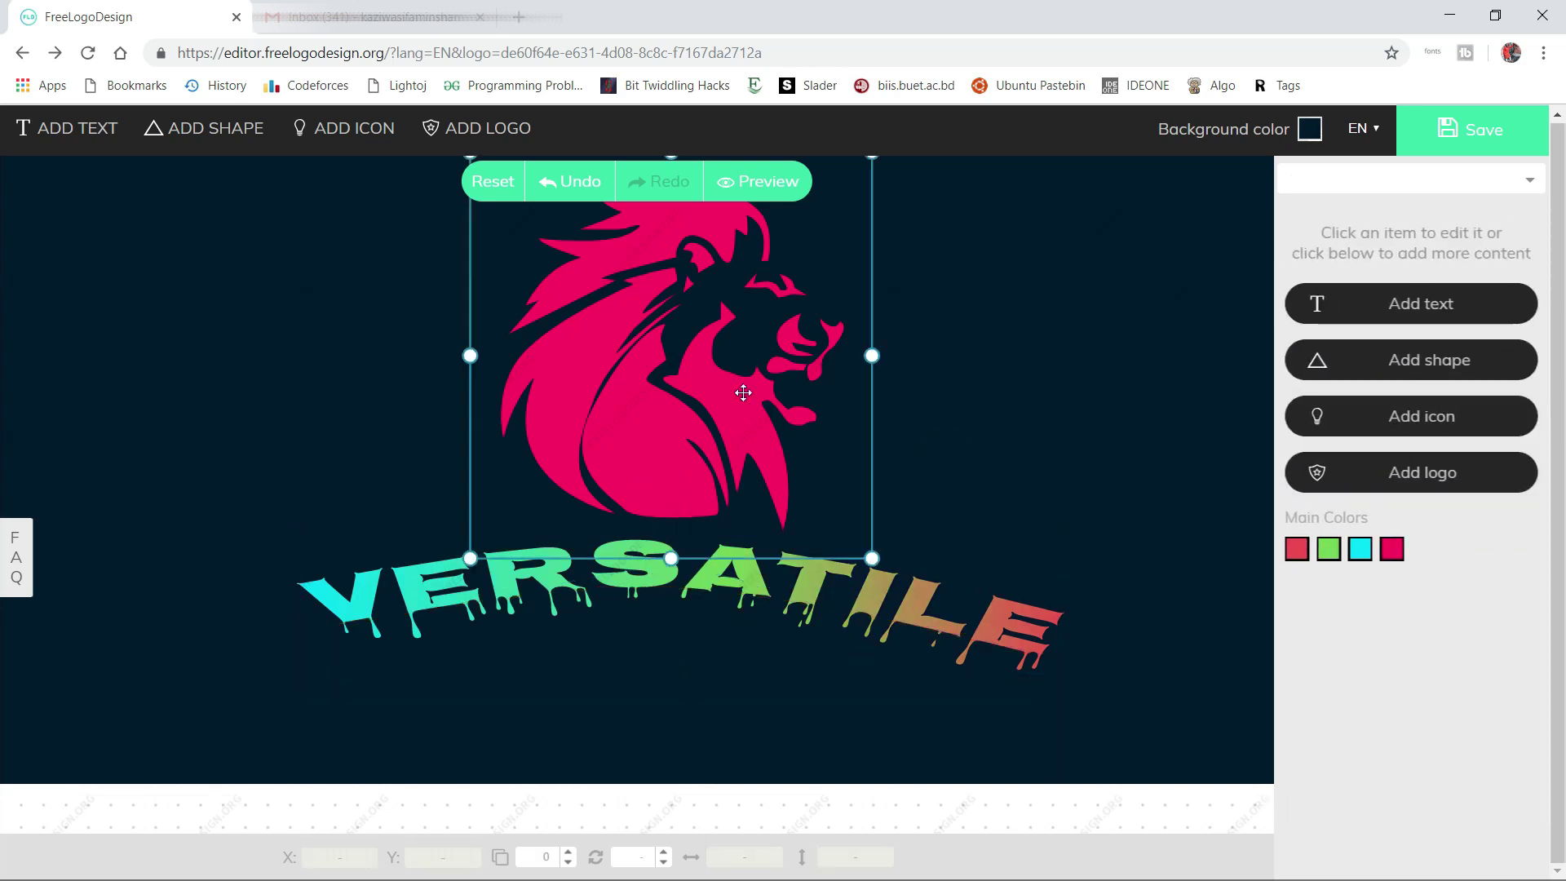
# Add a new text reading ANTHEM and place it centered beneath VERSATILE
pyautogui.click(25, 140)
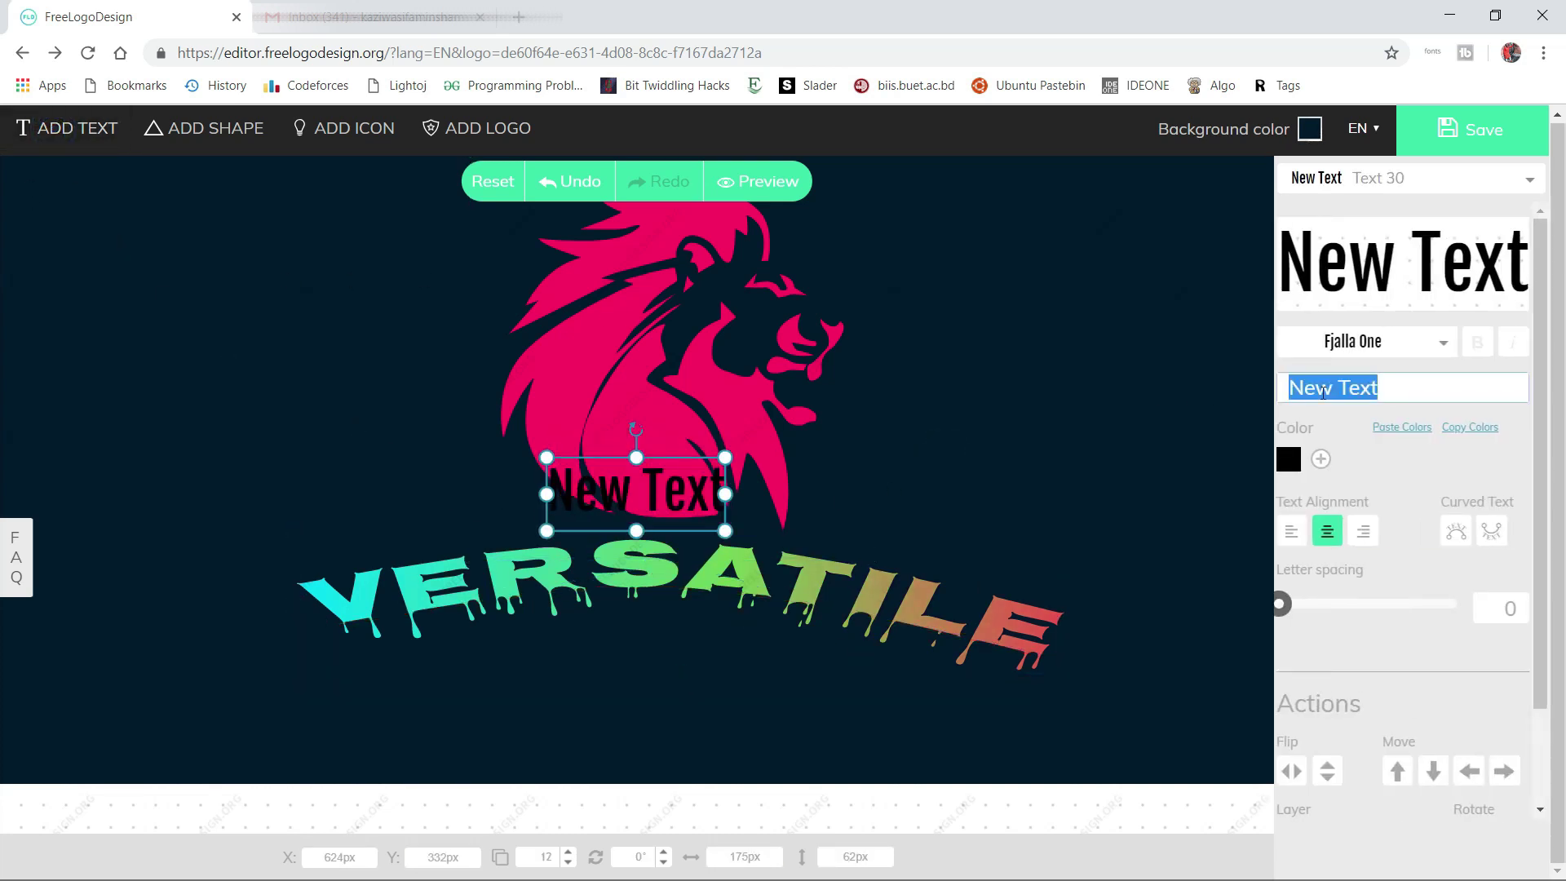
pyautogui.write('A')
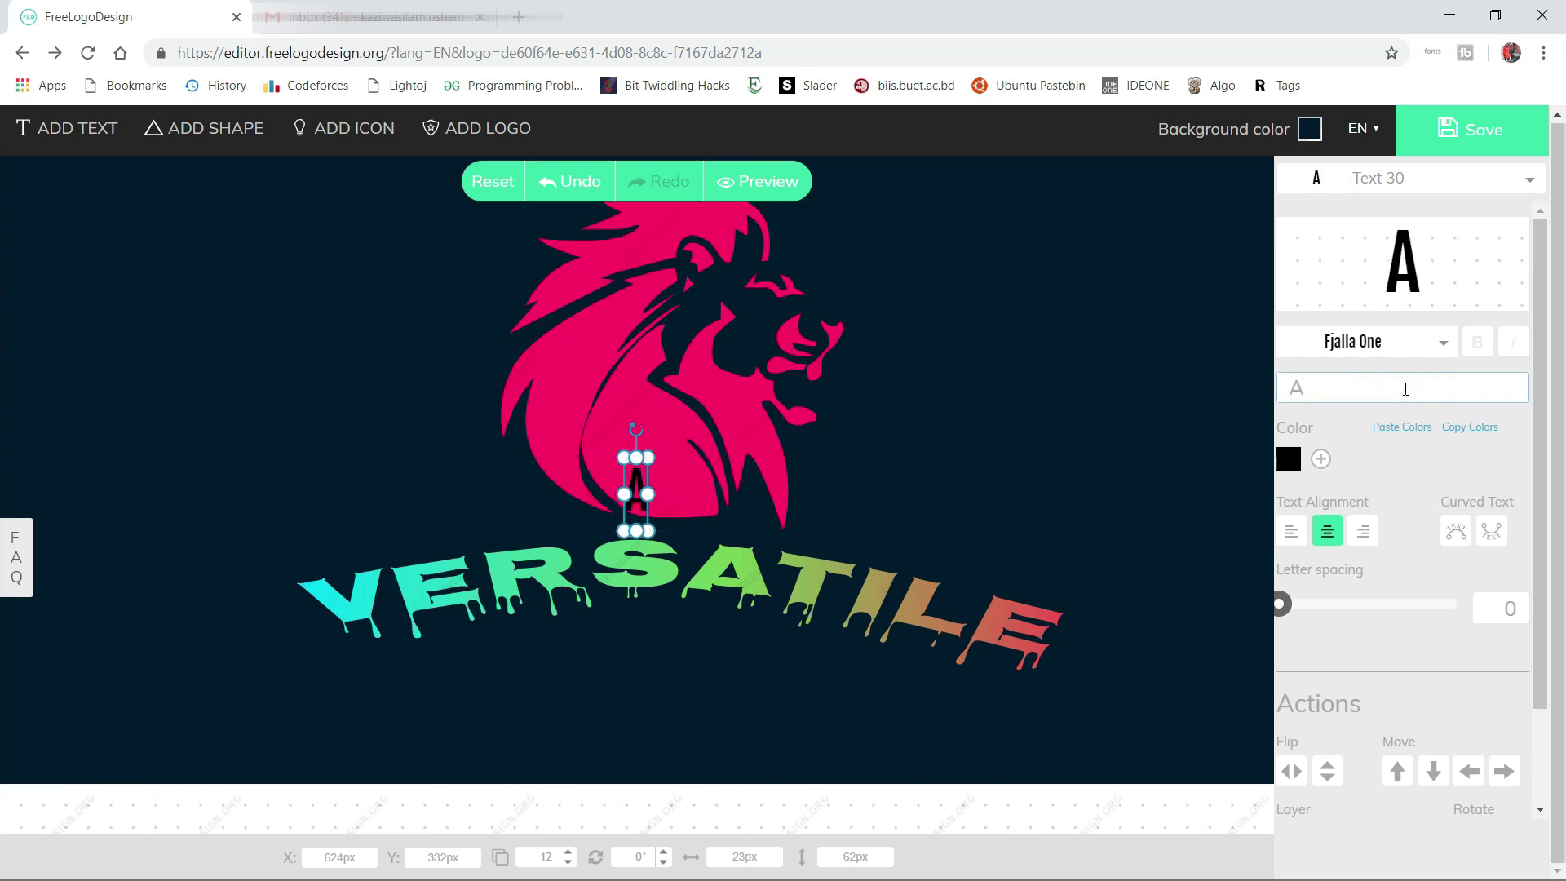
pyautogui.write('NTHEM')
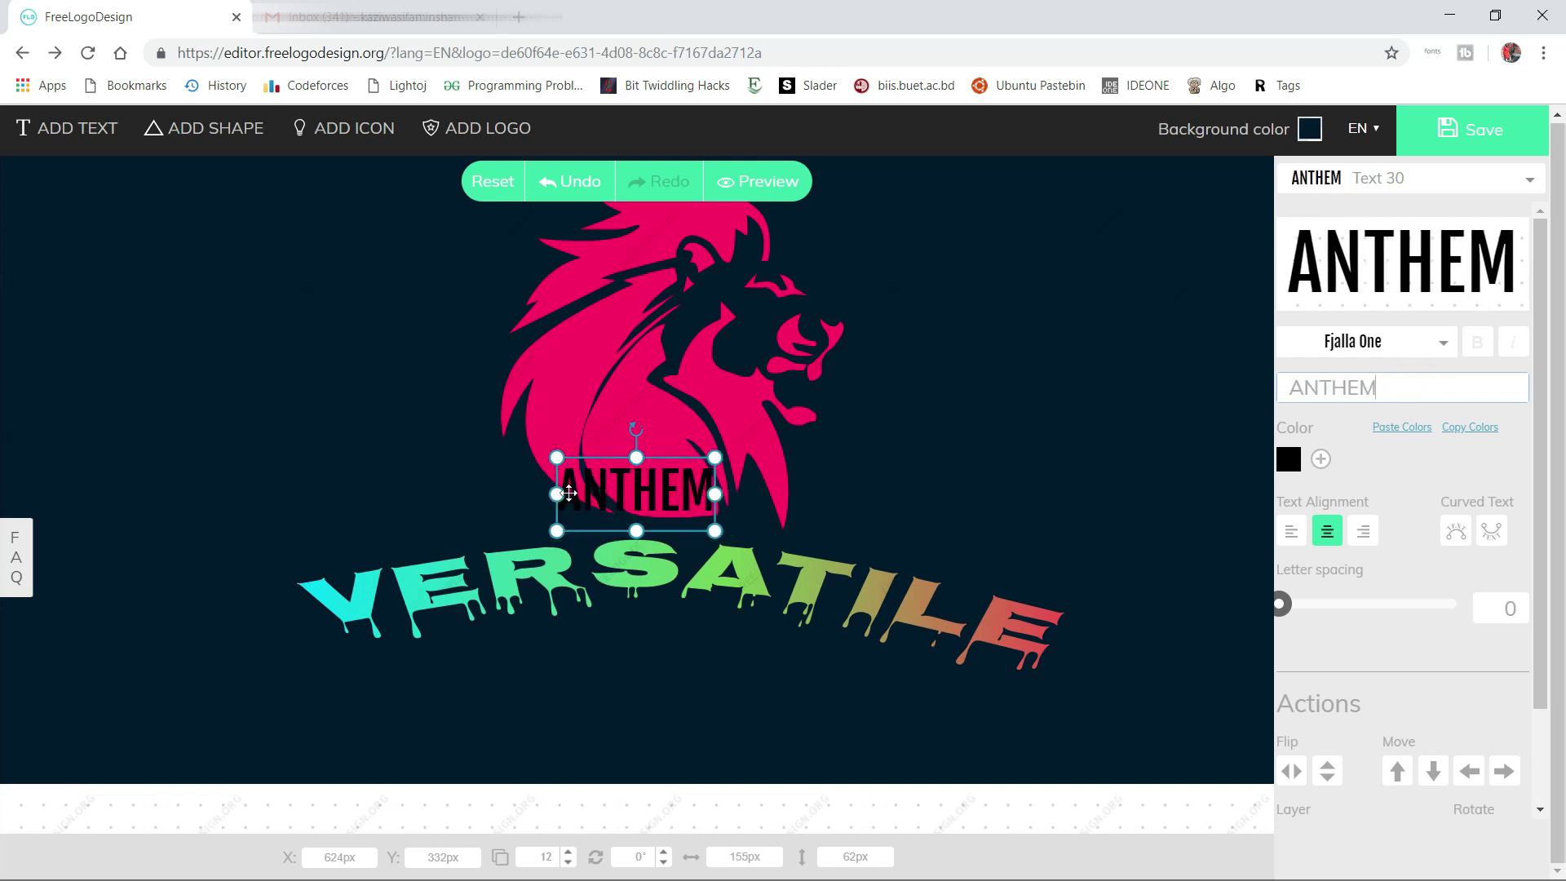
pyautogui.click(638, 491)
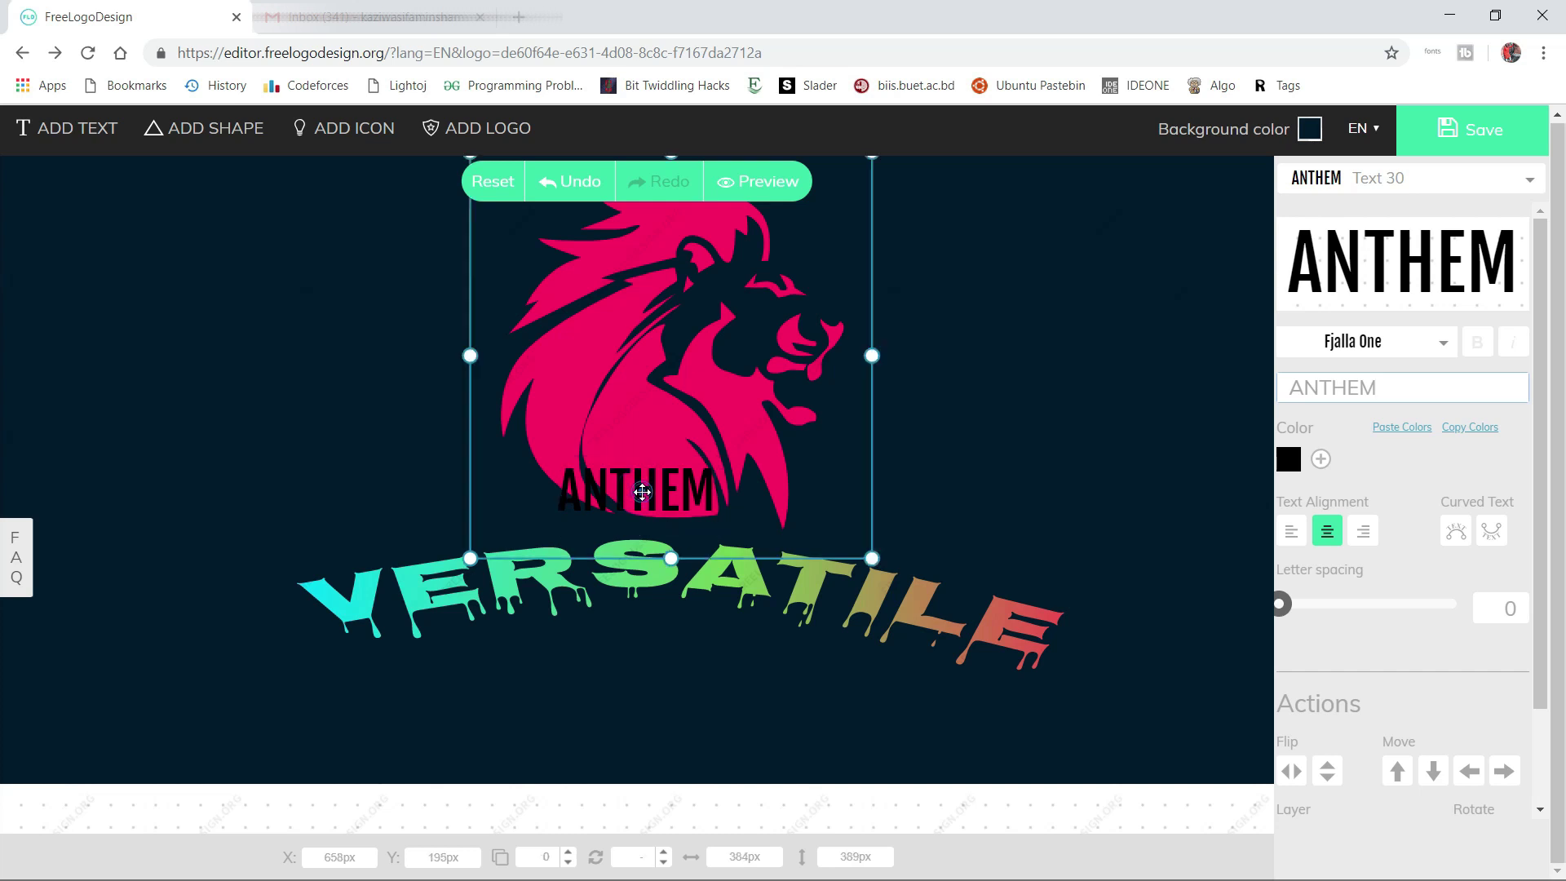
pyautogui.moveTo(642, 490); pyautogui.dragTo(649, 662)
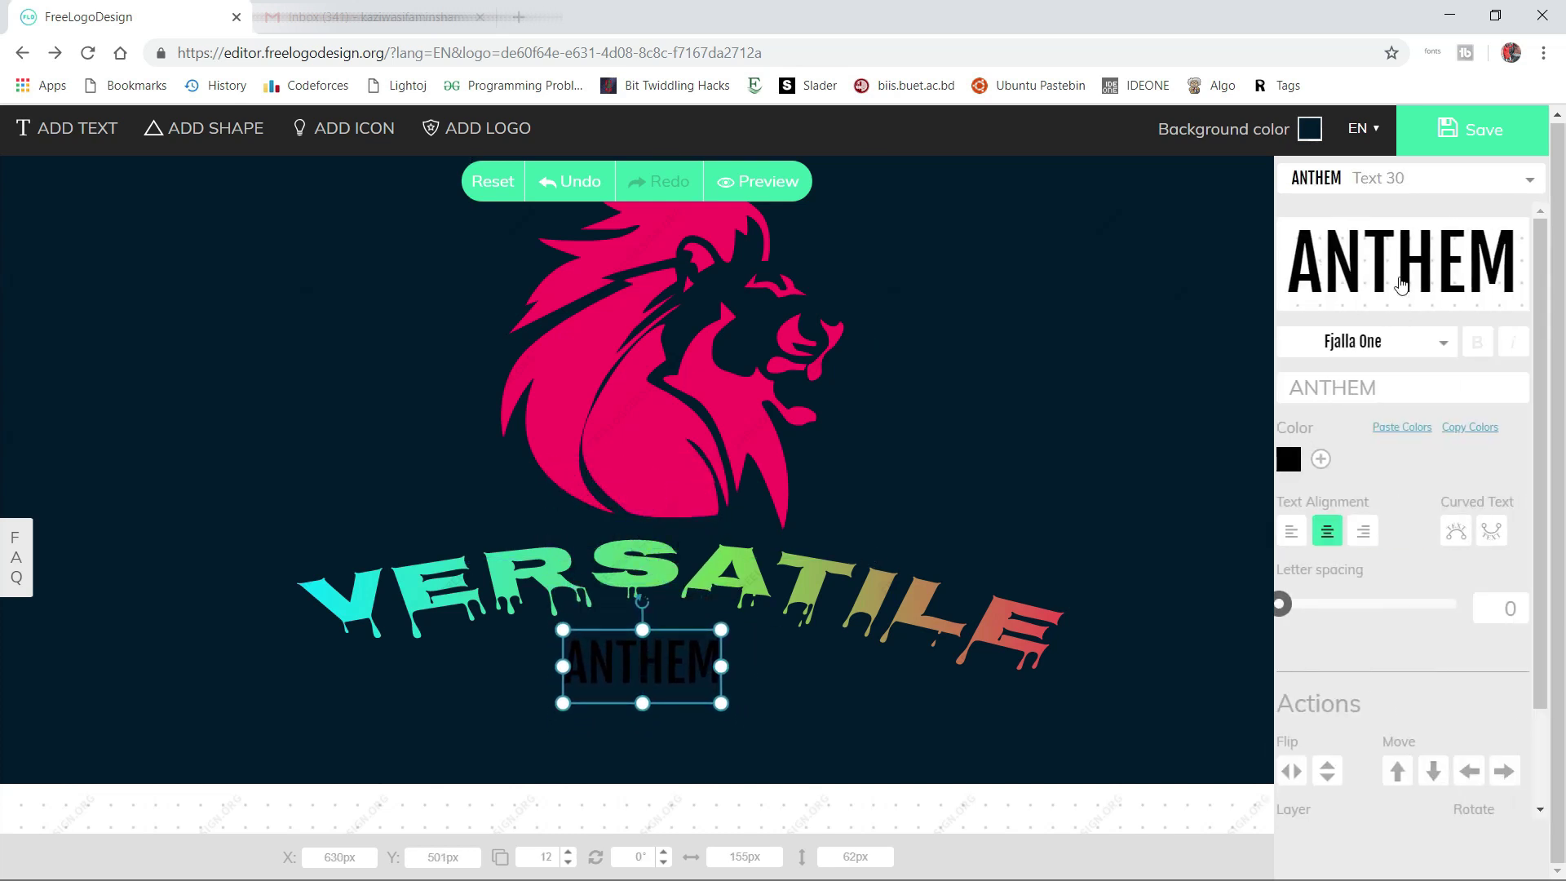
# Change the font of the ANTHEM text to Monofett
pyautogui.click(1372, 341)
pyautogui.scroll(-15, 1443, 463)
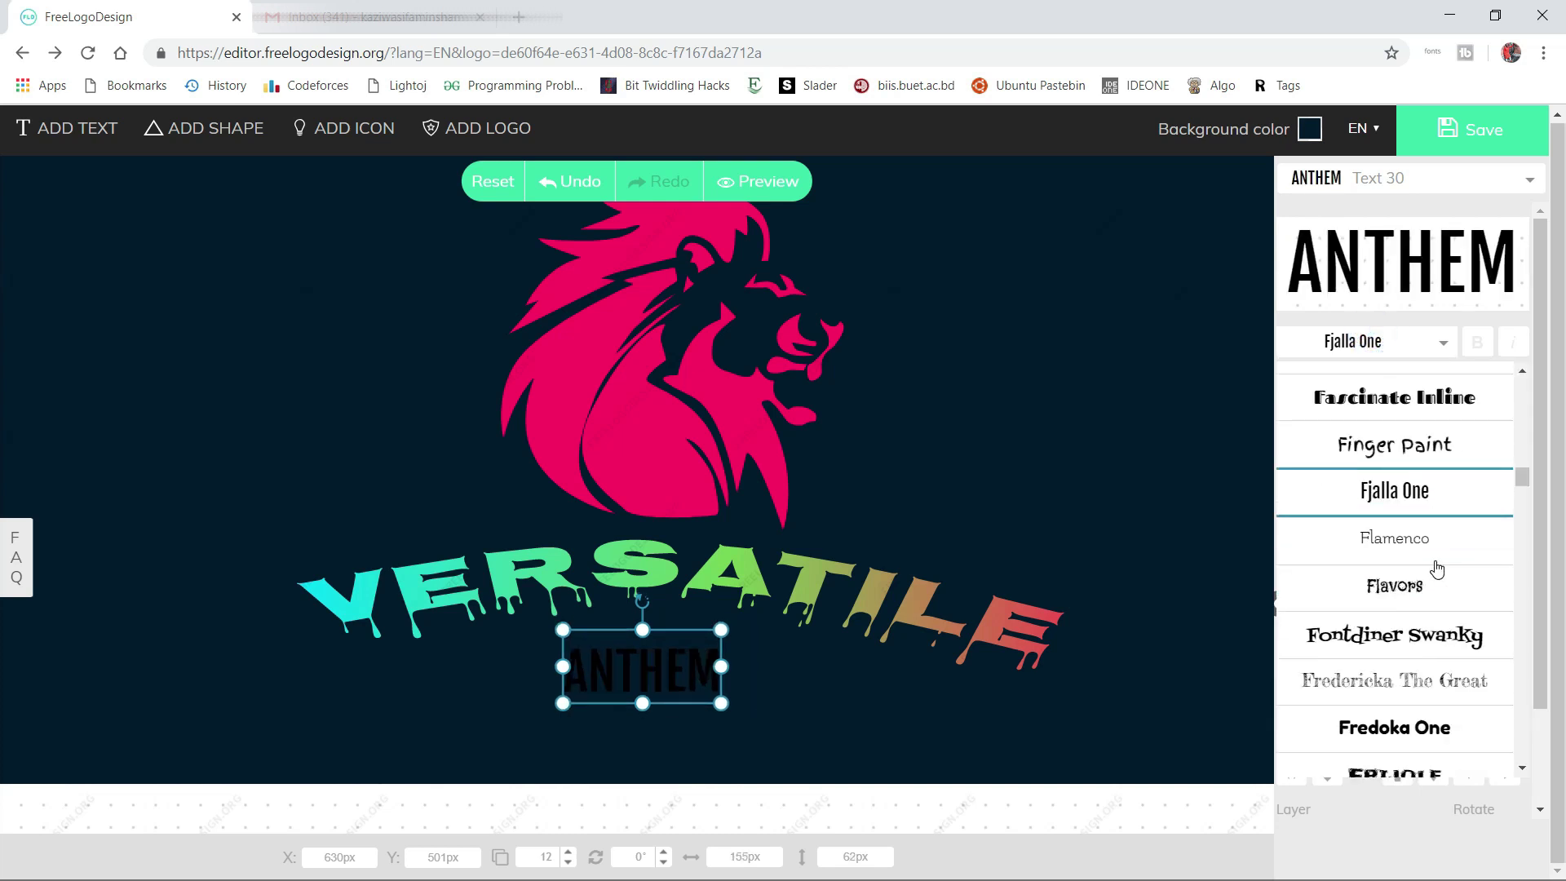
pyautogui.scroll(2, 1429, 569)
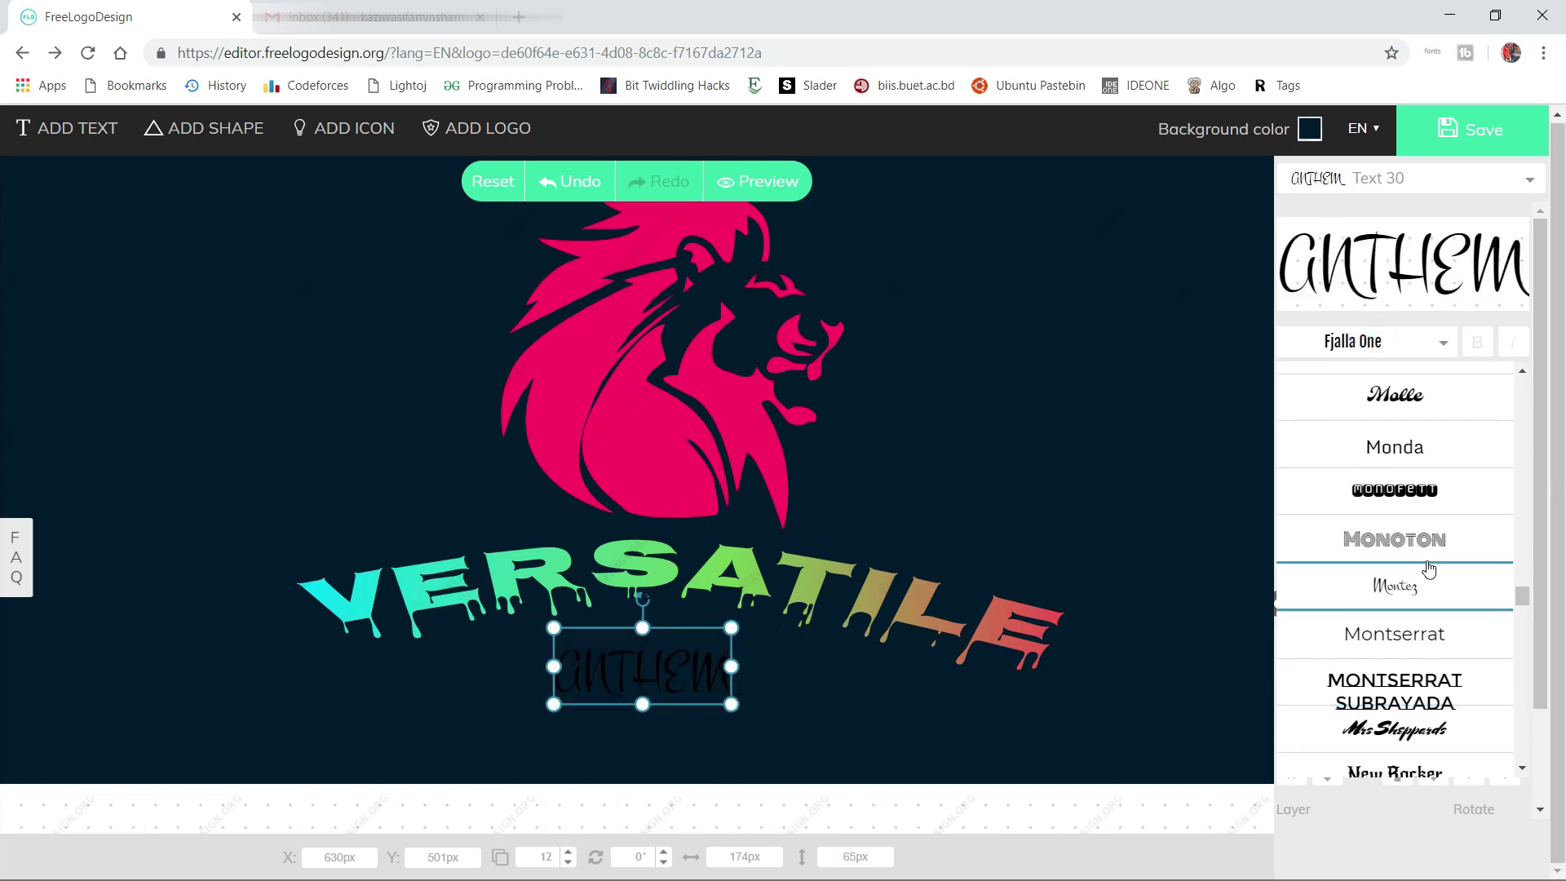
pyautogui.click(1404, 499)
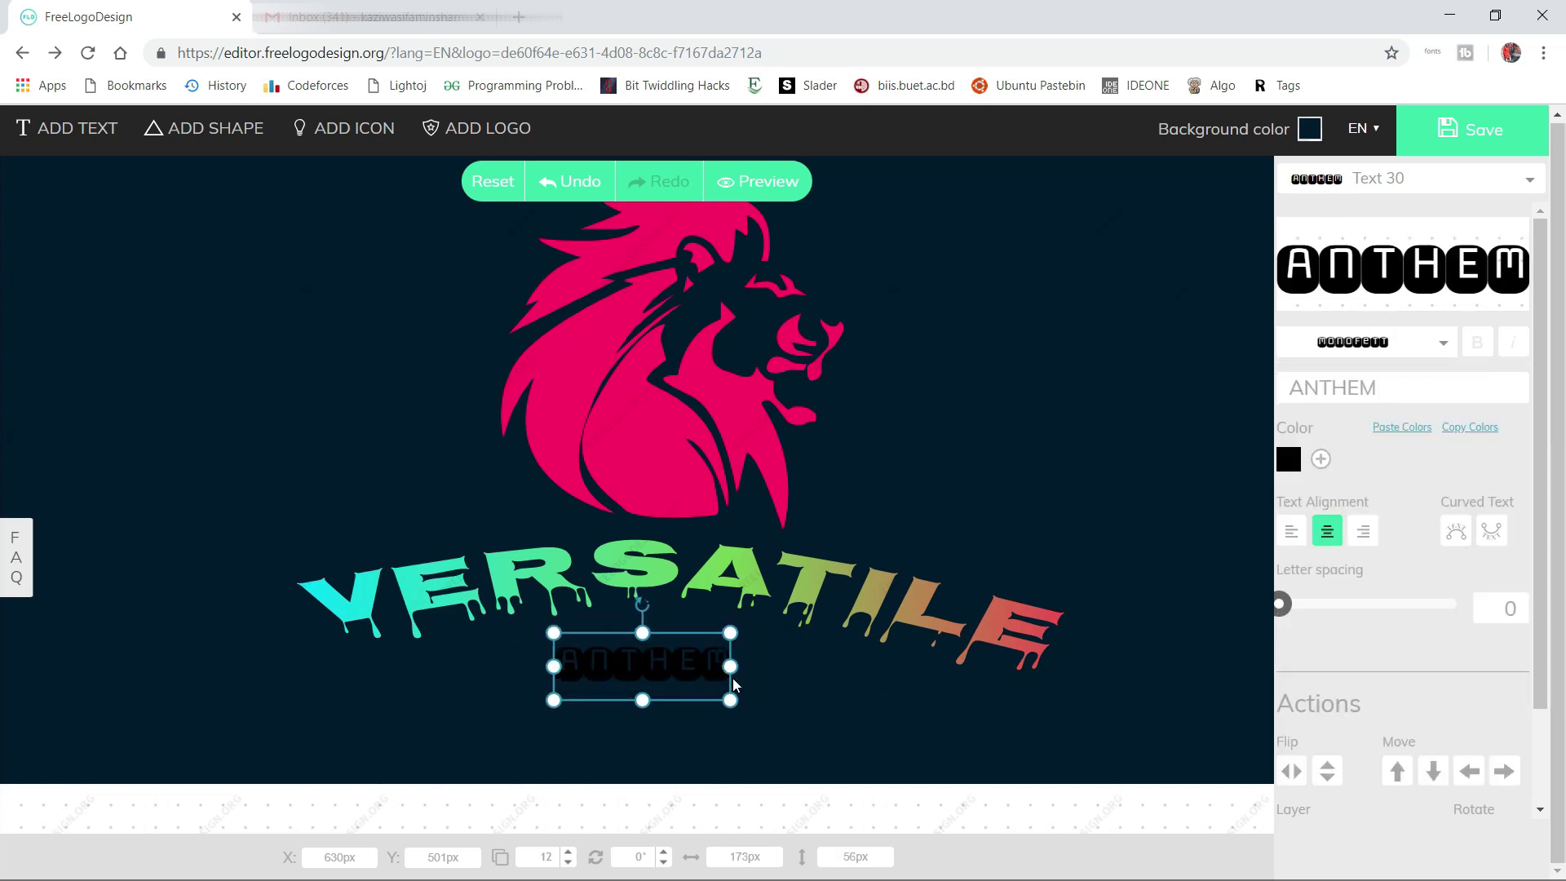
# Enlarge the ANTHEM text to about 377 by 123 px and position it just below VERSATILE
pyautogui.moveTo(731, 699); pyautogui.dragTo(650, 682)
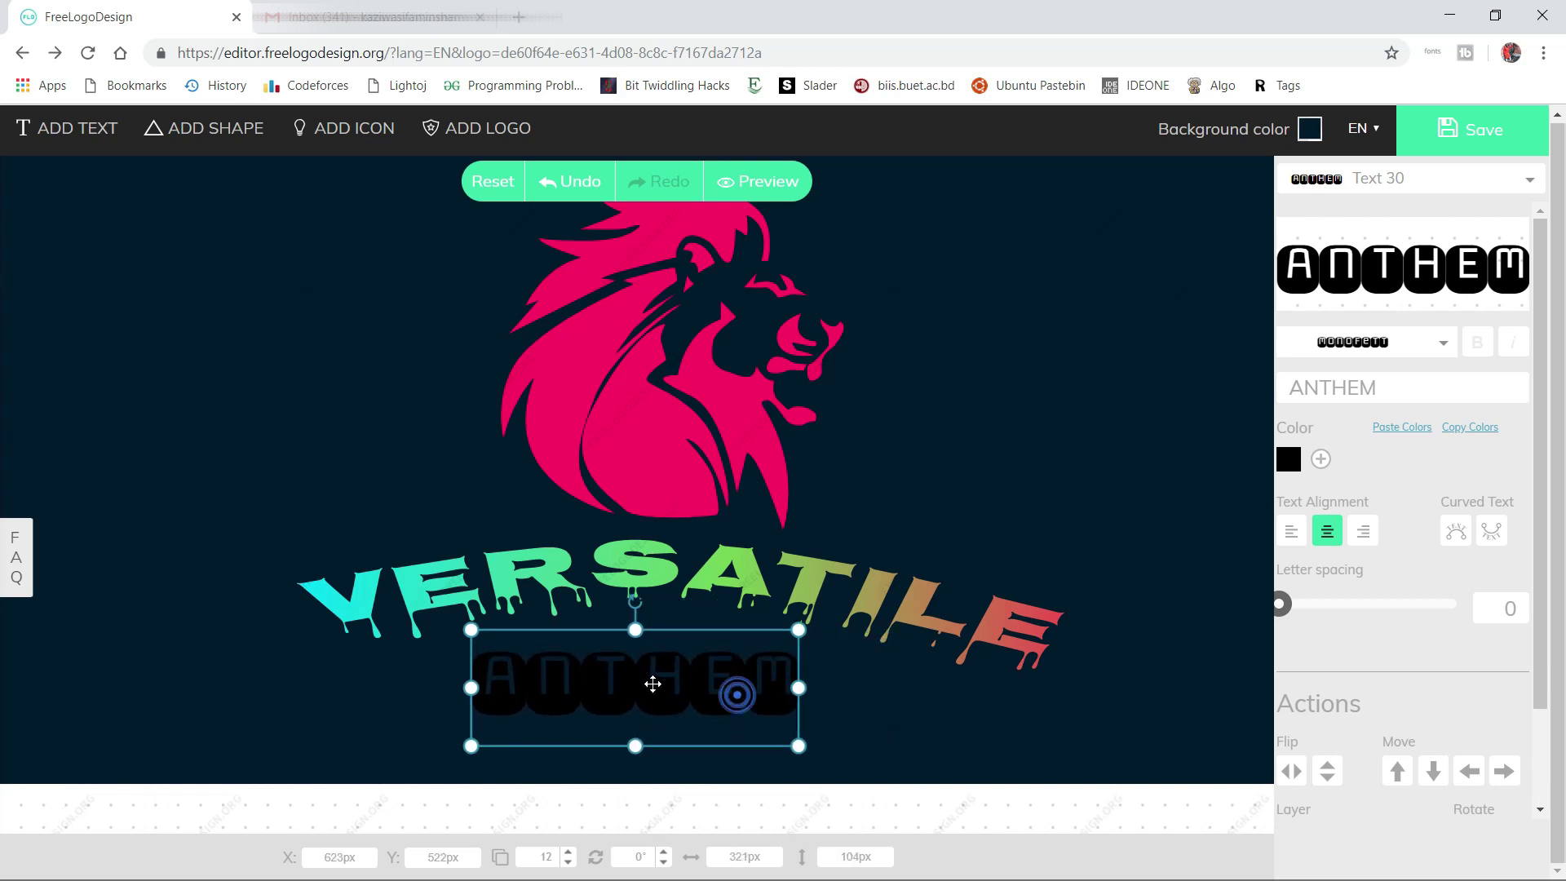
pyautogui.moveTo(798, 740); pyautogui.dragTo(856, 752)
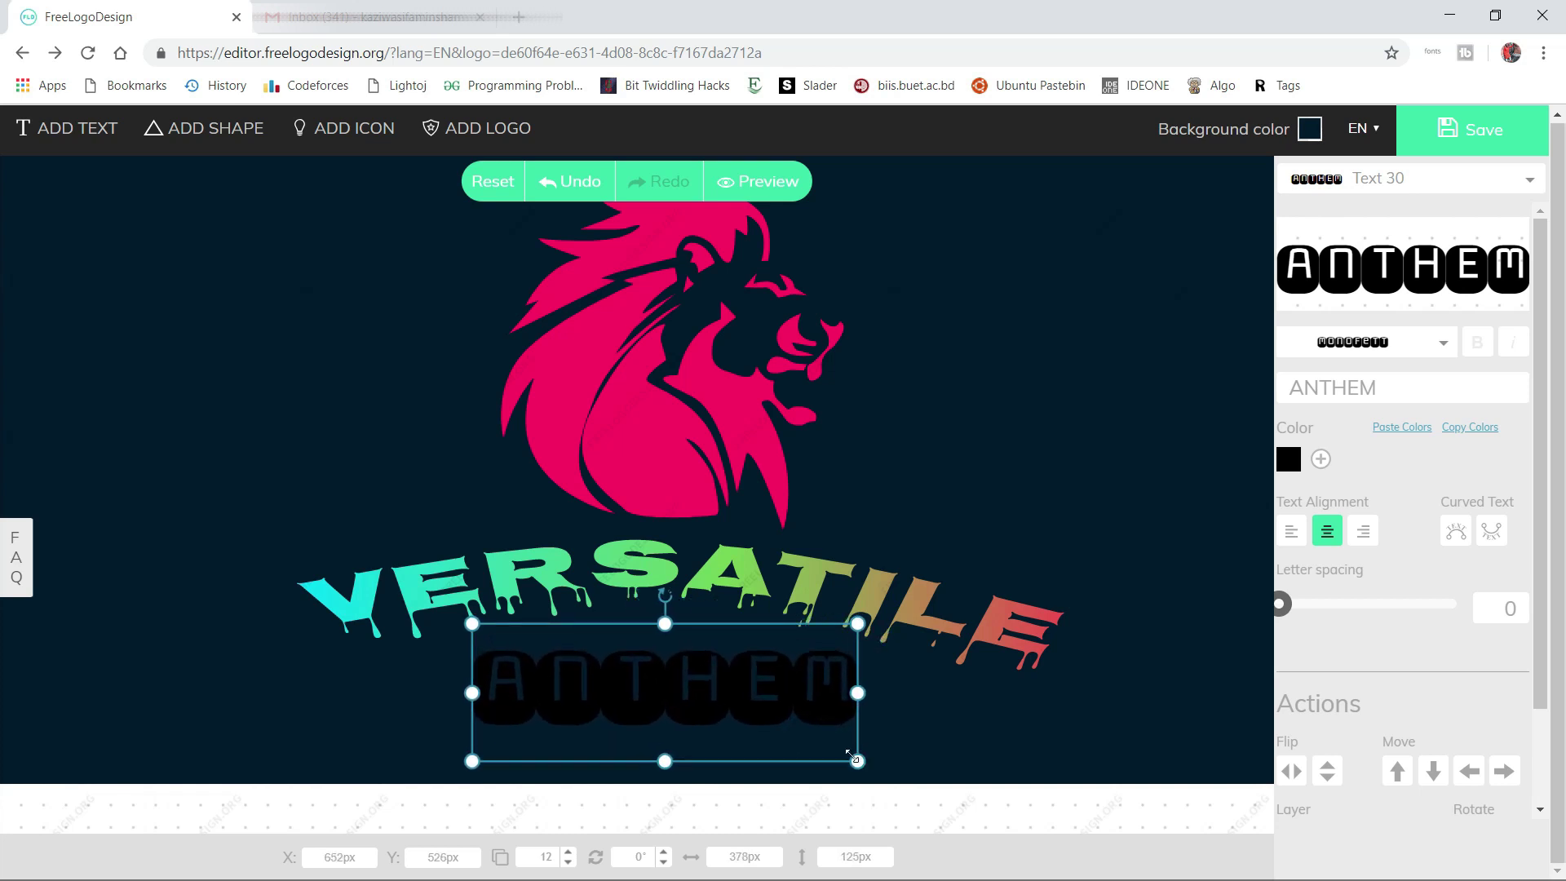
pyautogui.moveTo(653, 682); pyautogui.dragTo(651, 675)
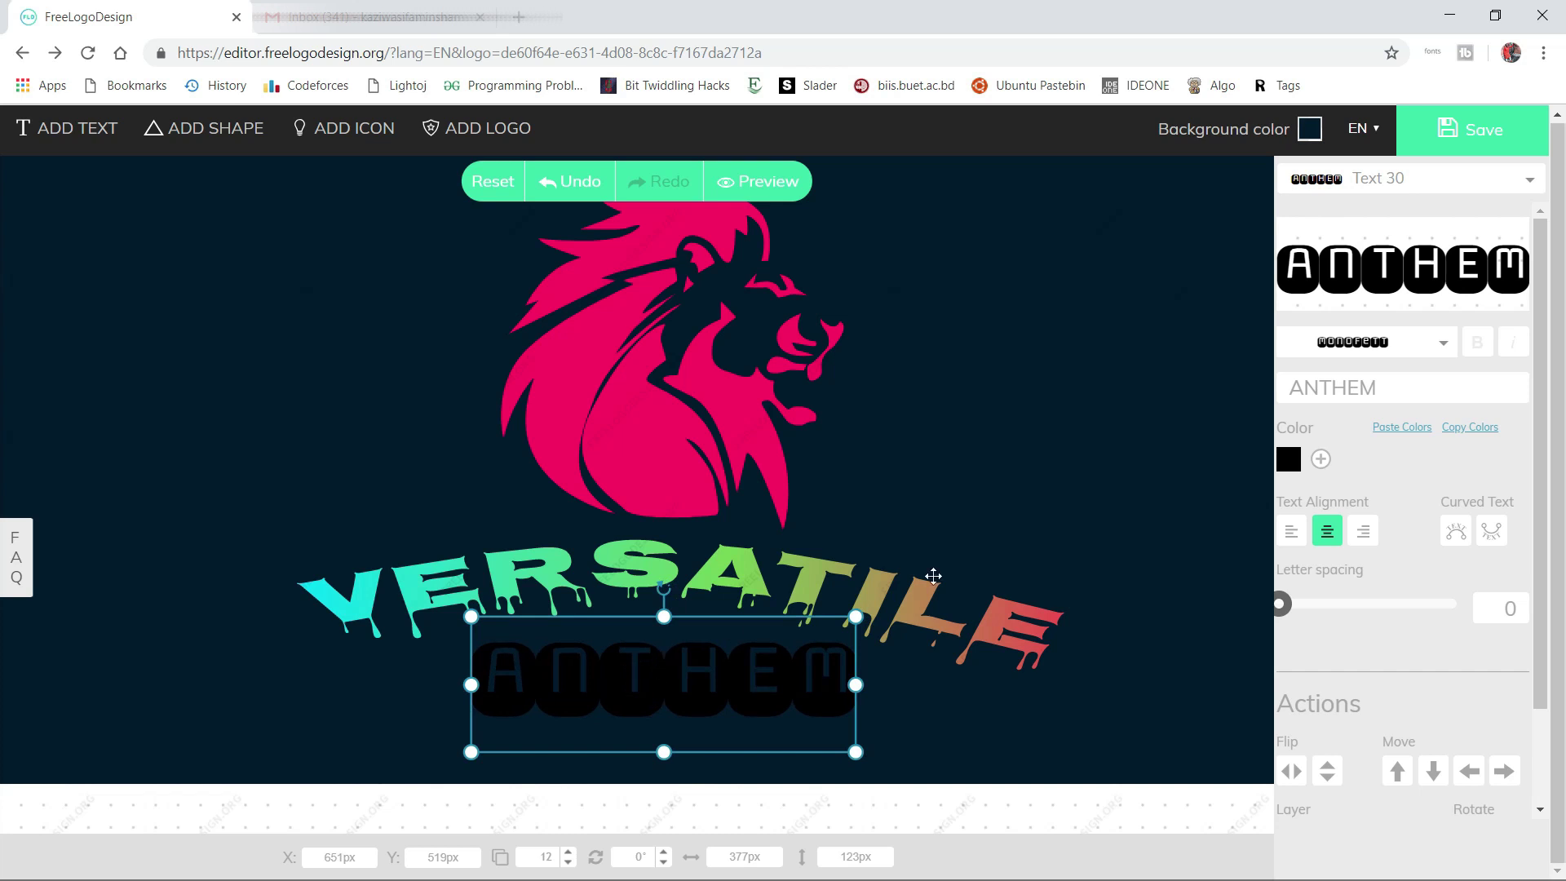
# Give the ANTHEM text a three-stop gradient and set its first stop to pink ff0066
pyautogui.click(1319, 459)
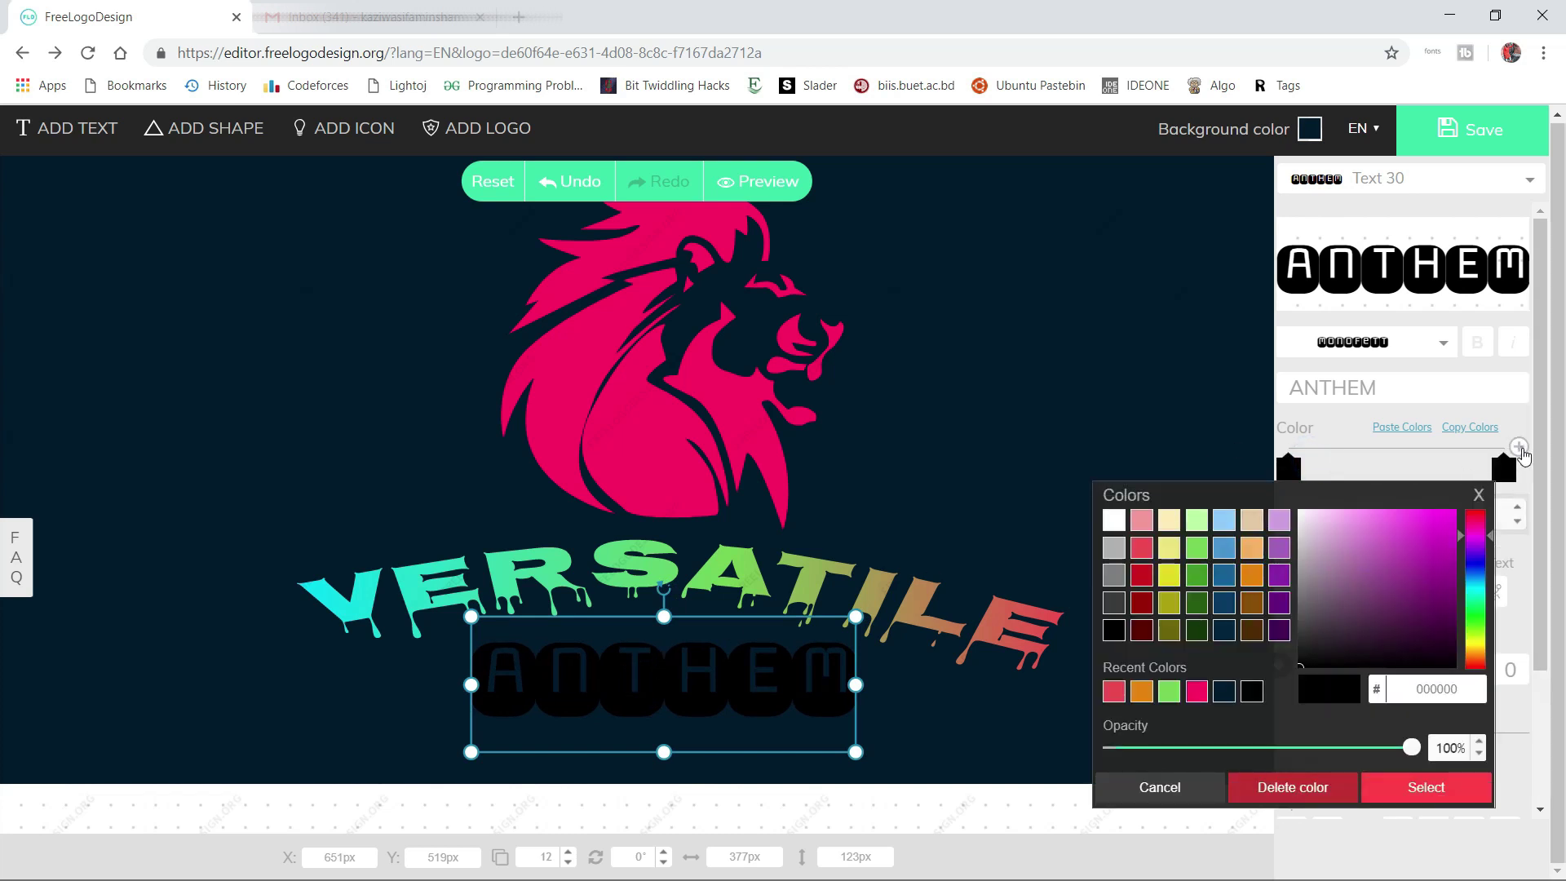
pyautogui.click(1294, 470)
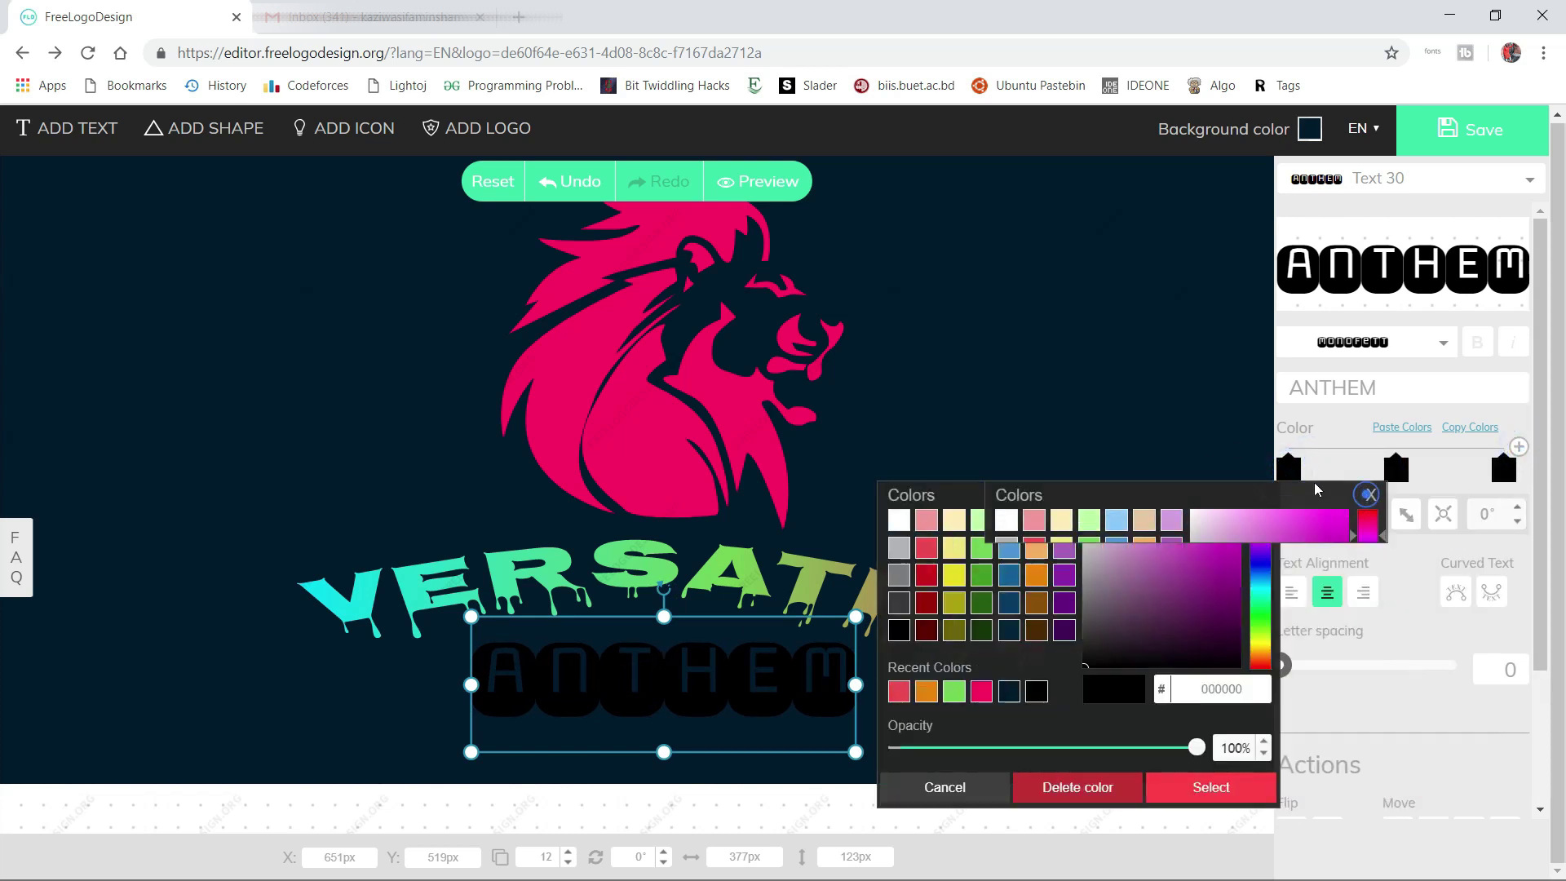
pyautogui.click(983, 694)
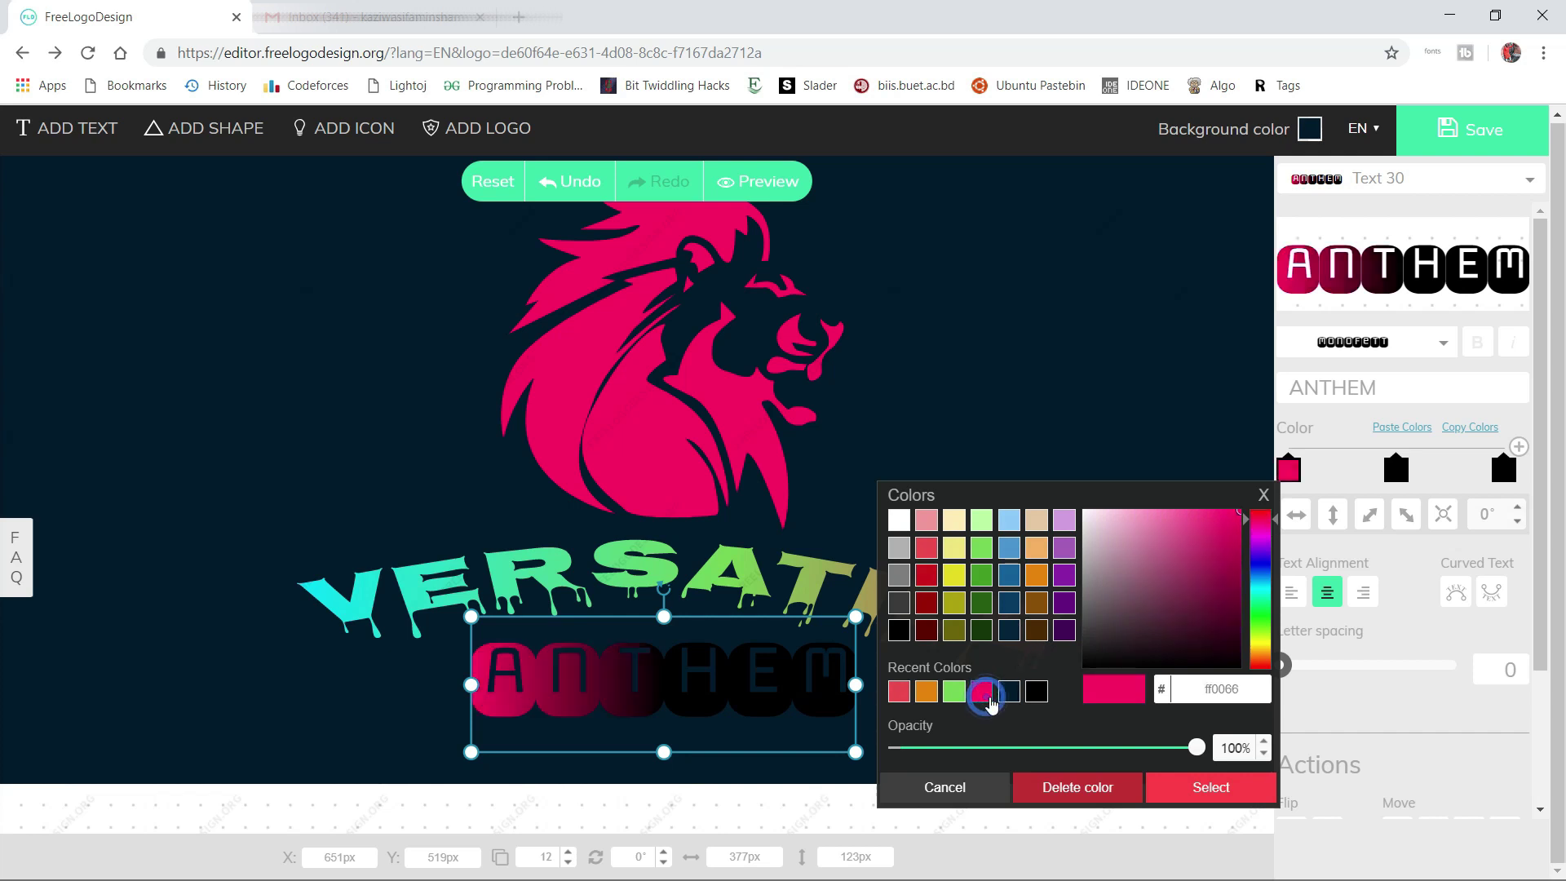
# Set ANTHEM's middle gradient stop to blue 4c96d7 and its last stop to purple 8a25b1
pyautogui.click(1396, 470)
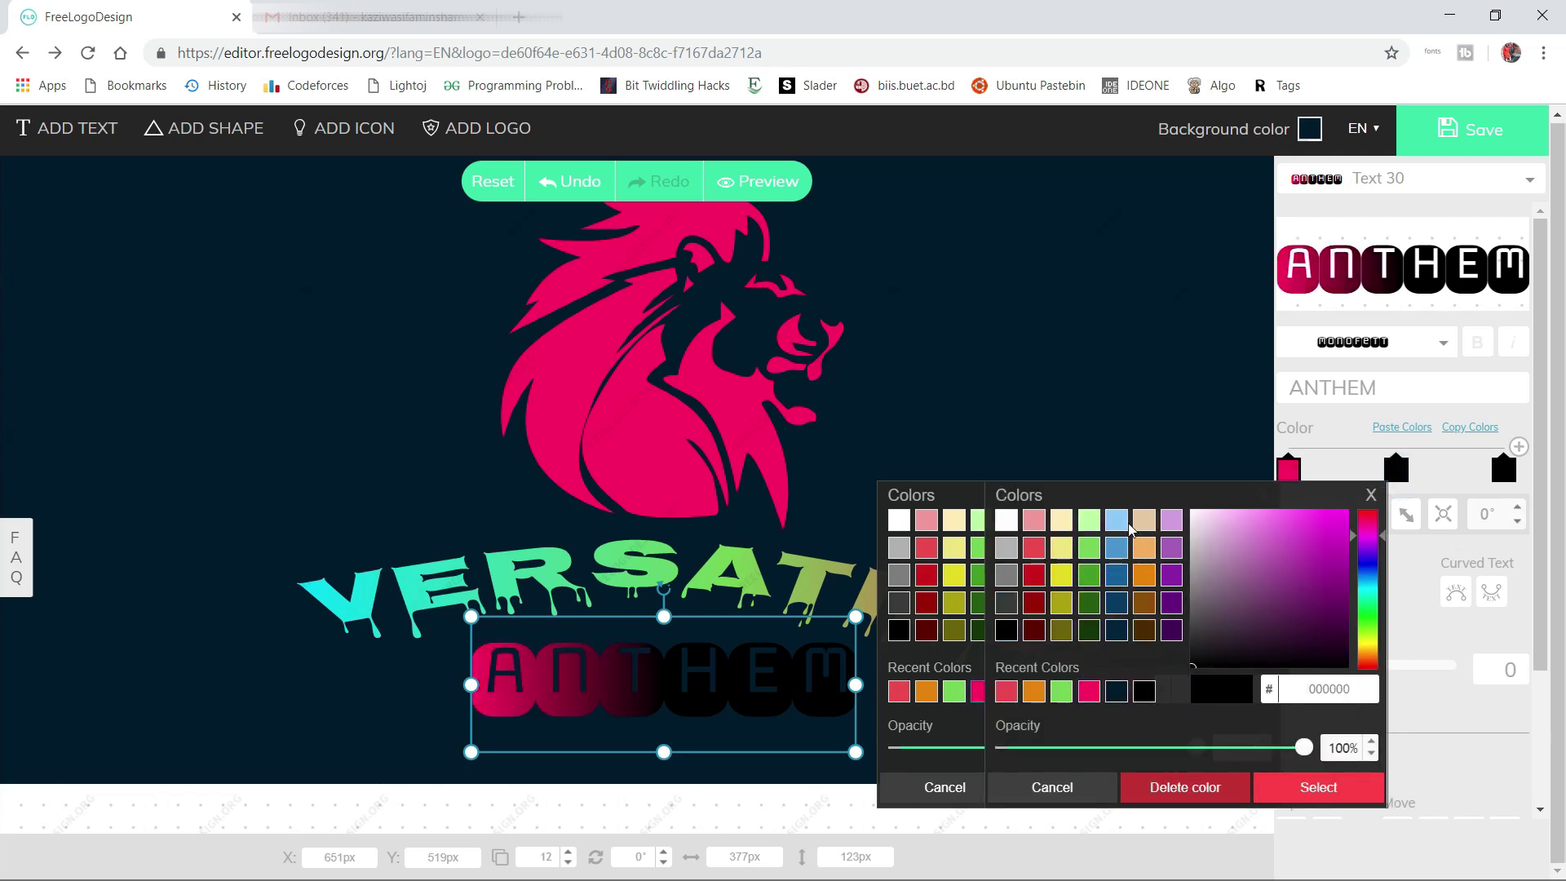
pyautogui.click(1117, 548)
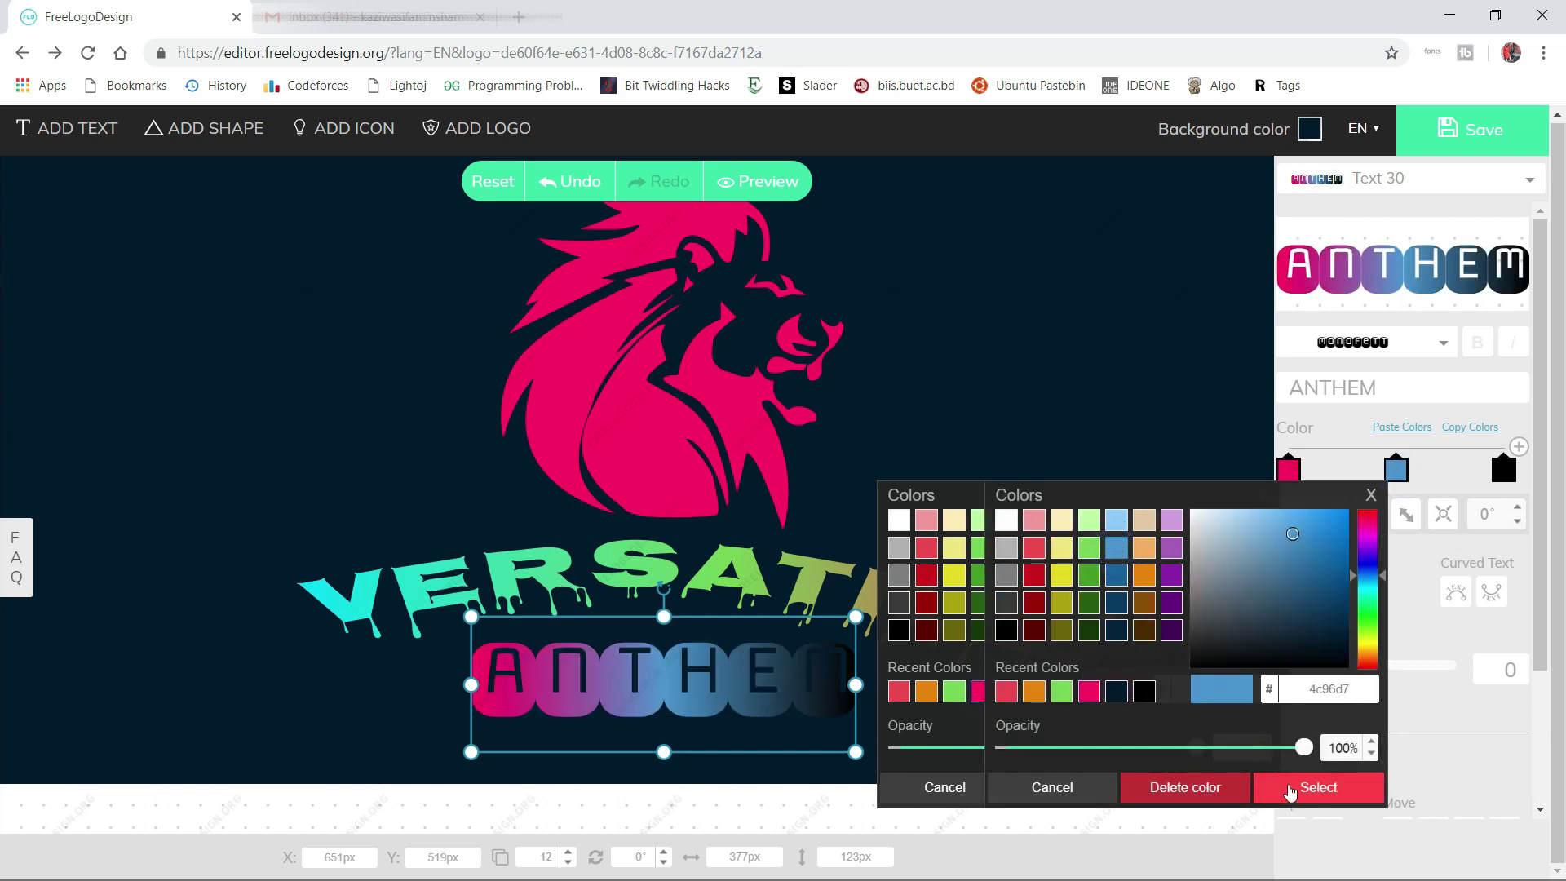
pyautogui.click(1290, 790)
pyautogui.click(1185, 785)
pyautogui.click(1504, 467)
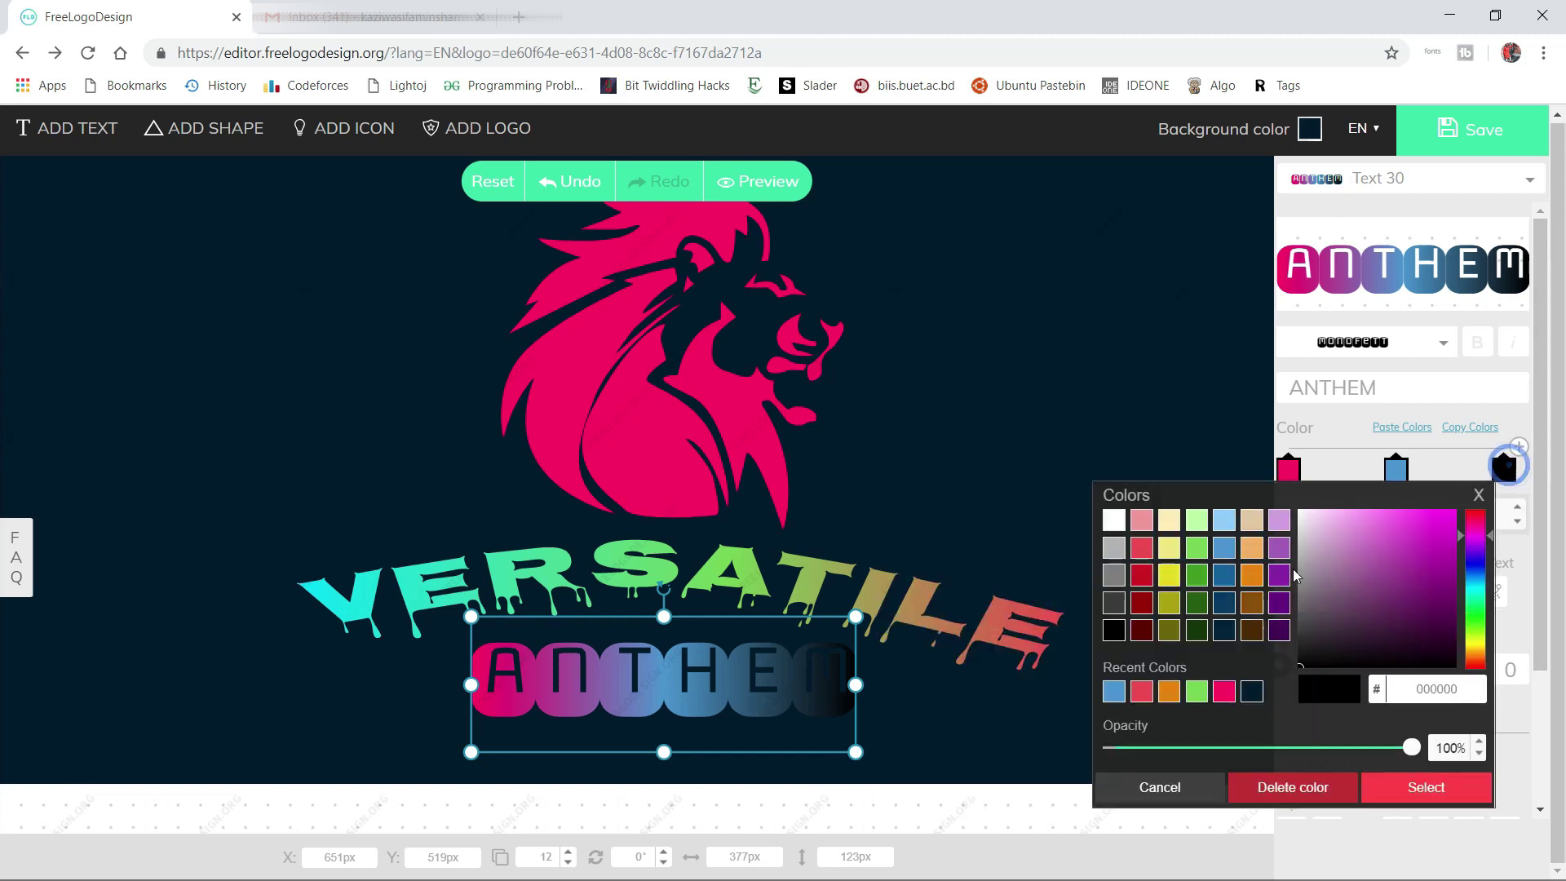
pyautogui.click(1279, 575)
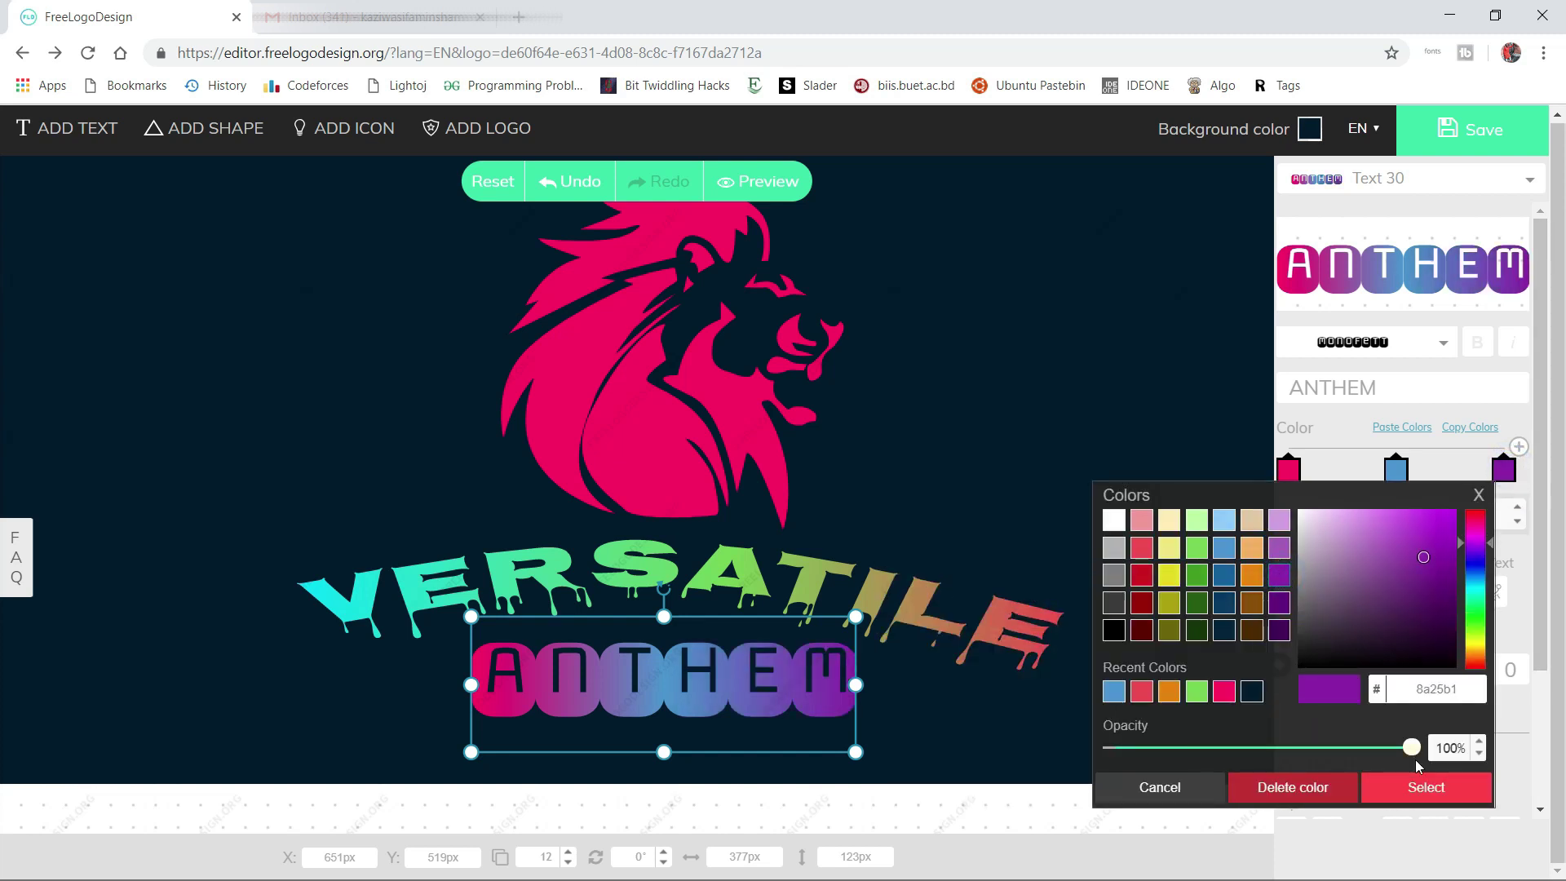
pyautogui.click(1423, 789)
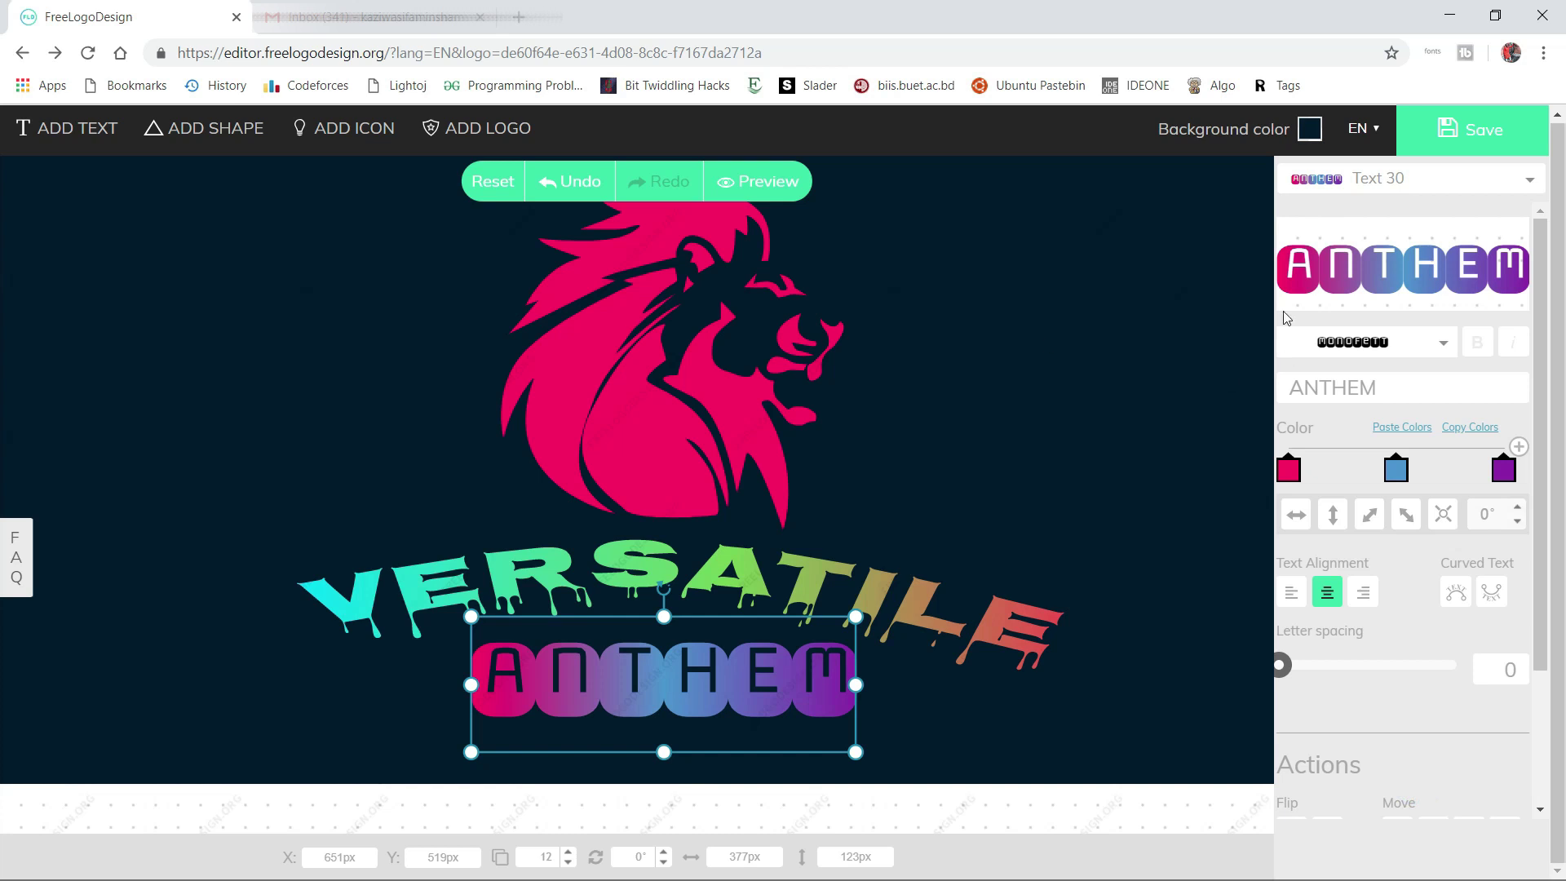
pyautogui.click(1002, 340)
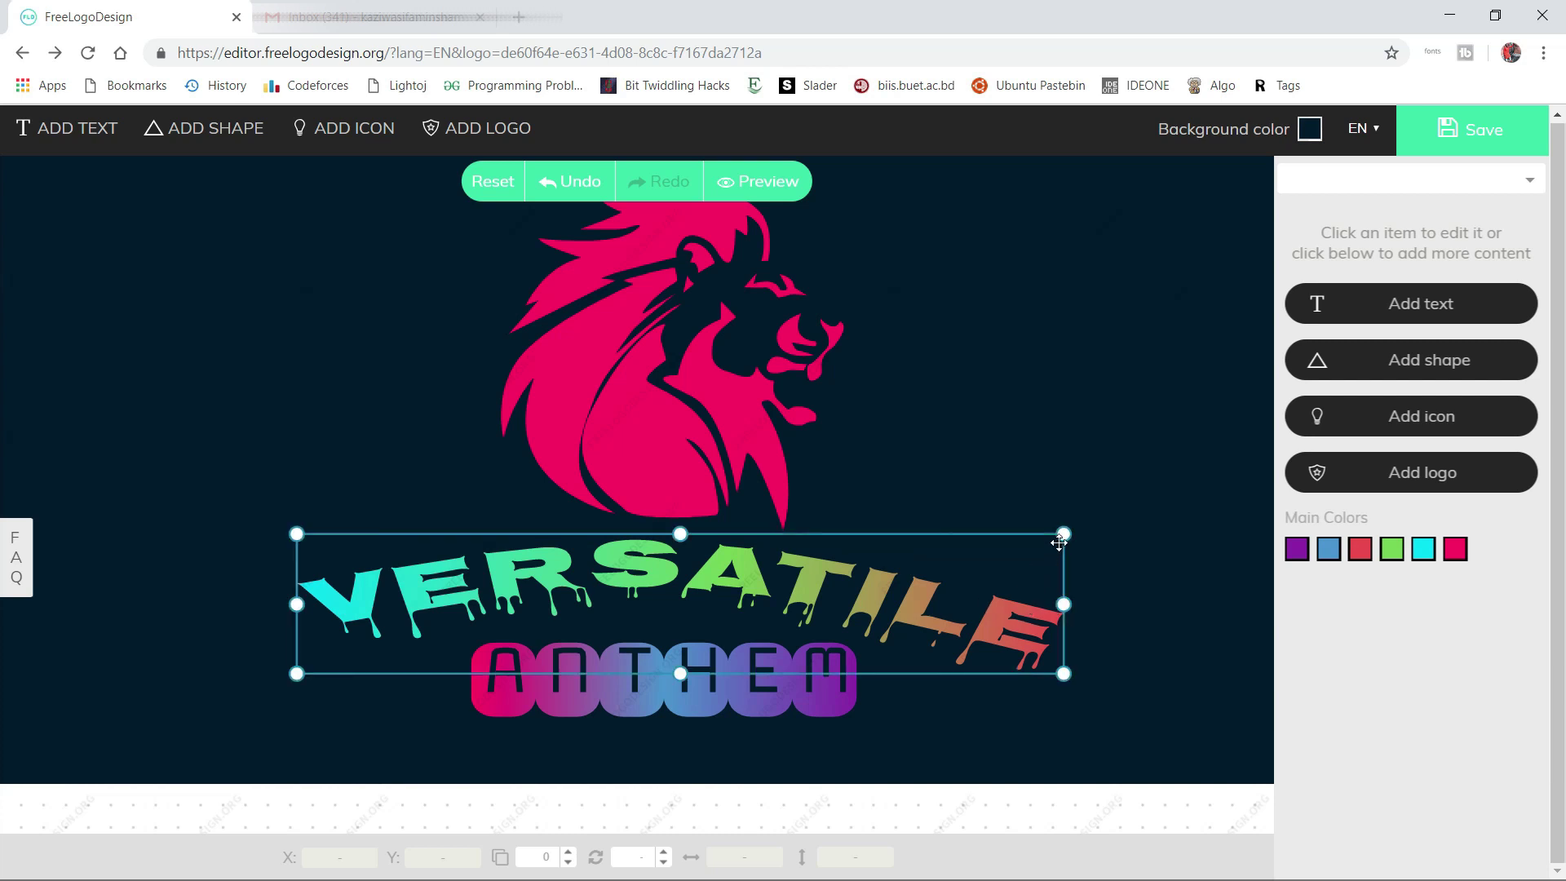
# Enlarge VERSATILE to about 836 by 141 px and ANTHEM proportionally, keeping both centered beneath the lion
pyautogui.moveTo(1064, 534); pyautogui.dragTo(1150, 524)
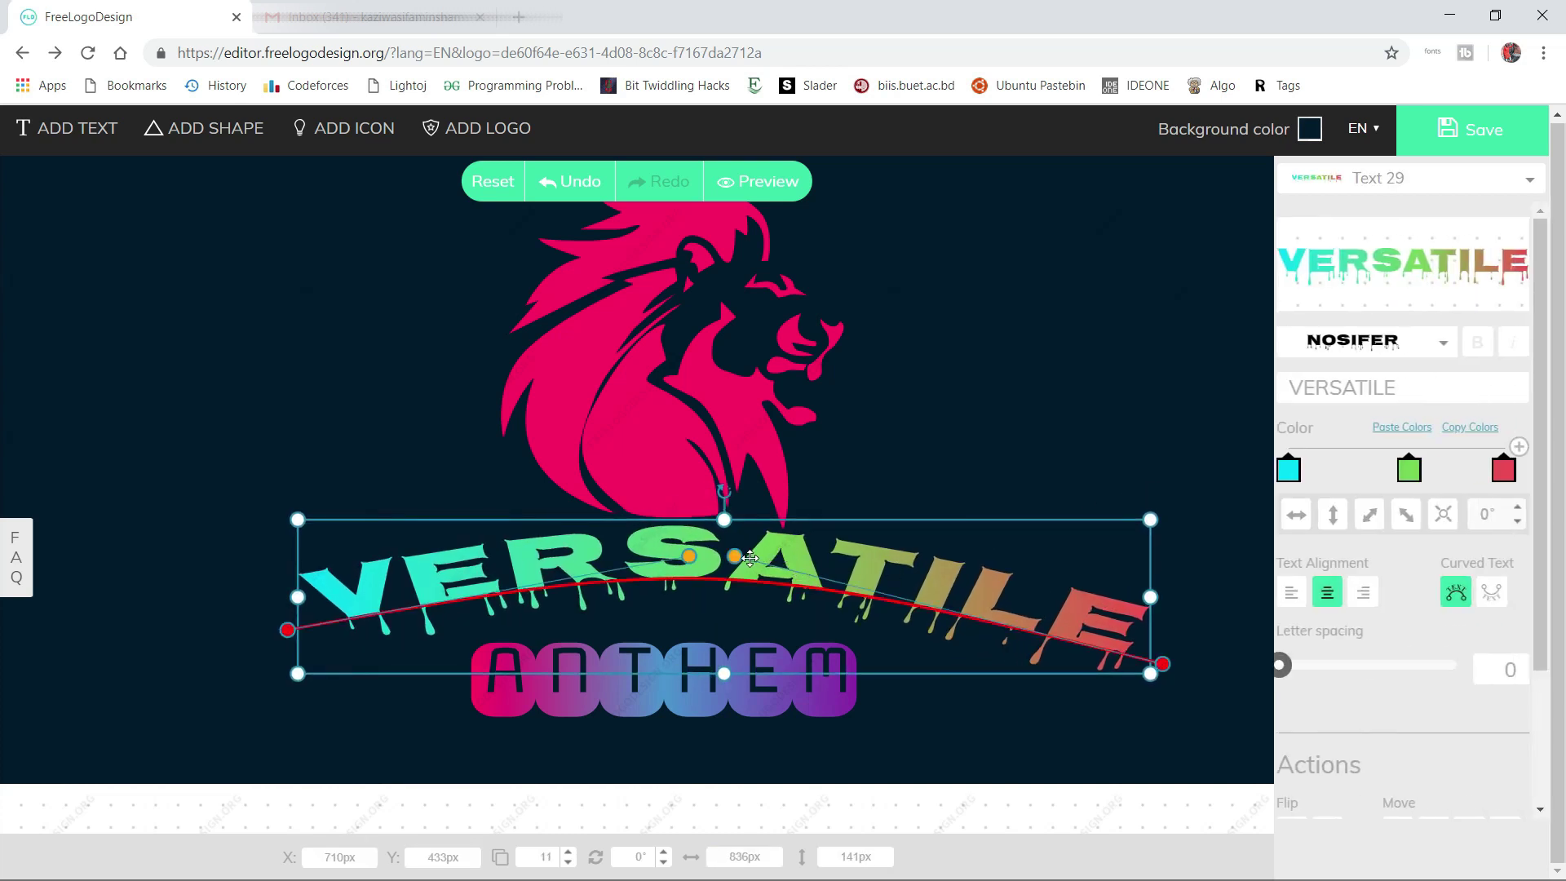
pyautogui.click(658, 702)
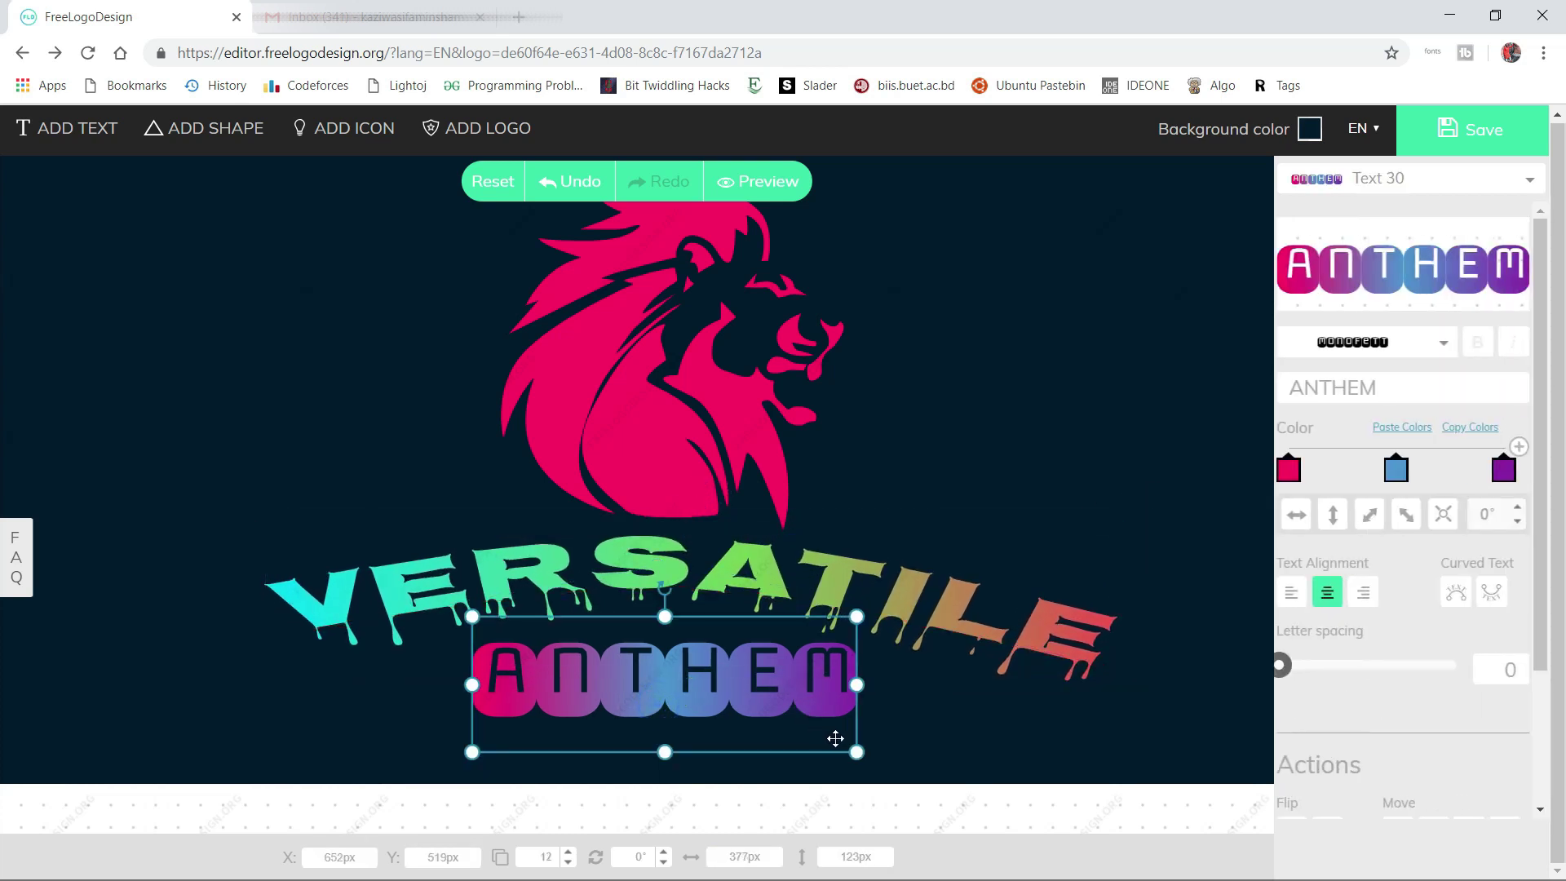
pyautogui.moveTo(855, 752); pyautogui.dragTo(937, 786)
pyautogui.moveTo(745, 723); pyautogui.dragTo(706, 698)
pyautogui.click(1014, 395)
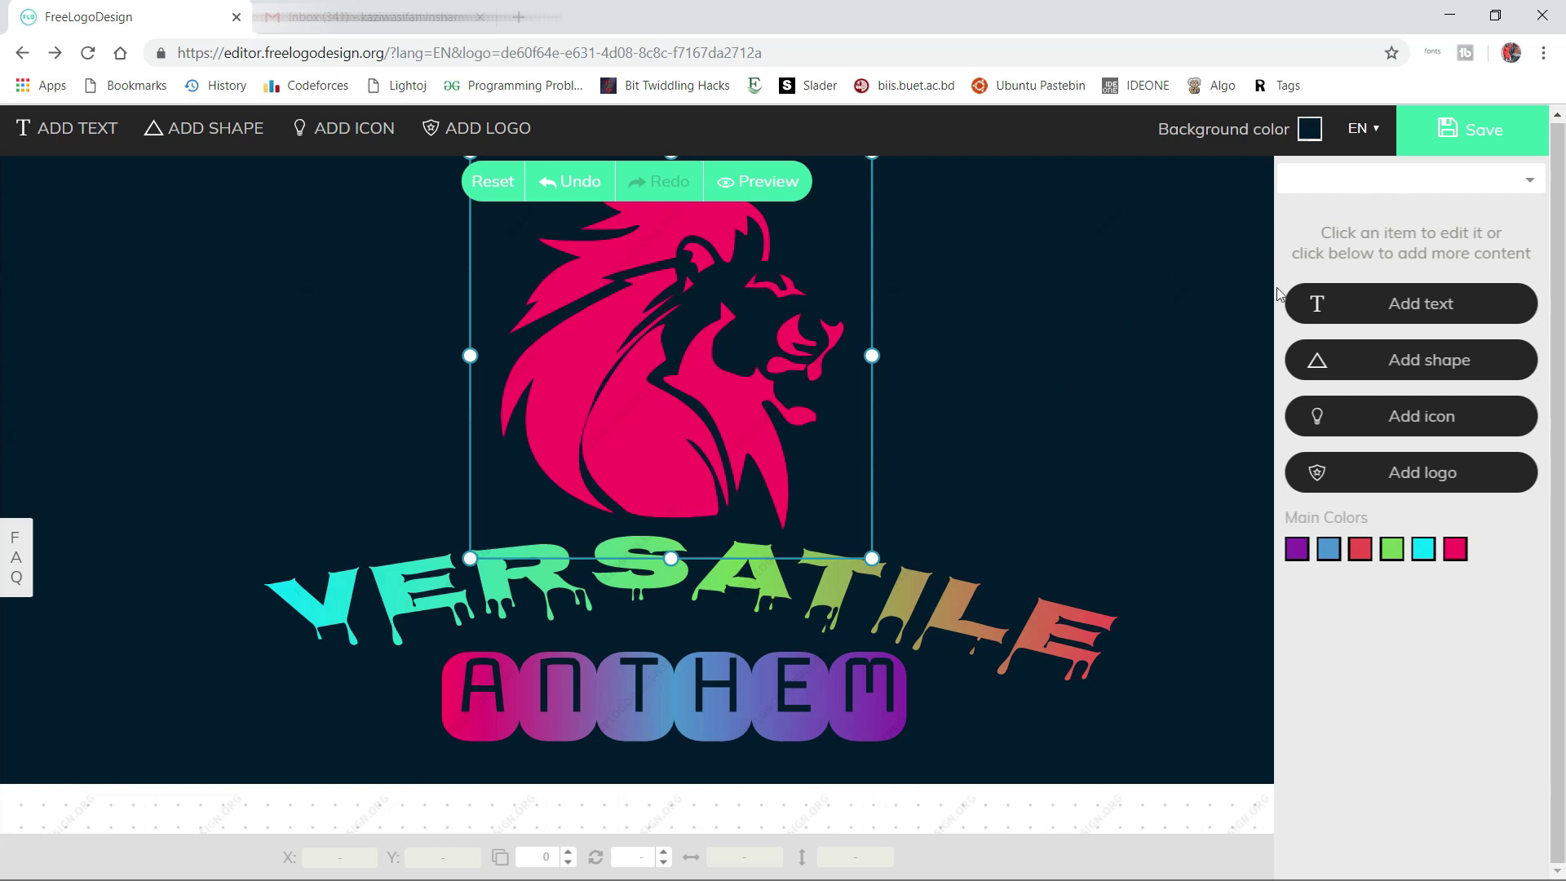
# Save the logo to view the finished preview and reopen it for editing
pyautogui.click(1476, 131)
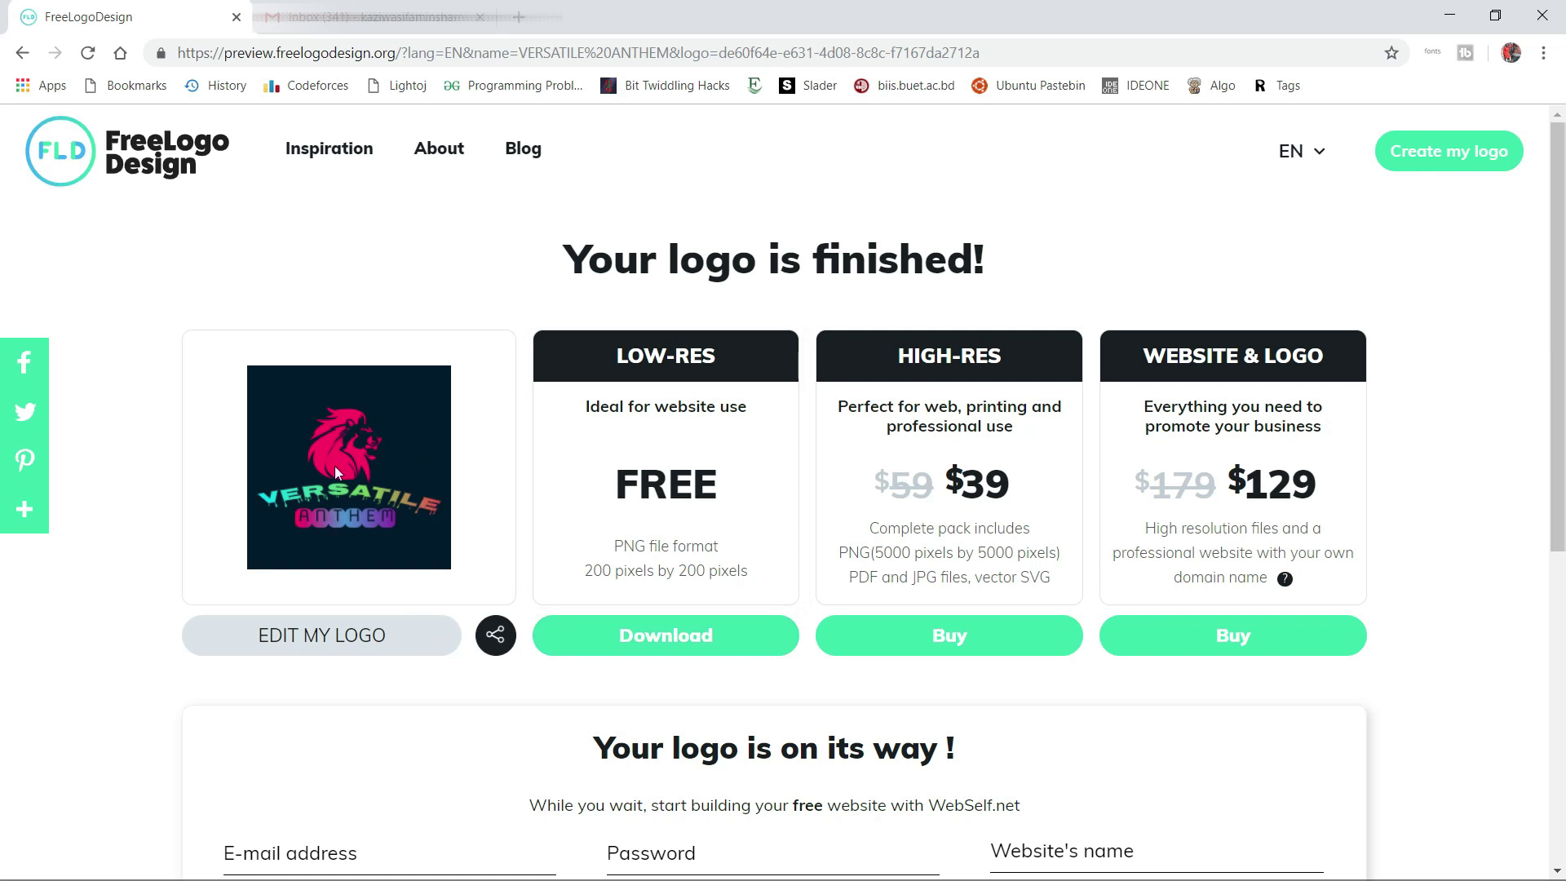
pyautogui.click(294, 650)
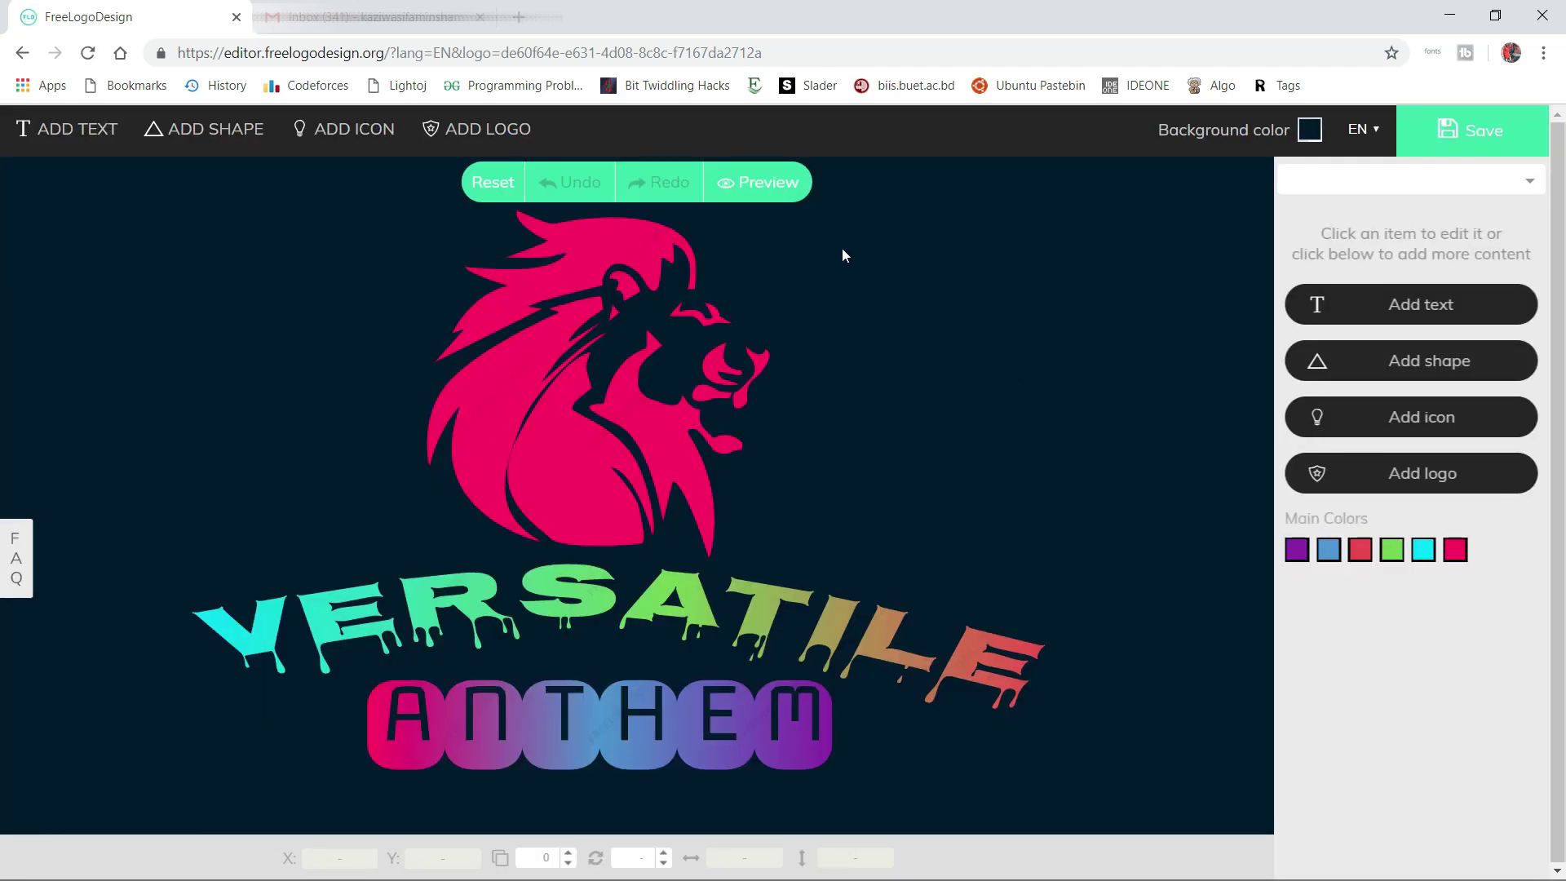
# Apply the navy background 011a2e with the option to use the color for the logo background enabled
pyautogui.click(1309, 132)
pyautogui.click(1173, 446)
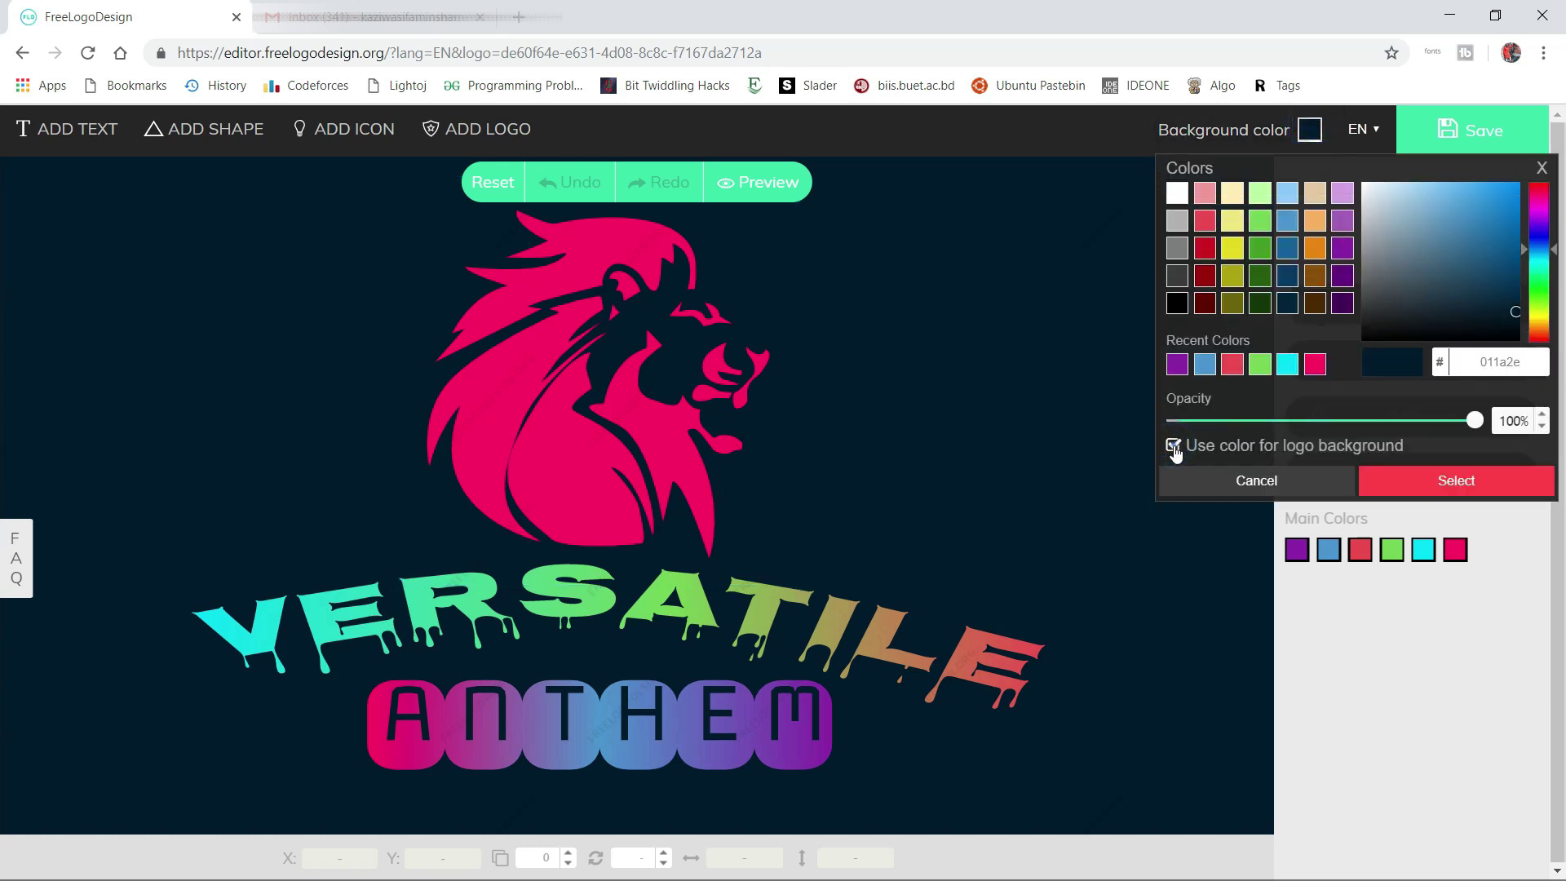
pyautogui.click(1172, 446)
pyautogui.click(1172, 447)
pyautogui.click(1420, 481)
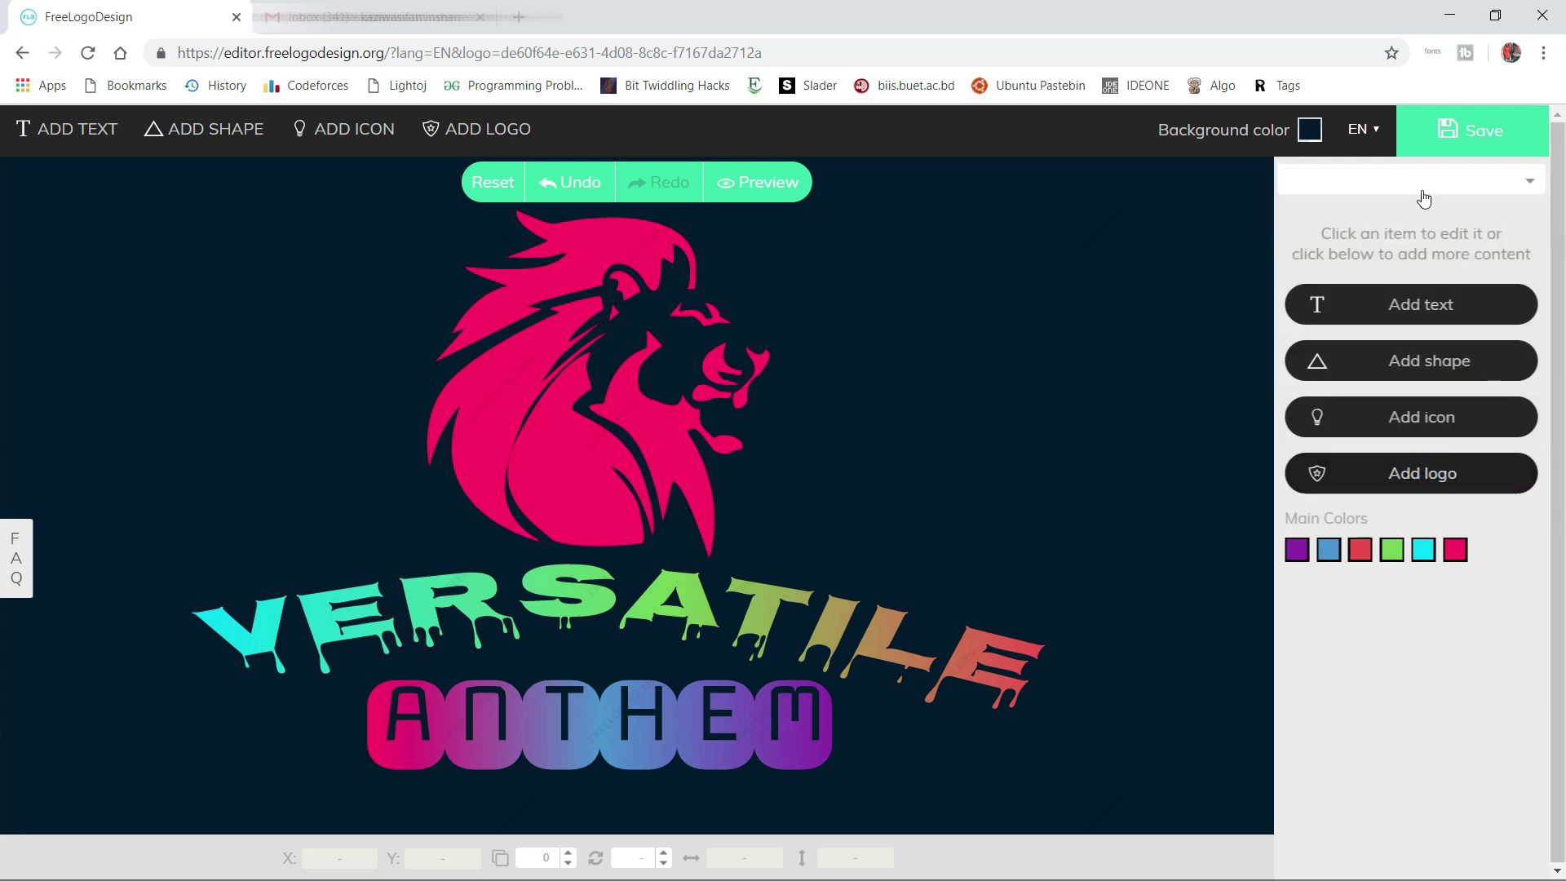
# Save the design and download the free low-res PNG to the Desktop as LOGO
pyautogui.click(1472, 131)
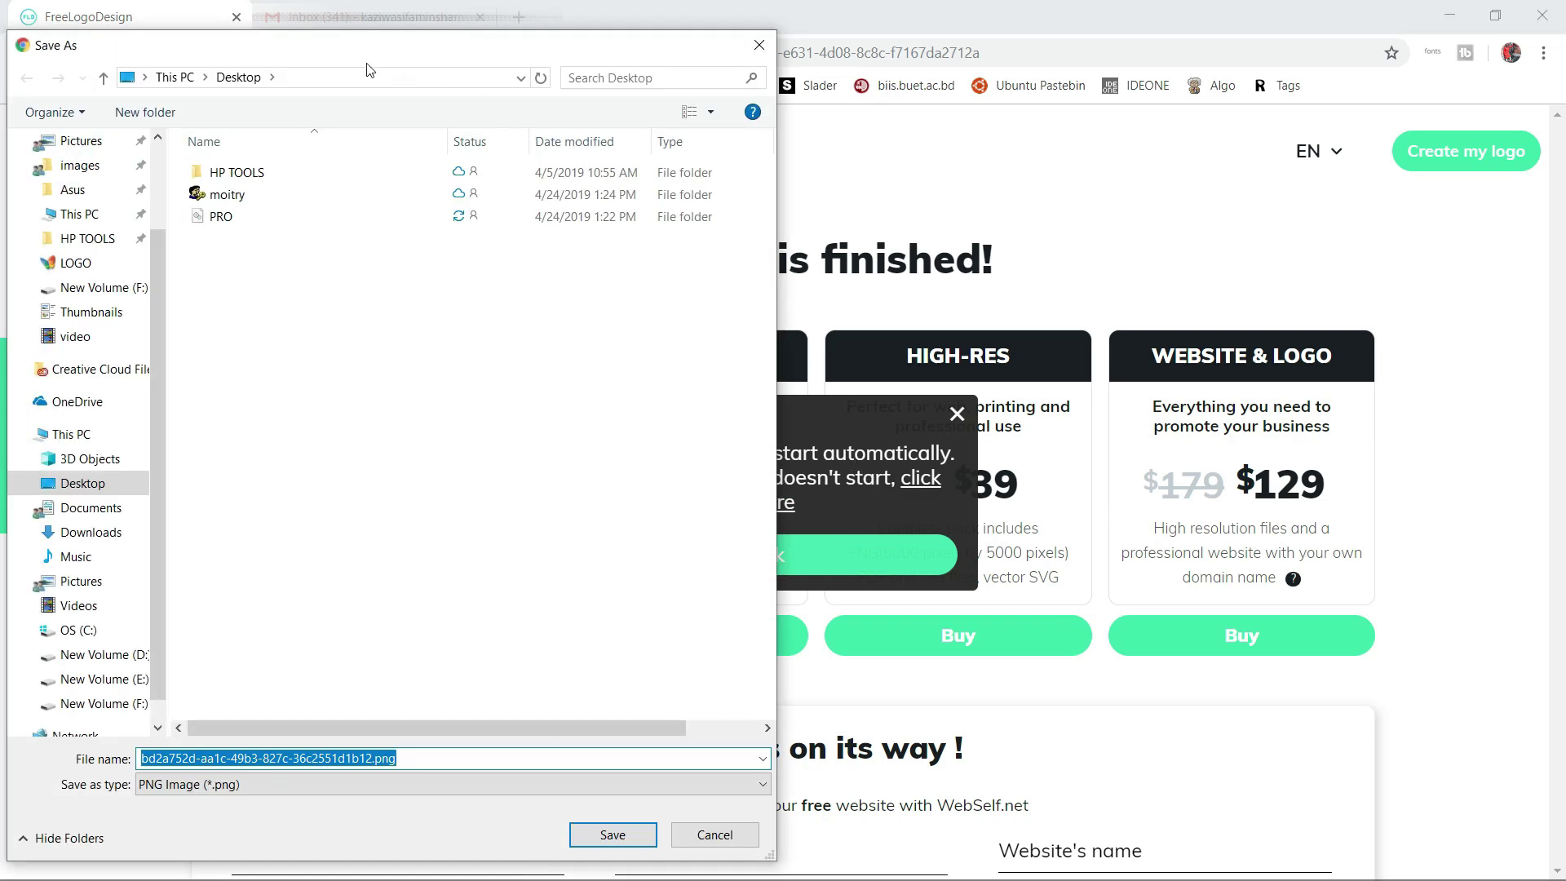
pyautogui.moveTo(367, 65); pyautogui.dragTo(313, 56)
pyautogui.write('LOGO')
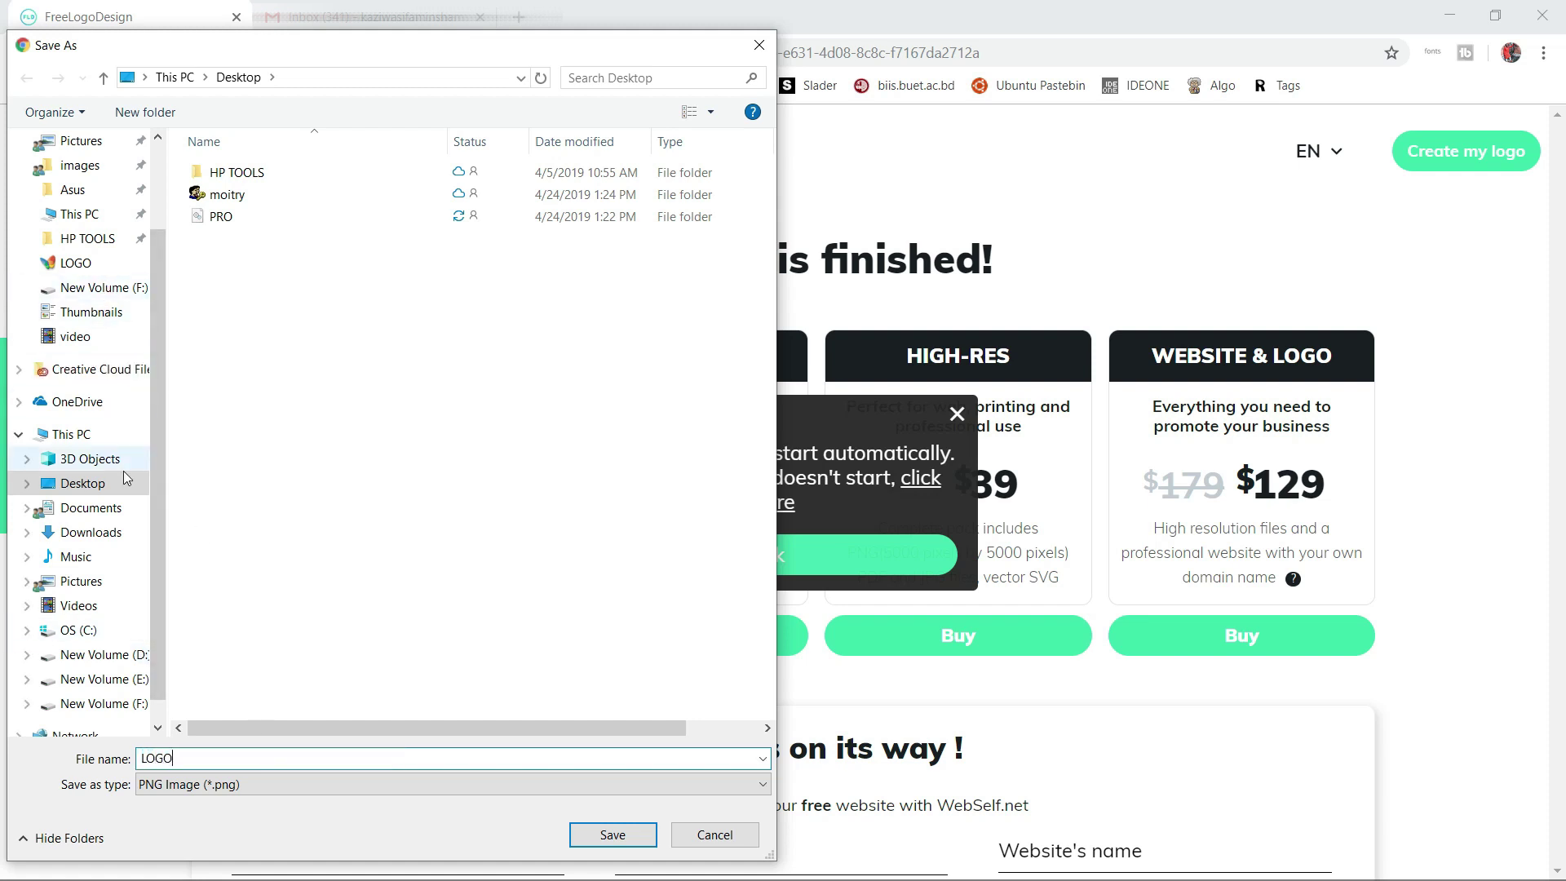
pyautogui.click(84, 483)
pyautogui.click(614, 832)
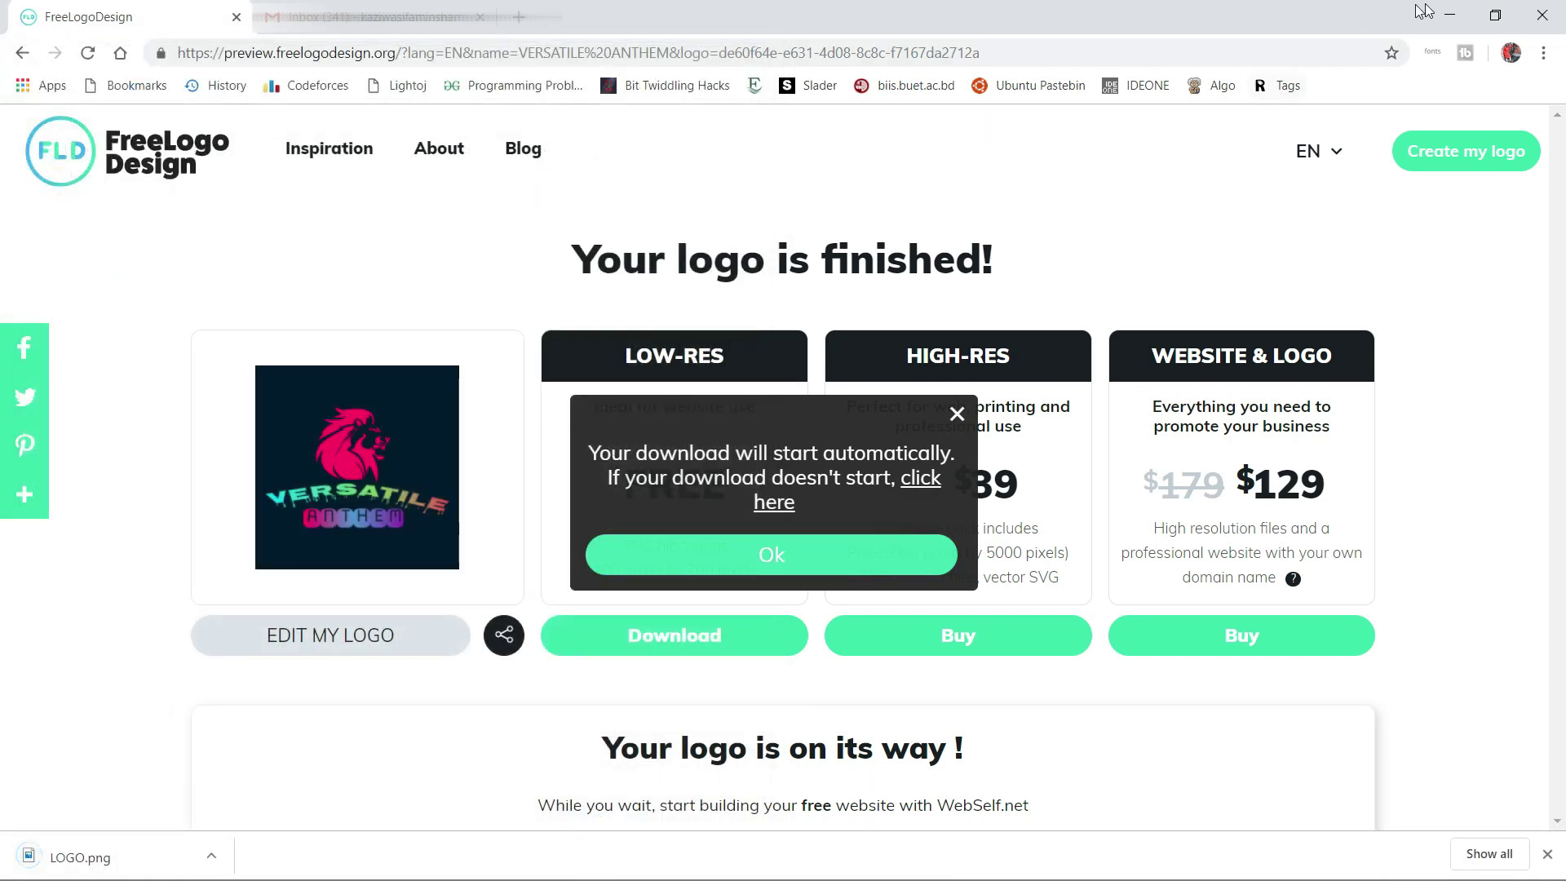
# Open LOGO.png from the desktop in Photos, inspect the downloaded logo, and close the viewer
pyautogui.click(1455, 18)
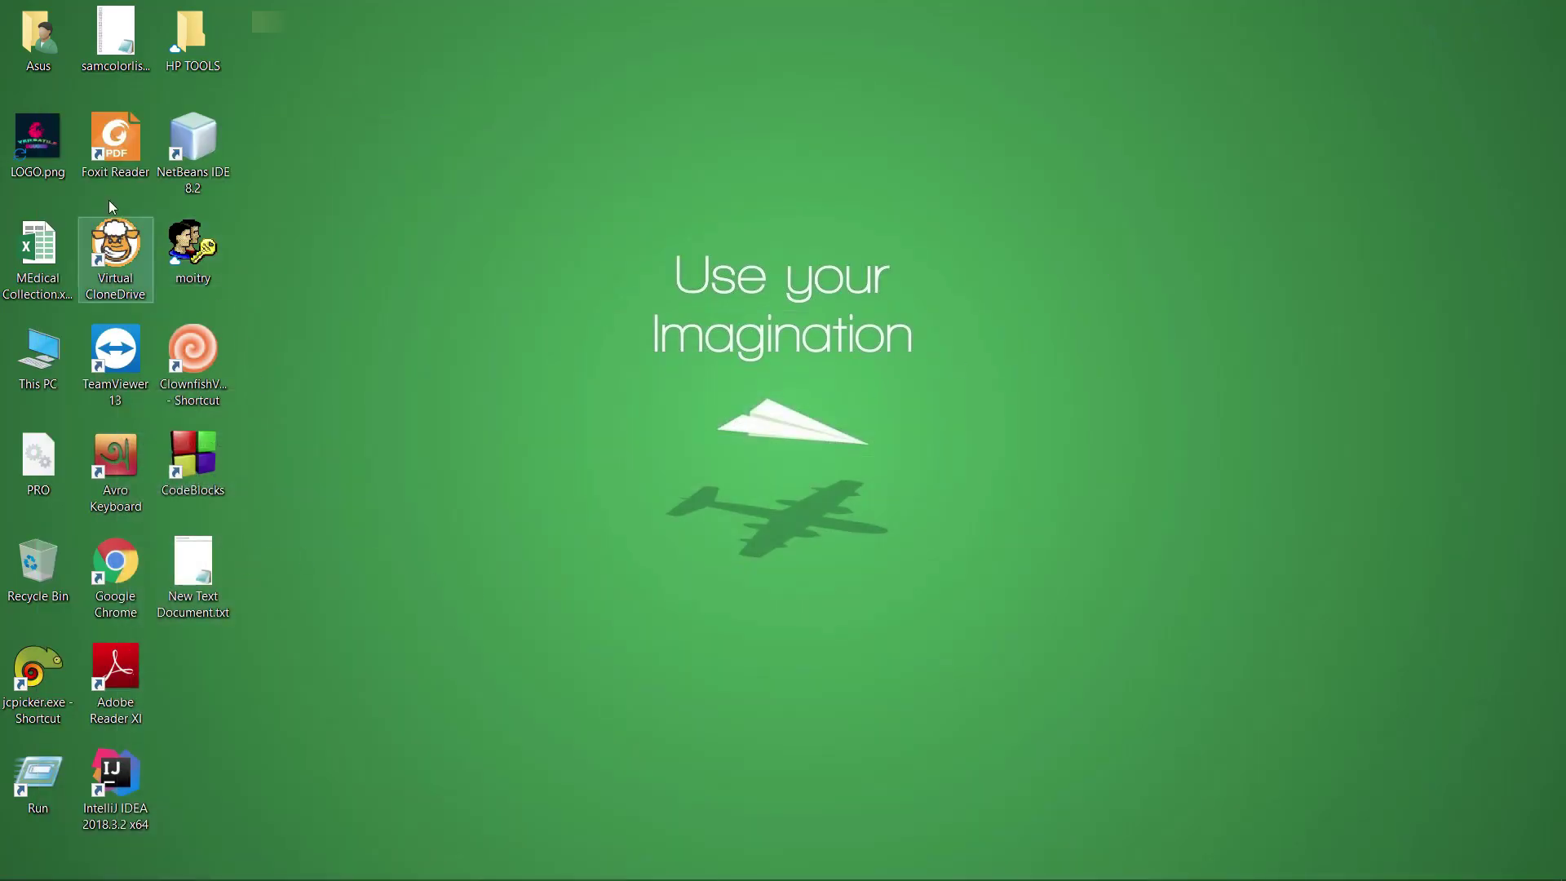
pyautogui.click(50, 135)
pyautogui.press('Return')
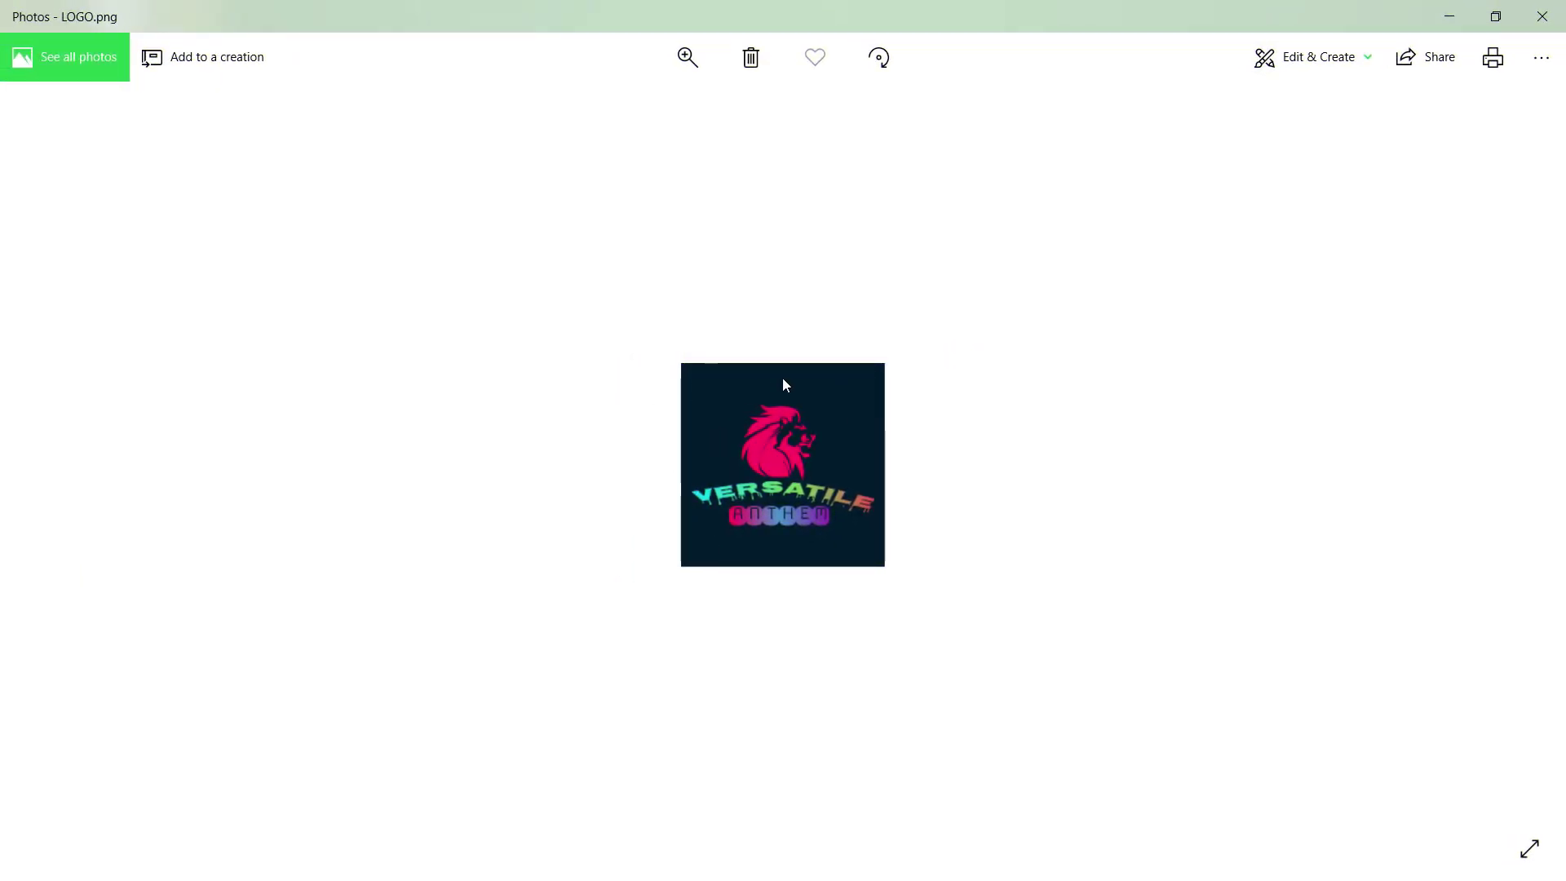
pyautogui.click(1542, 18)
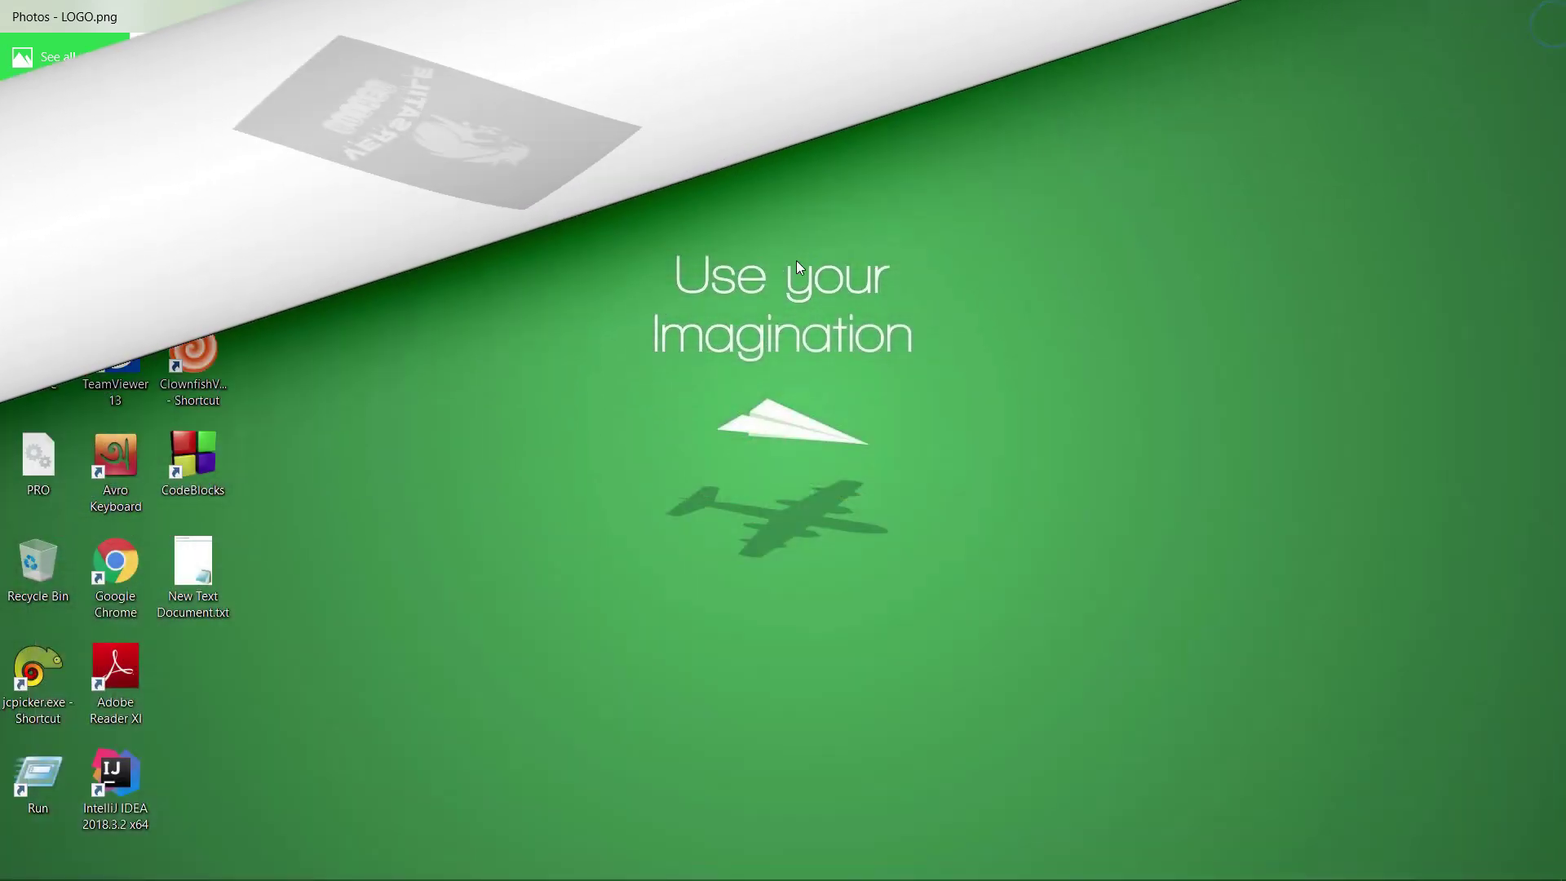
pyautogui.rightClick(796, 261)
pyautogui.click(854, 329)
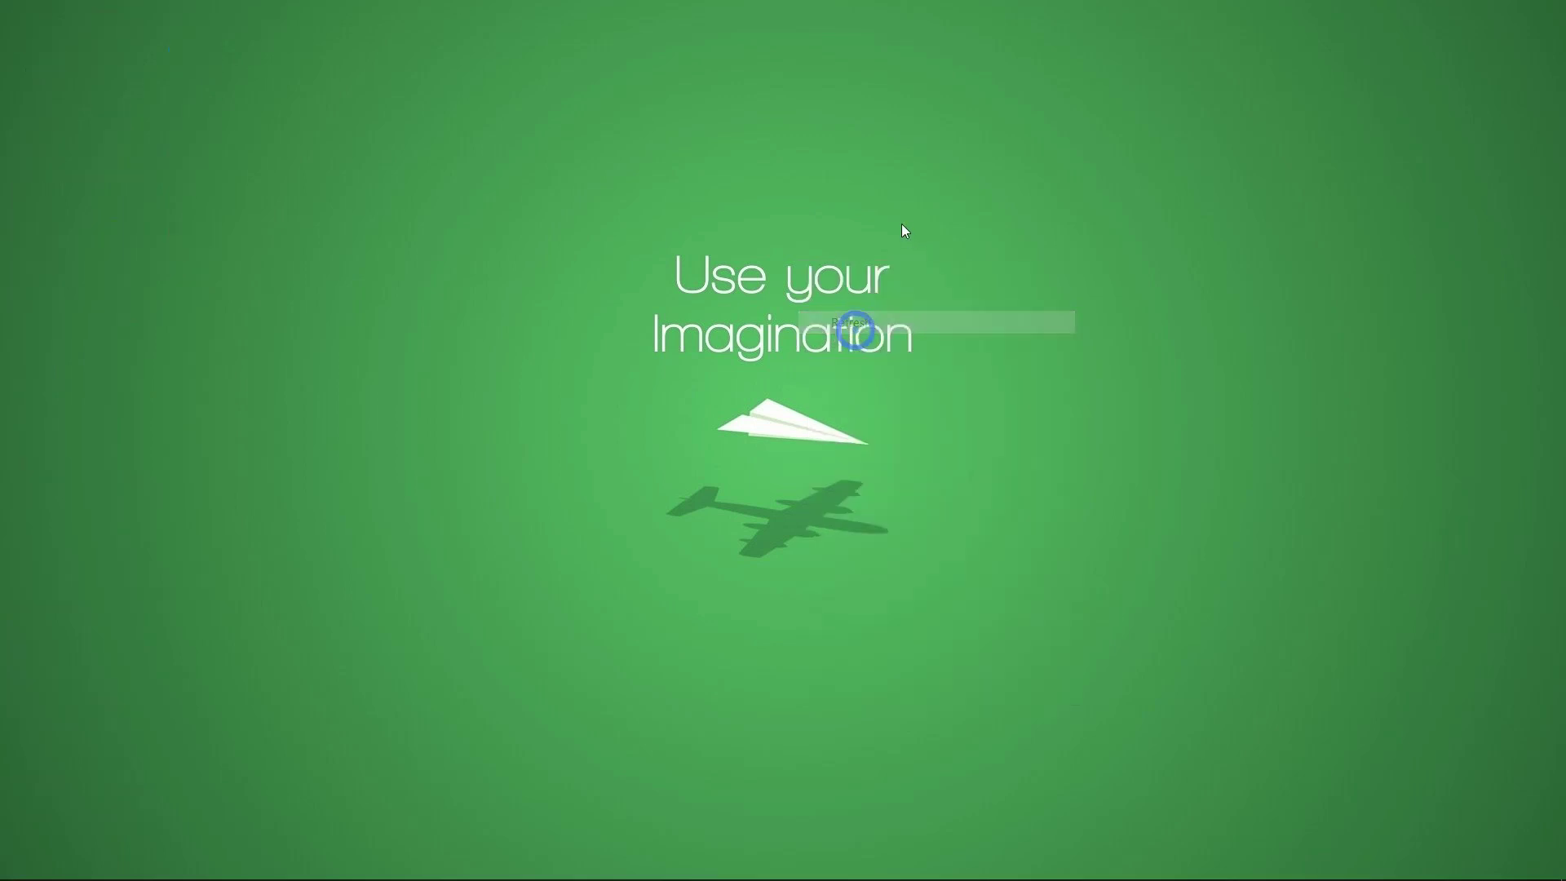